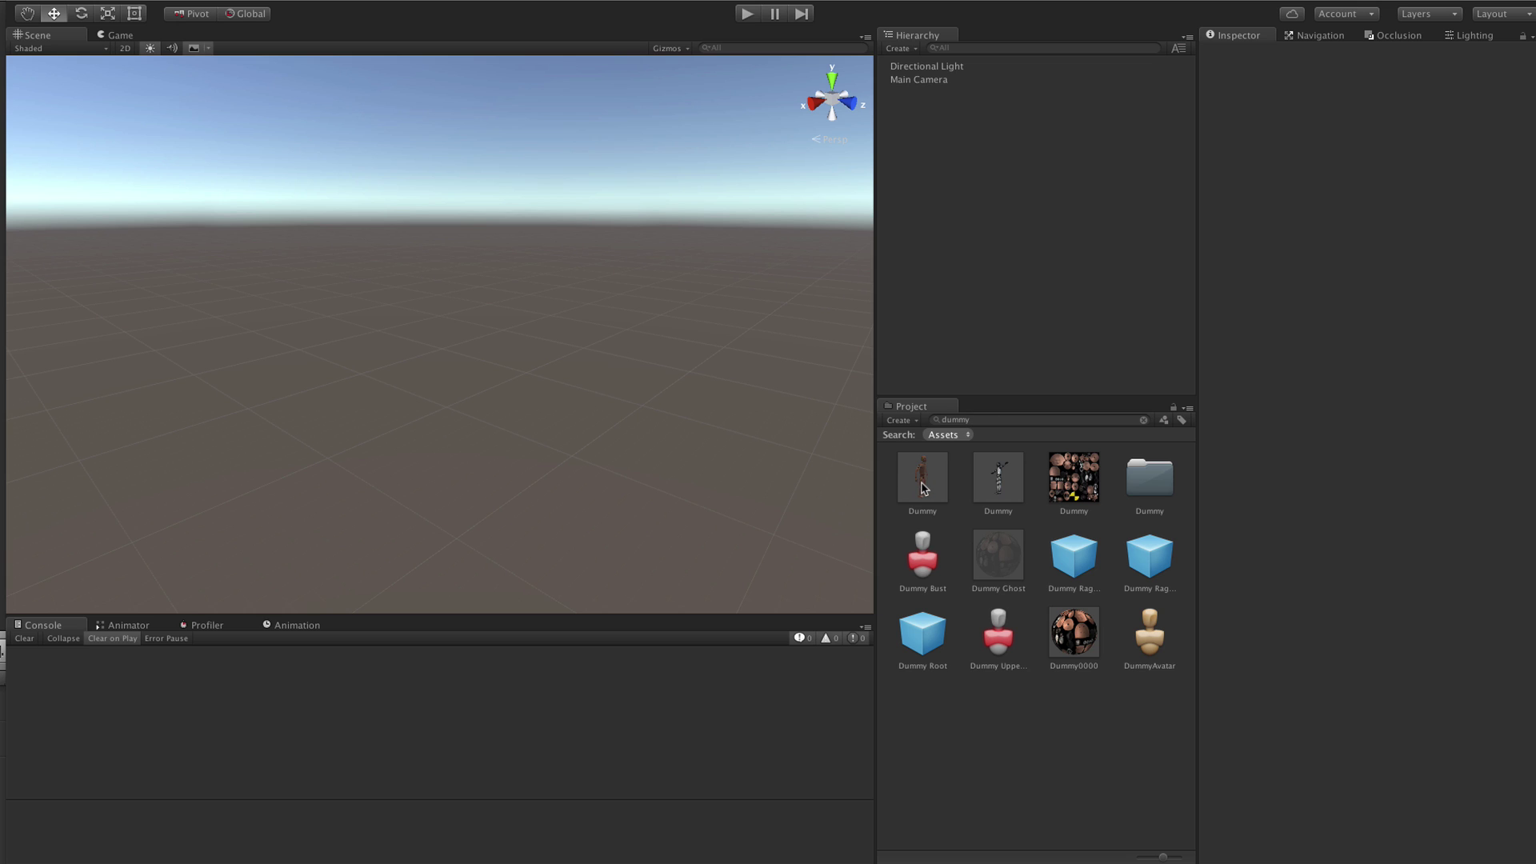
Place the Dummy character in the scene and add a Biped Ragdoll Creator component to it
{"action": "left_click_drag", "start_coordinate": [924, 479], "coordinate": [1019, 252]}
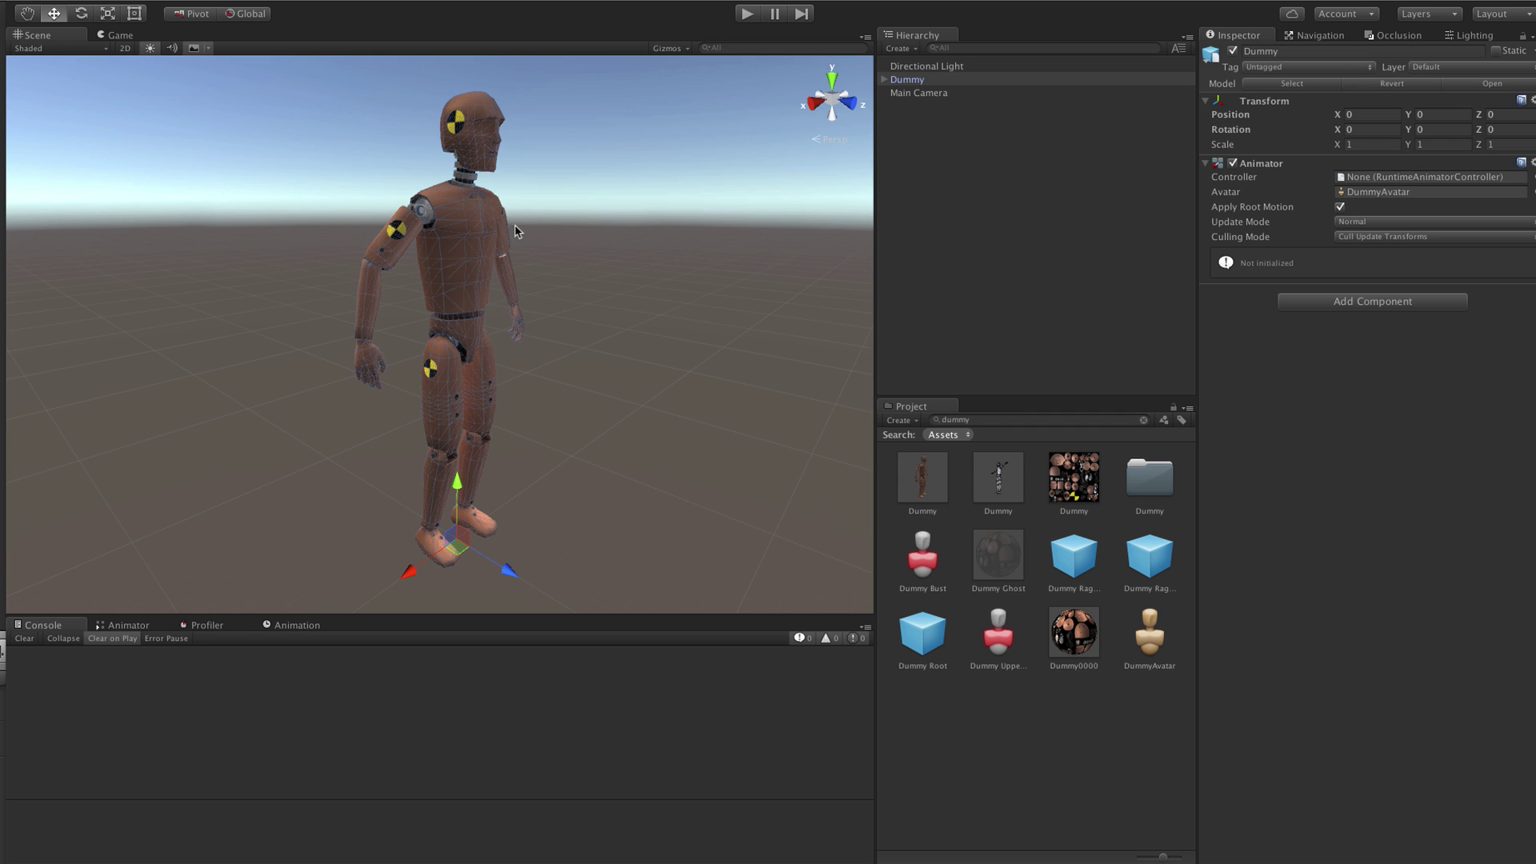
{"action": "left_click", "coordinate": [1365, 308]}
{"action": "type", "text": "bi"}
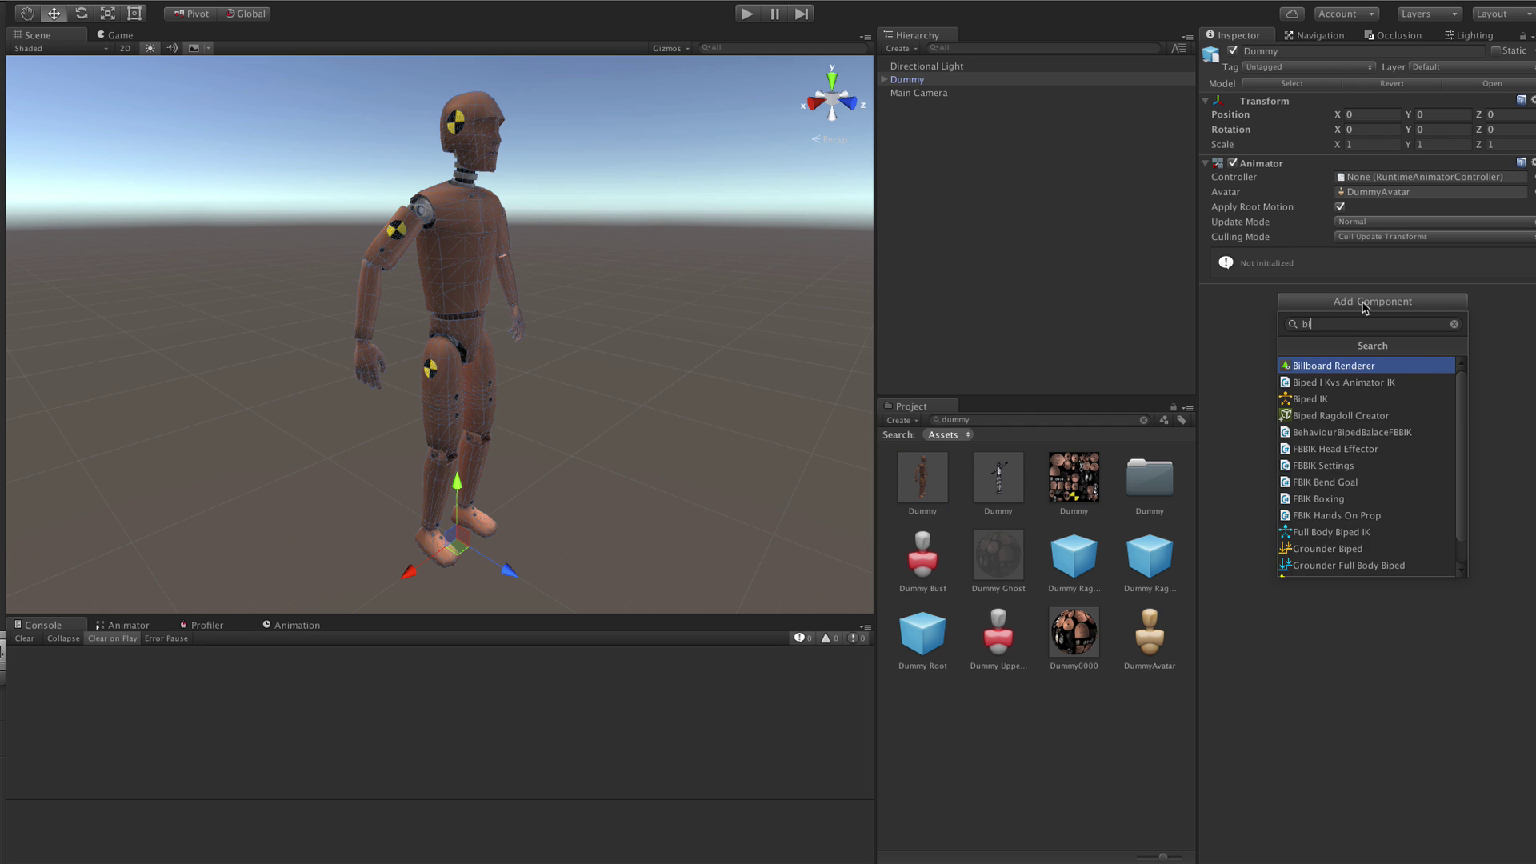
{"action": "type", "text": "pedr"}
{"action": "key", "text": "Return"}
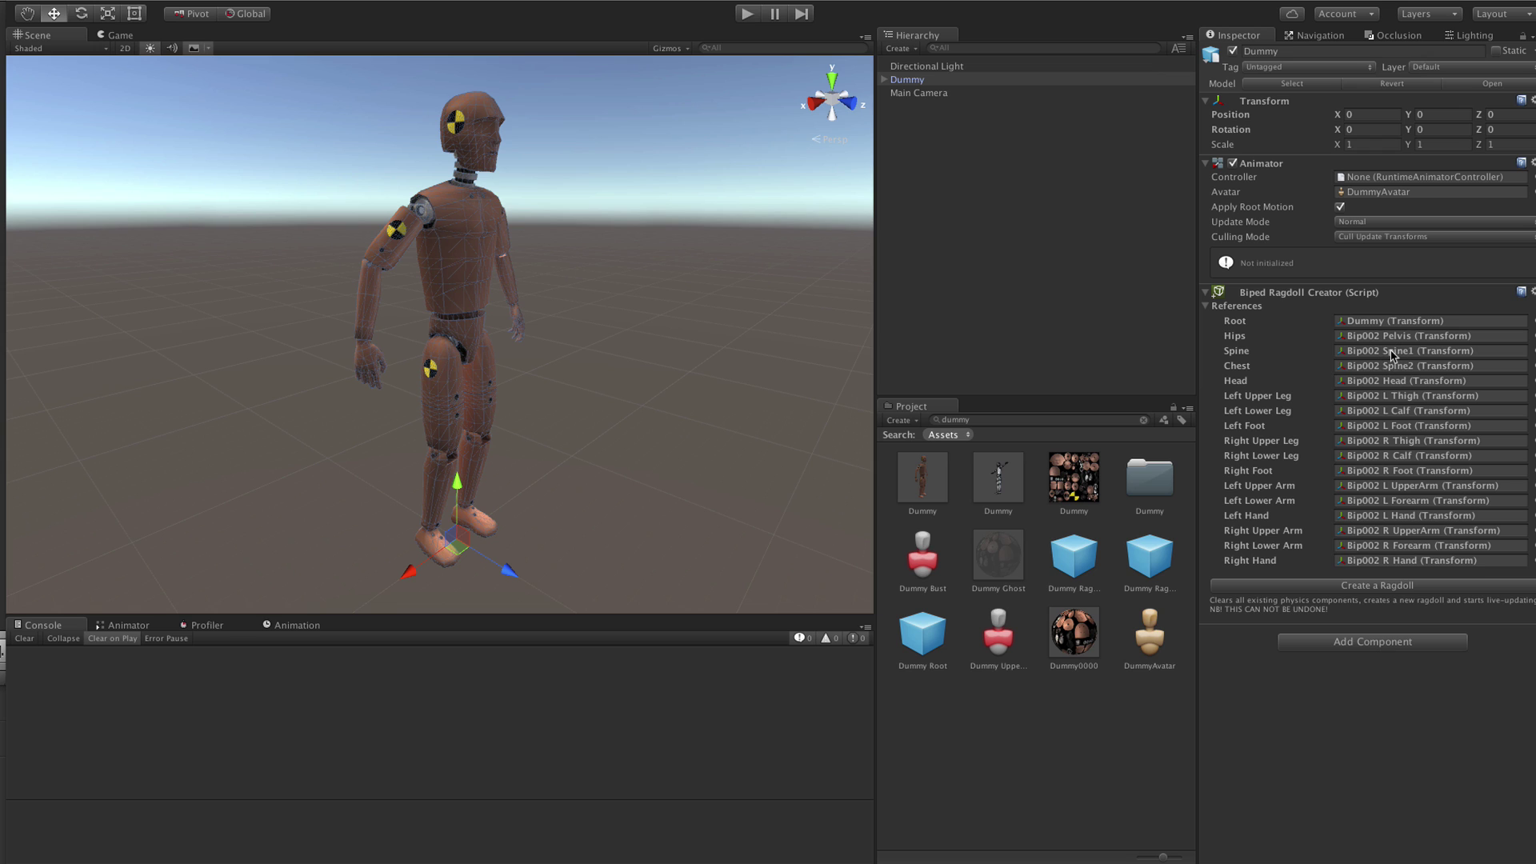
Create a ragdoll on the Dummy from its detected bone references
{"action": "left_click", "coordinate": [1378, 586]}
{"action": "scroll", "coordinate": [489, 358], "scroll_direction": "up", "scroll_amount": 2}
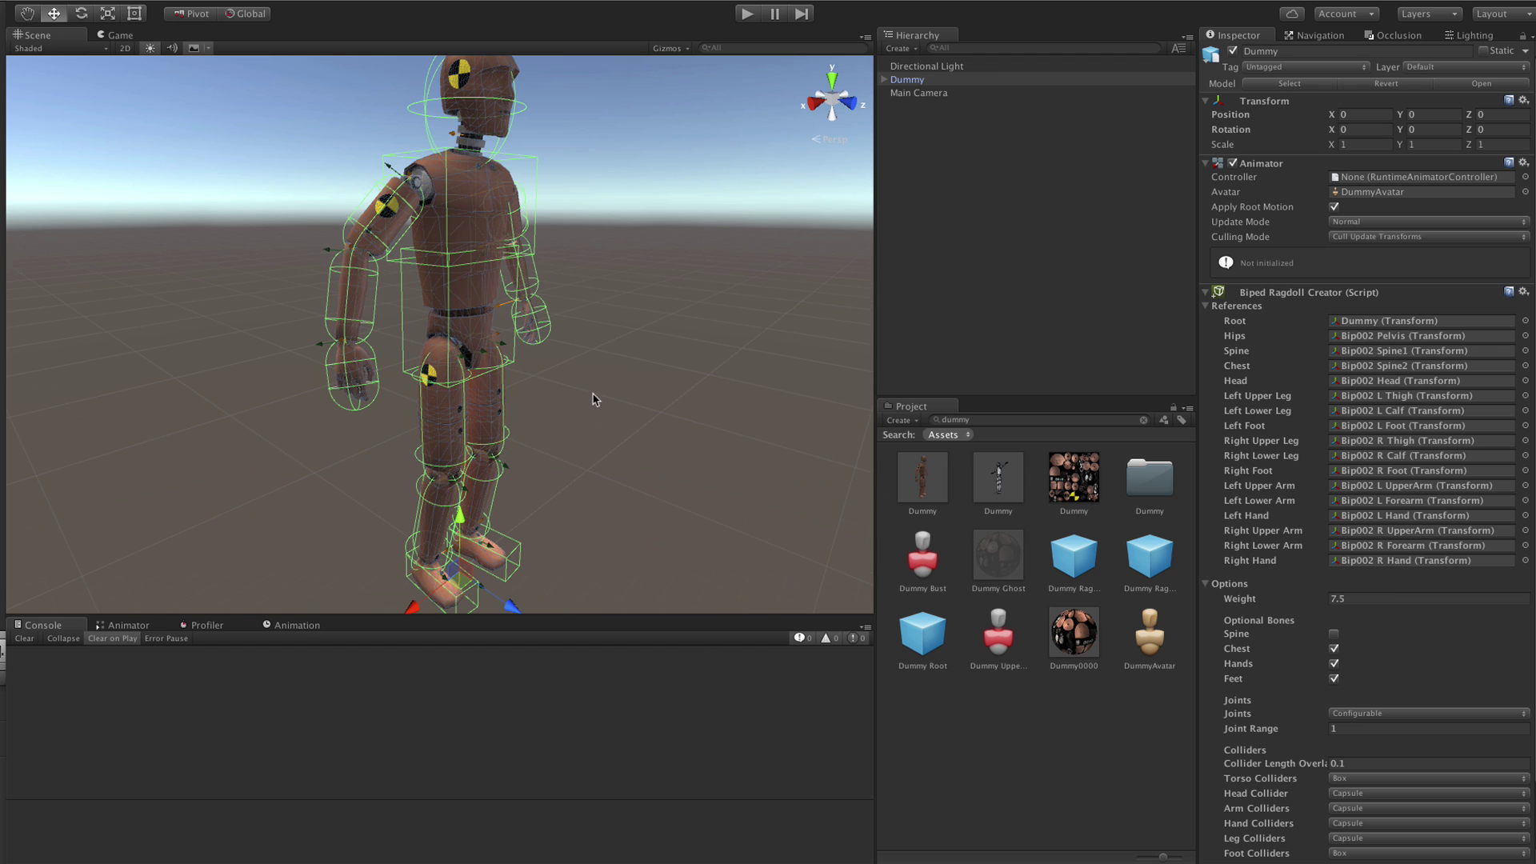
{"action": "scroll", "coordinate": [1480, 688], "scroll_direction": "down", "scroll_amount": 3}
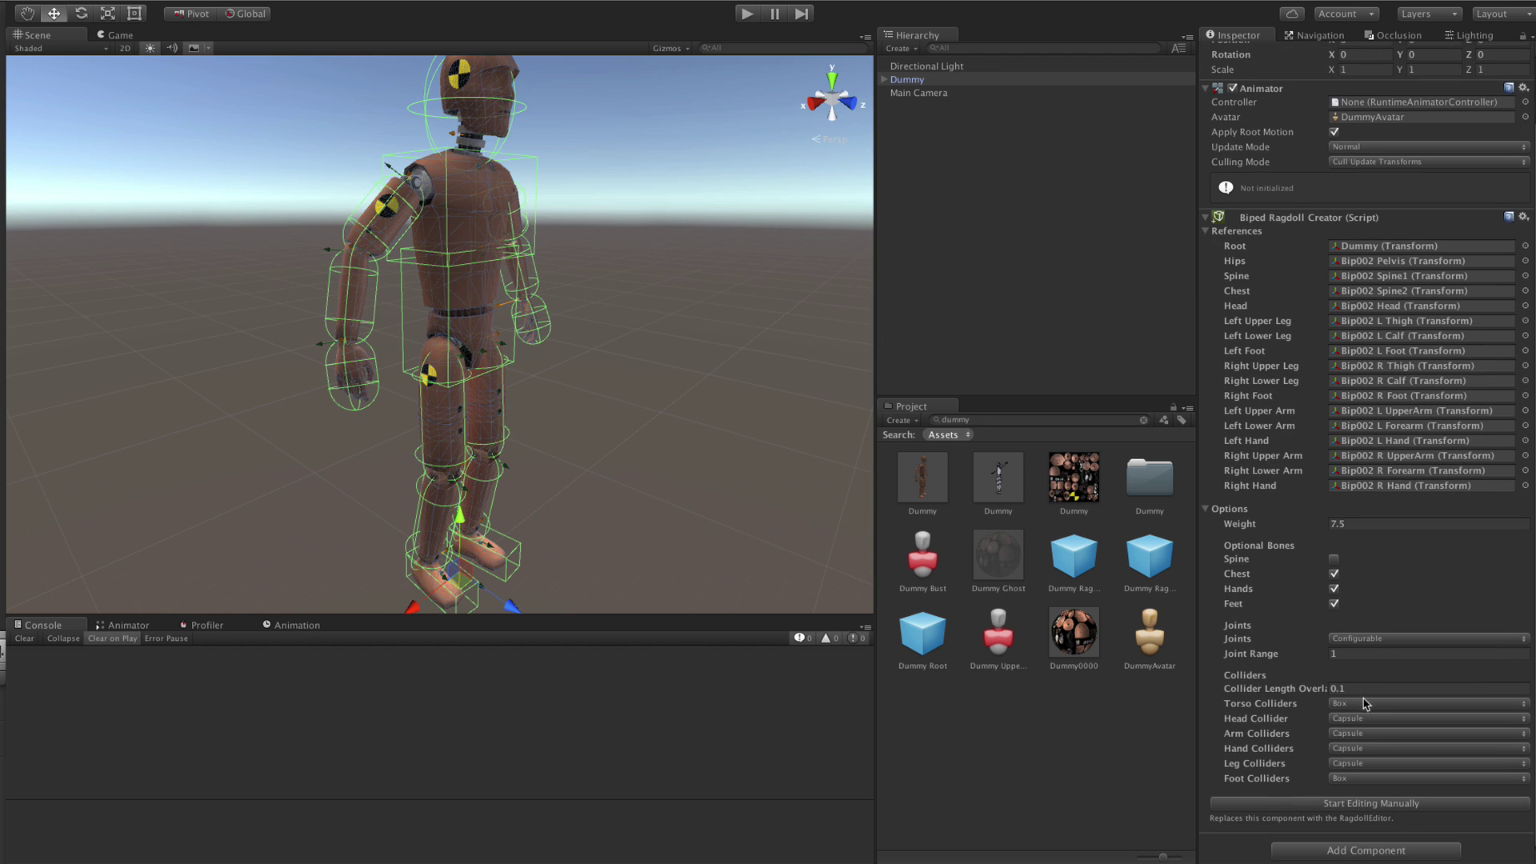
Try toggling the Spine, Chest, Hands and Feet optional bones, then restore Spine off and the others on
{"action": "left_click", "coordinate": [1335, 560]}
{"action": "left_click", "coordinate": [1334, 573]}
{"action": "left_click", "coordinate": [1334, 588]}
{"action": "left_click", "coordinate": [1334, 604]}
{"action": "left_click", "coordinate": [1333, 604]}
{"action": "left_click", "coordinate": [1333, 589]}
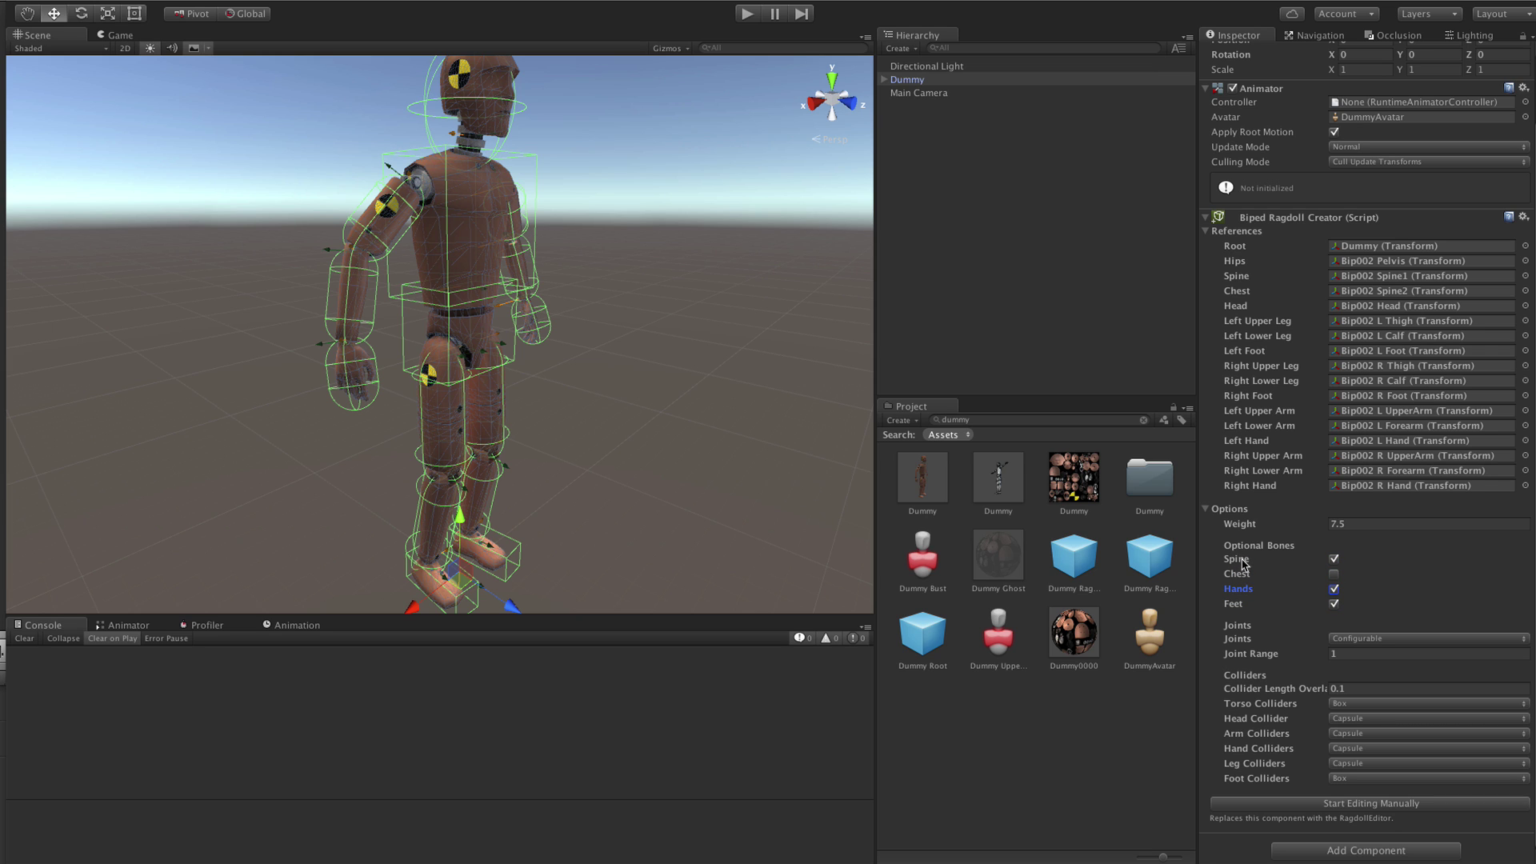
{"action": "left_click", "coordinate": [1334, 575]}
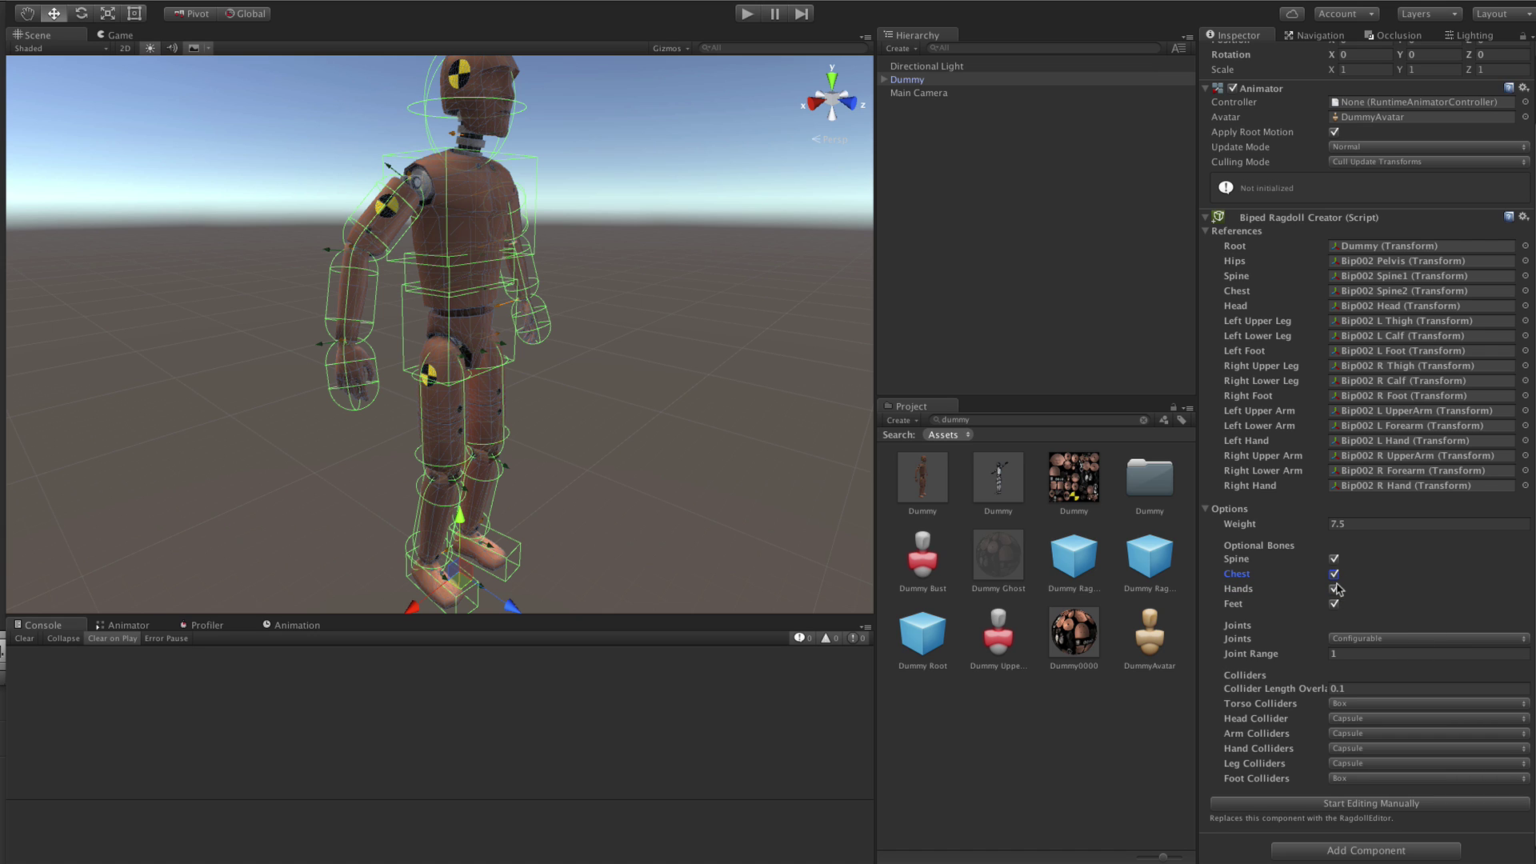
{"action": "left_click", "coordinate": [1334, 559]}
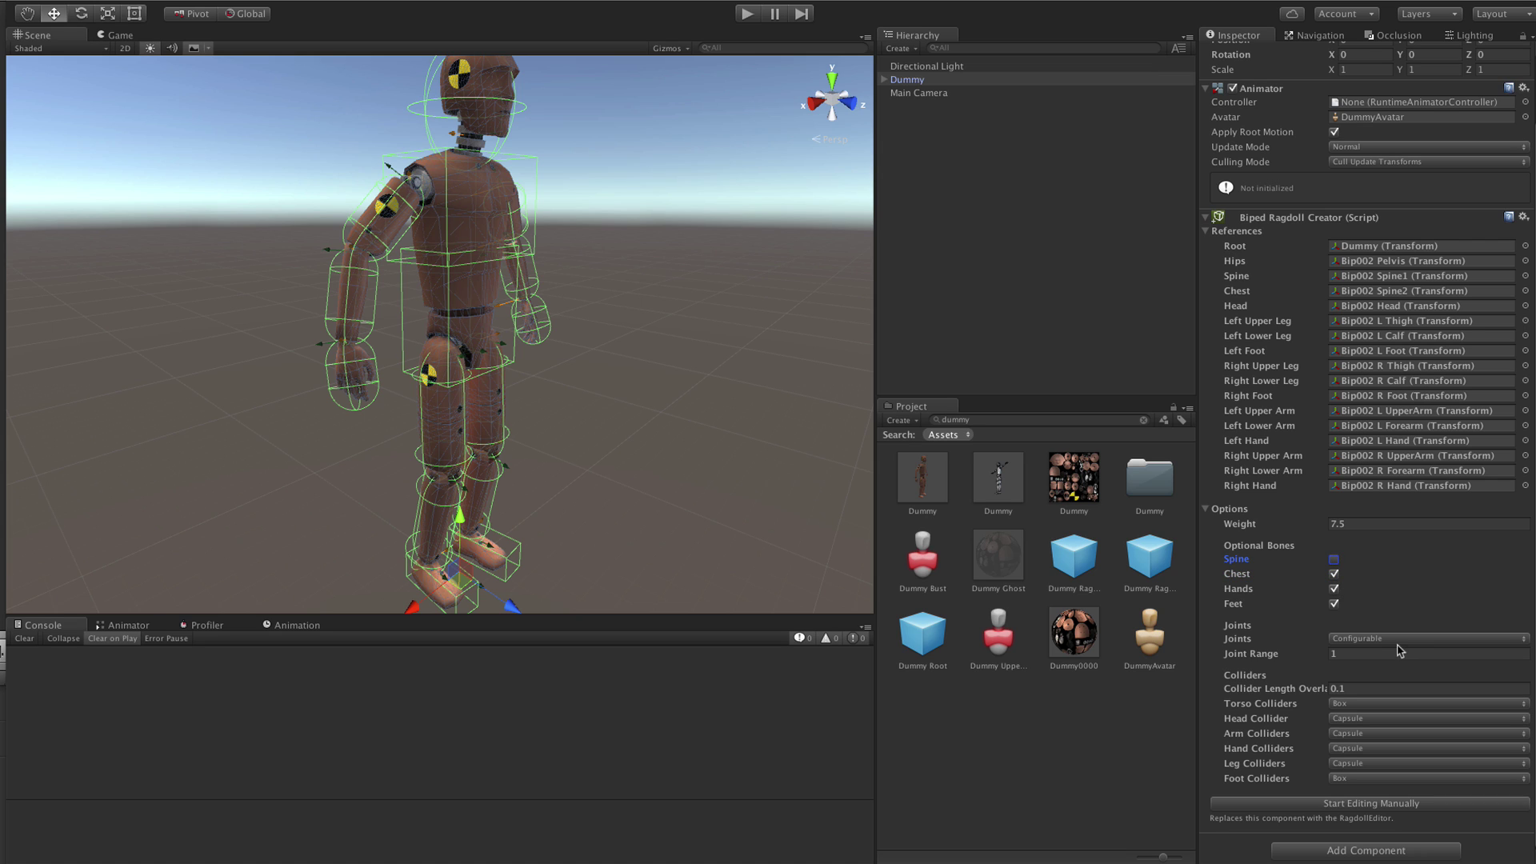
Keep the joints as Configurable, try a larger collider length overlap, and set it back to 0.1
{"action": "left_click", "coordinate": [1361, 640]}
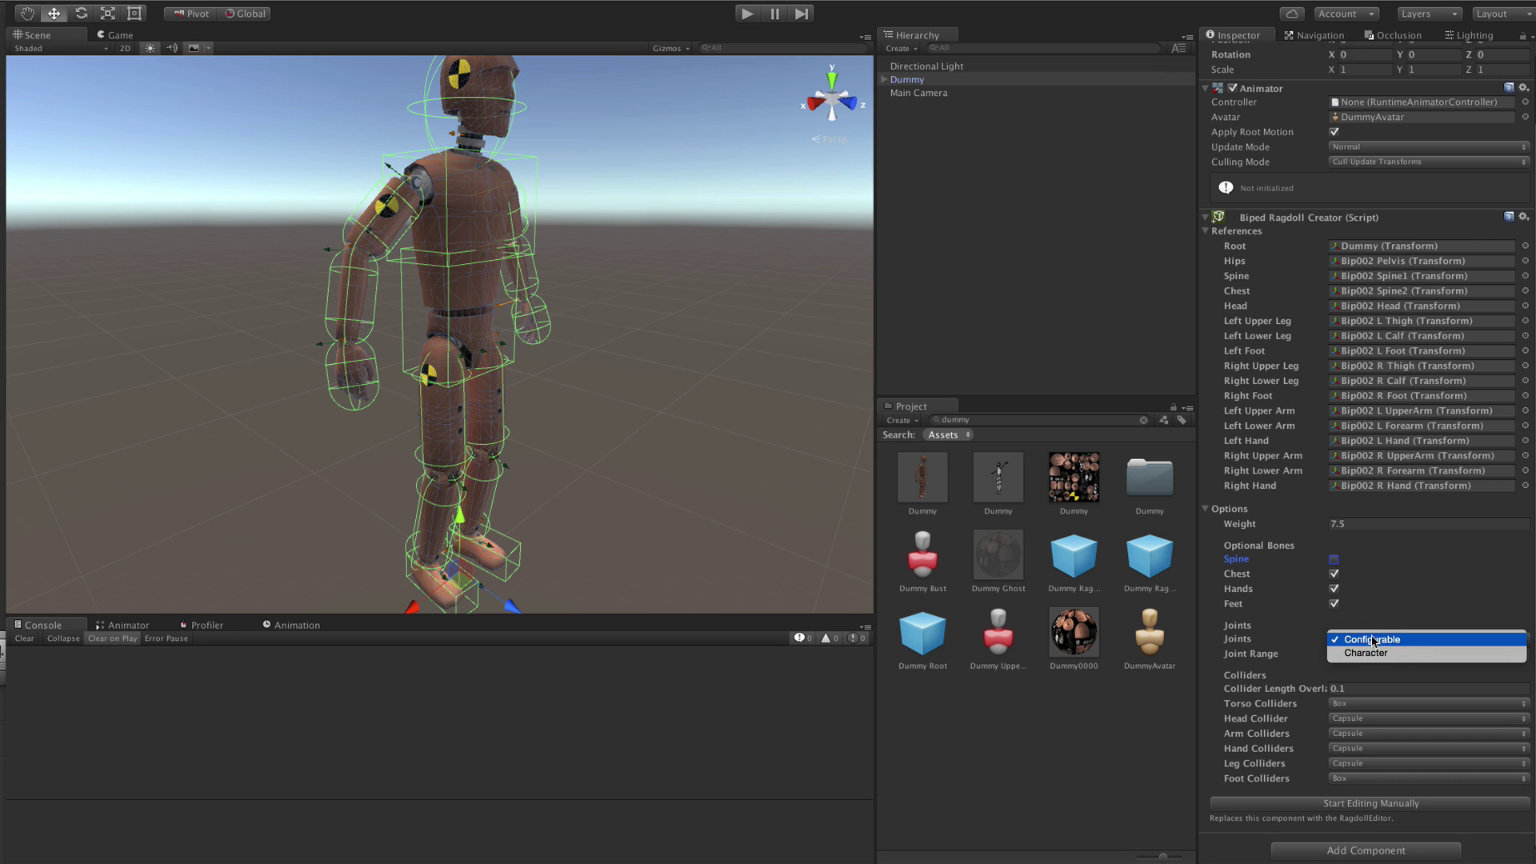
{"action": "left_click", "coordinate": [1392, 641]}
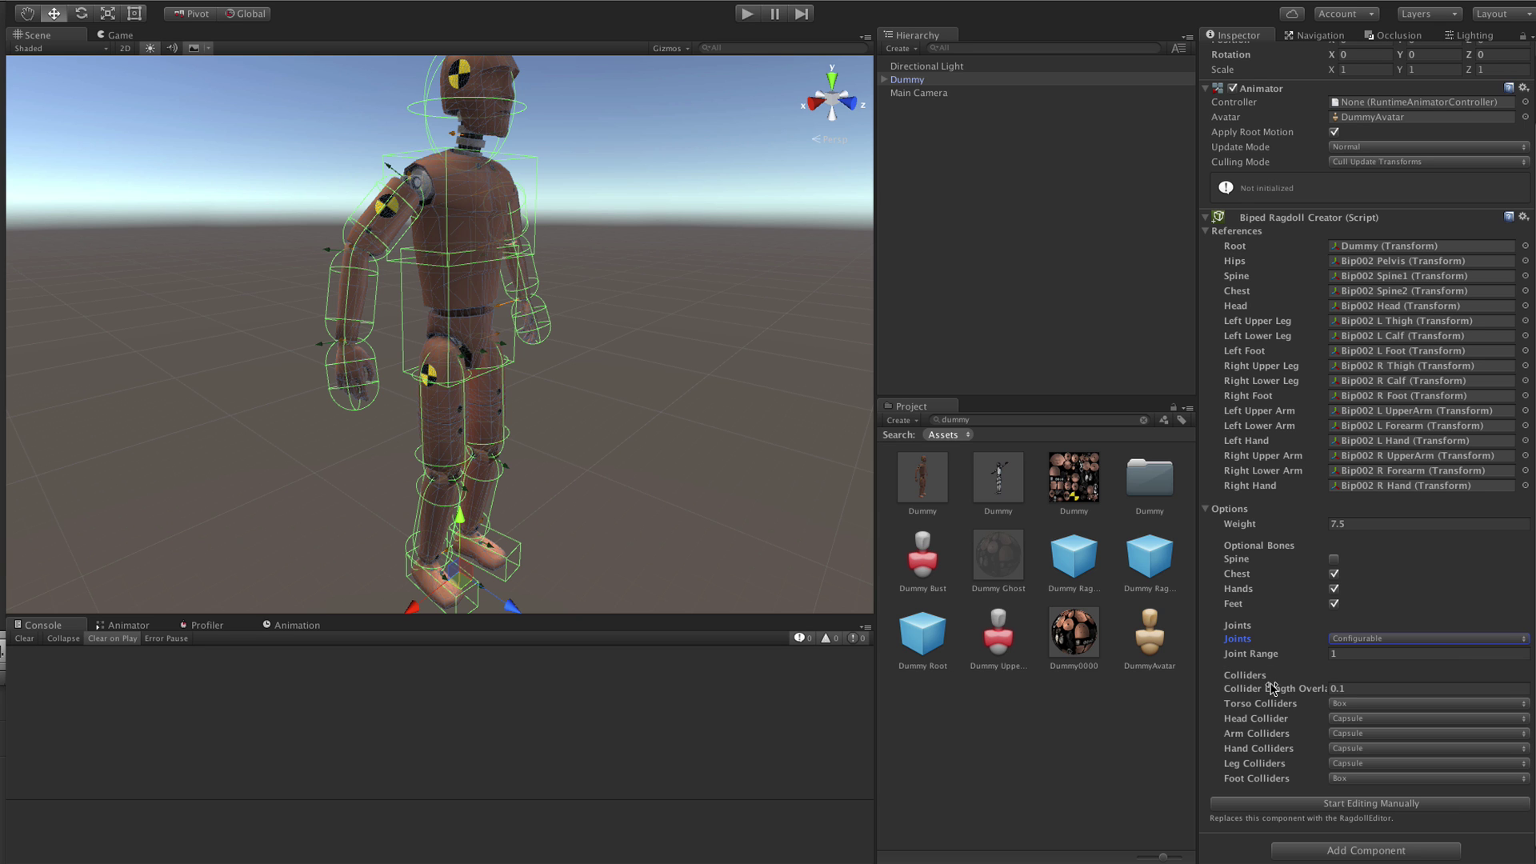
{"action": "left_click_drag", "start_coordinate": [1272, 688], "coordinate": [1301, 688]}
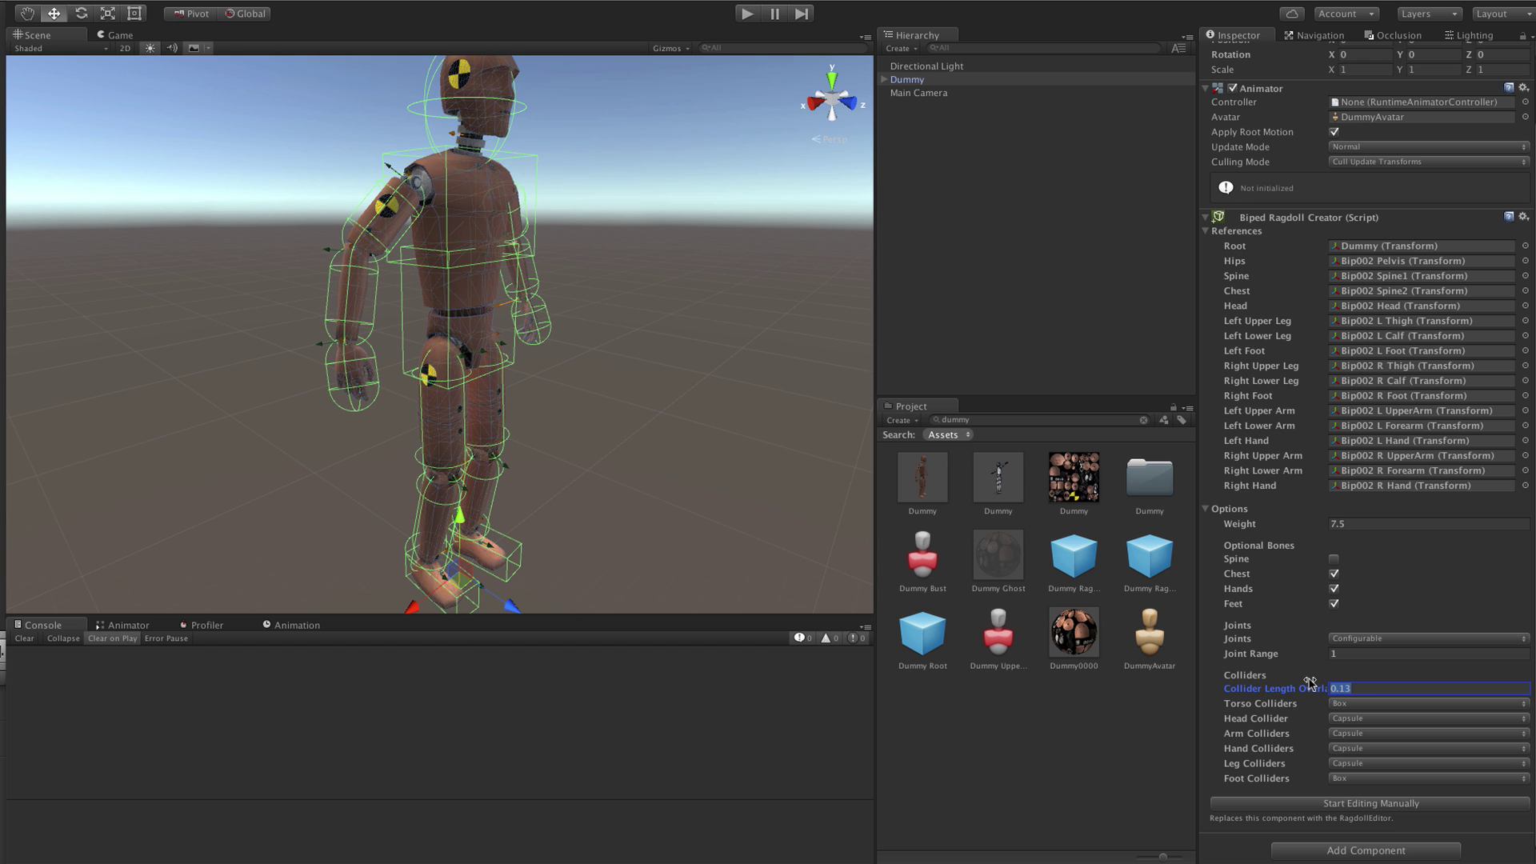
{"action": "type", "text": ".1"}
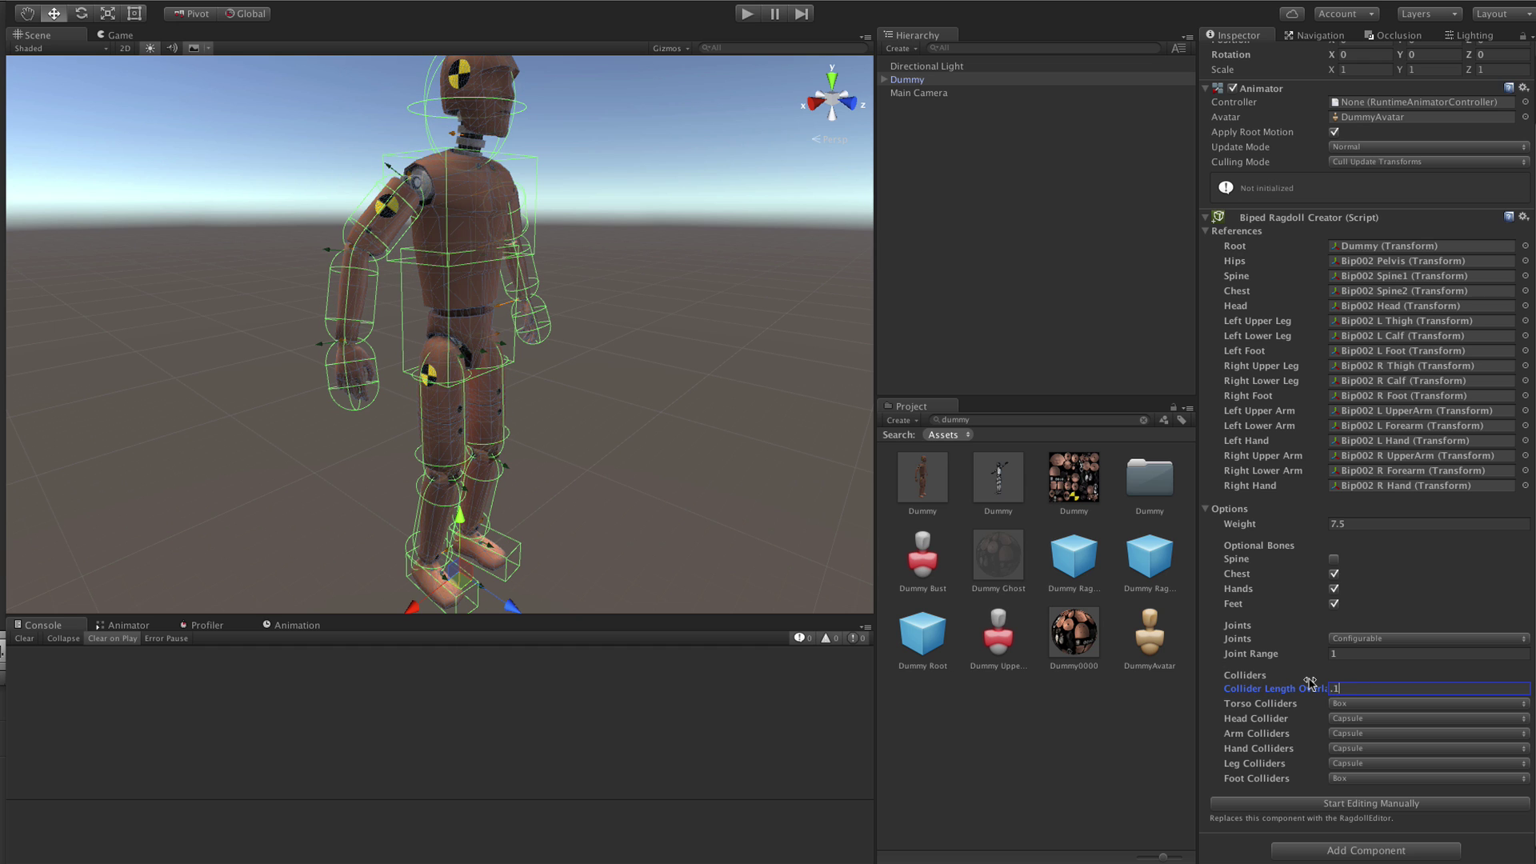
Try Capsule for the torso colliders and return them to Box
{"action": "left_click", "coordinate": [1357, 708]}
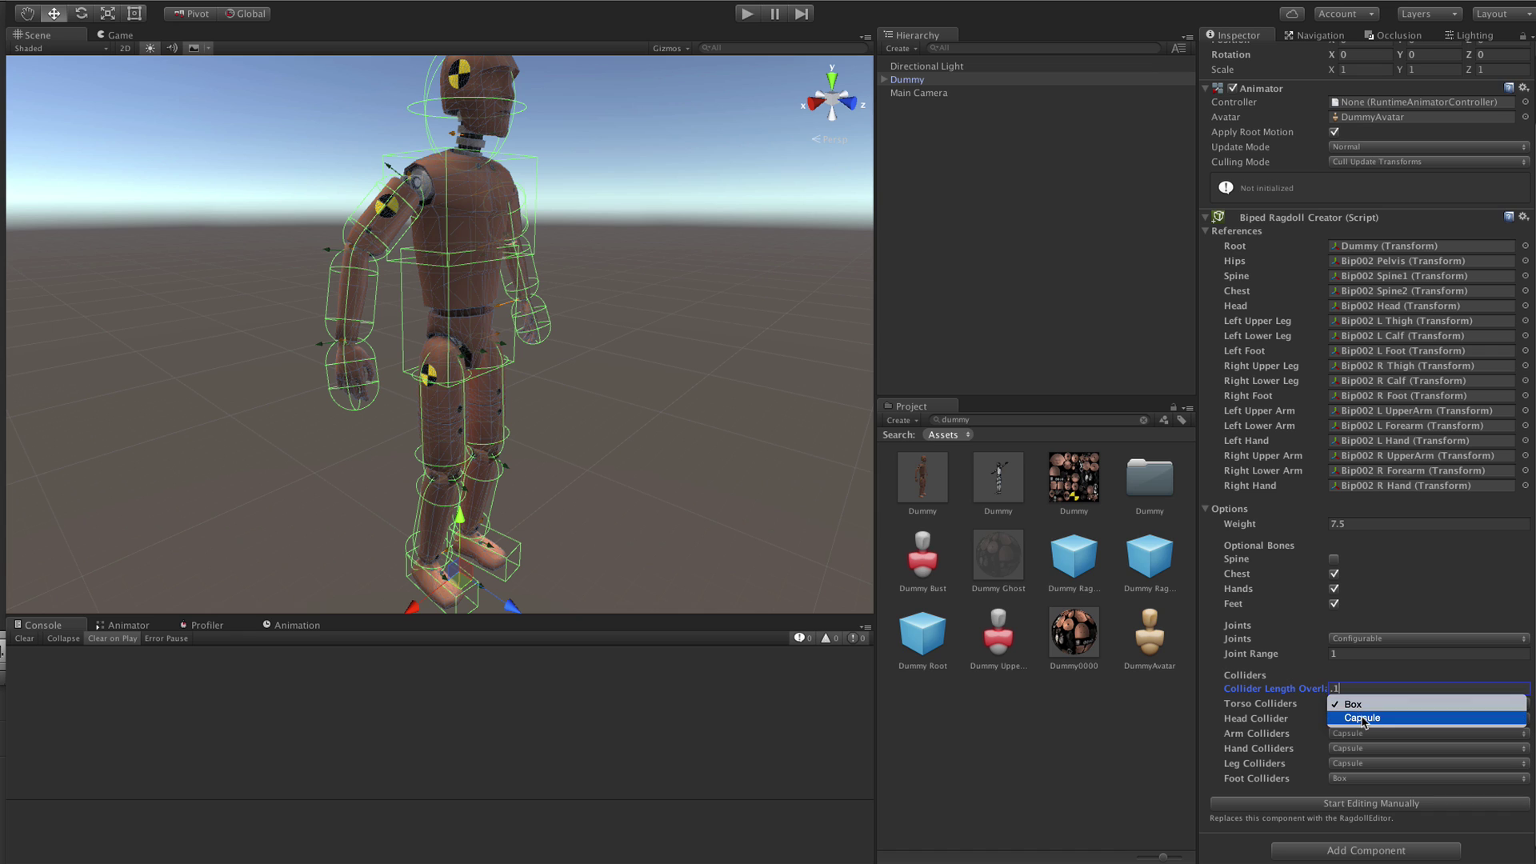
{"action": "left_click", "coordinate": [1364, 720]}
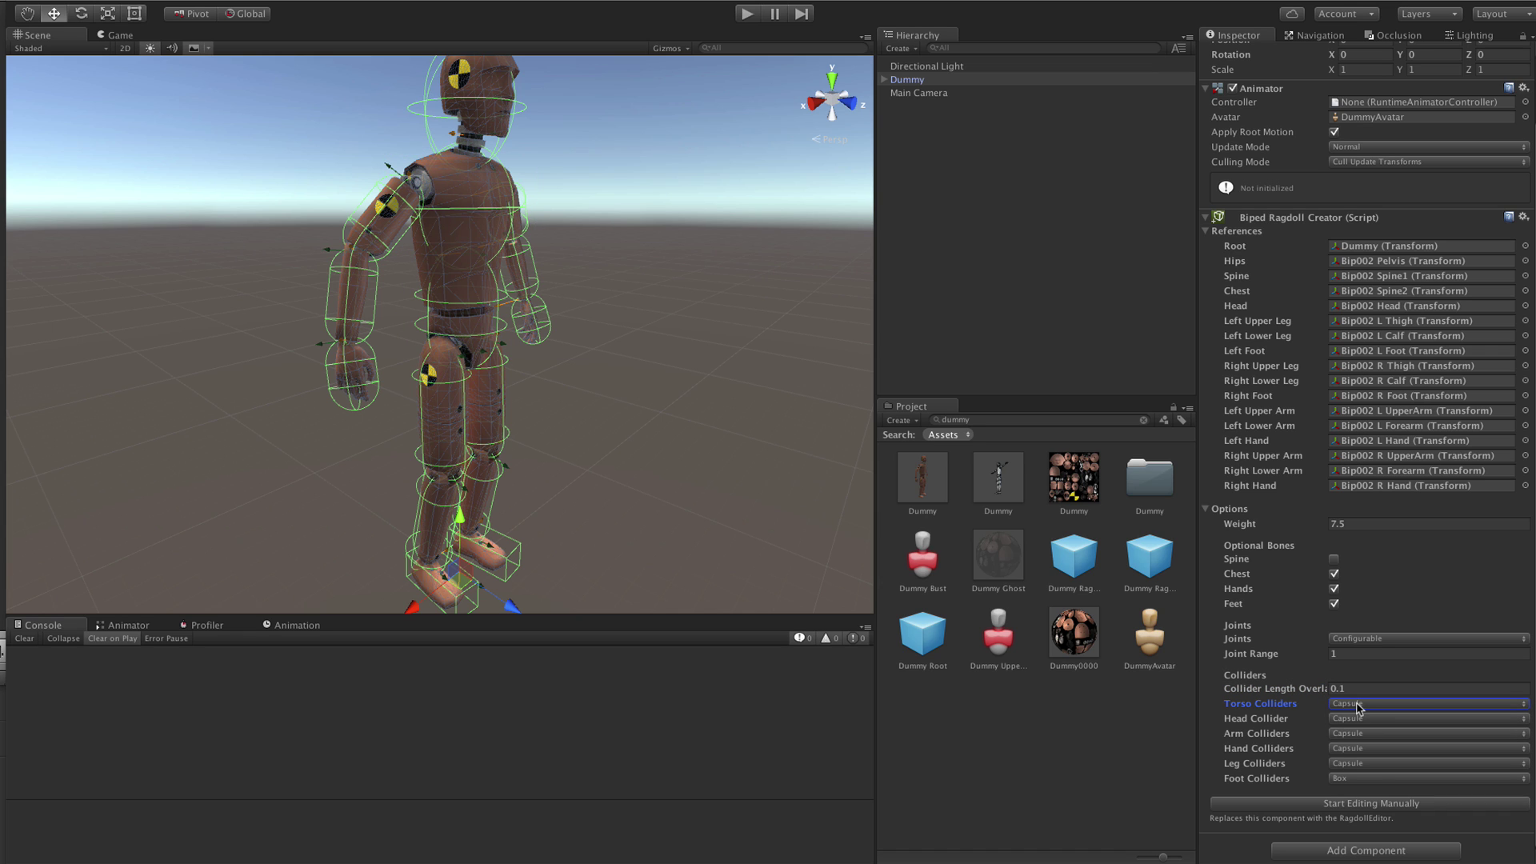
{"action": "left_click", "coordinate": [1358, 704]}
{"action": "left_click", "coordinate": [1364, 693]}
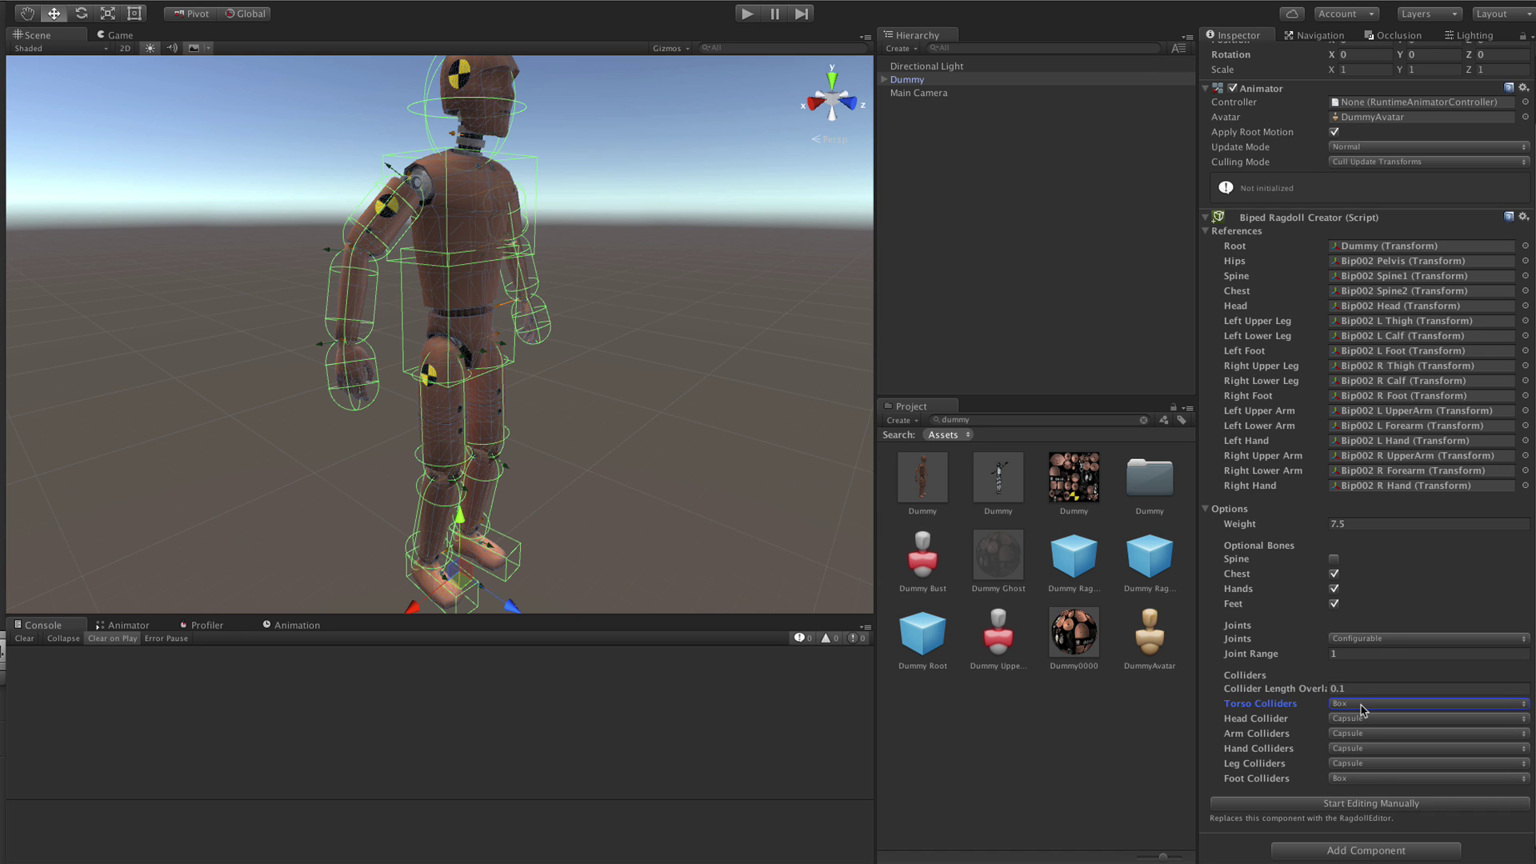
Try a Box head collider together with Capsule torso colliders, then restore the torso to Box and the head to Capsule
{"action": "left_click", "coordinate": [1362, 719]}
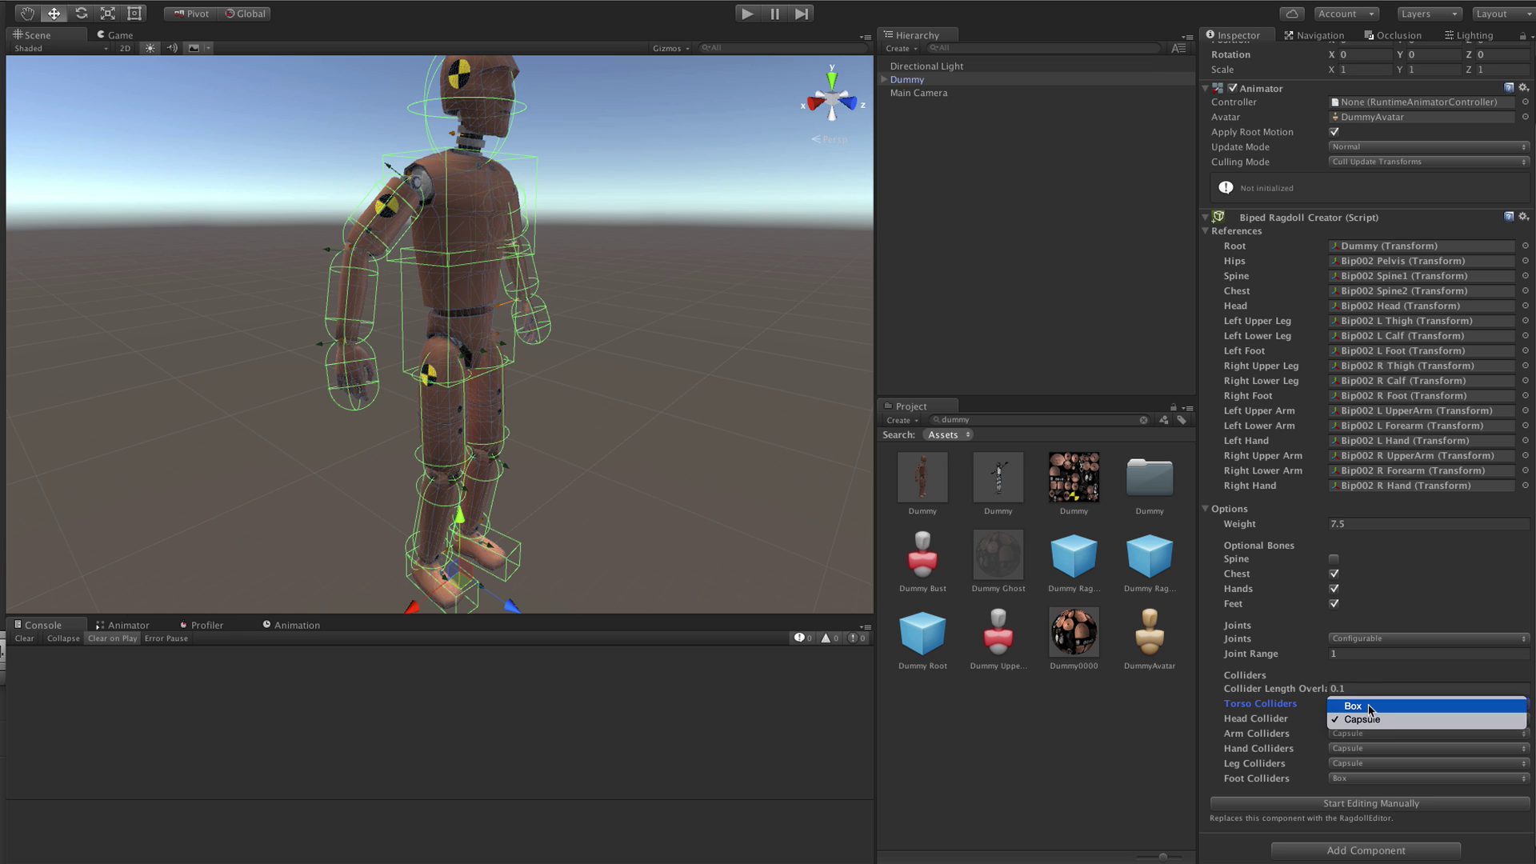
{"action": "left_click", "coordinate": [1368, 704]}
{"action": "left_click", "coordinate": [1363, 714]}
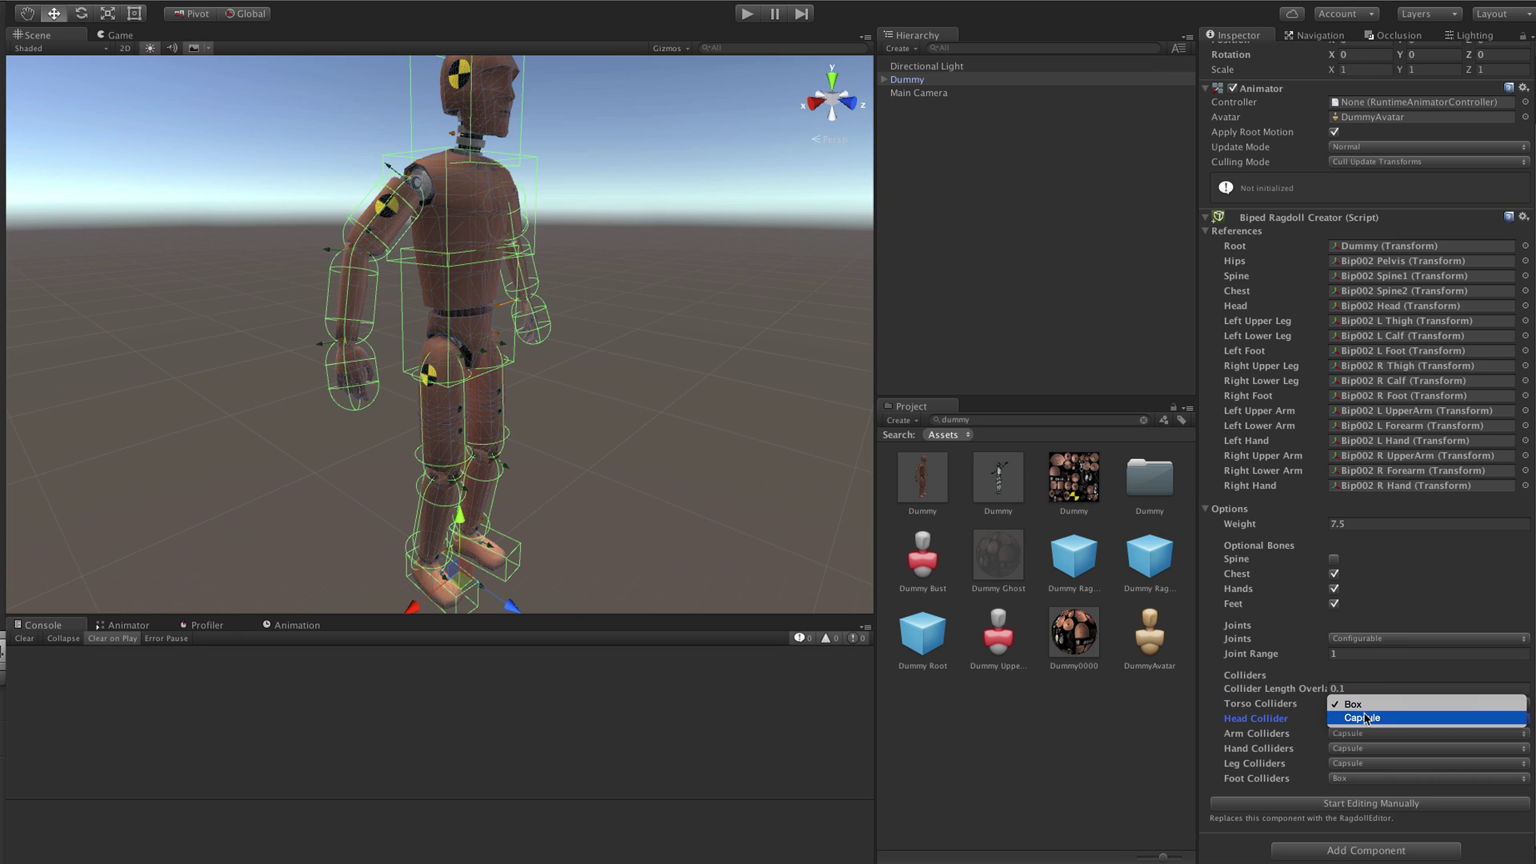
{"action": "left_click", "coordinate": [1366, 719]}
{"action": "left_click", "coordinate": [1365, 704]}
{"action": "left_click", "coordinate": [1367, 719]}
{"action": "left_click", "coordinate": [1363, 705]}
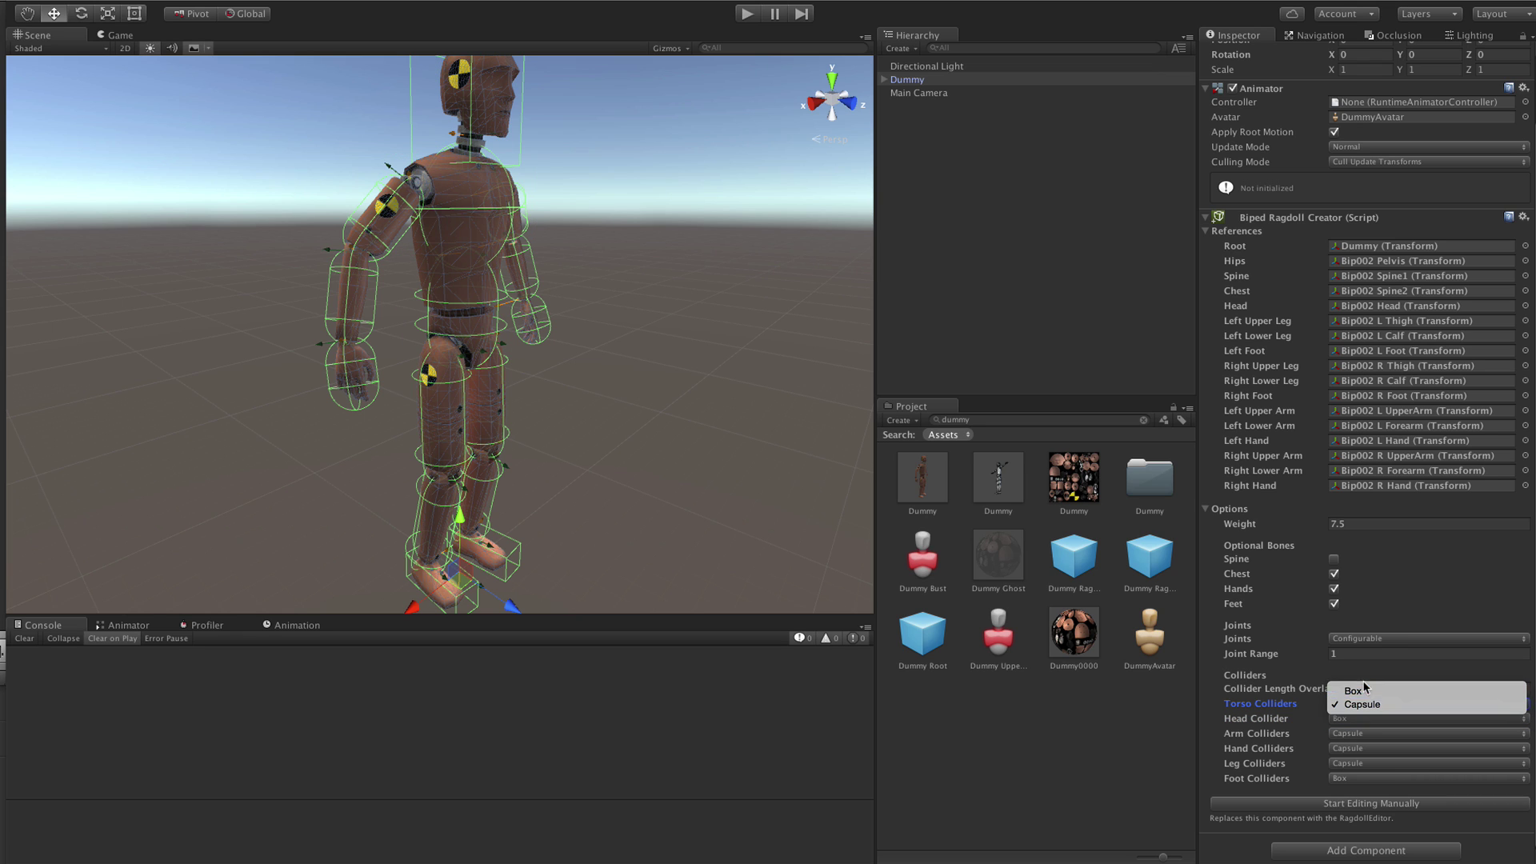
{"action": "left_click", "coordinate": [1367, 690]}
{"action": "left_click", "coordinate": [1364, 719]}
{"action": "left_click", "coordinate": [1364, 732]}
Start editing the ragdoll manually, replacing the creator component with the Ragdoll Editor
{"action": "scroll", "coordinate": [660, 496], "scroll_direction": "down", "scroll_amount": 5}
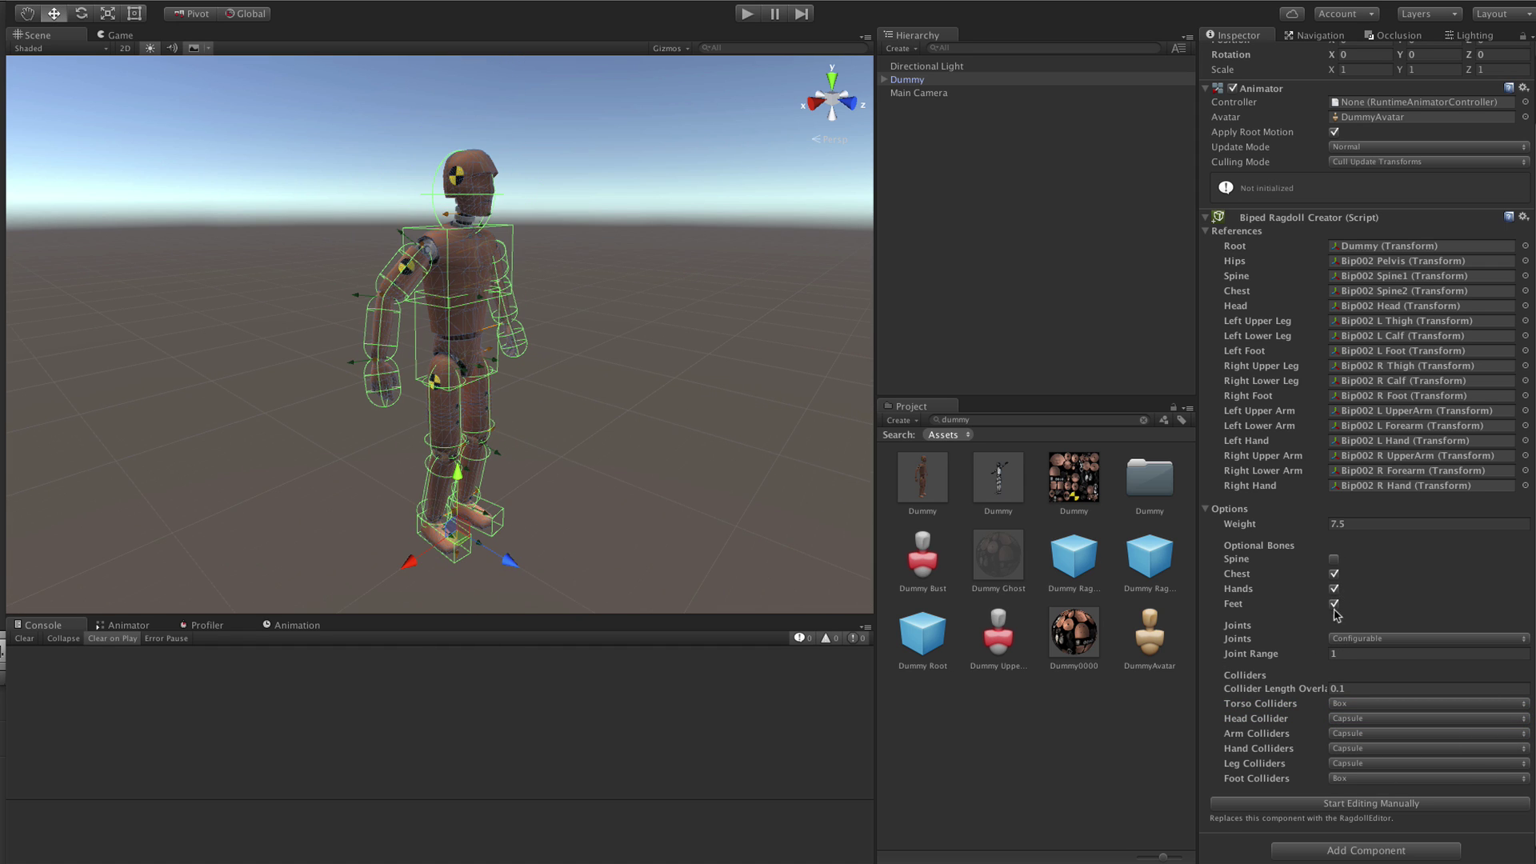
{"action": "scroll", "coordinate": [505, 345], "scroll_direction": "up", "scroll_amount": 4}
{"action": "left_click_drag", "start_coordinate": [636, 377], "coordinate": [413, 365], "text": "alt"}
{"action": "middle_click_drag", "start_coordinate": [546, 397], "coordinate": [589, 340]}
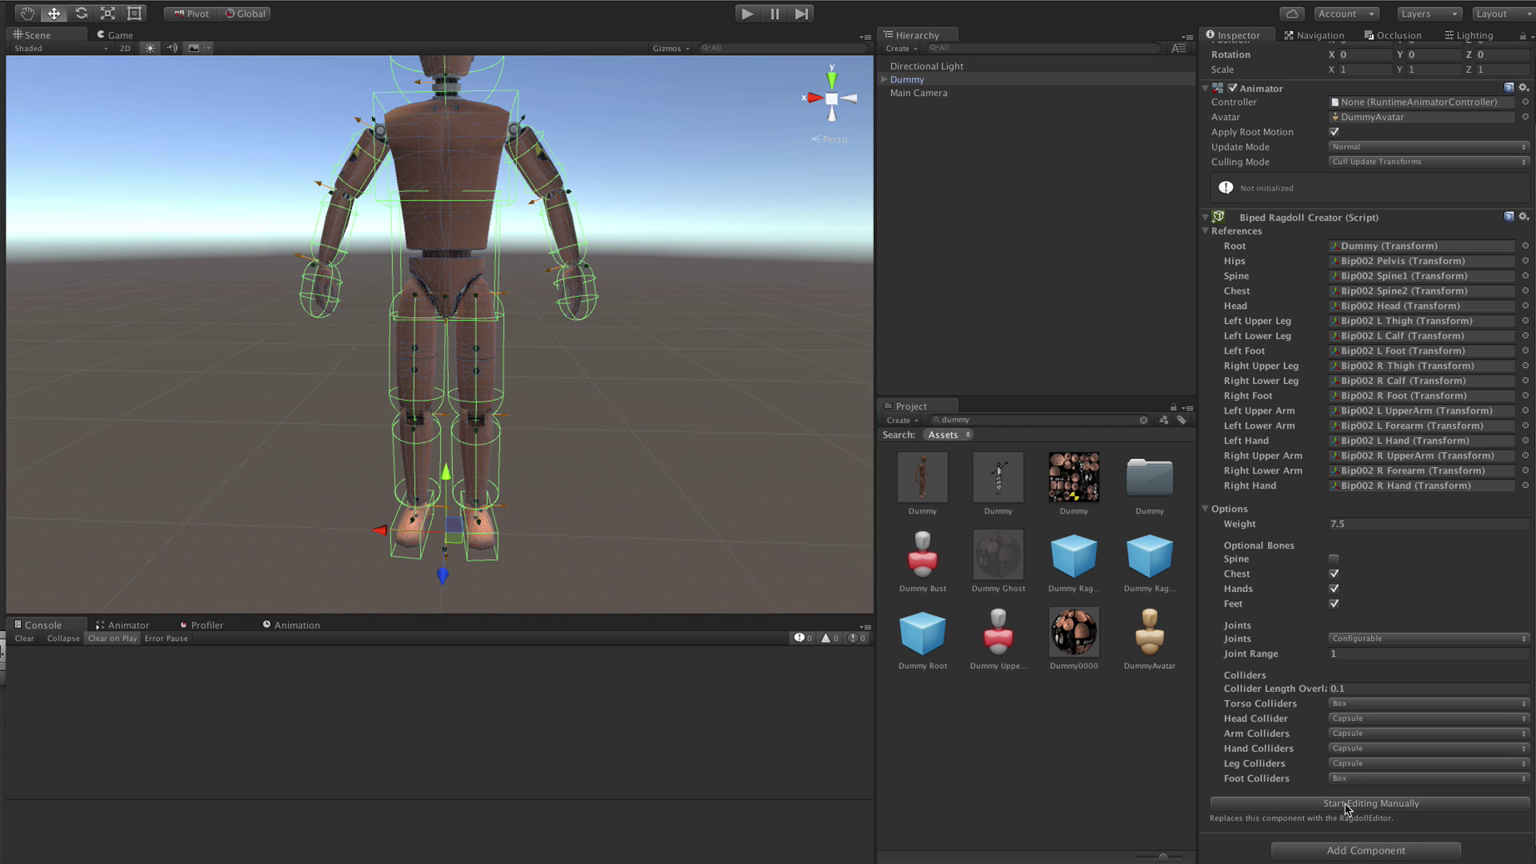
{"action": "left_click", "coordinate": [1346, 805]}
Select the head's capsule collider and scale it down to fit more closely around the head
{"action": "middle_click_drag", "start_coordinate": [563, 409], "coordinate": [573, 545]}
{"action": "scroll", "coordinate": [558, 476], "scroll_direction": "up", "scroll_amount": 4}
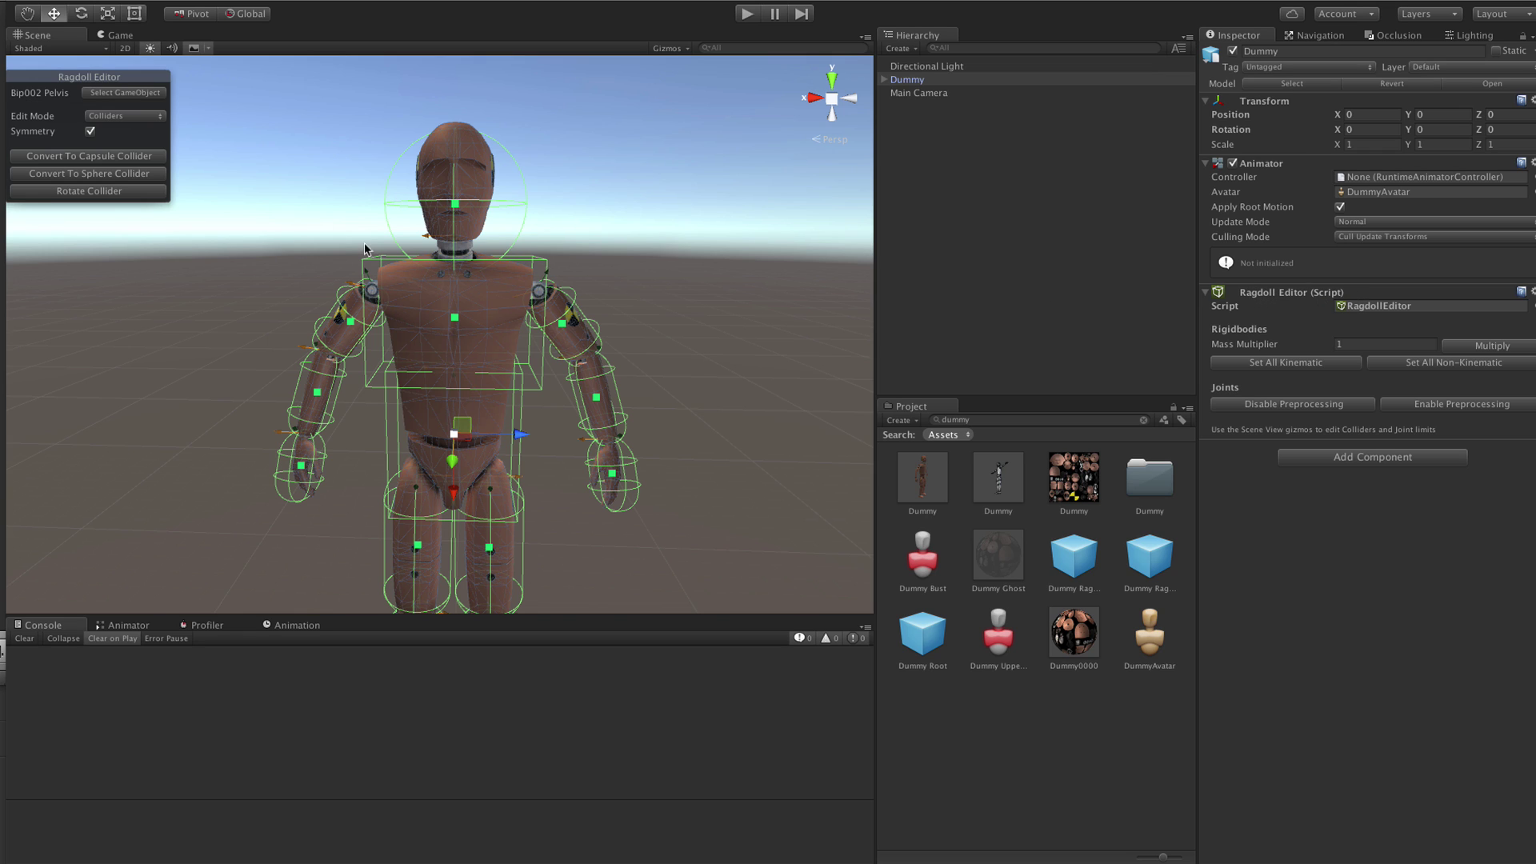
{"action": "left_click_drag", "start_coordinate": [532, 263], "coordinate": [984, 290], "text": "alt"}
{"action": "middle_click_drag", "start_coordinate": [553, 217], "coordinate": [538, 200]}
{"action": "left_click", "coordinate": [531, 223]}
{"action": "left_click_drag", "start_coordinate": [541, 239], "coordinate": [558, 230]}
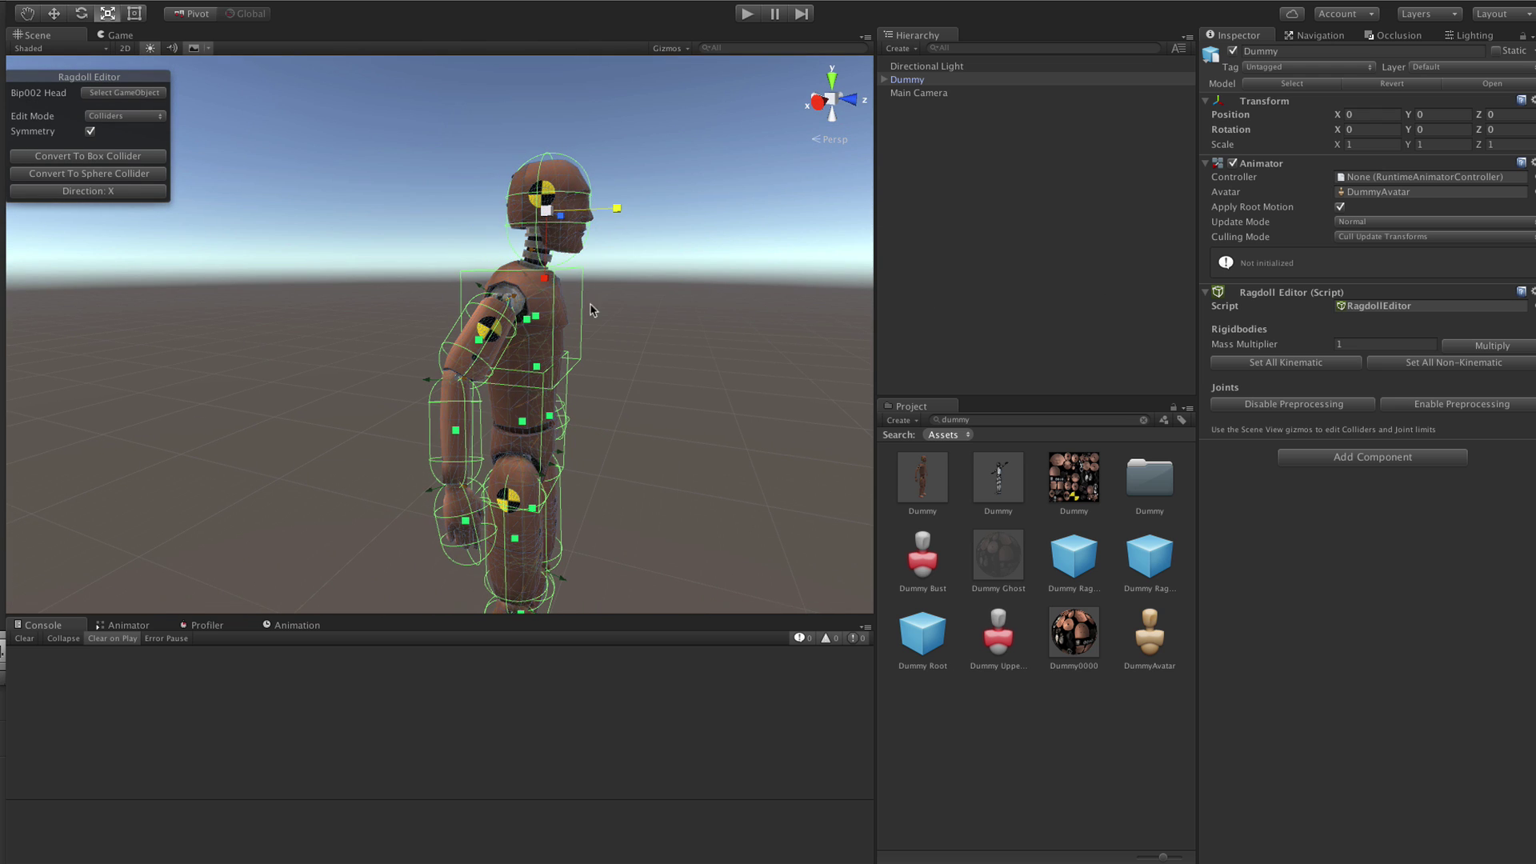
Select the left upper arm collider and resize it with symmetry enabled
{"action": "left_click_drag", "start_coordinate": [616, 329], "coordinate": [537, 328], "text": "alt"}
{"action": "left_click", "coordinate": [558, 333]}
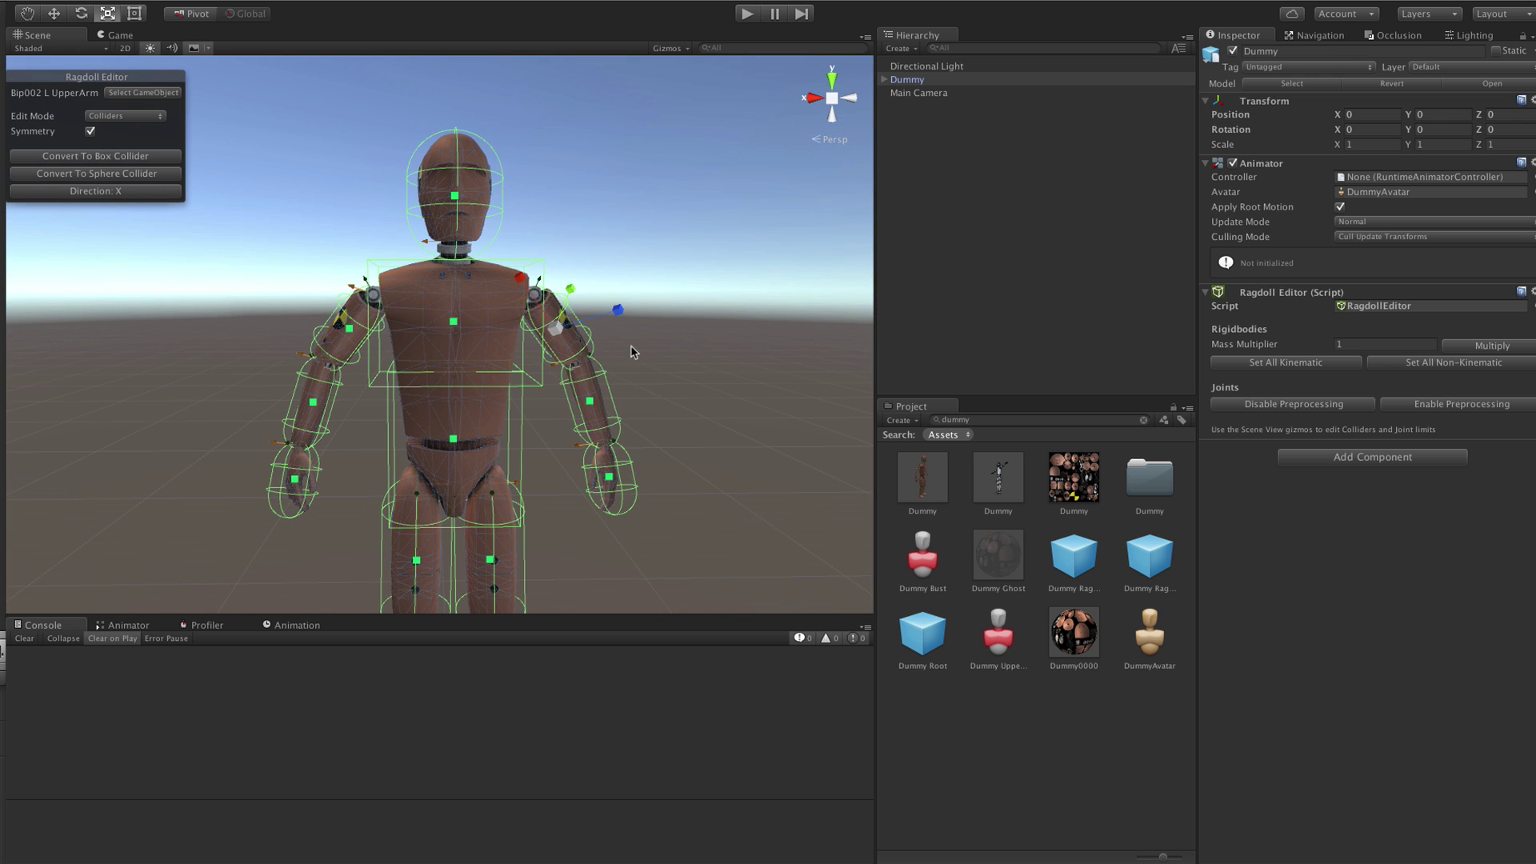
{"action": "middle_click_drag", "start_coordinate": [557, 333], "coordinate": [588, 266]}
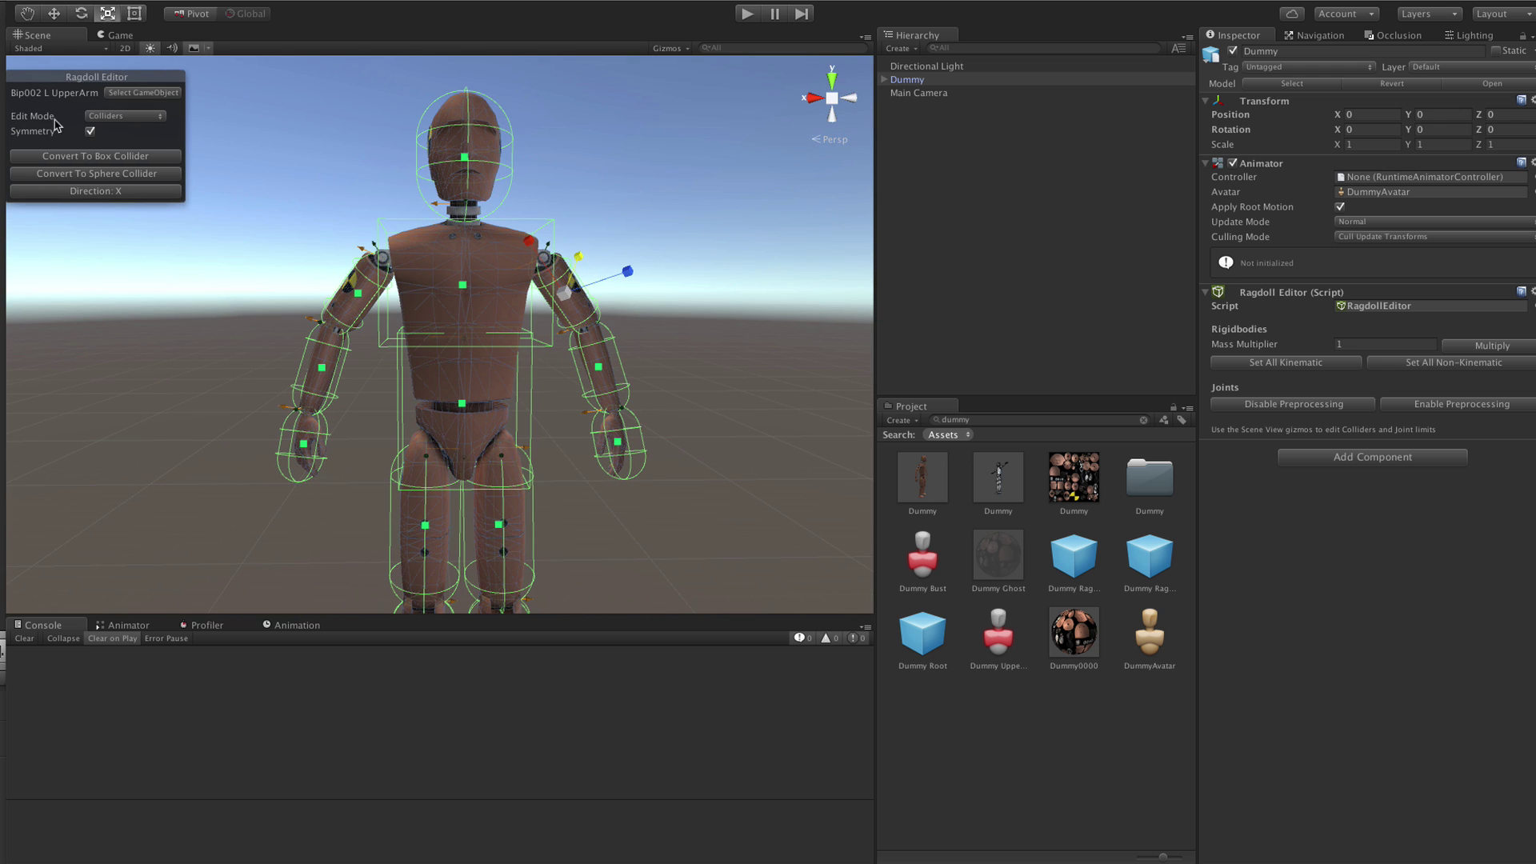
{"action": "mouse_move", "coordinate": [582, 256]}
{"action": "left_mouse_down"}
{"action": "mouse_move", "coordinate": [606, 229]}
{"action": "mouse_move", "coordinate": [570, 256]}
{"action": "mouse_move", "coordinate": [592, 236]}
{"action": "mouse_move", "coordinate": [581, 274]}
{"action": "left_mouse_up"}
{"action": "key", "text": "r"}
Convert the left forearm collider to a box collider and back to a capsule collider
{"action": "left_click", "coordinate": [594, 388]}
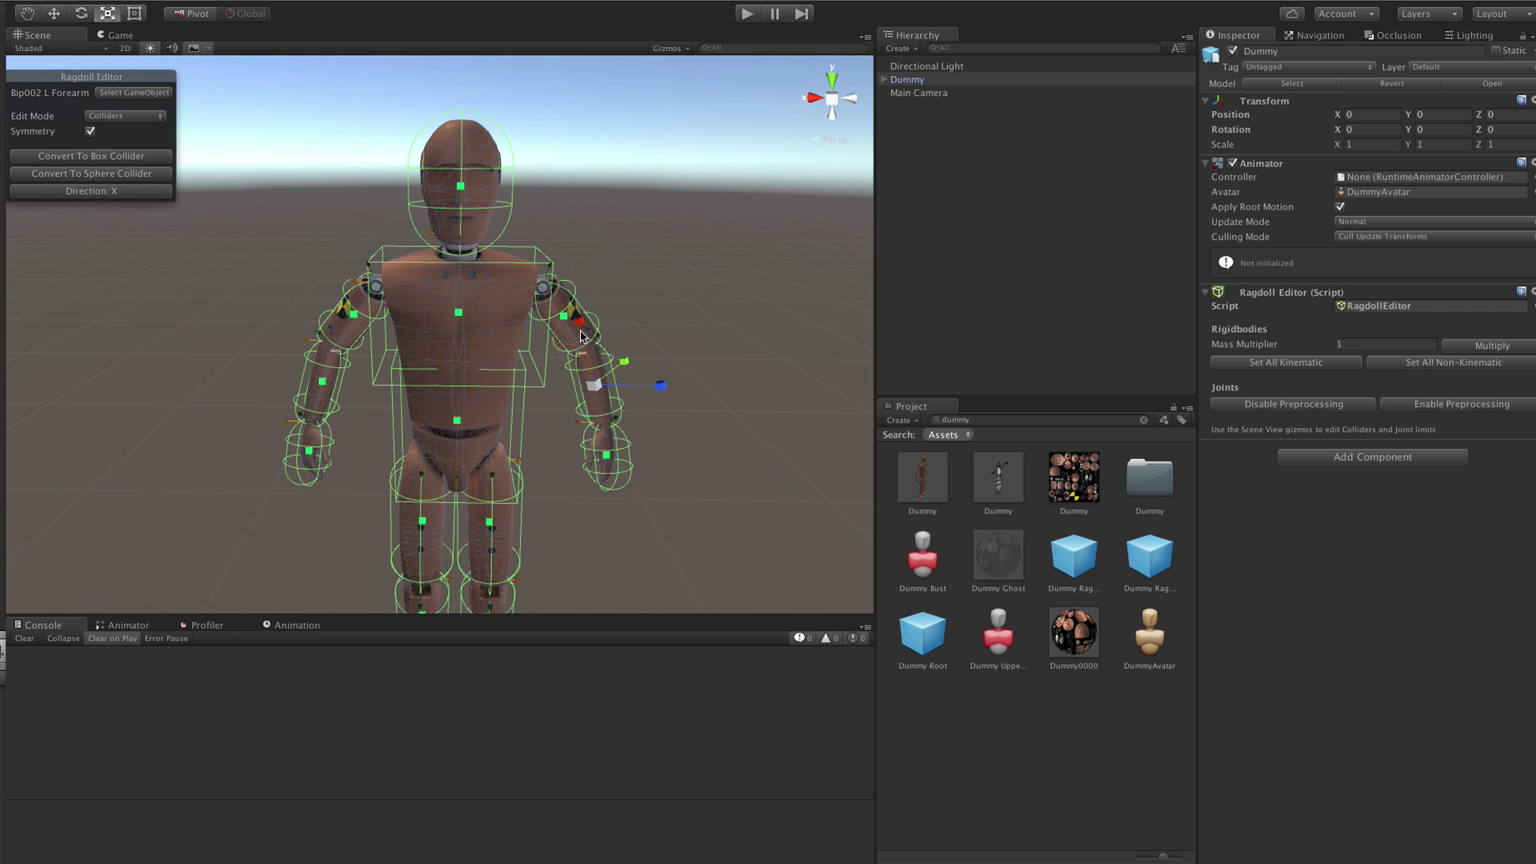
{"action": "left_click", "coordinate": [95, 156]}
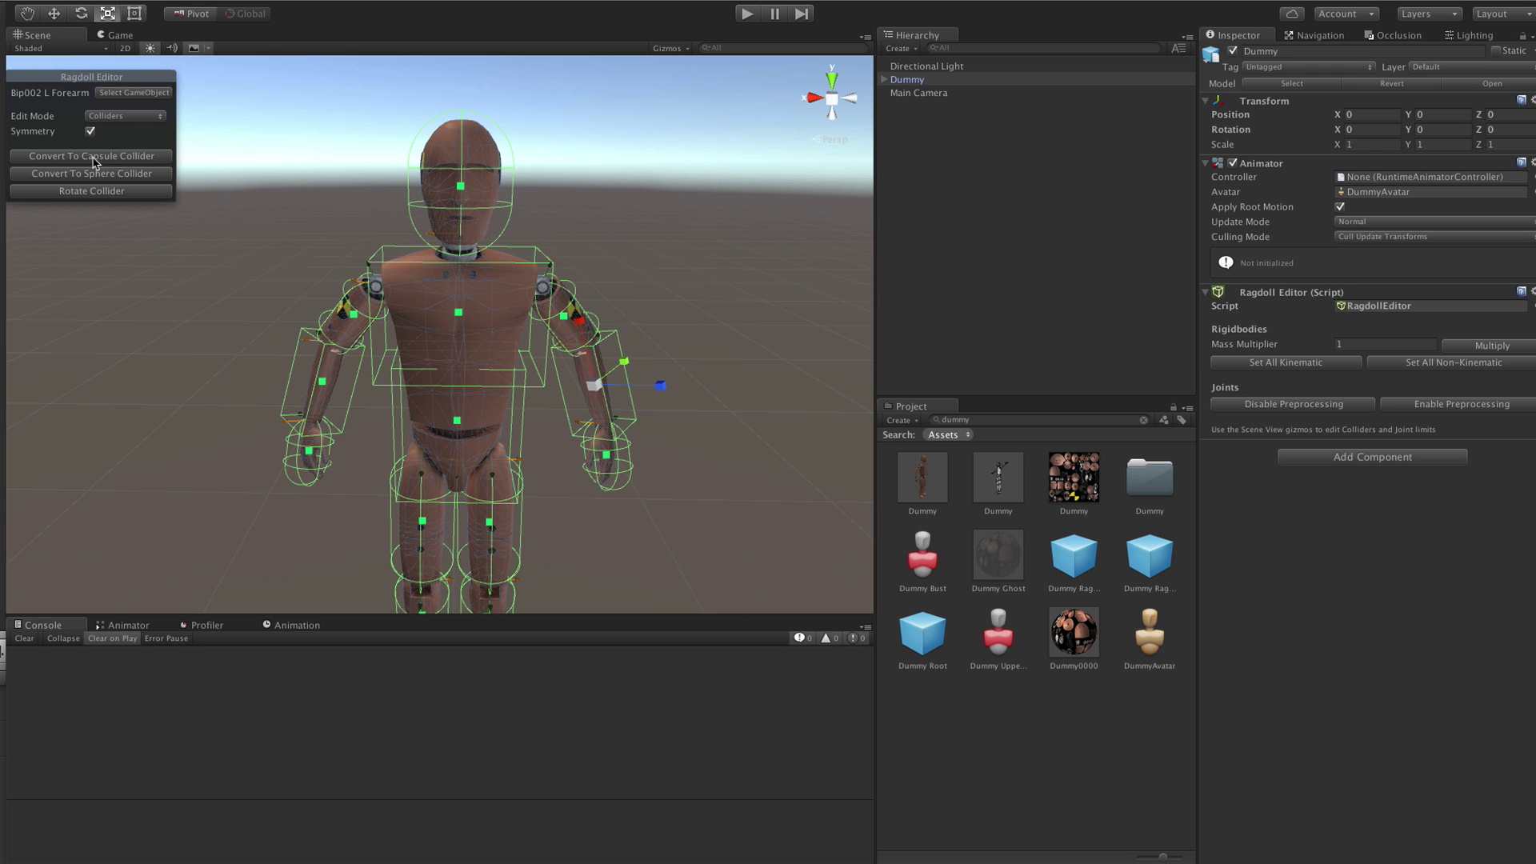
{"action": "left_click", "coordinate": [94, 157]}
Convert the head collider to a sphere, return it to a capsule and adjust its size
{"action": "left_click", "coordinate": [461, 186]}
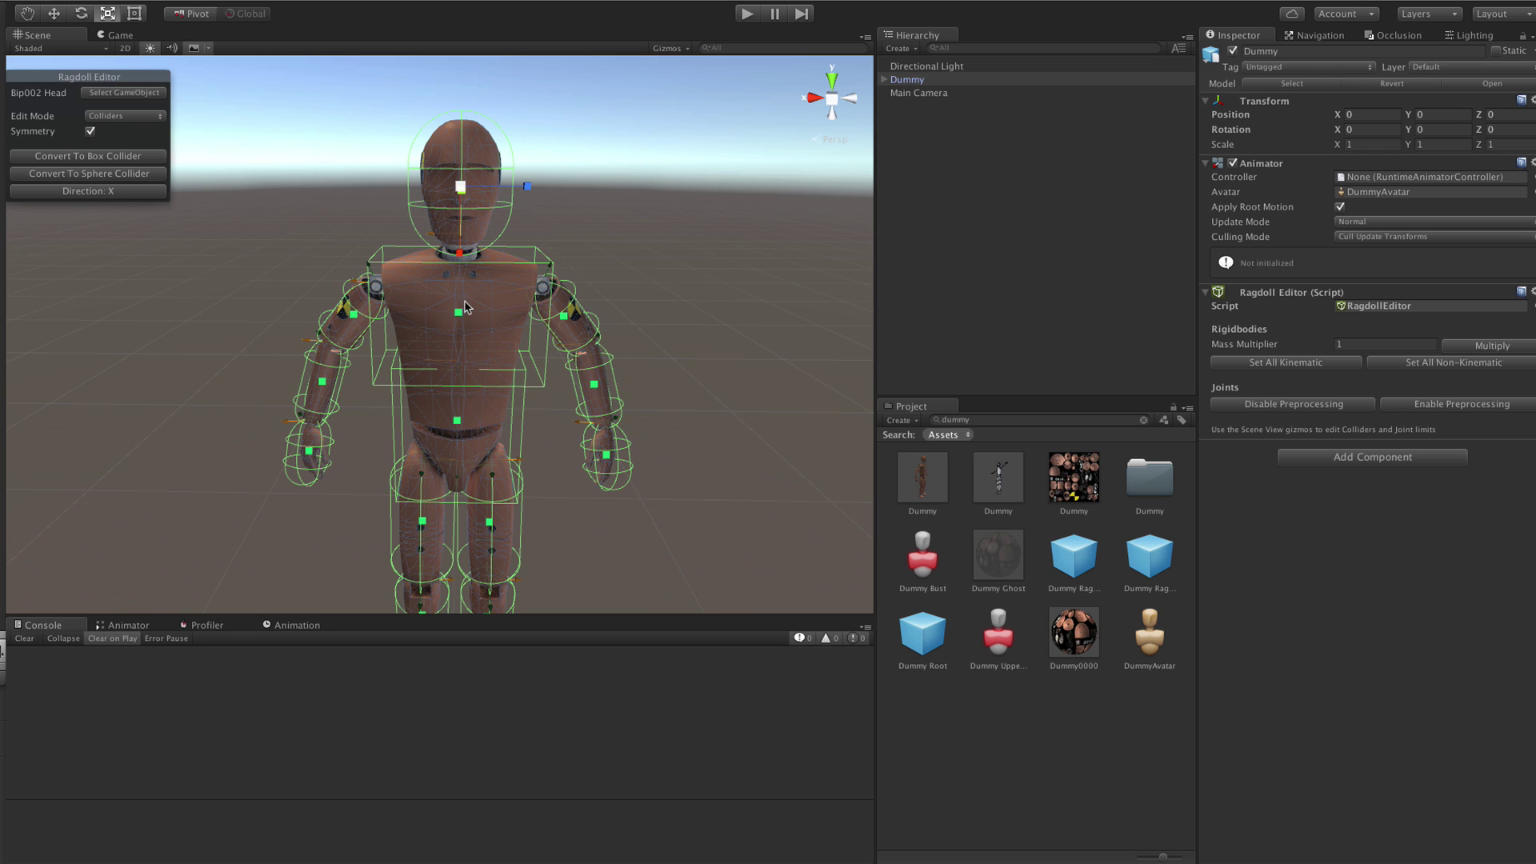
{"action": "left_click", "coordinate": [85, 173]}
{"action": "left_click_drag", "start_coordinate": [427, 338], "coordinate": [681, 344], "text": "alt"}
{"action": "left_click", "coordinate": [80, 161]}
{"action": "middle_click_drag", "start_coordinate": [606, 438], "coordinate": [608, 368]}
{"action": "left_click_drag", "start_coordinate": [550, 184], "coordinate": [550, 204]}
Select the left upper arm collider and cycle its capsule through the axis directions
{"action": "left_click_drag", "start_coordinate": [746, 343], "coordinate": [573, 370], "text": "alt"}
{"action": "middle_click_drag", "start_coordinate": [573, 372], "coordinate": [574, 312]}
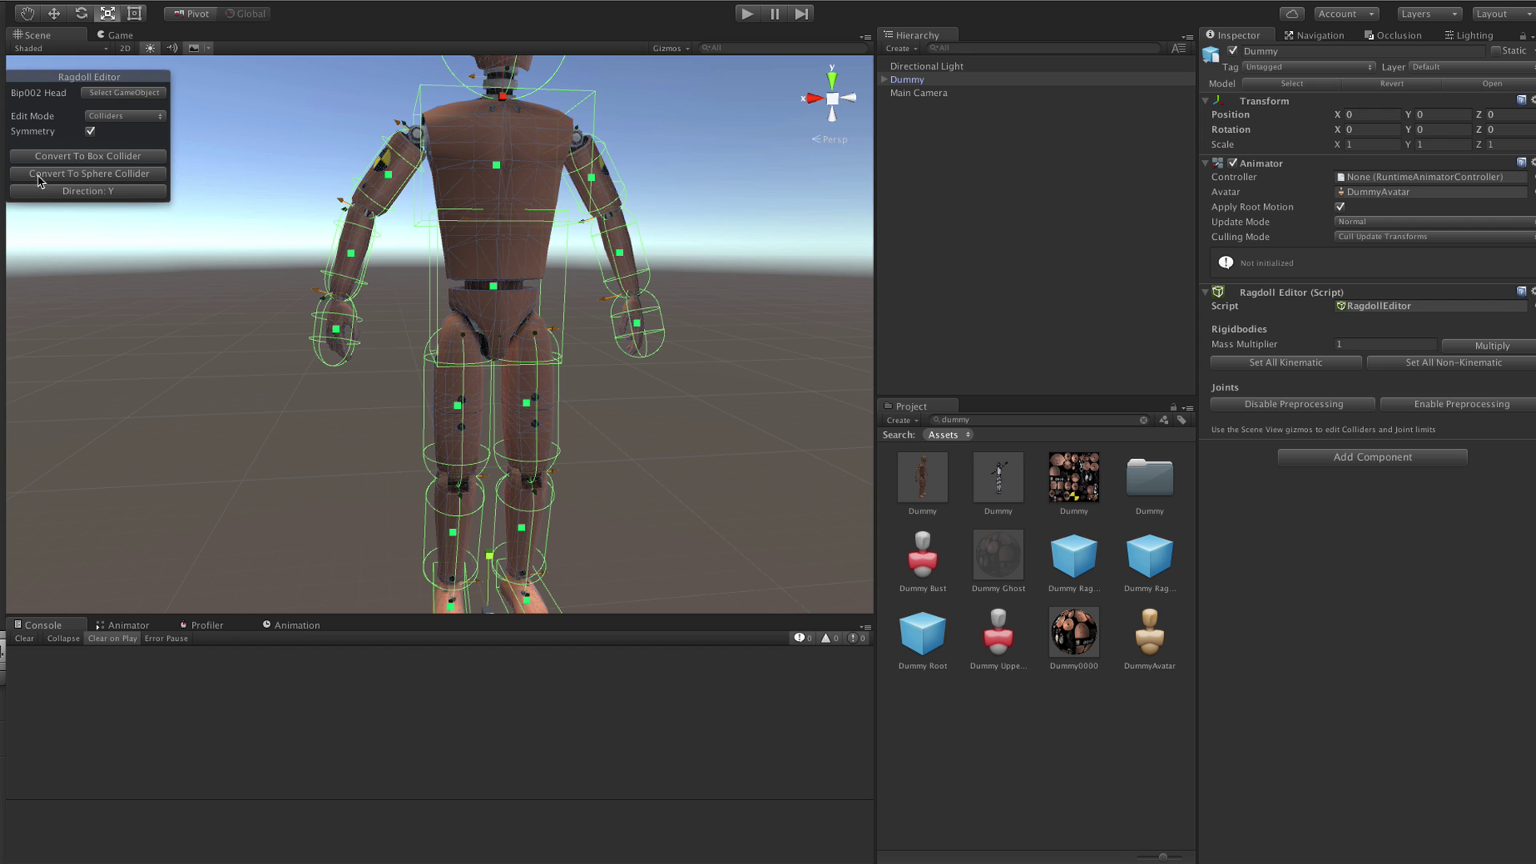
{"action": "left_click", "coordinate": [594, 177]}
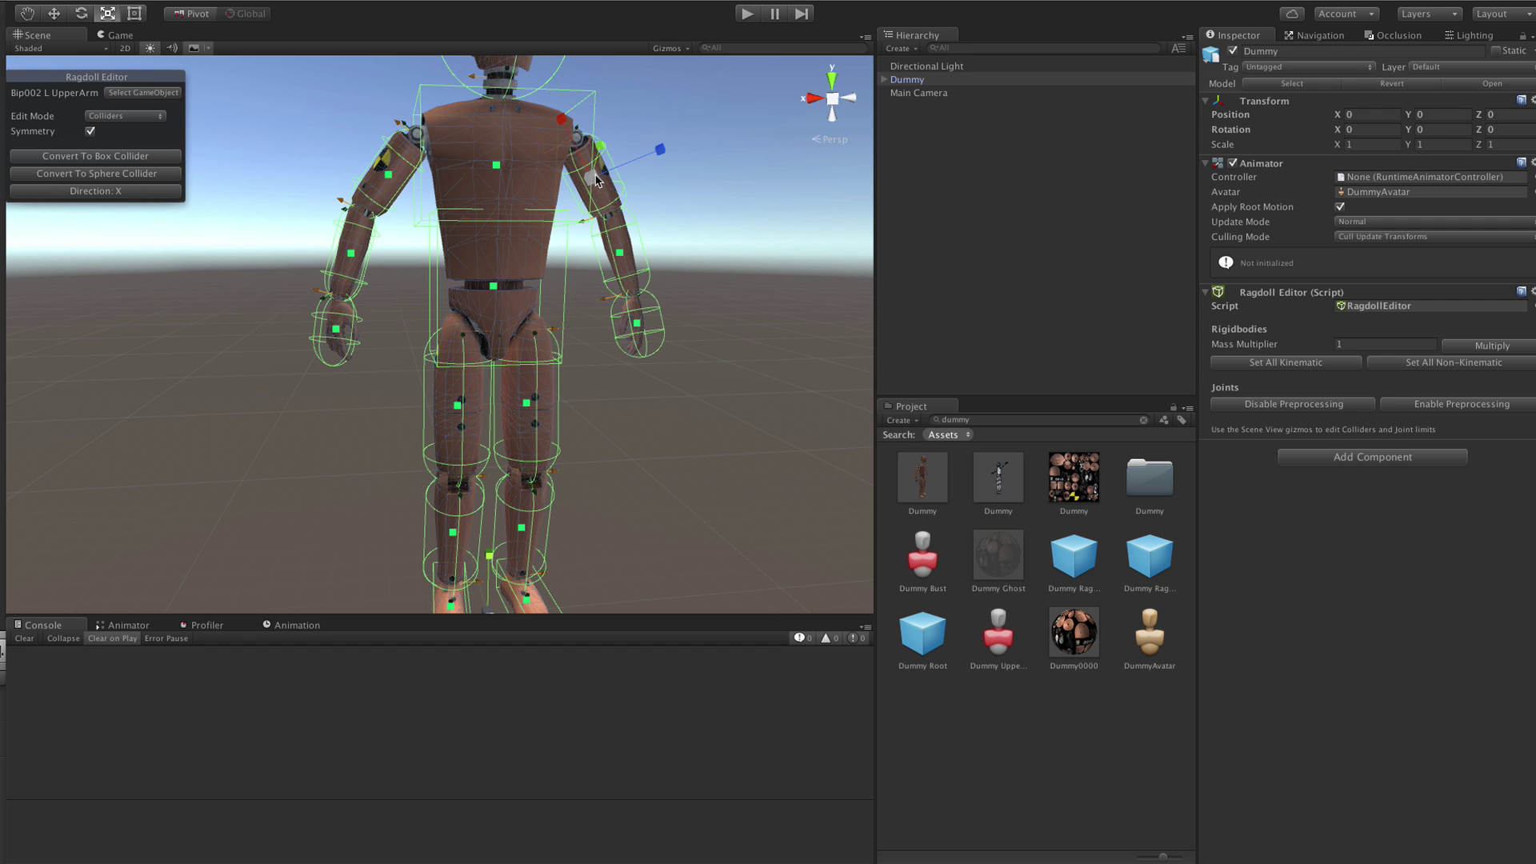
{"action": "middle_click_drag", "start_coordinate": [691, 182], "coordinate": [670, 262]}
{"action": "left_click", "coordinate": [91, 193]}
{"action": "left_click", "coordinate": [93, 195]}
{"action": "left_click", "coordinate": [93, 194]}
{"action": "left_click", "coordinate": [90, 193]}
Examine the leg colliders and select the left thigh collider
{"action": "middle_click_drag", "start_coordinate": [520, 355], "coordinate": [536, 256]}
{"action": "left_click_drag", "start_coordinate": [575, 409], "coordinate": [774, 381], "text": "alt"}
{"action": "middle_click_drag", "start_coordinate": [774, 381], "coordinate": [656, 400]}
{"action": "left_click_drag", "start_coordinate": [662, 363], "coordinate": [478, 401], "text": "alt"}
{"action": "left_click", "coordinate": [470, 374]}
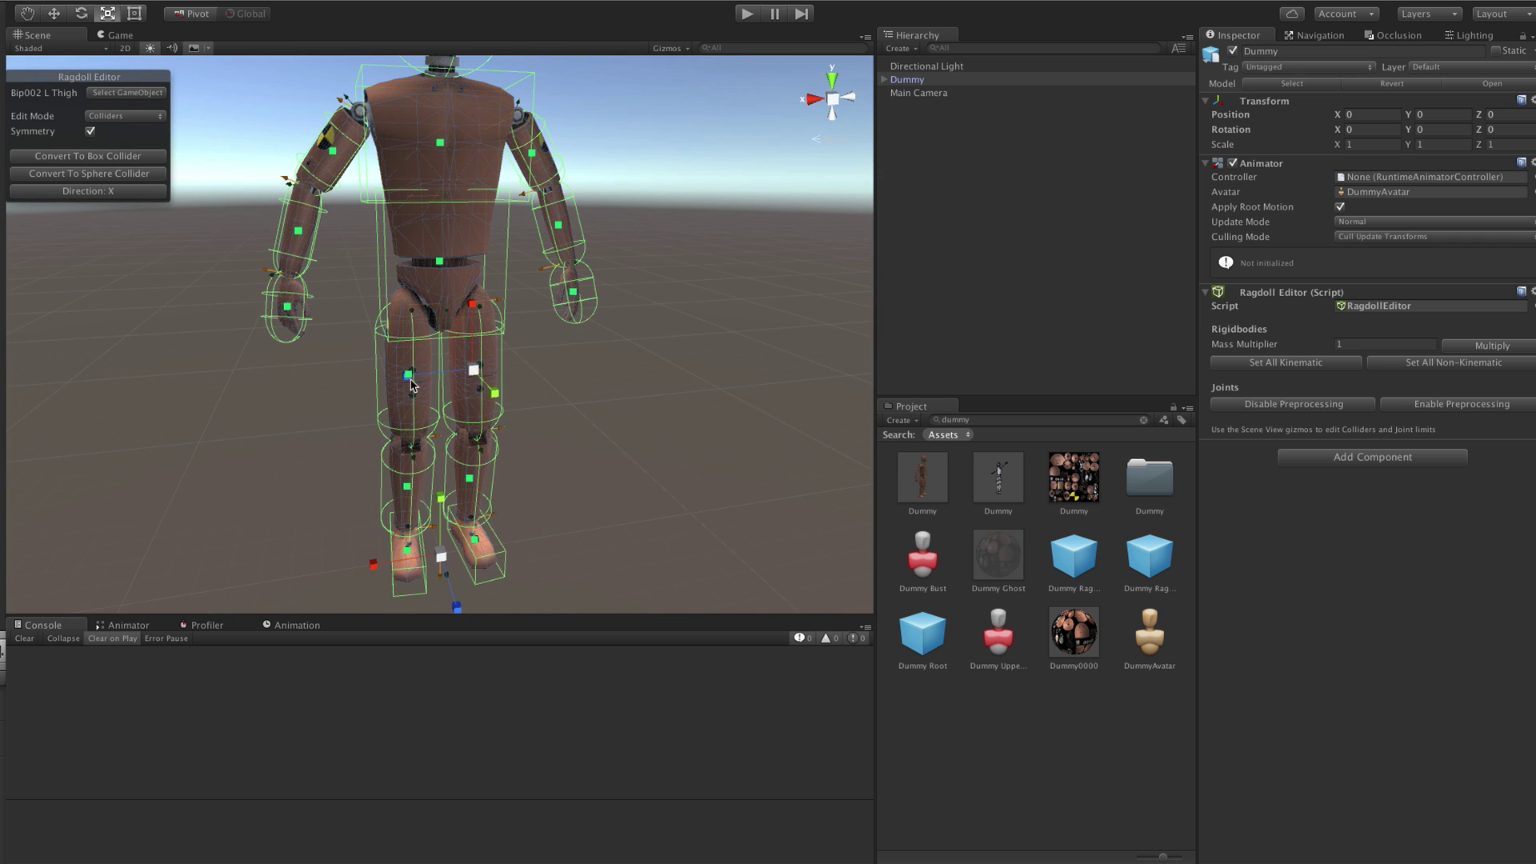
{"action": "key", "text": "f"}
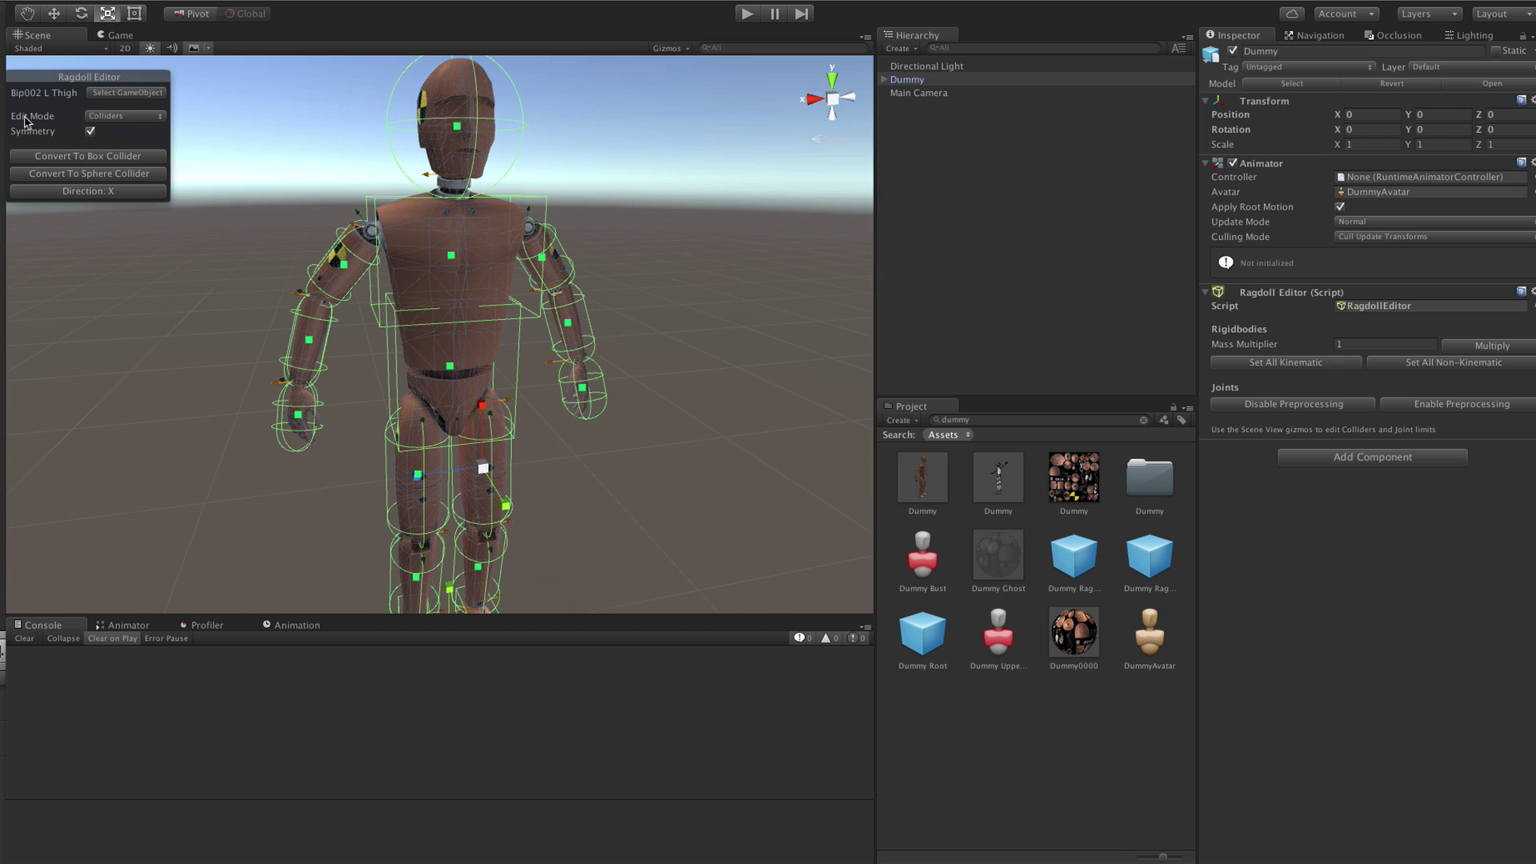
Switch the ragdoll edit mode to Joints and select the left upper arm joint to examine its rotation limits
{"action": "left_click", "coordinate": [97, 117]}
{"action": "left_click", "coordinate": [114, 133]}
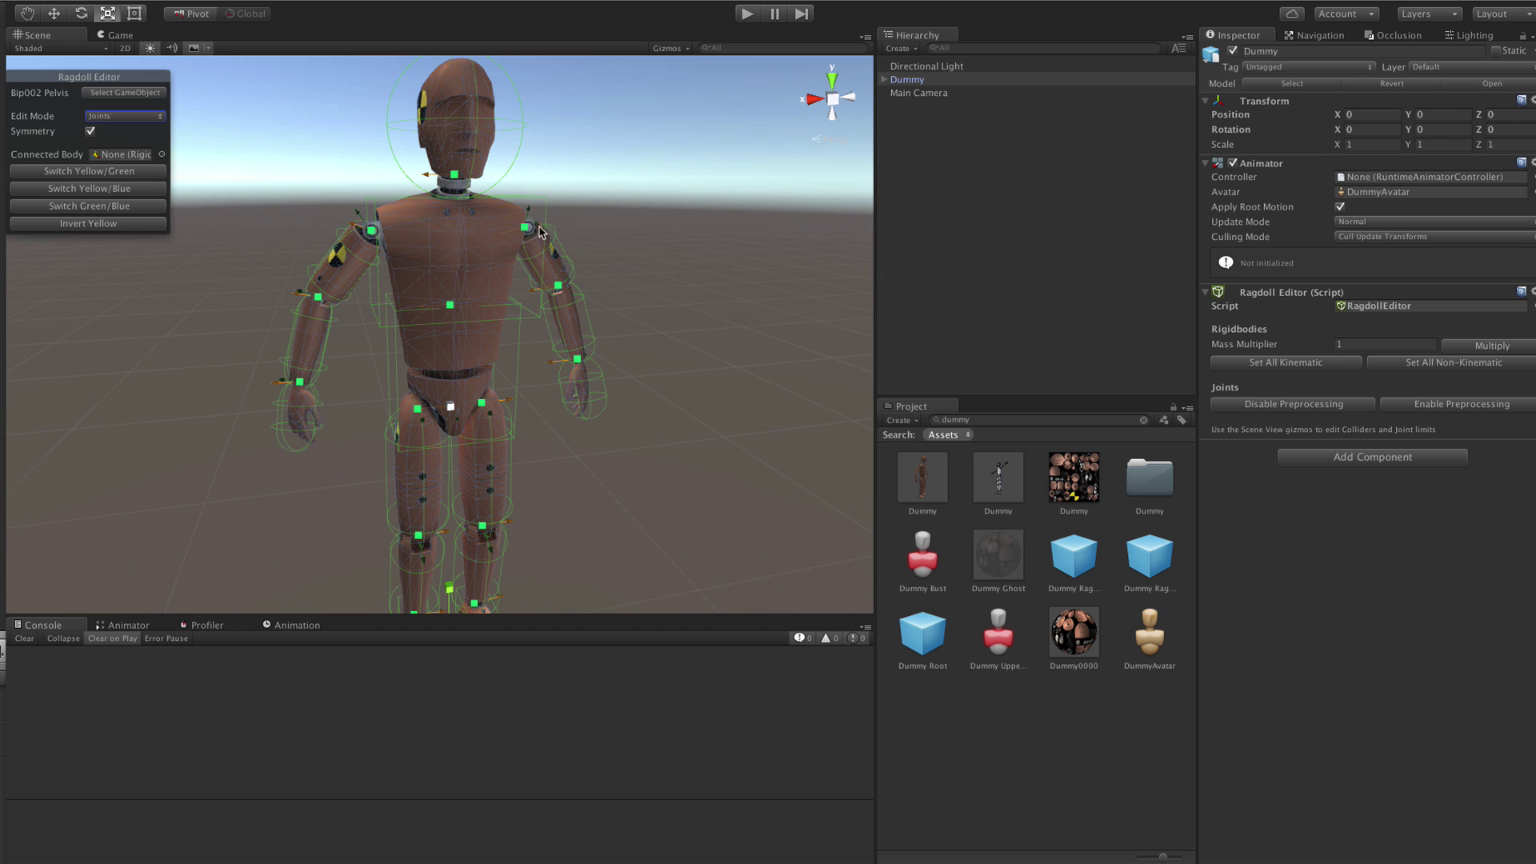
{"action": "left_click", "coordinate": [526, 230]}
{"action": "left_click_drag", "start_coordinate": [668, 245], "coordinate": [487, 302], "text": "alt"}
{"action": "scroll", "coordinate": [597, 377], "scroll_direction": "up", "scroll_amount": 3}
{"action": "left_click_drag", "start_coordinate": [597, 376], "coordinate": [441, 326], "text": "alt"}
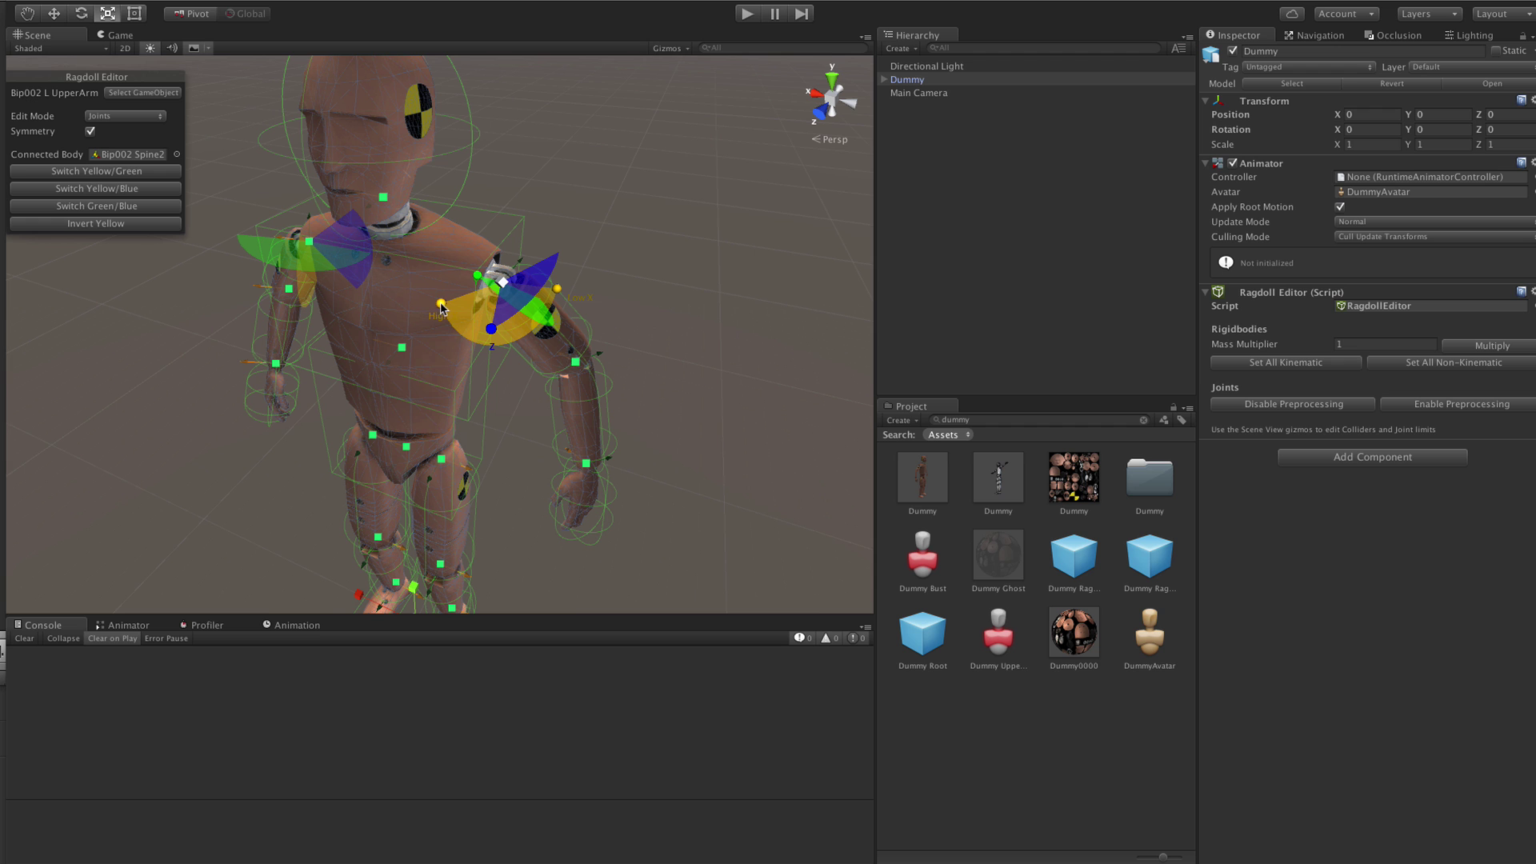
{"action": "left_click_drag", "start_coordinate": [441, 308], "coordinate": [500, 318], "text": "alt"}
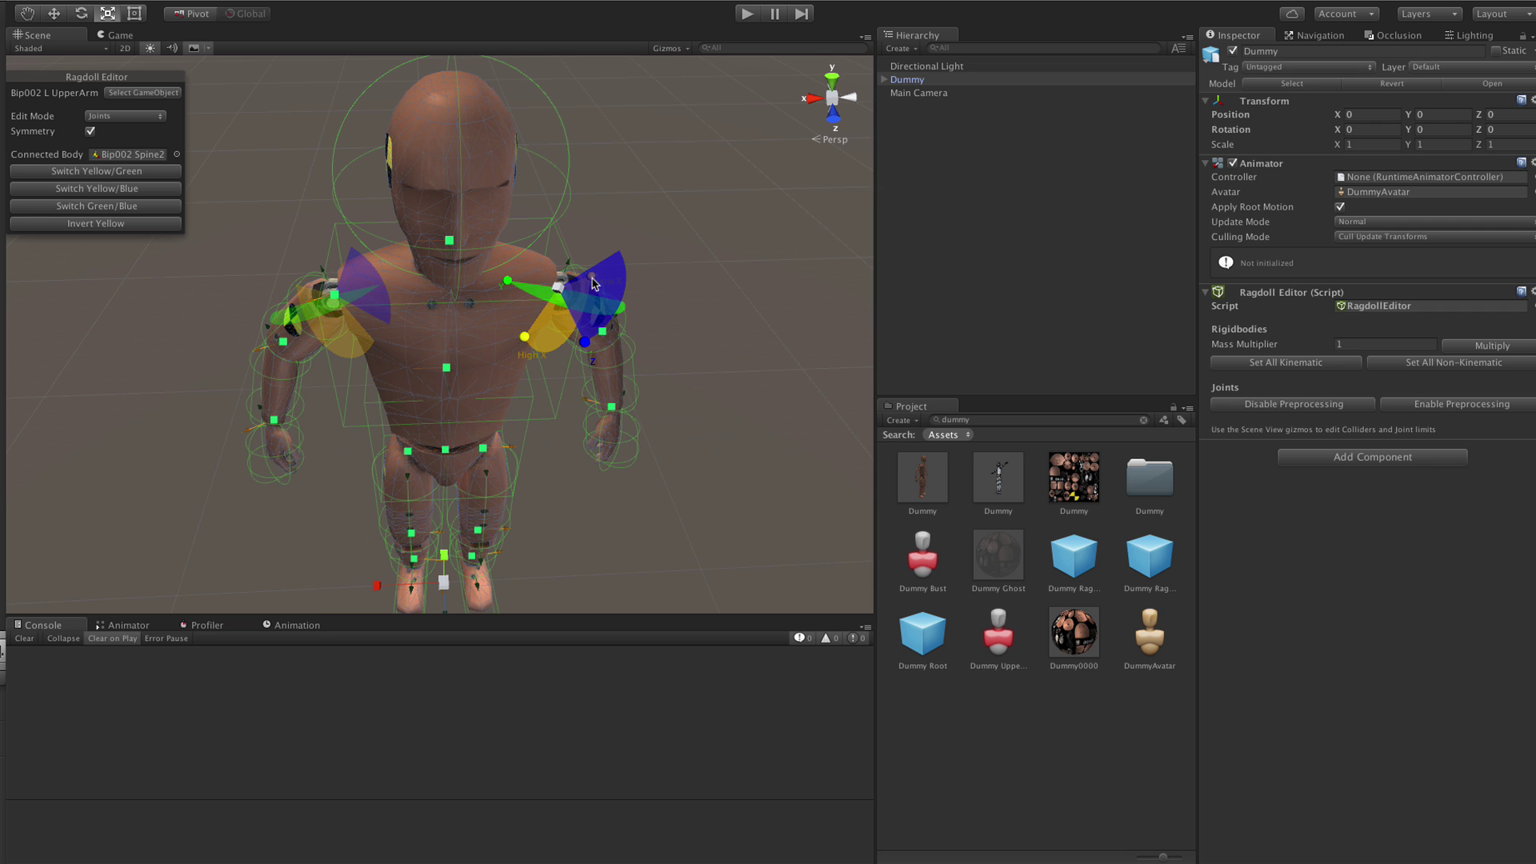
{"action": "left_click_drag", "start_coordinate": [593, 279], "coordinate": [421, 315], "text": "alt"}
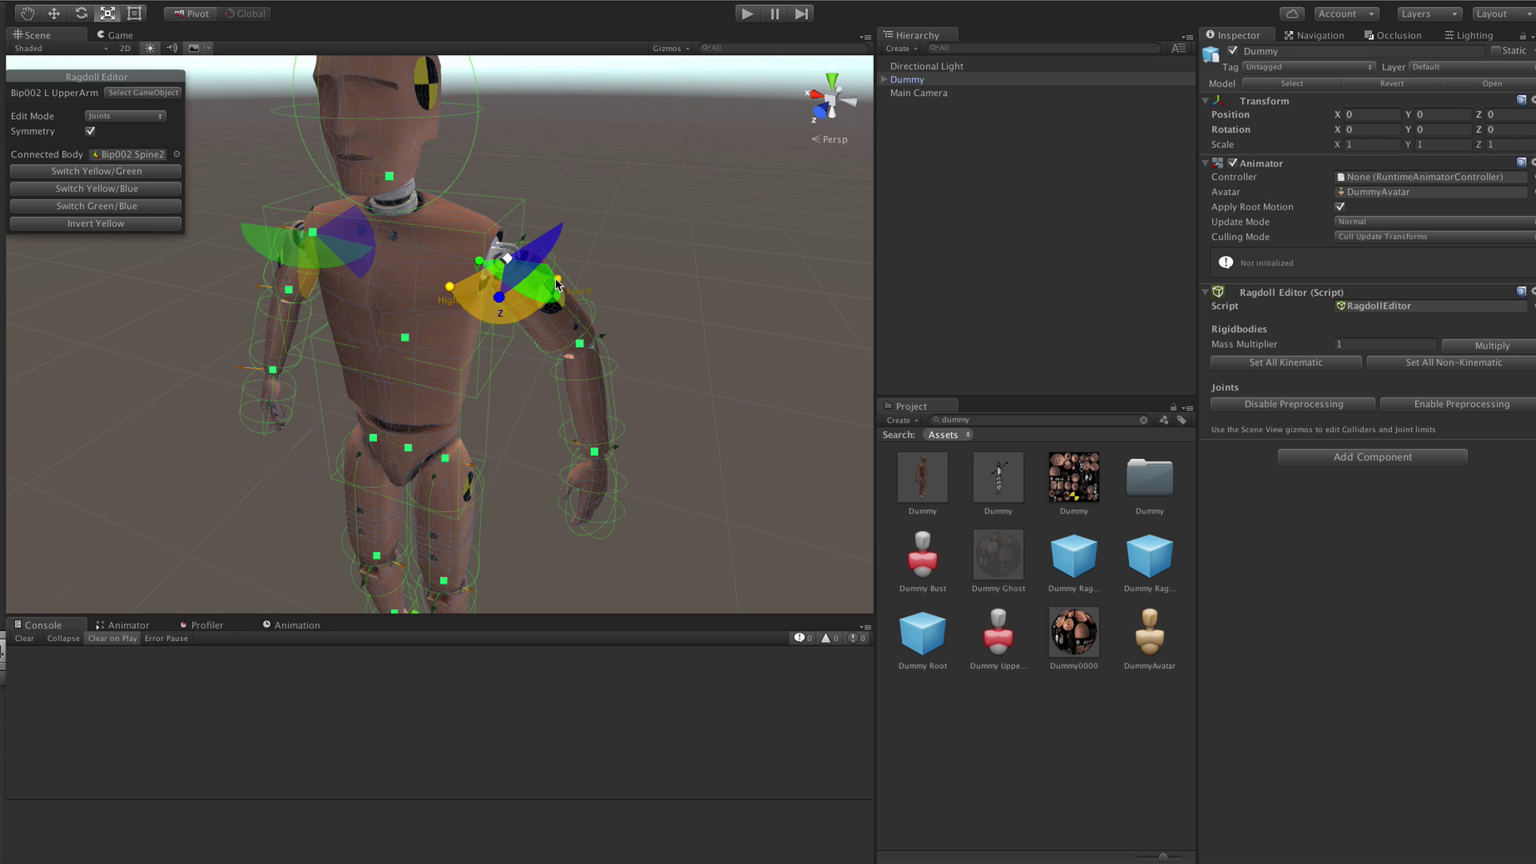
Swap the yellow and green axes of the left upper arm joint, and swap them back
{"action": "left_click", "coordinate": [88, 173]}
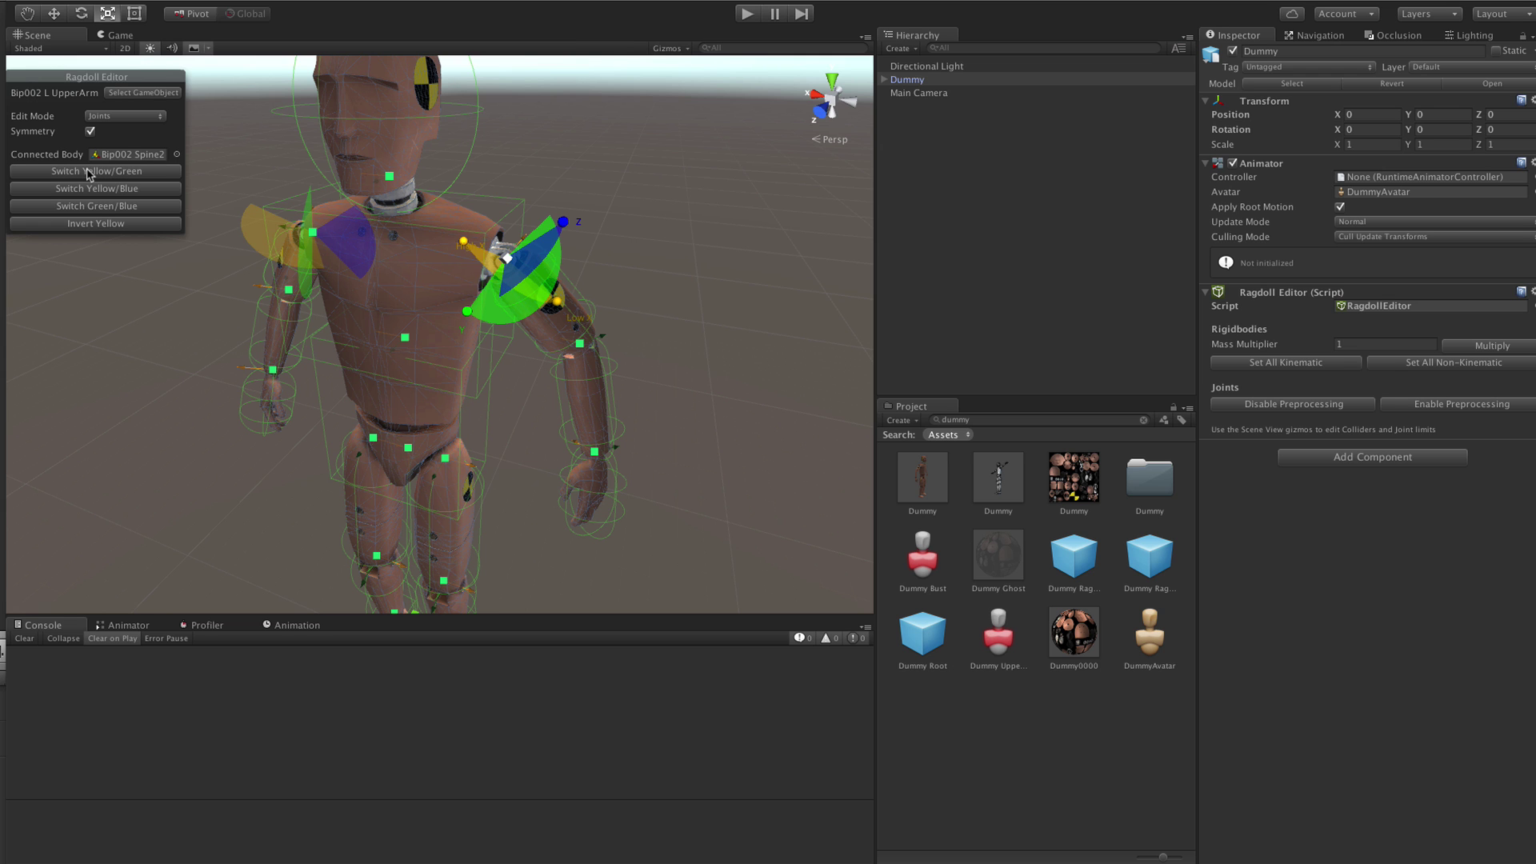
{"action": "left_click", "coordinate": [89, 173]}
Select the left thigh joint and adjust its rotation limit from a side view of the body
{"action": "left_click_drag", "start_coordinate": [555, 434], "coordinate": [639, 404], "text": "alt"}
{"action": "middle_click_drag", "start_coordinate": [639, 405], "coordinate": [612, 268]}
{"action": "scroll", "coordinate": [529, 398], "scroll_direction": "down", "scroll_amount": 5}
{"action": "left_click_drag", "start_coordinate": [563, 368], "coordinate": [814, 388], "text": "alt"}
{"action": "left_click", "coordinate": [486, 321]}
{"action": "left_click_drag", "start_coordinate": [524, 284], "coordinate": [525, 317]}
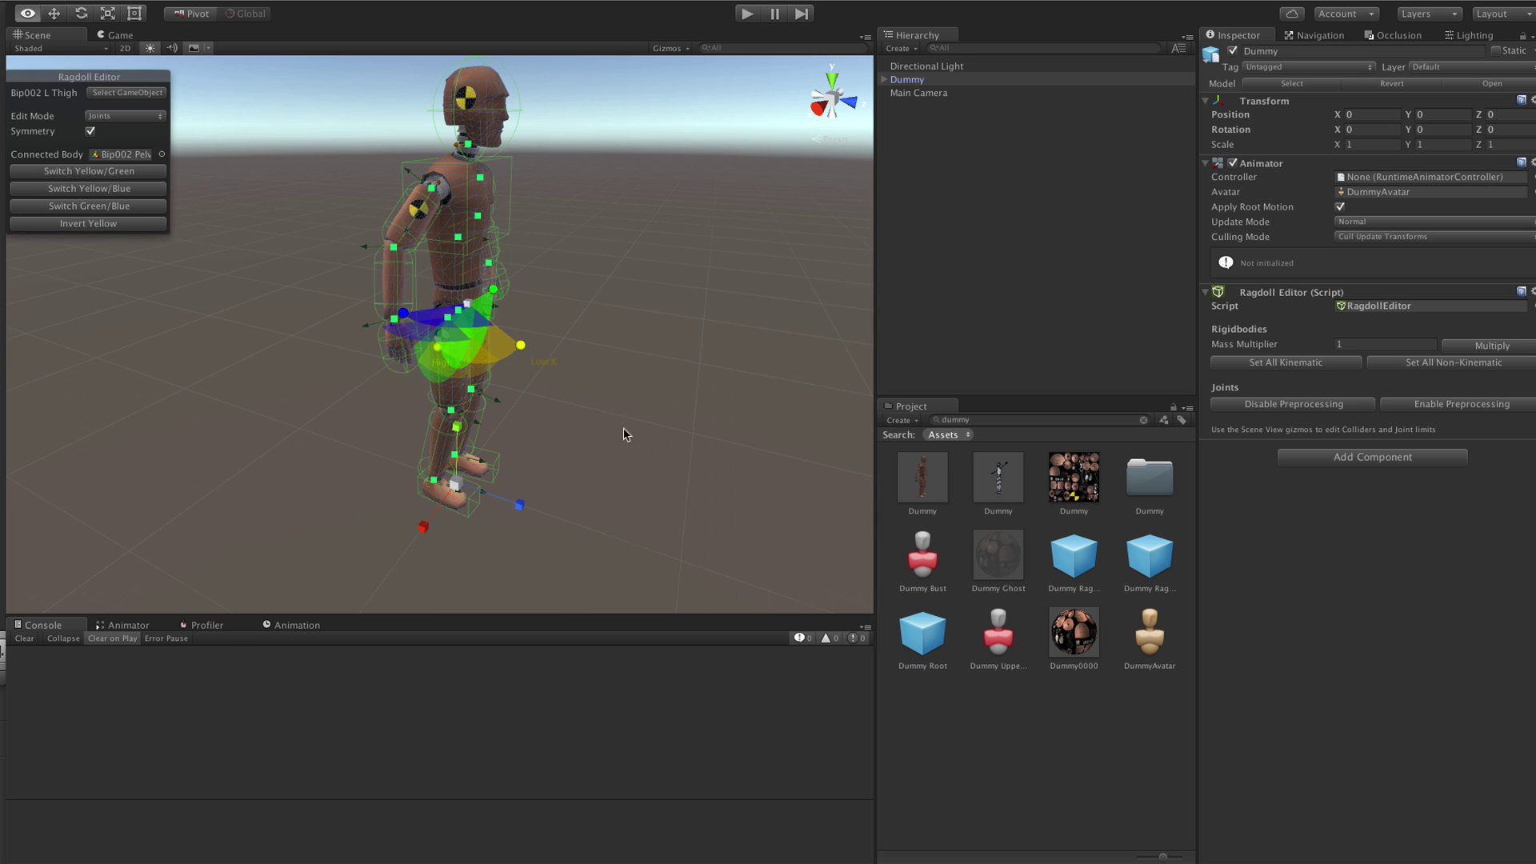
{"action": "left_click_drag", "start_coordinate": [626, 435], "coordinate": [508, 484], "text": "alt"}
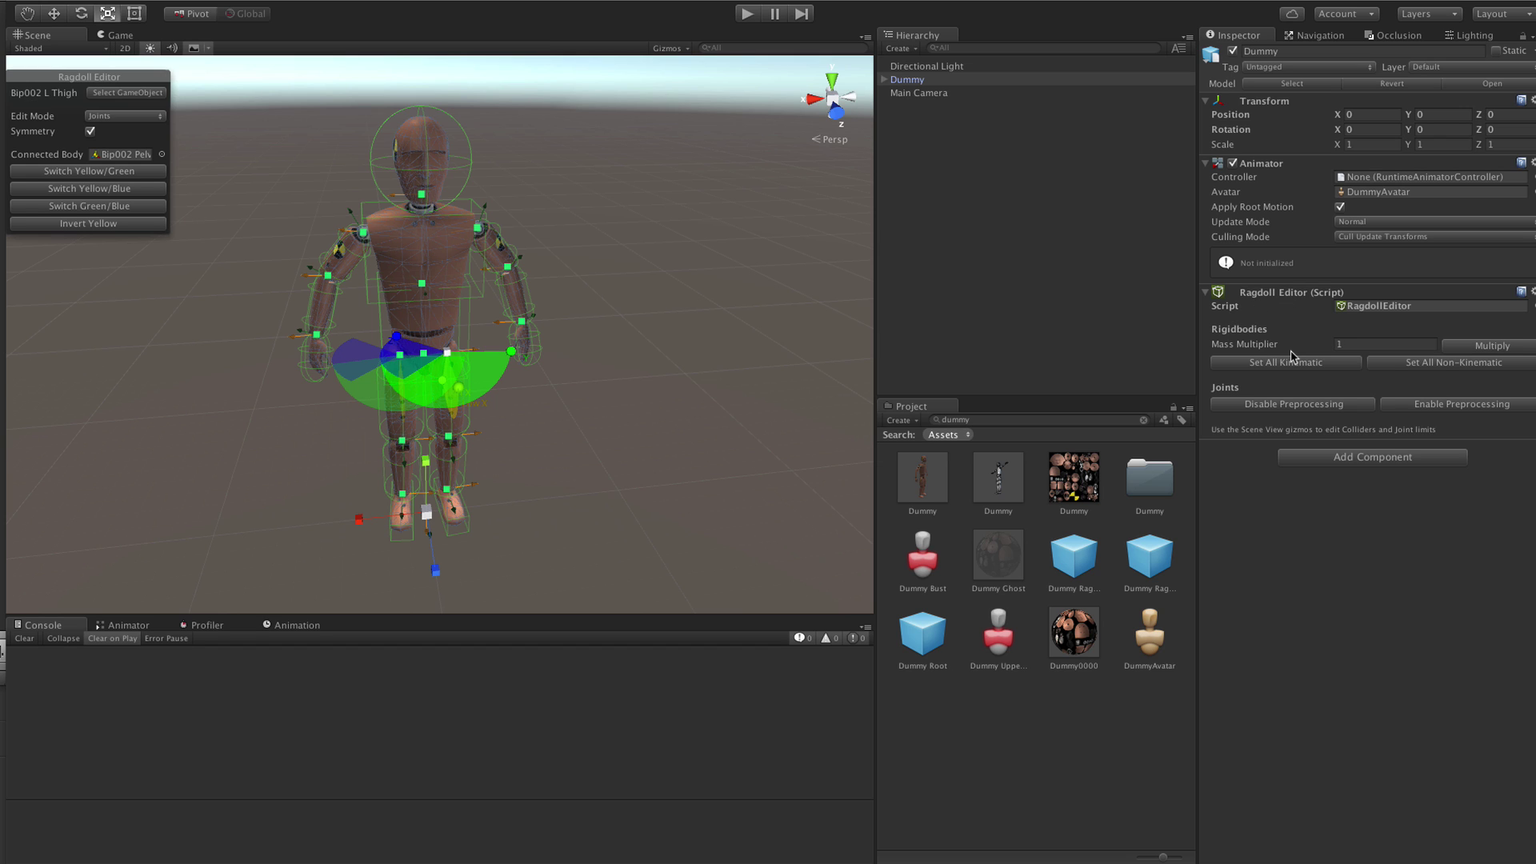
Remove the Ragdoll Editor component from the Dummy character
{"action": "right_click", "coordinate": [1293, 298]}
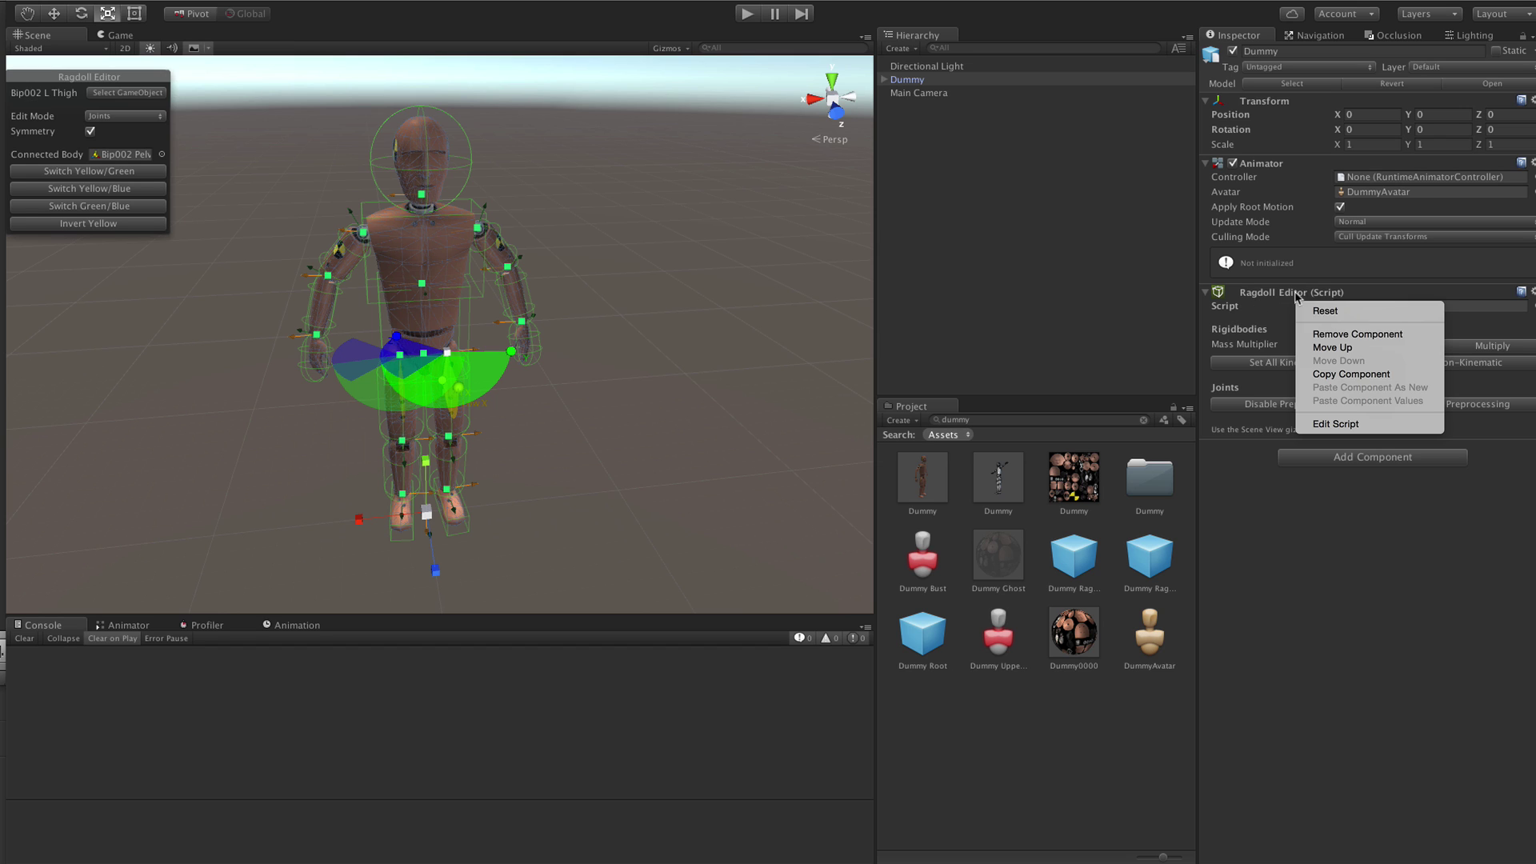
{"action": "left_click", "coordinate": [1347, 335]}
{"action": "mouse_move", "coordinate": [654, 367]}
{"action": "left_mouse_down", "text": "alt"}
{"action": "mouse_move", "coordinate": [651, 395]}
{"action": "mouse_move", "coordinate": [685, 401]}
{"action": "mouse_move", "coordinate": [1070, 314]}
{"action": "mouse_move", "coordinate": [619, 359]}
{"action": "mouse_move", "coordinate": [309, 365]}
{"action": "mouse_move", "coordinate": [337, 503]}
{"action": "mouse_move", "coordinate": [1016, 325]}
{"action": "mouse_move", "coordinate": [770, 342]}
{"action": "mouse_move", "coordinate": [749, 346]}
{"action": "mouse_move", "coordinate": [1026, 374]}
{"action": "mouse_move", "coordinate": [680, 379]}
{"action": "left_mouse_up", "text": "alt"}
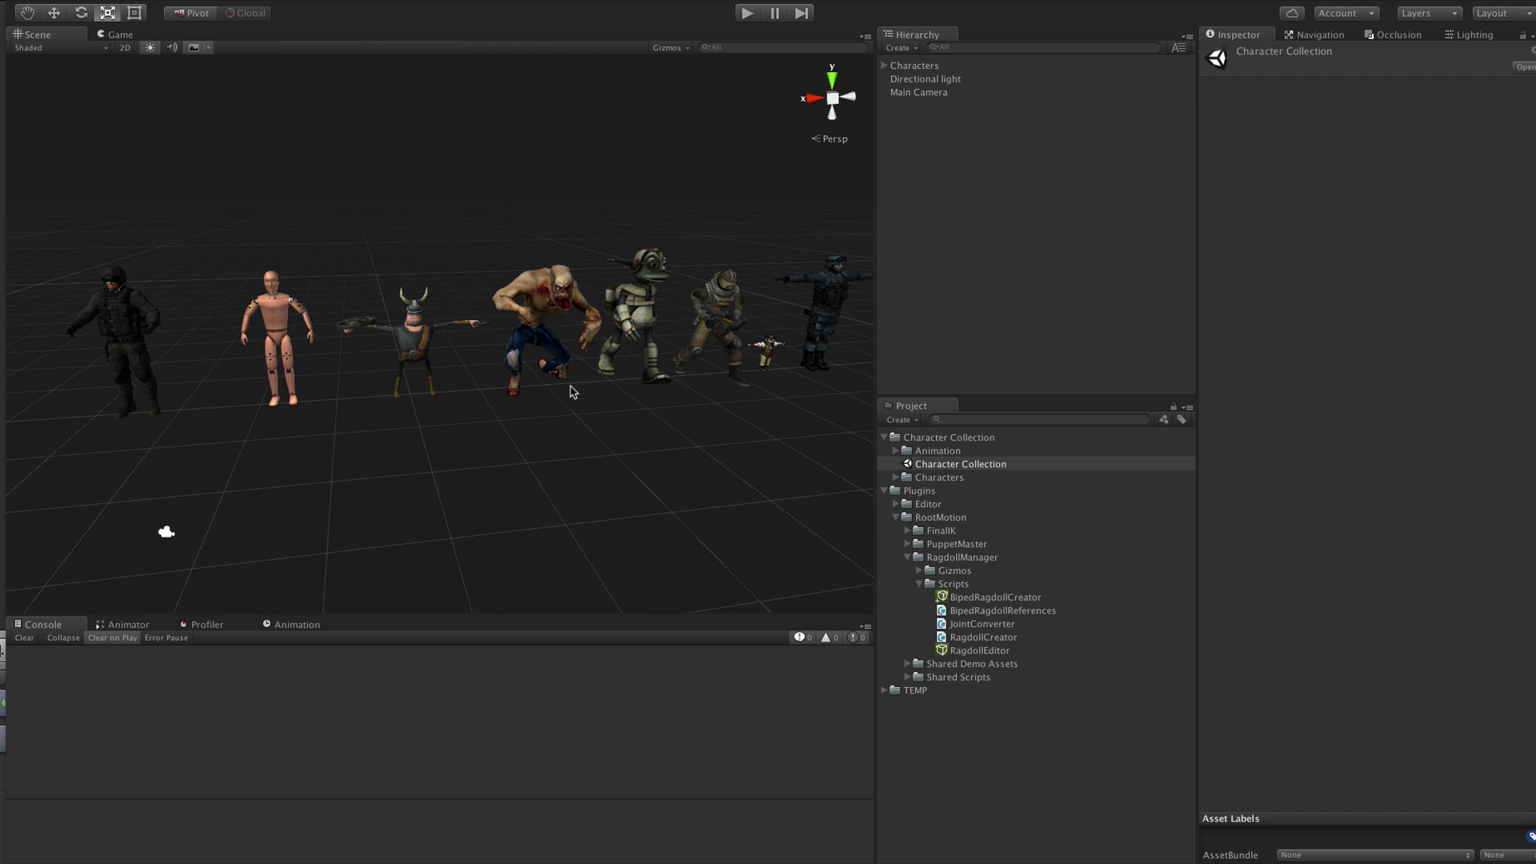
Examine the full line-up of characters in the Character Collection scene, from the soldier to the far end
{"action": "middle_click_drag", "start_coordinate": [660, 388], "coordinate": [214, 397]}
{"action": "middle_click_drag", "start_coordinate": [483, 377], "coordinate": [483, 377]}
{"action": "left_click_drag", "start_coordinate": [484, 383], "coordinate": [1000, 350]}
{"action": "middle_click_drag", "start_coordinate": [1000, 350], "coordinate": [911, 360]}
{"action": "scroll", "coordinate": [459, 370], "scroll_direction": "up", "scroll_amount": 3}
{"action": "scroll", "coordinate": [459, 370], "scroll_direction": "up", "scroll_amount": 3}
{"action": "middle_click_drag", "start_coordinate": [459, 371], "coordinate": [588, 369]}
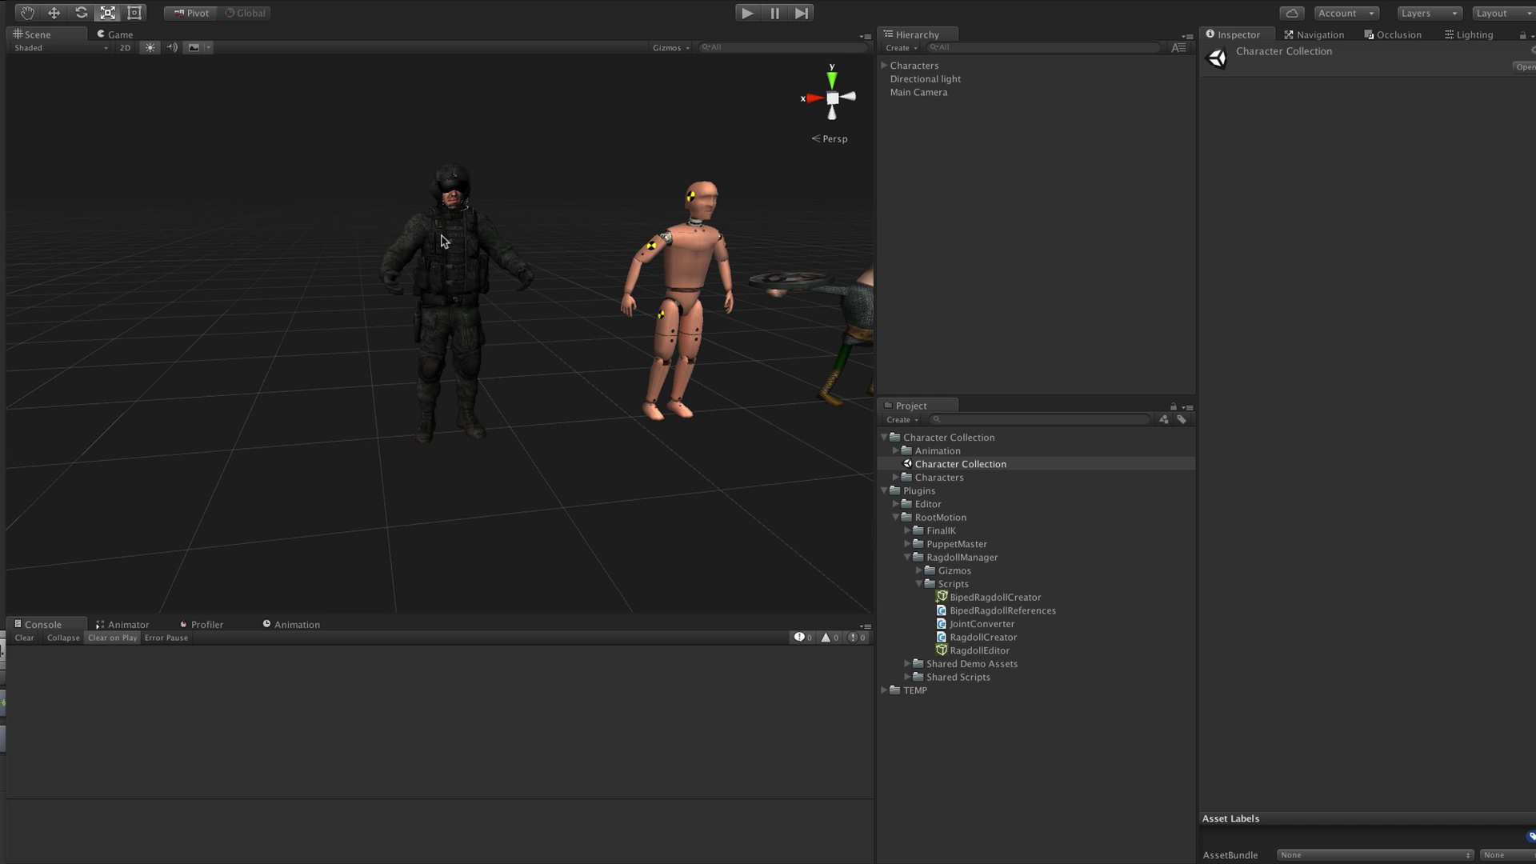
{"action": "middle_click_drag", "start_coordinate": [710, 306], "coordinate": [621, 311]}
{"action": "scroll", "coordinate": [600, 351], "scroll_direction": "up", "scroll_amount": 2}
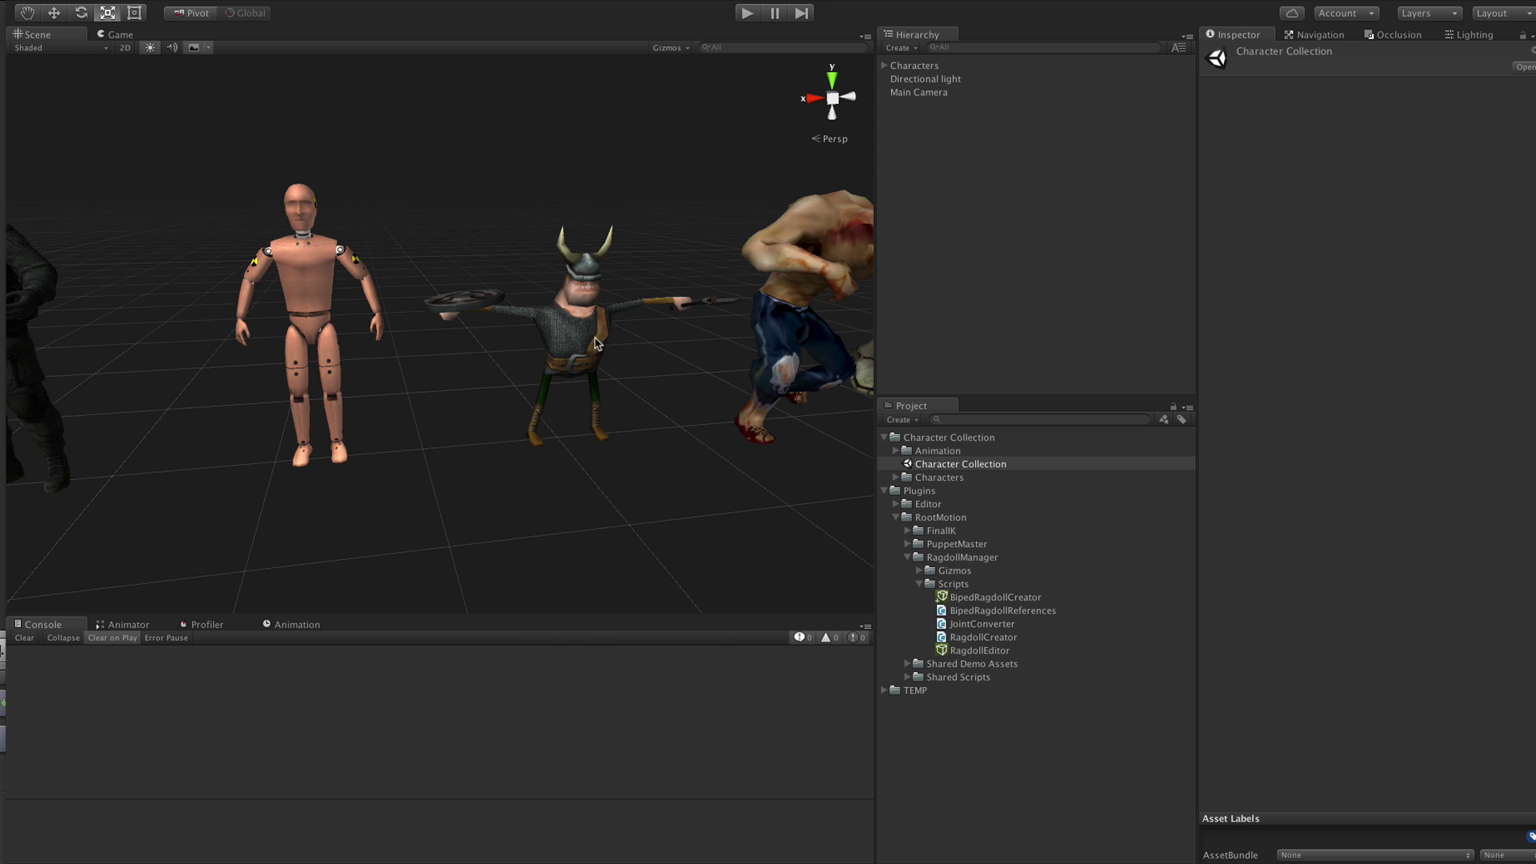
{"action": "key", "text": "Right"}
{"action": "key", "text": "Right"}
{"action": "key", "text": "Right"}
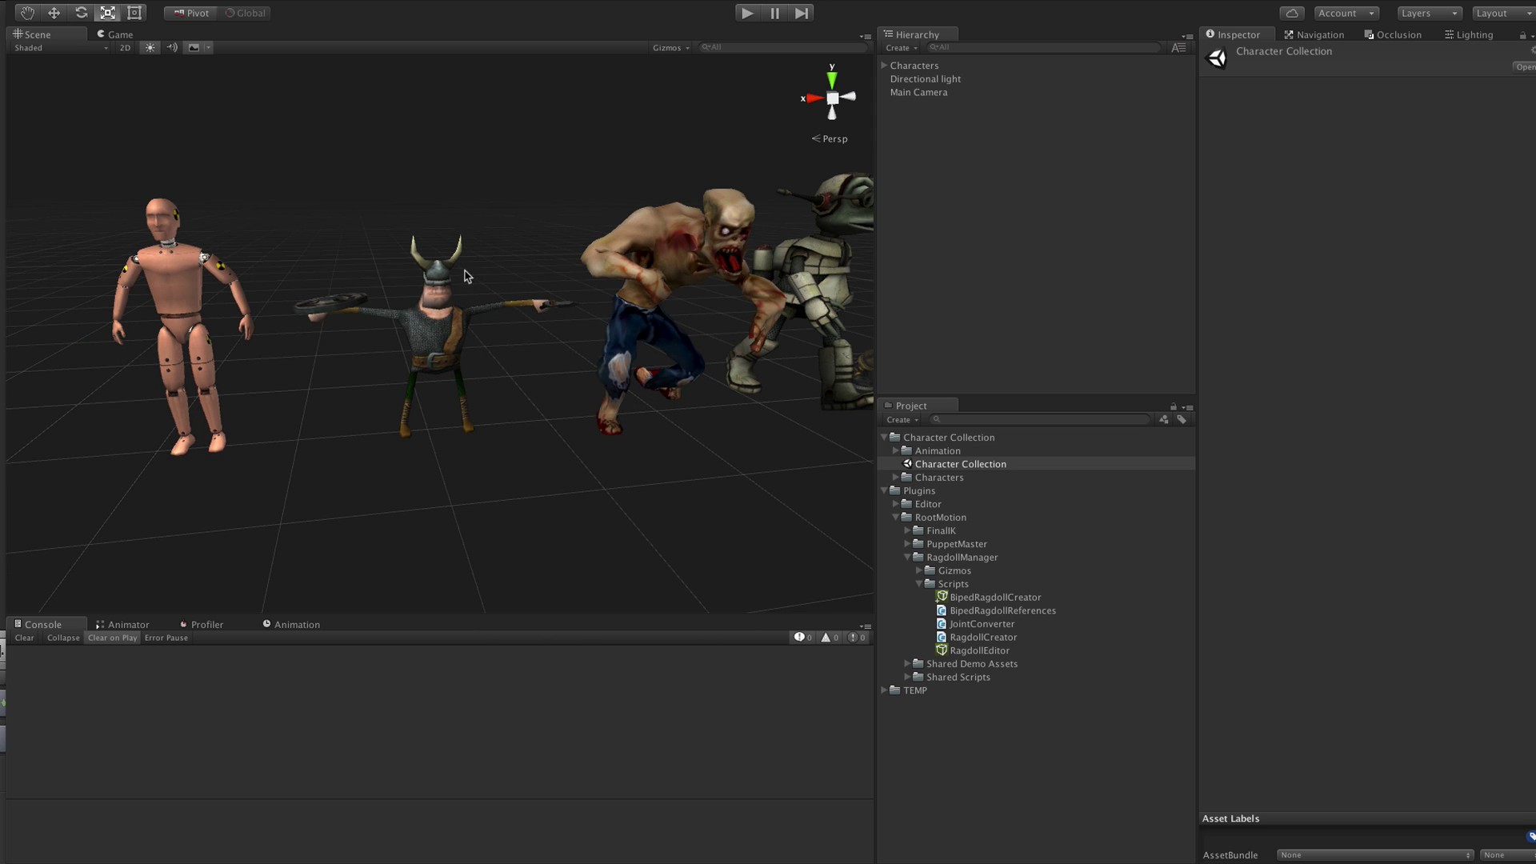
{"action": "key", "text": "Right"}
{"action": "key", "text": "Right"}
{"action": "key", "text": "Right"}
{"action": "key", "text": "Right"}
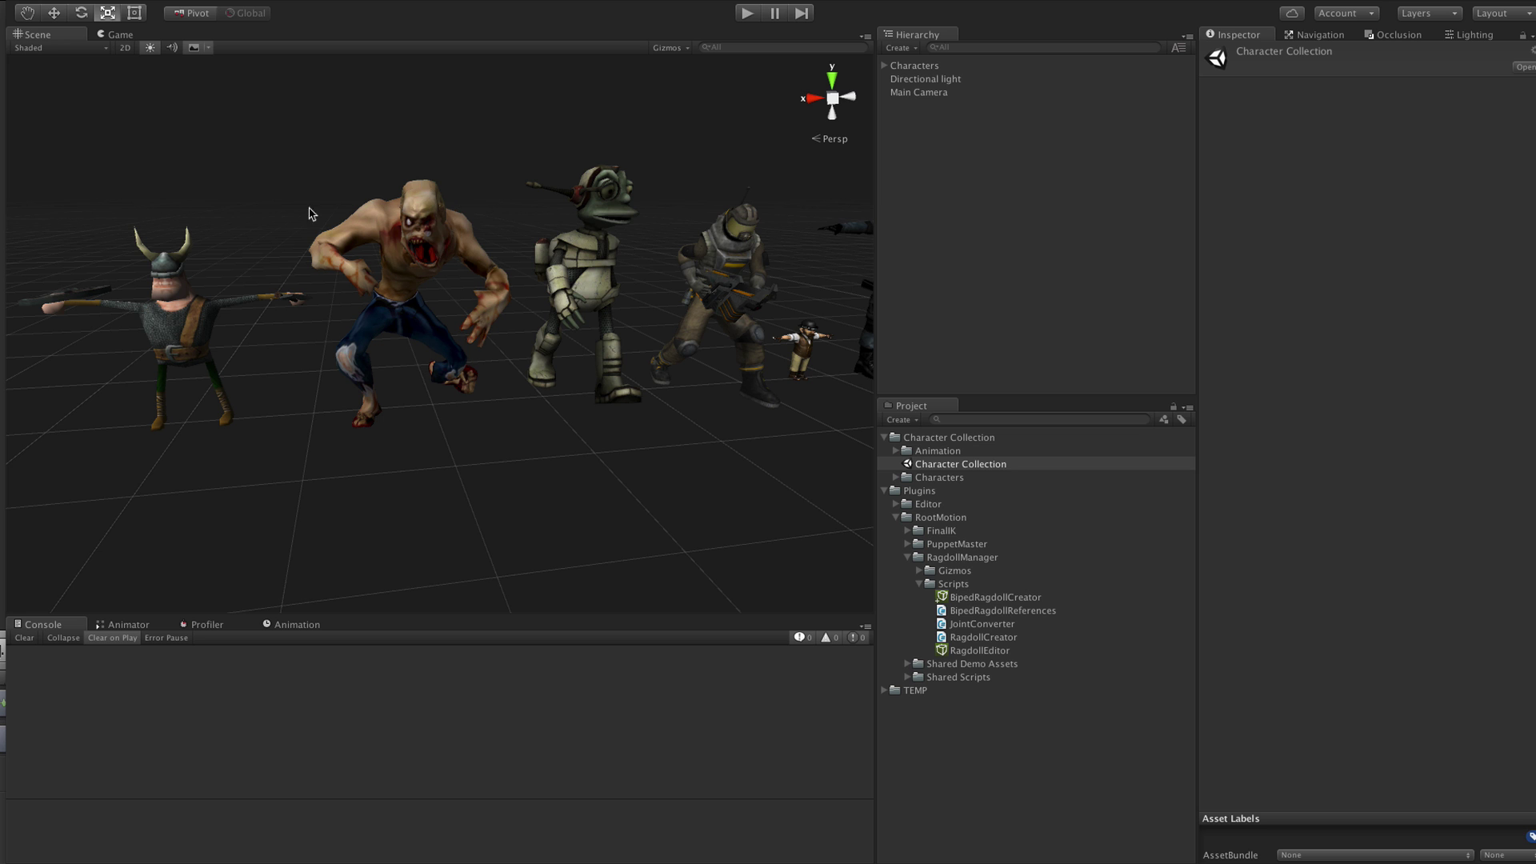
{"action": "middle_click_drag", "start_coordinate": [520, 295], "coordinate": [262, 286]}
{"action": "middle_click_drag", "start_coordinate": [574, 271], "coordinate": [186, 272]}
{"action": "scroll", "coordinate": [184, 196], "scroll_direction": "up", "scroll_amount": 5}
{"action": "middle_click_drag", "start_coordinate": [478, 431], "coordinate": [616, 449]}
{"action": "scroll", "coordinate": [617, 448], "scroll_direction": "down", "scroll_amount": 3}
{"action": "middle_click_drag", "start_coordinate": [320, 454], "coordinate": [672, 440]}
{"action": "scroll", "coordinate": [586, 432], "scroll_direction": "down", "scroll_amount": 5}
{"action": "middle_click_drag", "start_coordinate": [477, 434], "coordinate": [531, 416]}
{"action": "scroll", "coordinate": [429, 381], "scroll_direction": "up", "scroll_amount": 10}
{"action": "key", "text": "Down"}
{"action": "key", "text": "Down"}
{"action": "key", "text": "Down"}
{"action": "key", "text": "Left"}
{"action": "key", "text": "Left"}
{"action": "key", "text": "Left"}
{"action": "key", "text": "Left"}
{"action": "key", "text": "Left"}
{"action": "key", "text": "Left"}
{"action": "key", "text": "Up"}
{"action": "key", "text": "Up"}
{"action": "key", "text": "Up"}
{"action": "key", "text": "Up"}
{"action": "key", "text": "Down"}
{"action": "key", "text": "Down"}
{"action": "key", "text": "Down"}
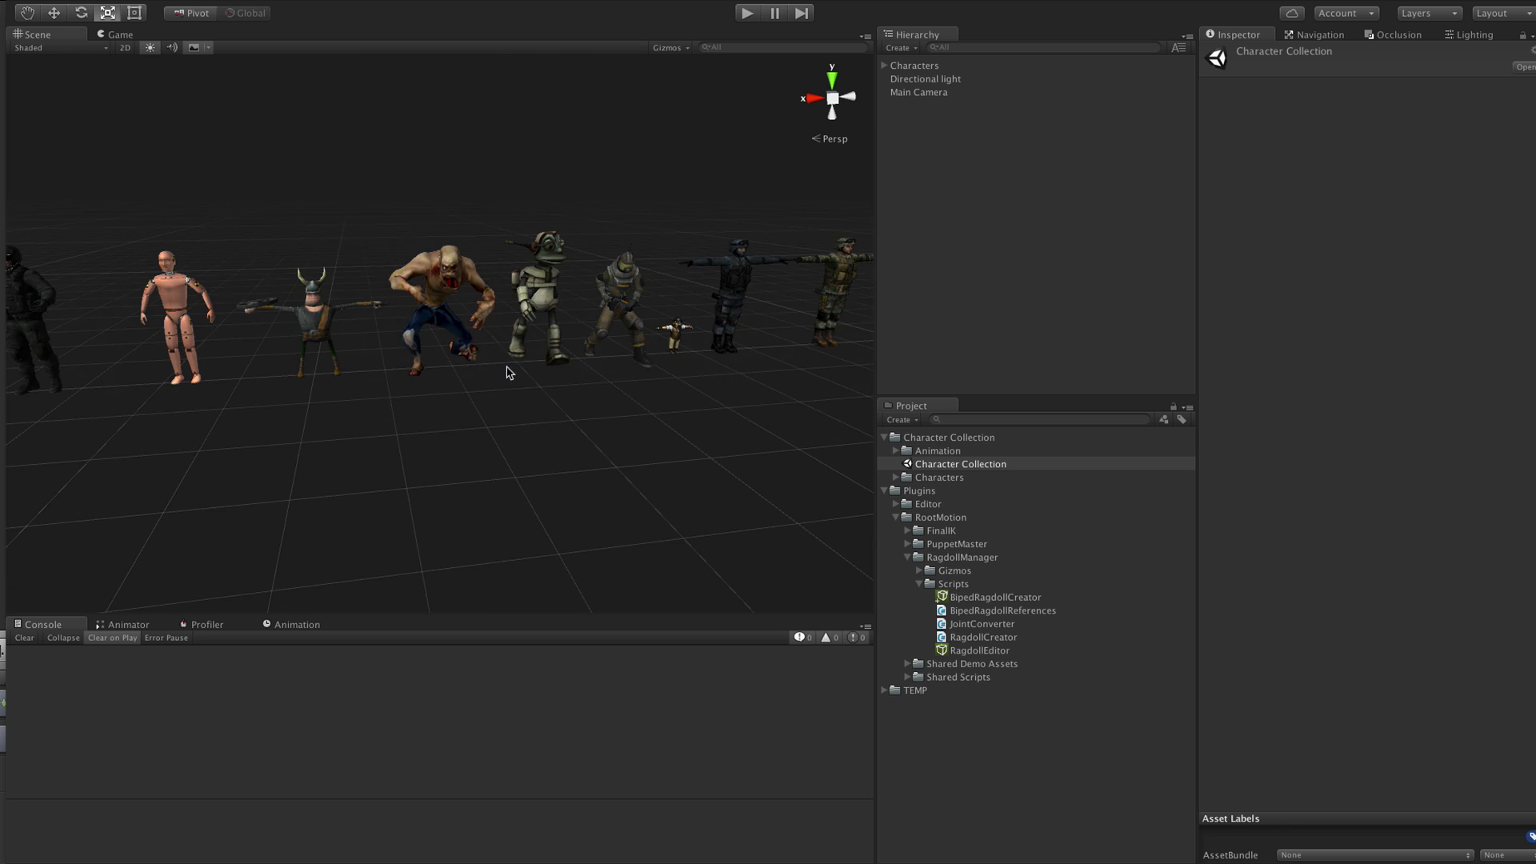
{"action": "key", "text": "Left"}
{"action": "key", "text": "Left"}
{"action": "key", "text": "Left"}
{"action": "key", "text": "Left"}
Add a Biped Ragdoll Creator component to Alexis in the Characters group and create her ragdoll
{"action": "left_click", "coordinate": [887, 66]}
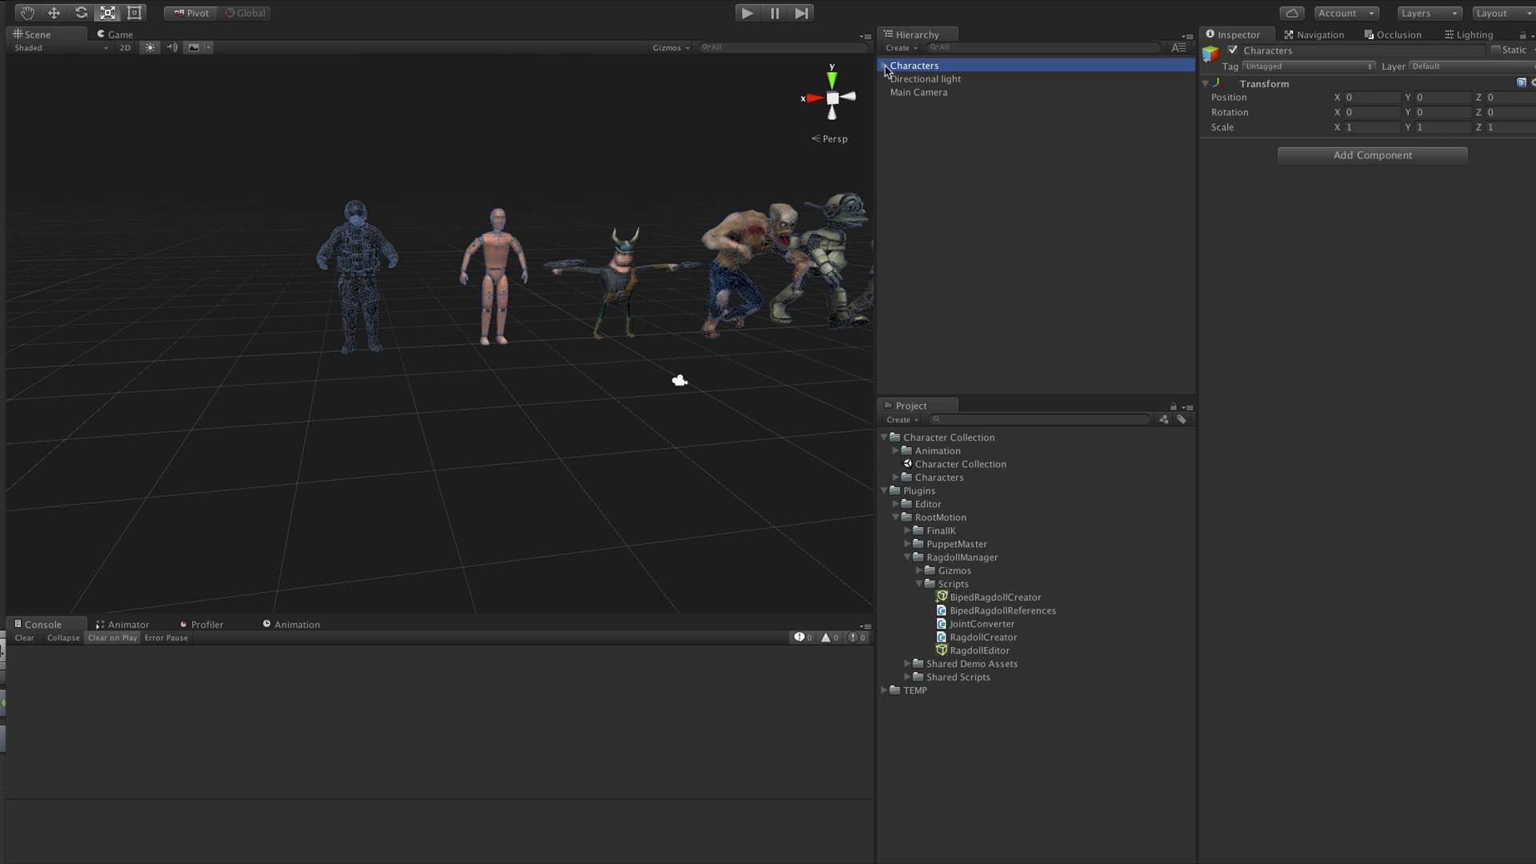
{"action": "left_click", "coordinate": [883, 66]}
{"action": "left_click", "coordinate": [914, 79]}
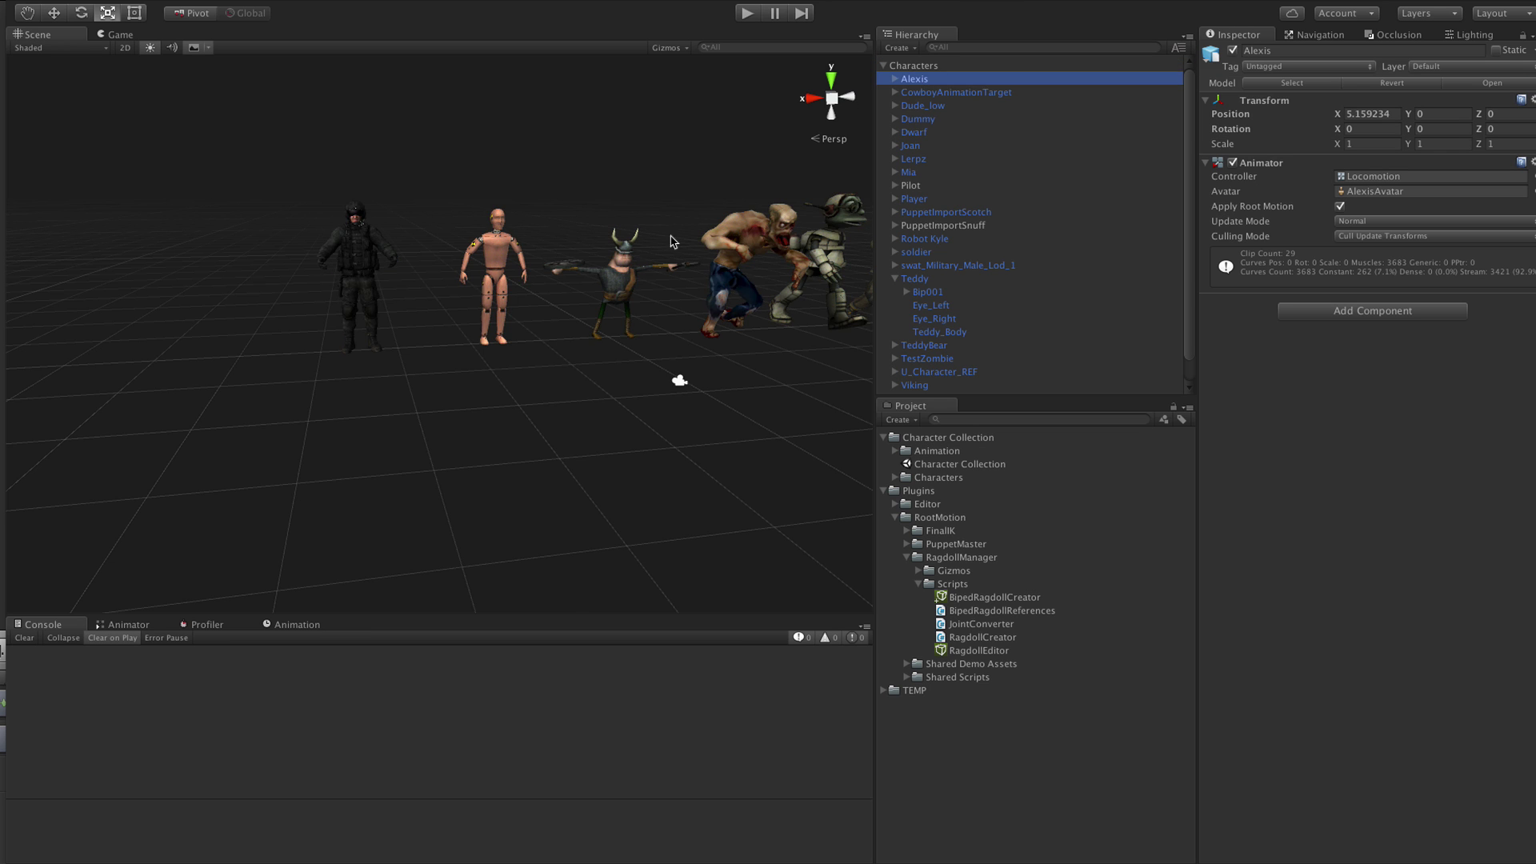
{"action": "key", "text": "f"}
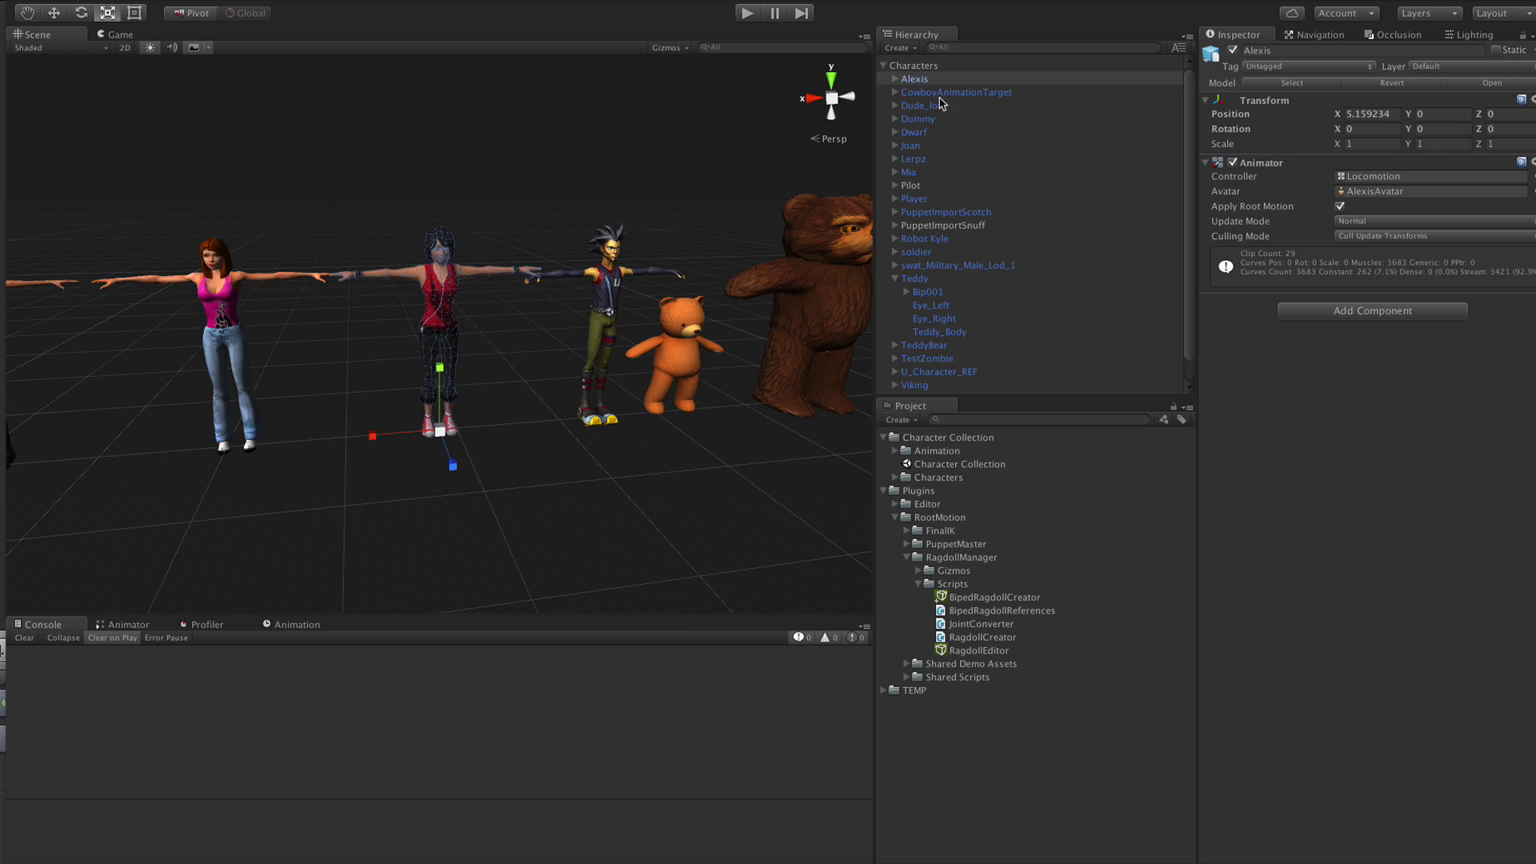
{"action": "left_click", "coordinate": [1356, 309]}
{"action": "key", "text": "Return"}
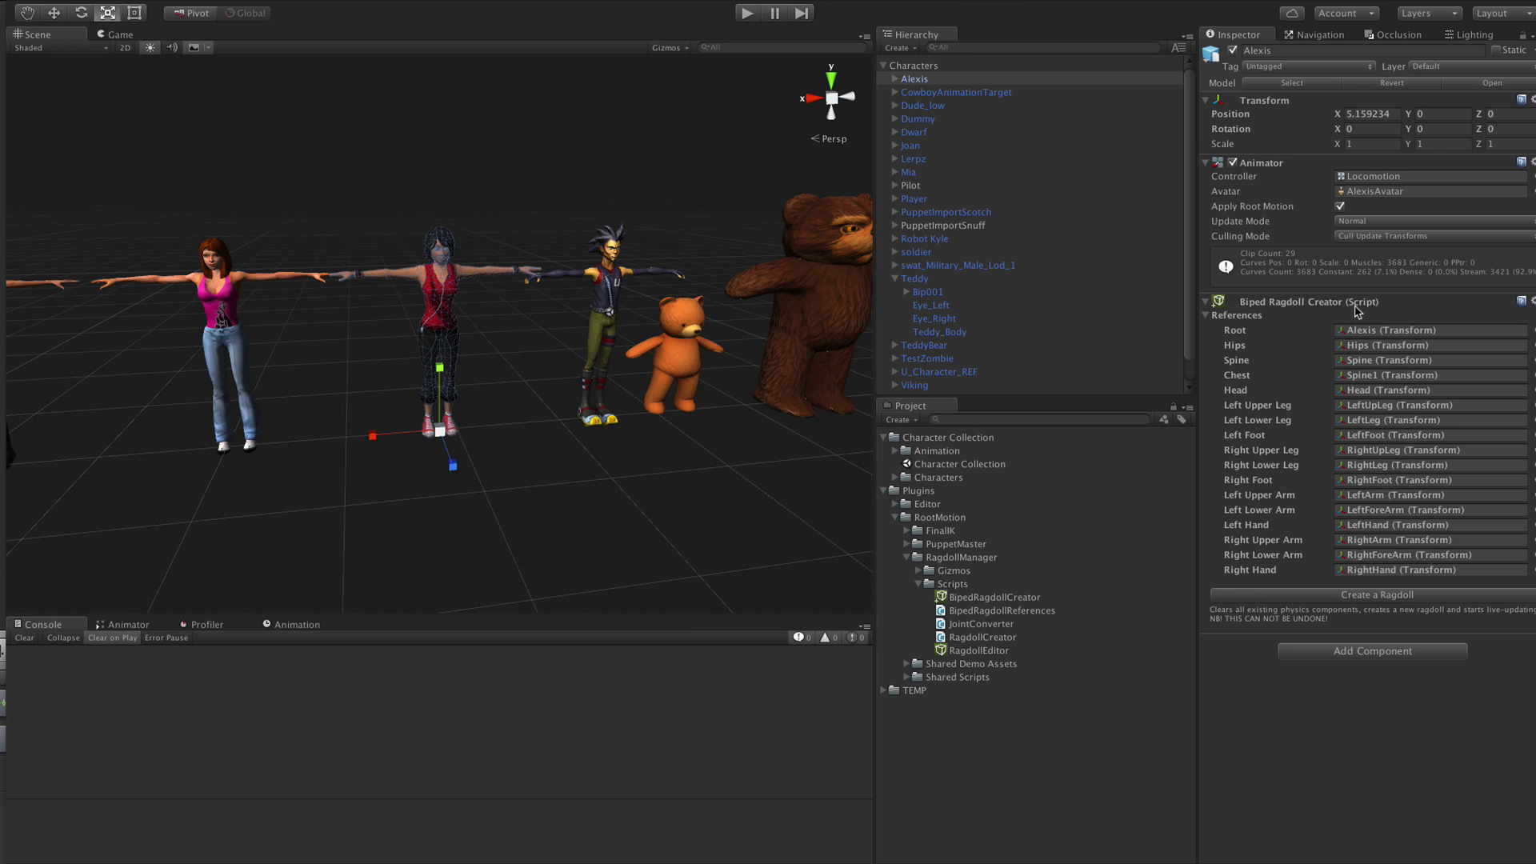
{"action": "left_click", "coordinate": [1303, 596]}
{"action": "scroll", "coordinate": [496, 388], "scroll_direction": "up", "scroll_amount": 5}
{"action": "middle_click_drag", "start_coordinate": [650, 287], "coordinate": [487, 284]}
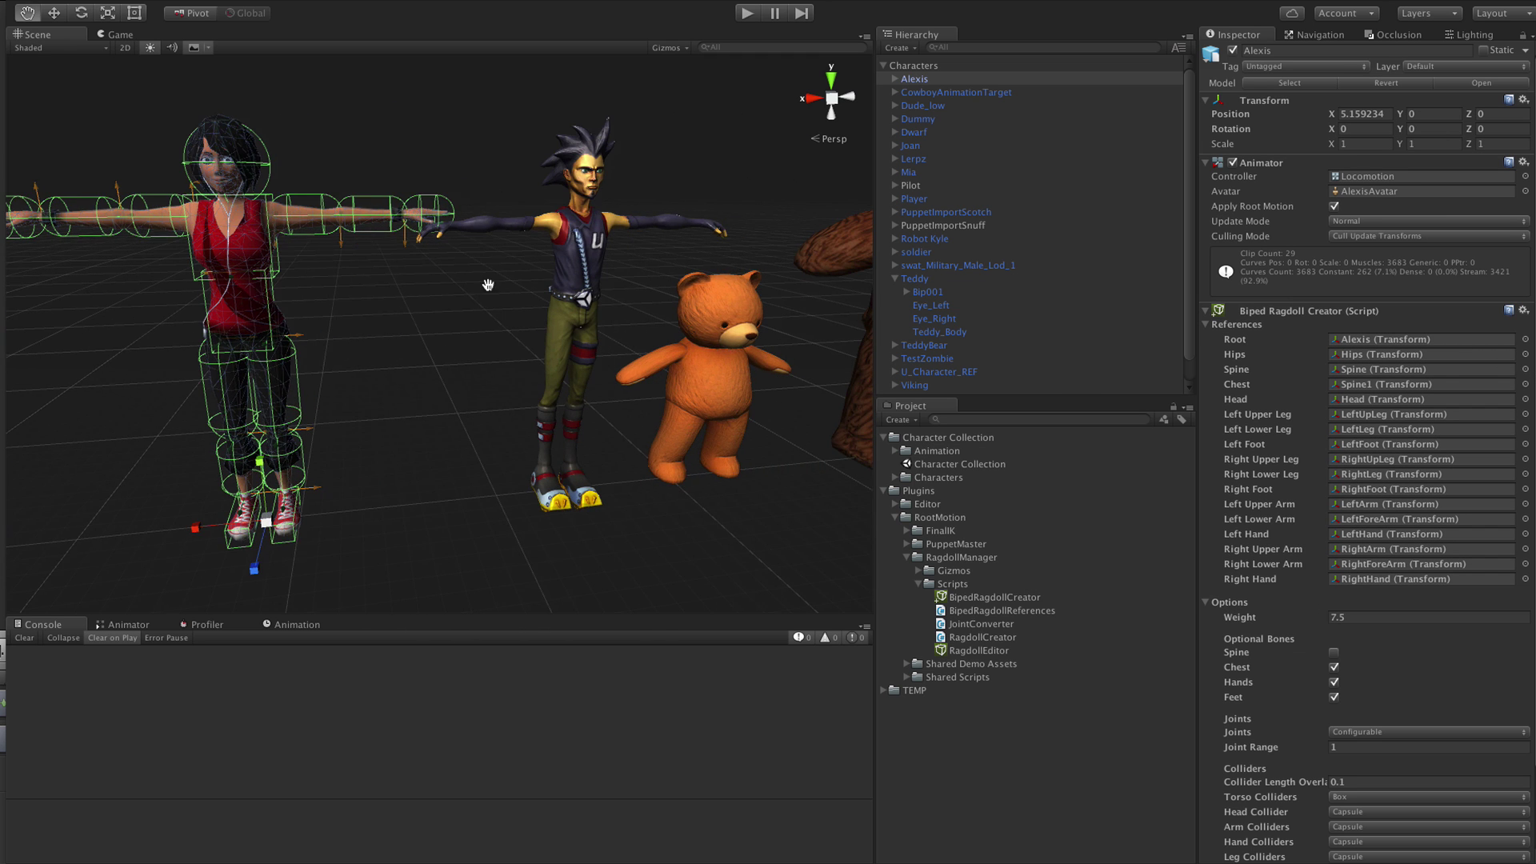
Add a Biped Ragdoll Creator component to CowboyAnimationTarget and create its ragdoll
{"action": "left_click", "coordinate": [915, 93]}
{"action": "key", "text": "f"}
{"action": "left_click", "coordinate": [1346, 312]}
{"action": "left_click", "coordinate": [1336, 376]}
{"action": "left_click", "coordinate": [1348, 593]}
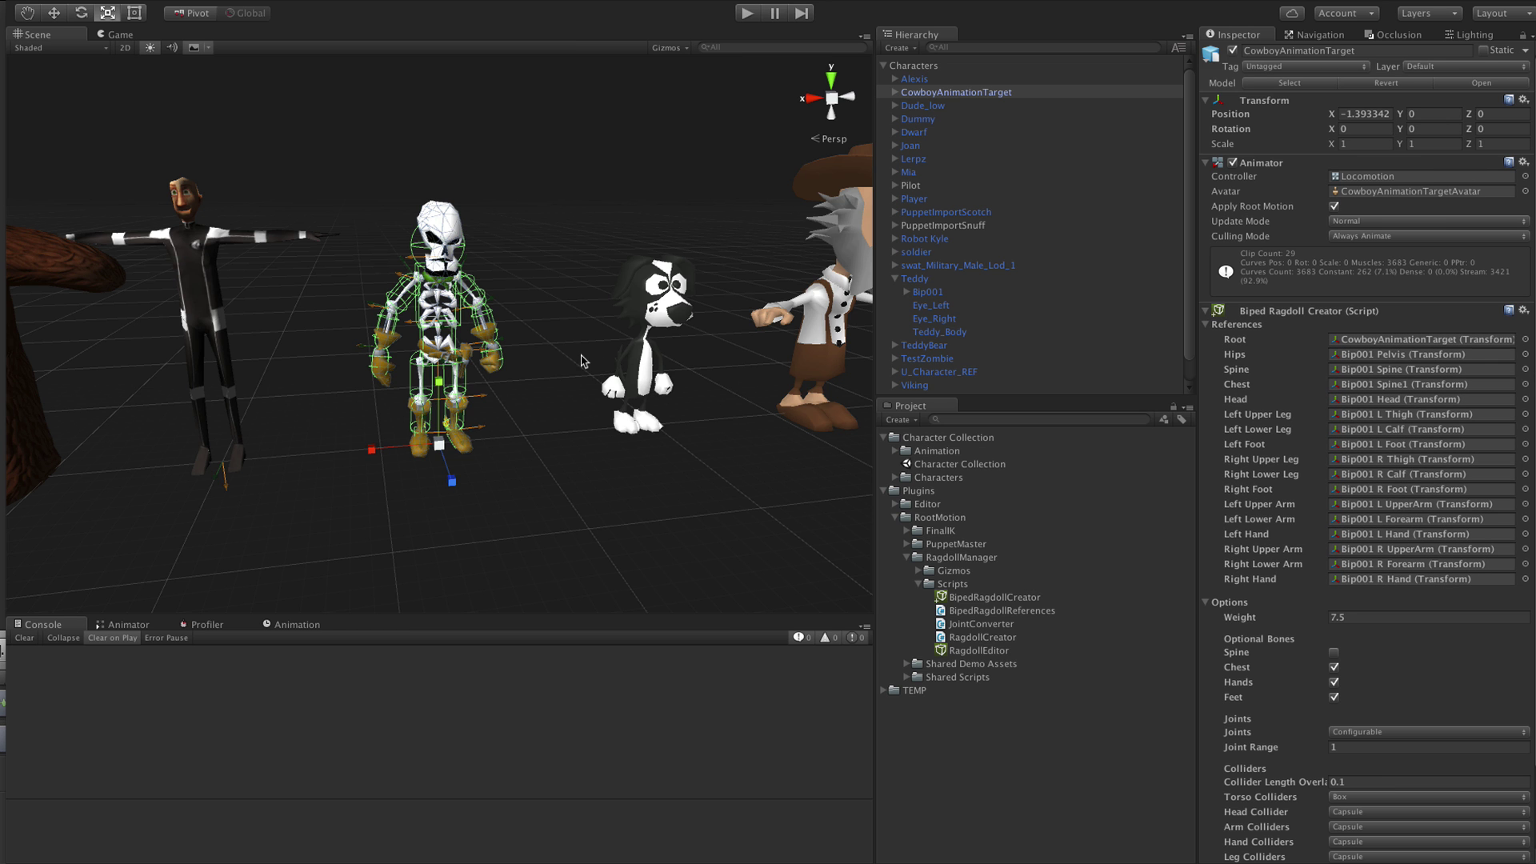
{"action": "scroll", "coordinate": [579, 360], "scroll_direction": "up", "scroll_amount": 3}
{"action": "left_click_drag", "start_coordinate": [574, 361], "coordinate": [638, 342], "text": "alt"}
Add a Biped Ragdoll Creator component to Dude_low and create its ragdoll
{"action": "double_click", "coordinate": [928, 105]}
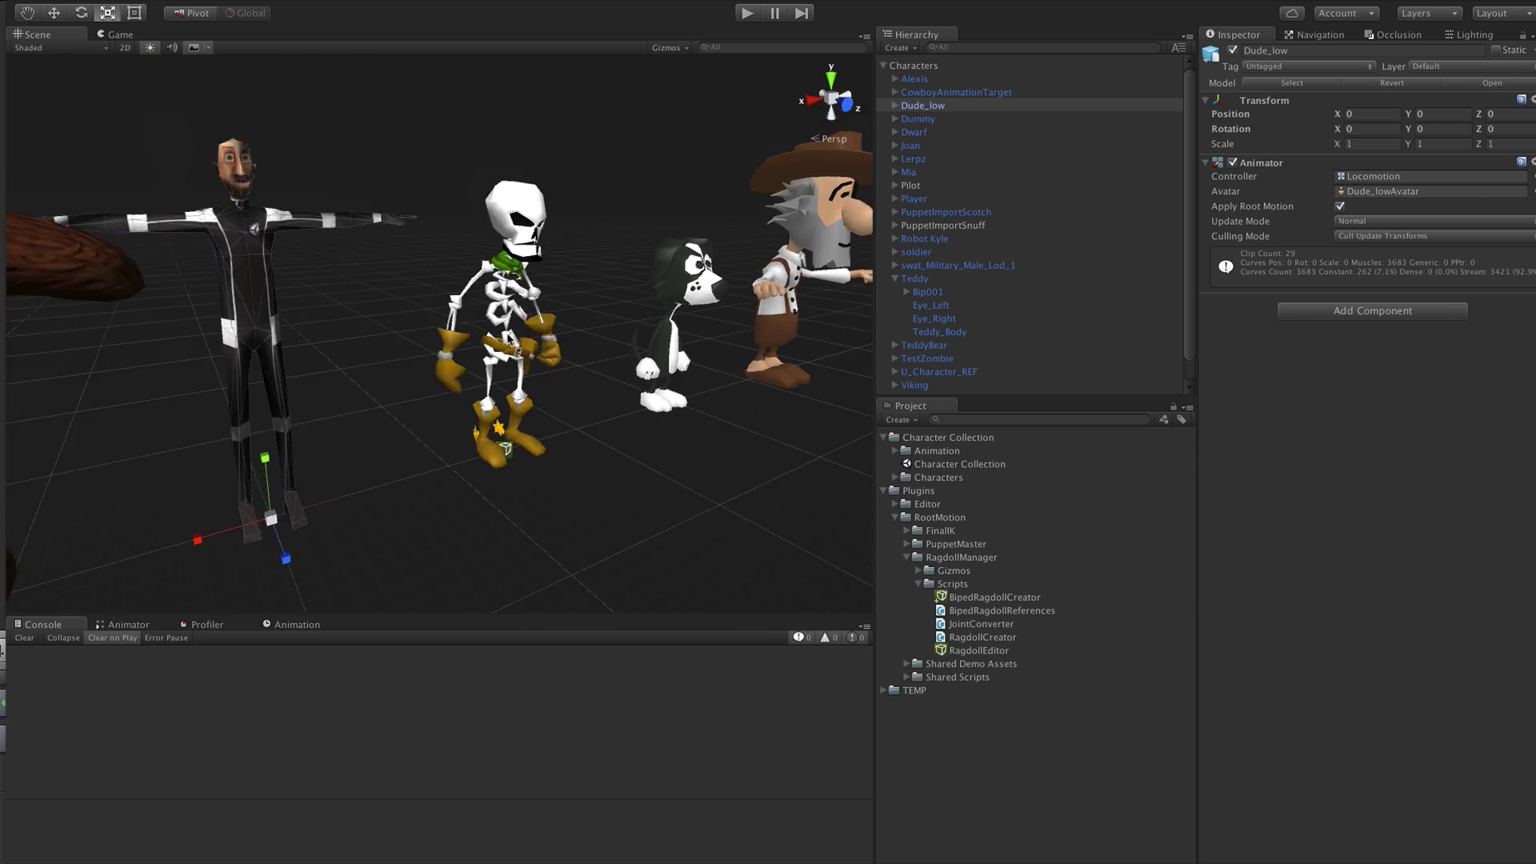
{"action": "left_click", "coordinate": [1351, 313]}
{"action": "left_click", "coordinate": [1356, 382]}
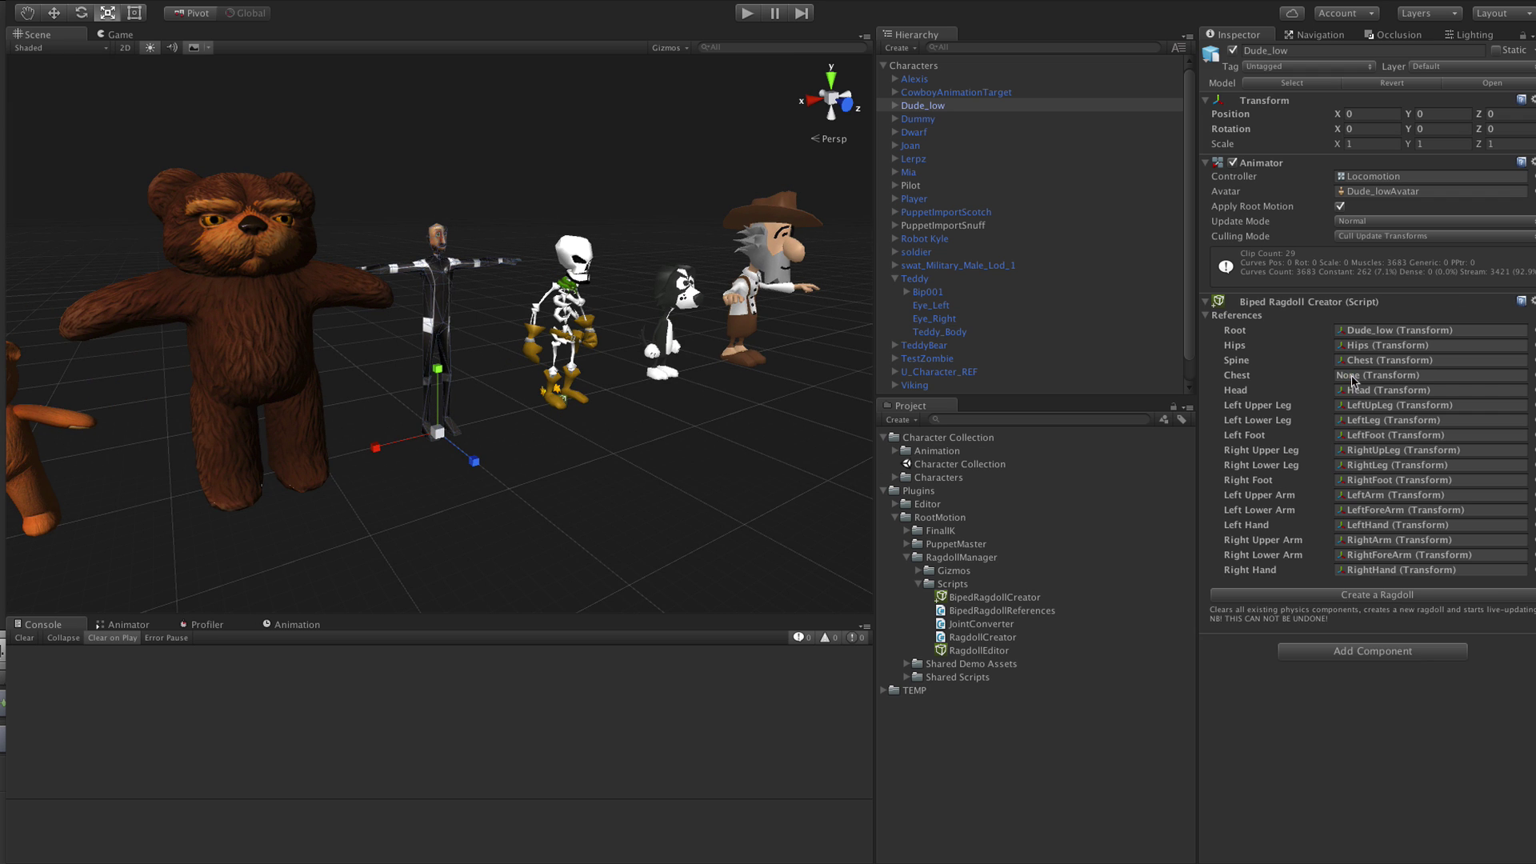
{"action": "scroll", "coordinate": [704, 384], "scroll_direction": "up", "scroll_amount": 3}
{"action": "left_click", "coordinate": [1332, 595]}
{"action": "scroll", "coordinate": [358, 348], "scroll_direction": "up", "scroll_amount": 5}
{"action": "scroll", "coordinate": [1363, 650], "scroll_direction": "down", "scroll_amount": 3}
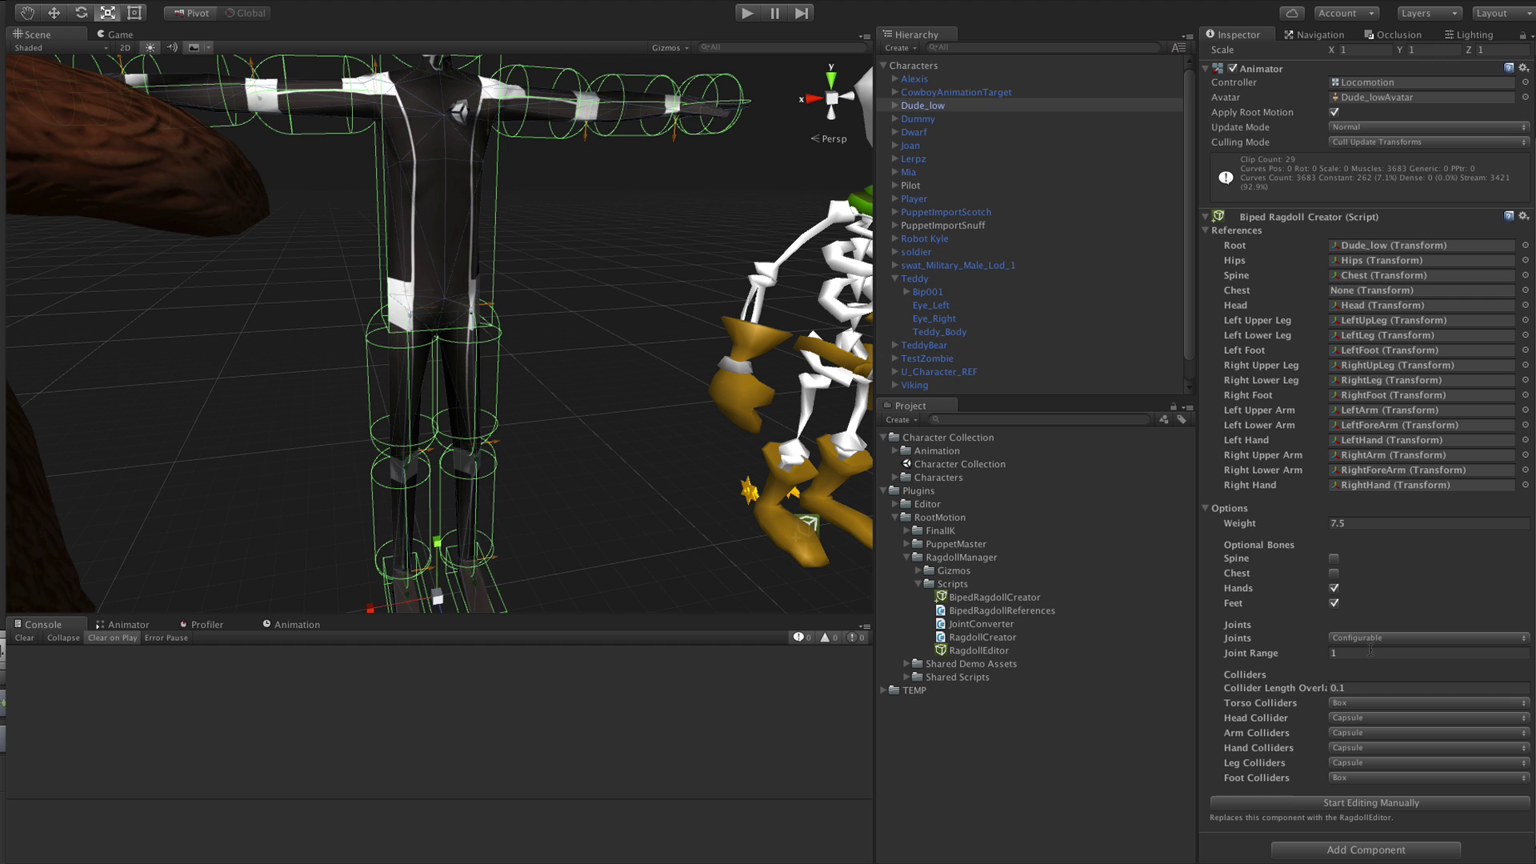
Enable the optional Spine bone and disable the Chest bone in Dude_low's ragdoll options
{"action": "middle_click_drag", "start_coordinate": [391, 185], "coordinate": [417, 210]}
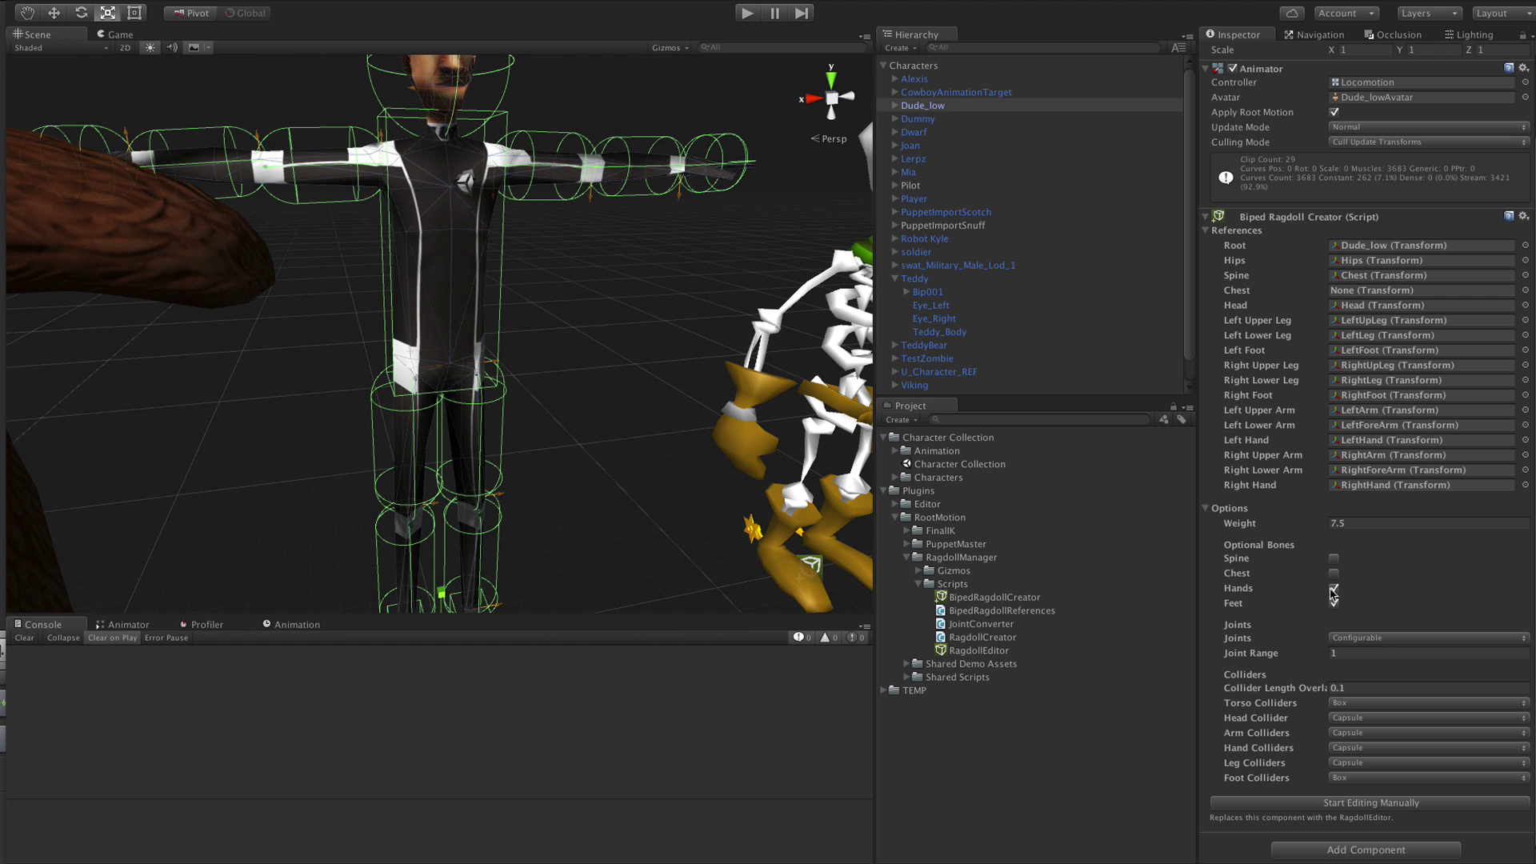
{"action": "left_click", "coordinate": [1333, 559]}
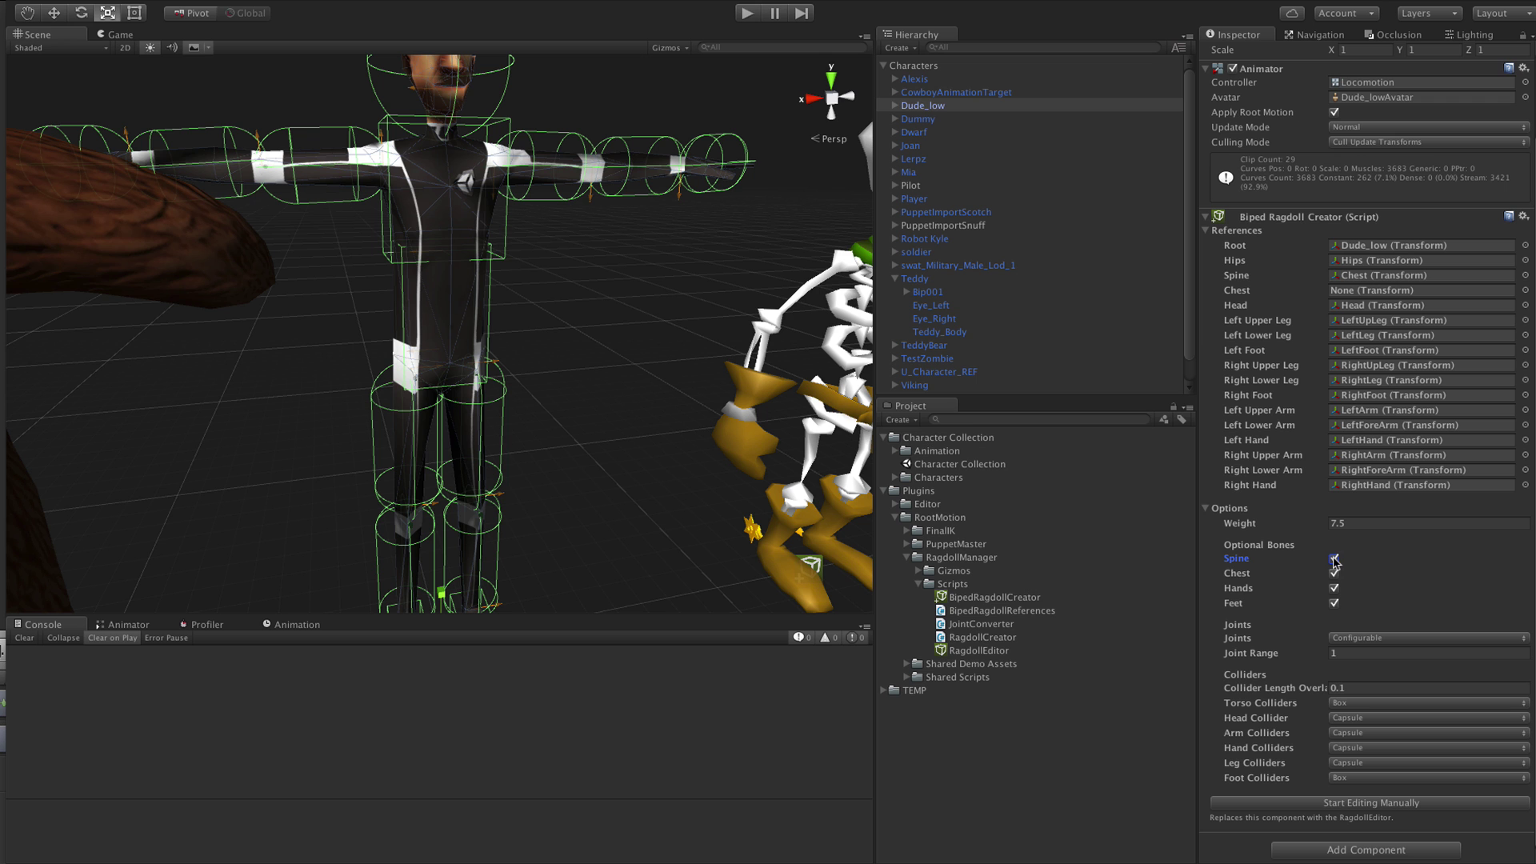
{"action": "left_click", "coordinate": [1334, 573]}
{"action": "scroll", "coordinate": [248, 529], "scroll_direction": "down", "scroll_amount": 4}
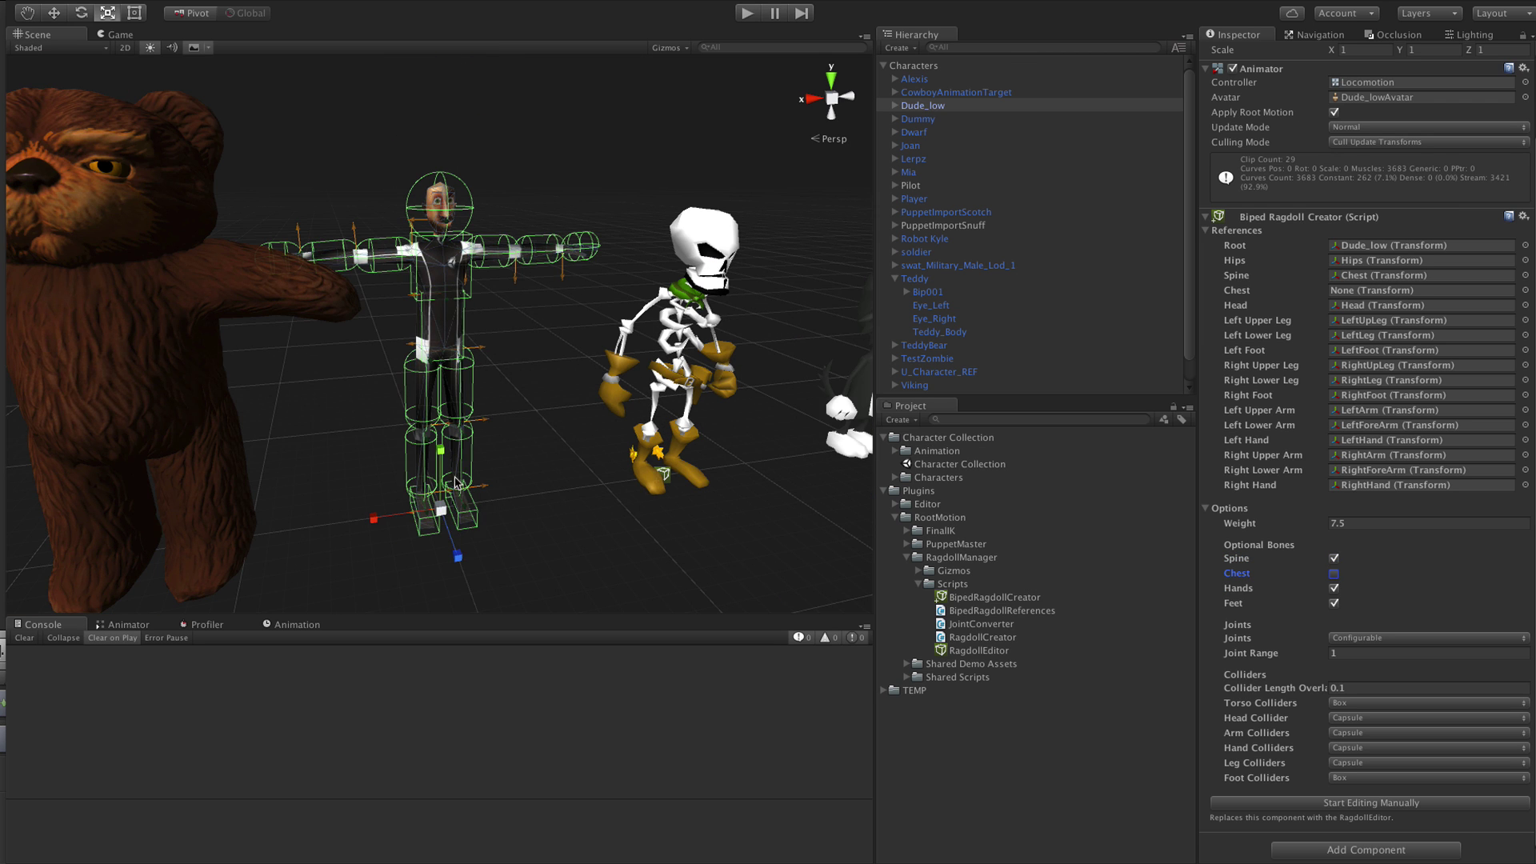
Select the Dummy in the Characters group and frame it in the scene
{"action": "middle_click_drag", "start_coordinate": [541, 439], "coordinate": [372, 448]}
{"action": "left_click", "coordinate": [916, 118]}
{"action": "key", "text": "f"}
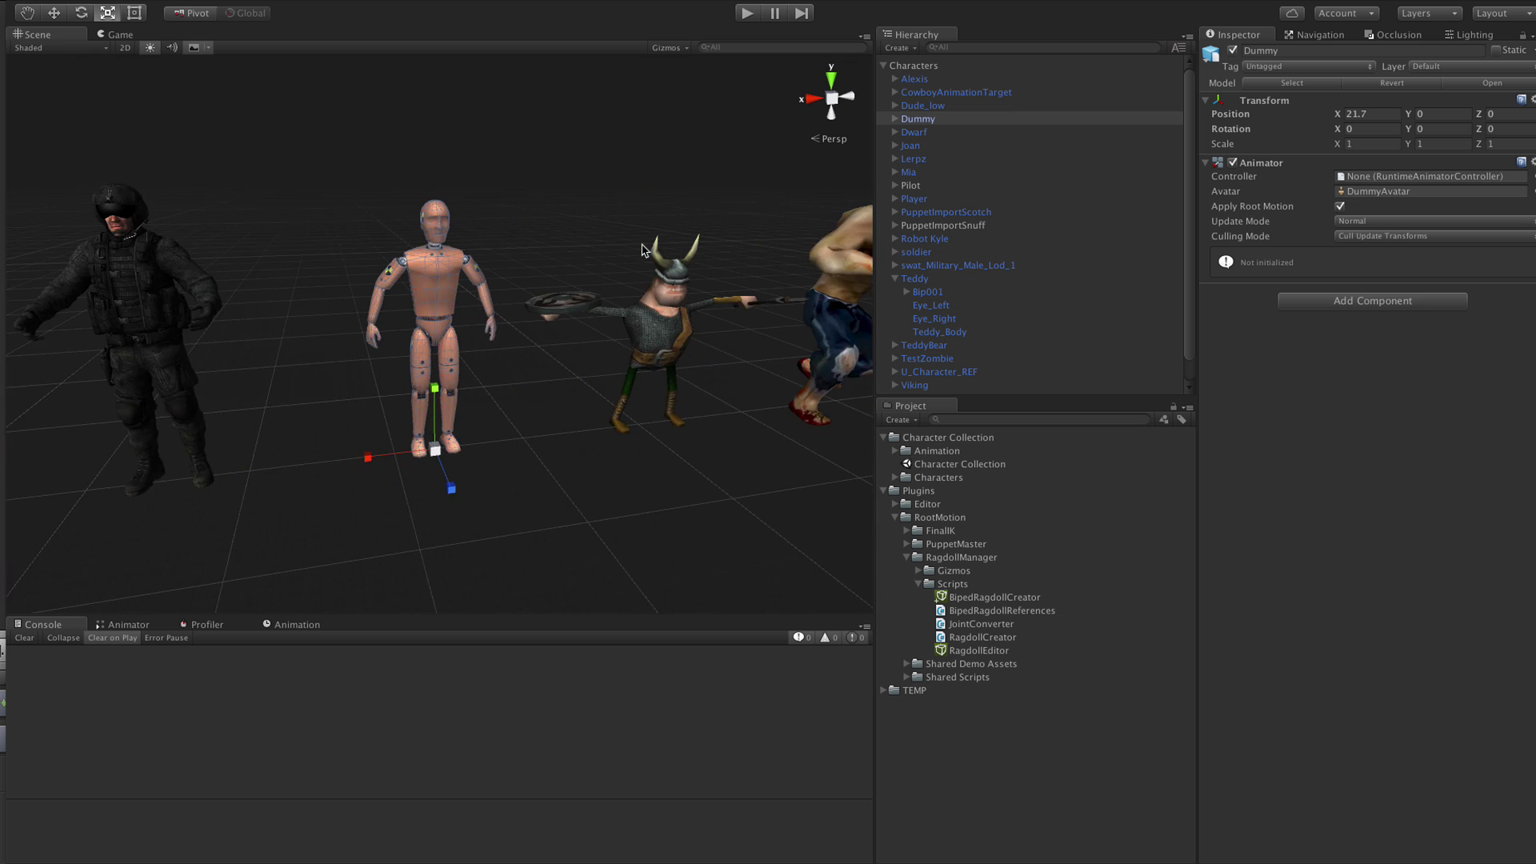
Add a Biped Ragdoll Creator component to the Dwarf and create its ragdoll
{"action": "left_click", "coordinate": [917, 133]}
{"action": "key", "text": "f"}
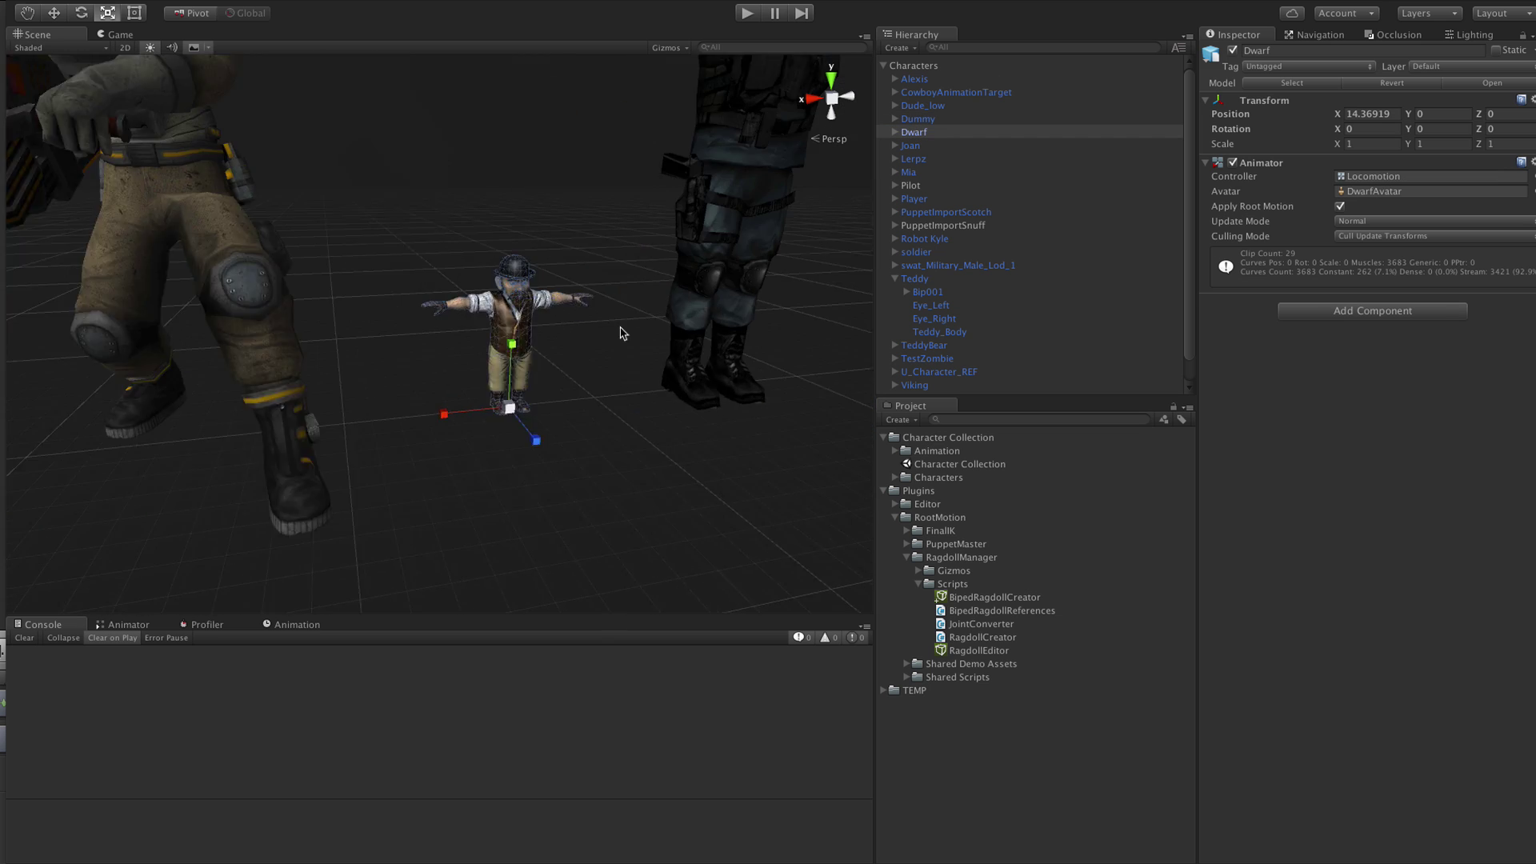
{"action": "left_click", "coordinate": [1363, 311]}
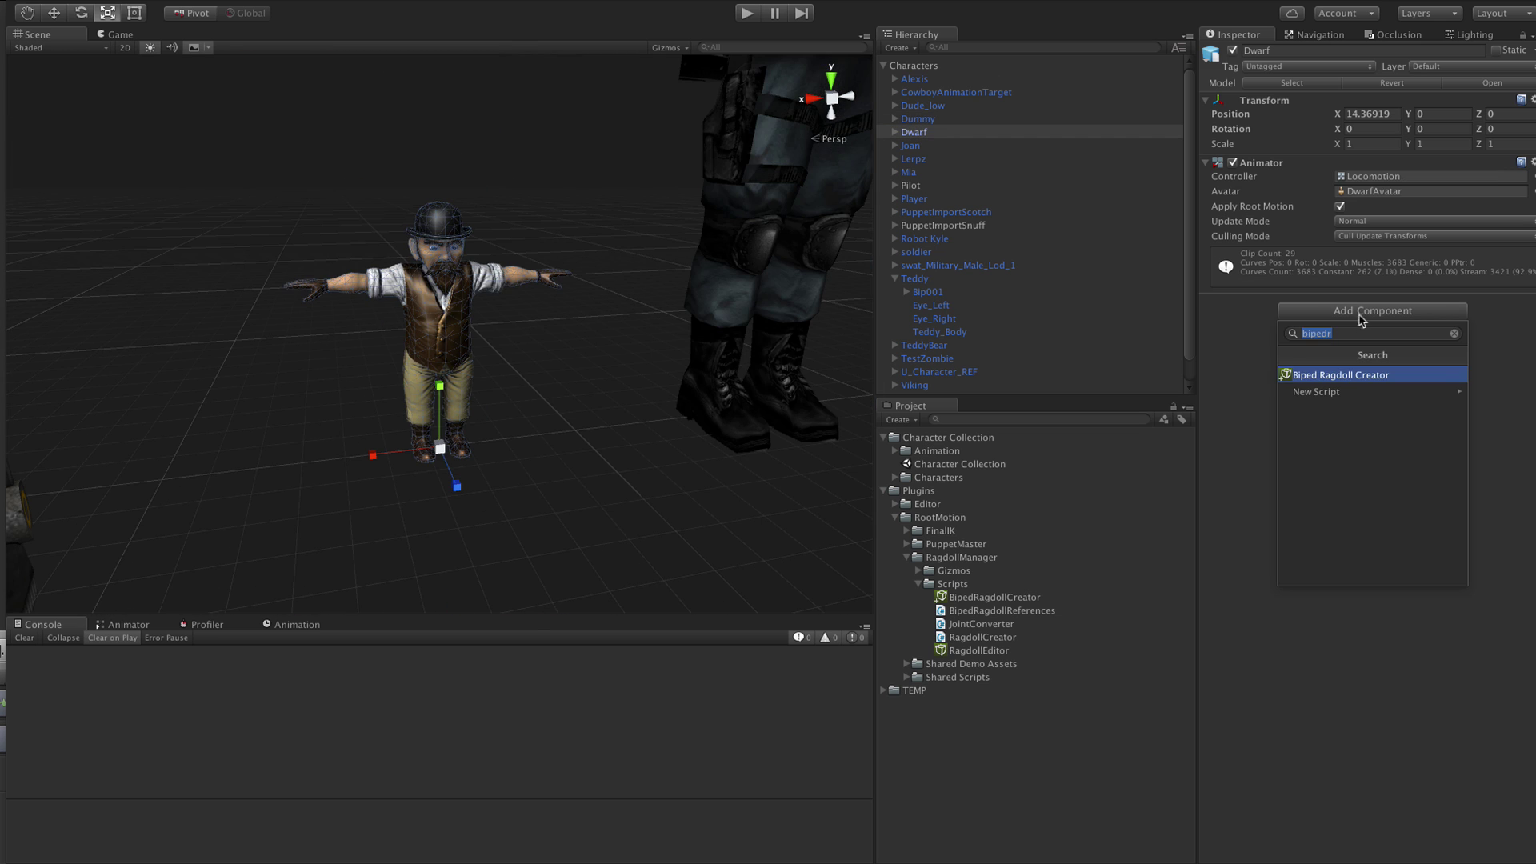
{"action": "left_click", "coordinate": [1349, 376]}
{"action": "left_click", "coordinate": [1338, 594]}
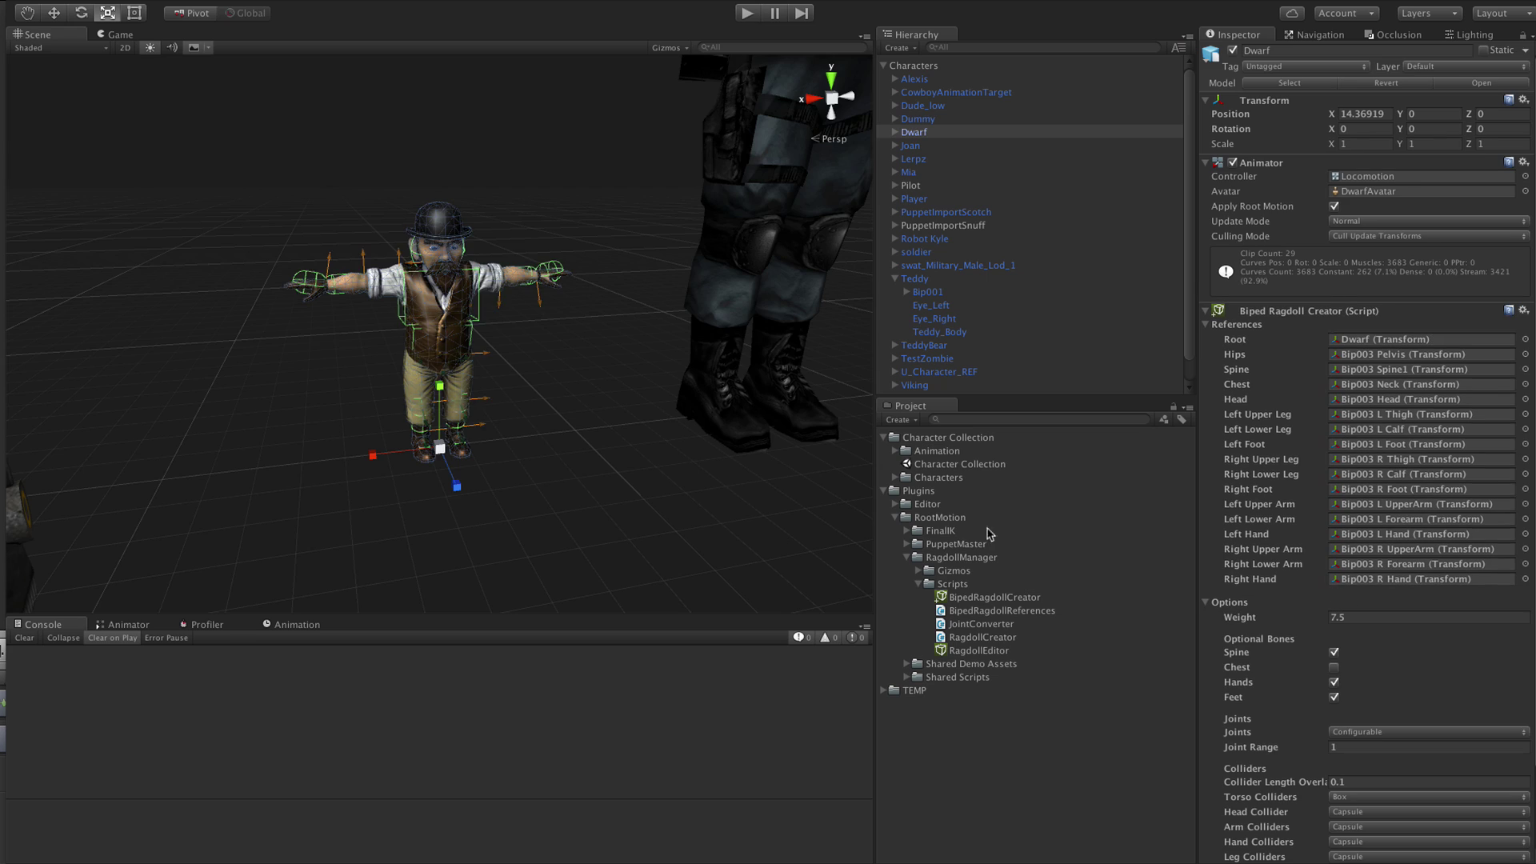
Examine the Dwarf's generated colliders and switch its ragdoll to manual editing with the Ragdoll Editor
{"action": "scroll", "coordinate": [506, 344], "scroll_direction": "up", "scroll_amount": 5}
{"action": "left_click_drag", "start_coordinate": [561, 355], "coordinate": [632, 326], "text": "alt"}
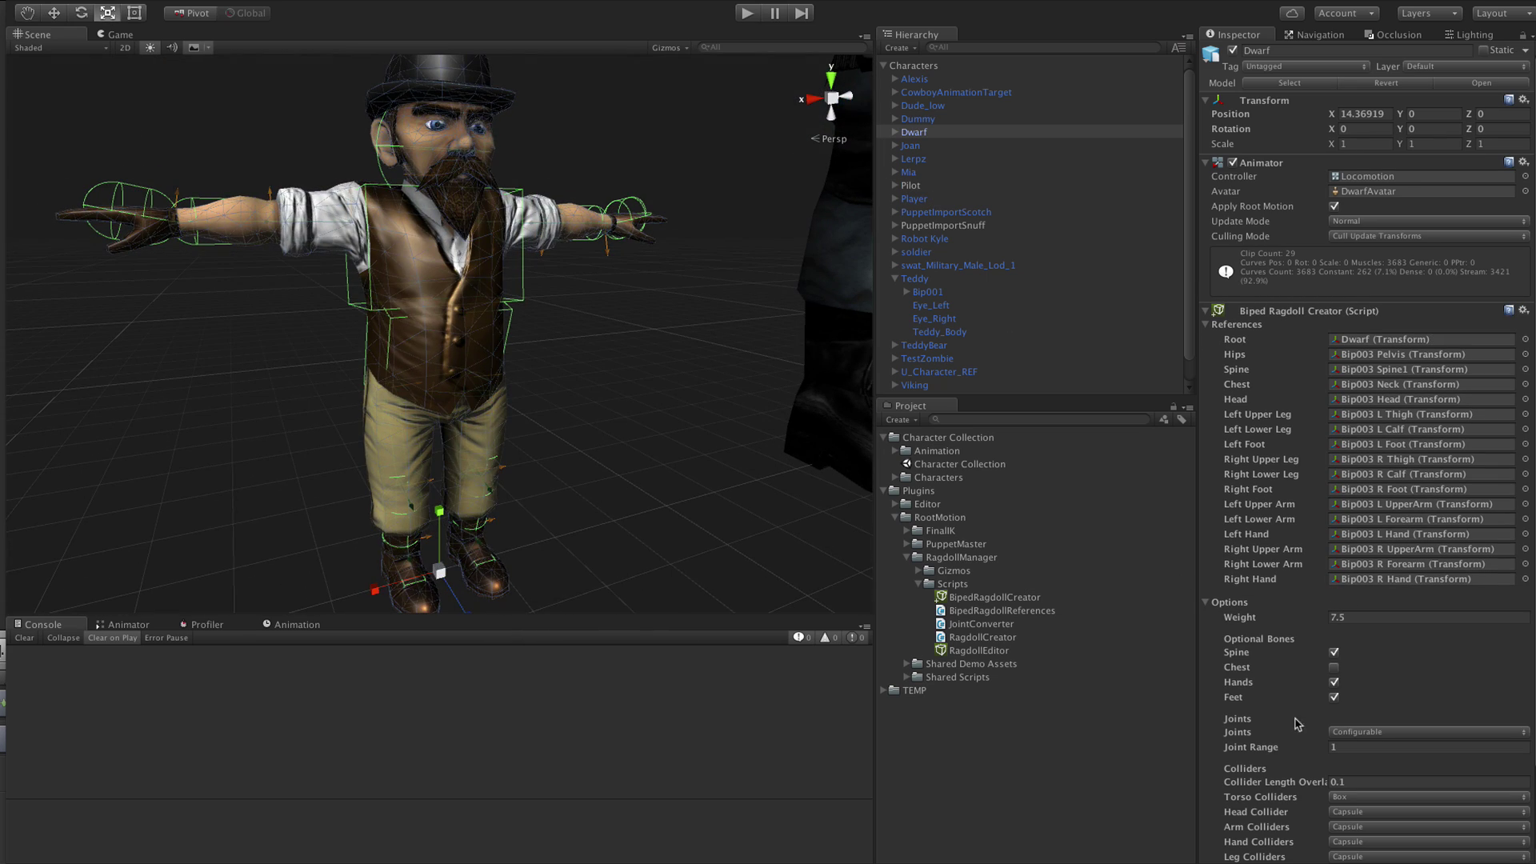
{"action": "scroll", "coordinate": [1384, 723], "scroll_direction": "down", "scroll_amount": 3}
{"action": "left_click", "coordinate": [1347, 803]}
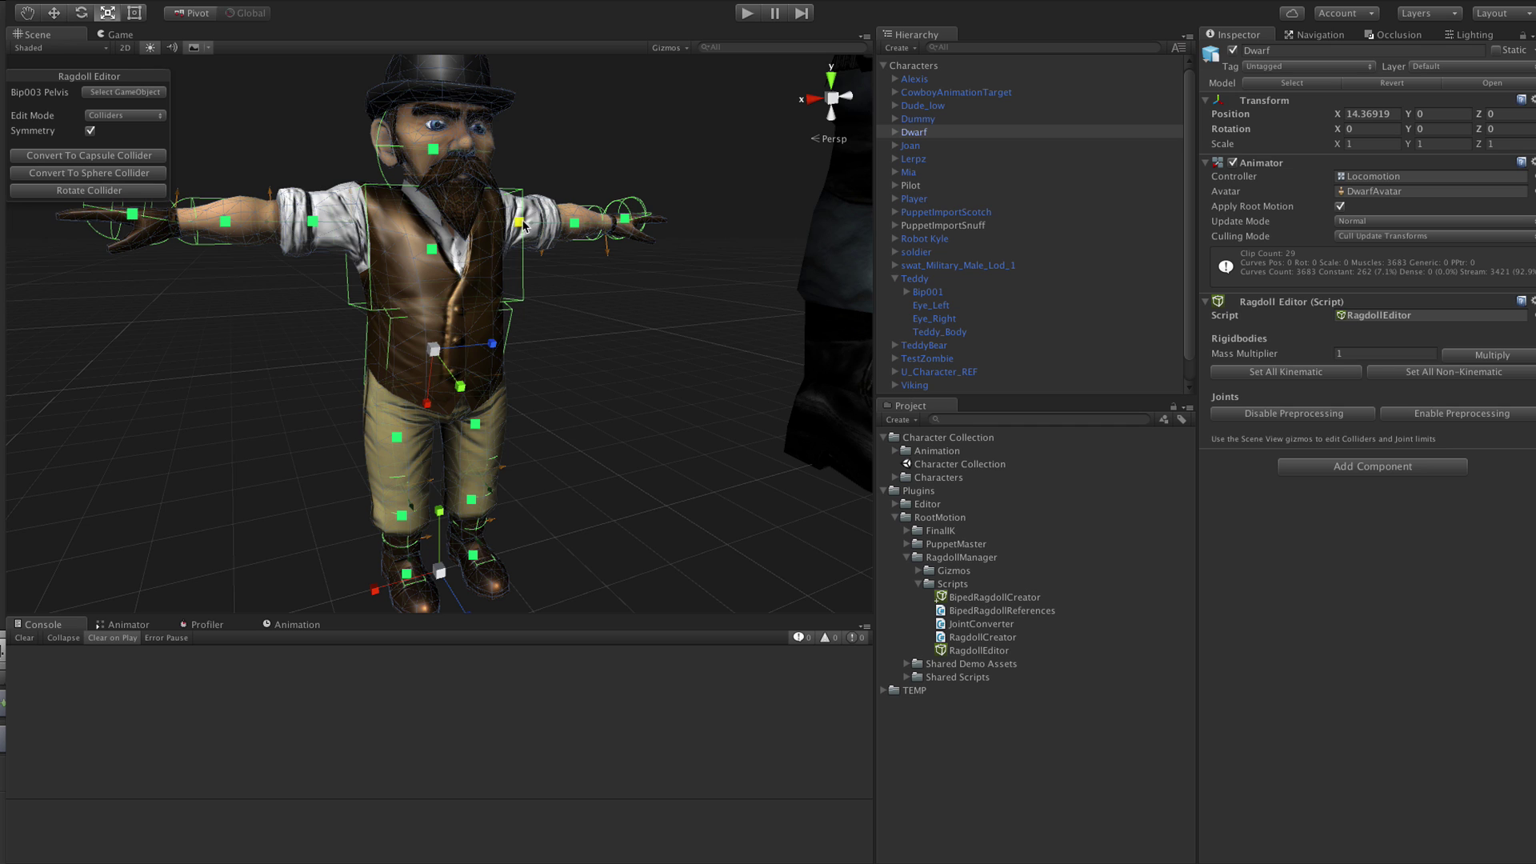
Adjust the size of the Dwarf's left upper arm collider and select the left forearm collider
{"action": "left_click", "coordinate": [521, 224]}
{"action": "mouse_move", "coordinate": [524, 150]}
{"action": "left_mouse_down"}
{"action": "mouse_move", "coordinate": [524, 69]}
{"action": "mouse_move", "coordinate": [522, 128]}
{"action": "left_mouse_up"}
{"action": "left_click", "coordinate": [576, 216]}
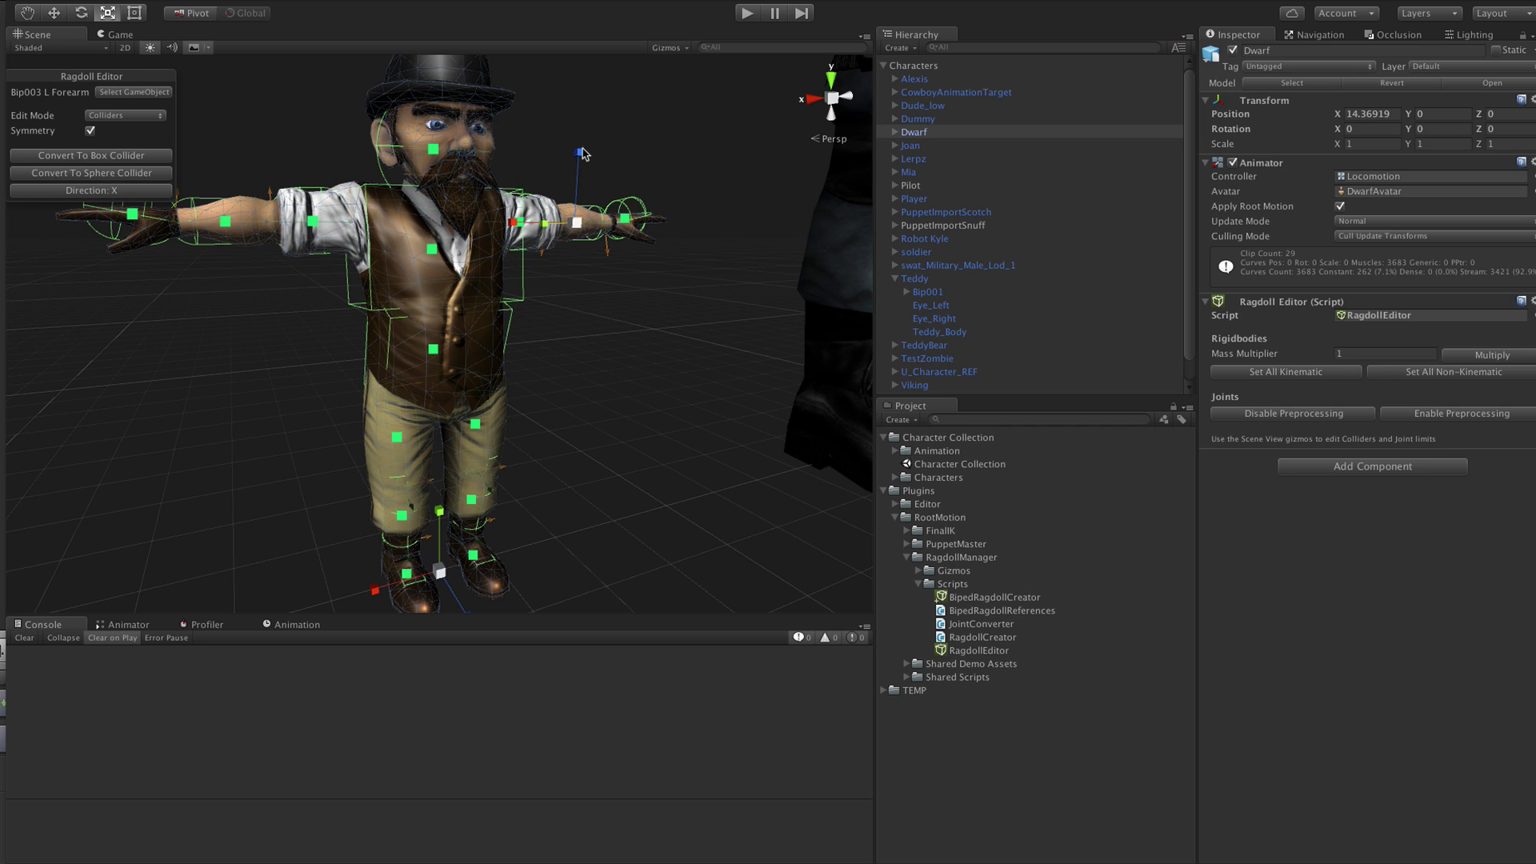
Select the Dwarf's head collider and move it forward and up, returning to the scaling mode
{"action": "left_click", "coordinate": [433, 149]}
{"action": "left_click_drag", "start_coordinate": [433, 150], "coordinate": [578, 190], "text": "alt"}
{"action": "key", "text": "w"}
{"action": "mouse_move", "coordinate": [431, 152]}
{"action": "left_mouse_down"}
{"action": "mouse_move", "coordinate": [469, 136]}
{"action": "mouse_move", "coordinate": [455, 134]}
{"action": "left_mouse_up"}
{"action": "key", "text": "r"}
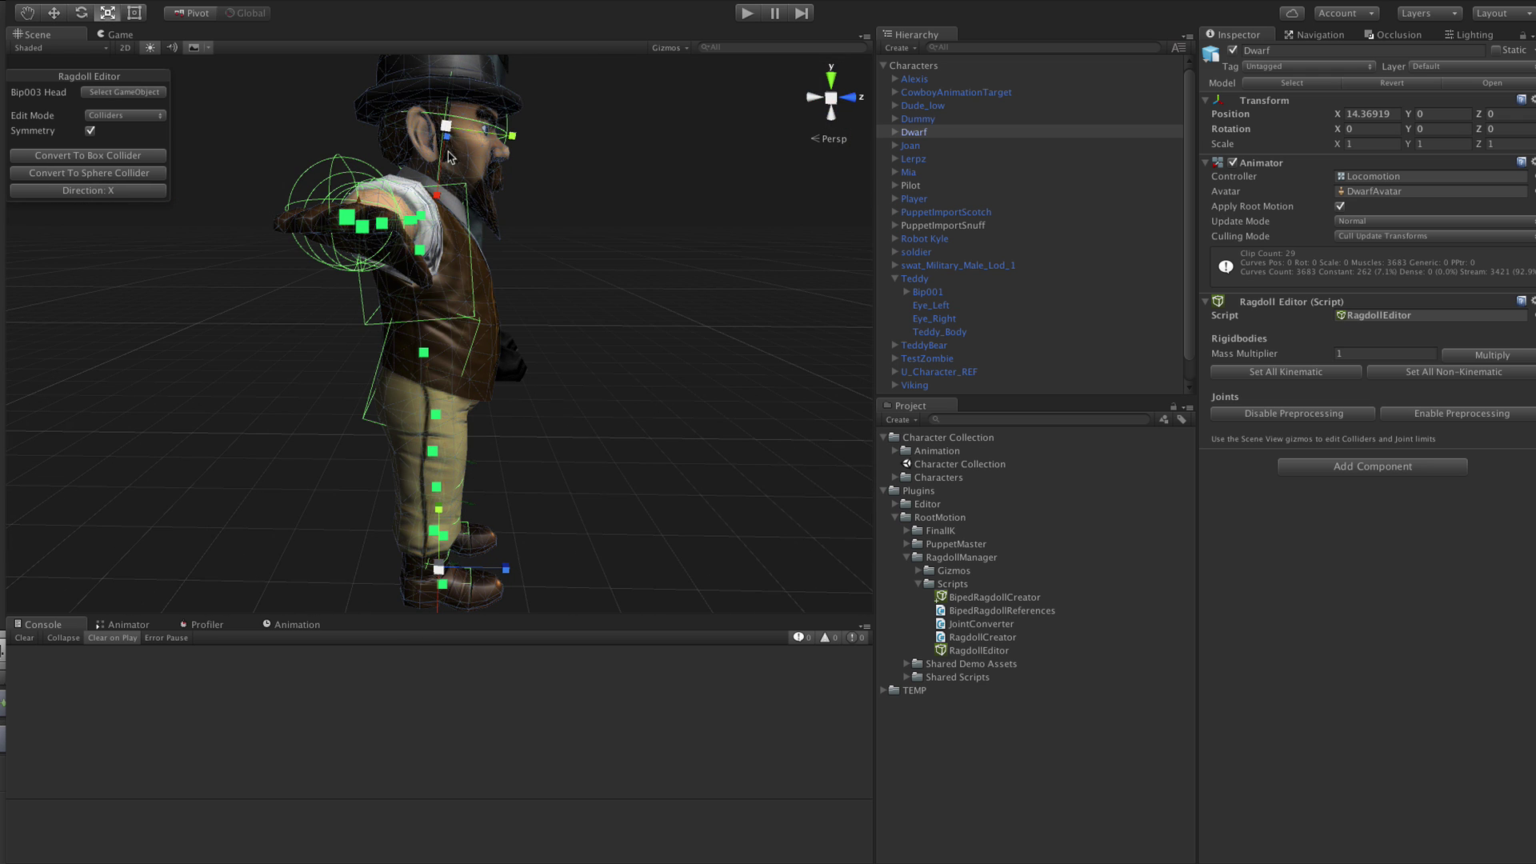
Select the Dwarf's left foot box collider and adjust its width
{"action": "middle_click_drag", "start_coordinate": [628, 370], "coordinate": [652, 224]}
{"action": "left_click_drag", "start_coordinate": [472, 416], "coordinate": [155, 508]}
{"action": "key", "text": "w"}
{"action": "key", "text": "r"}
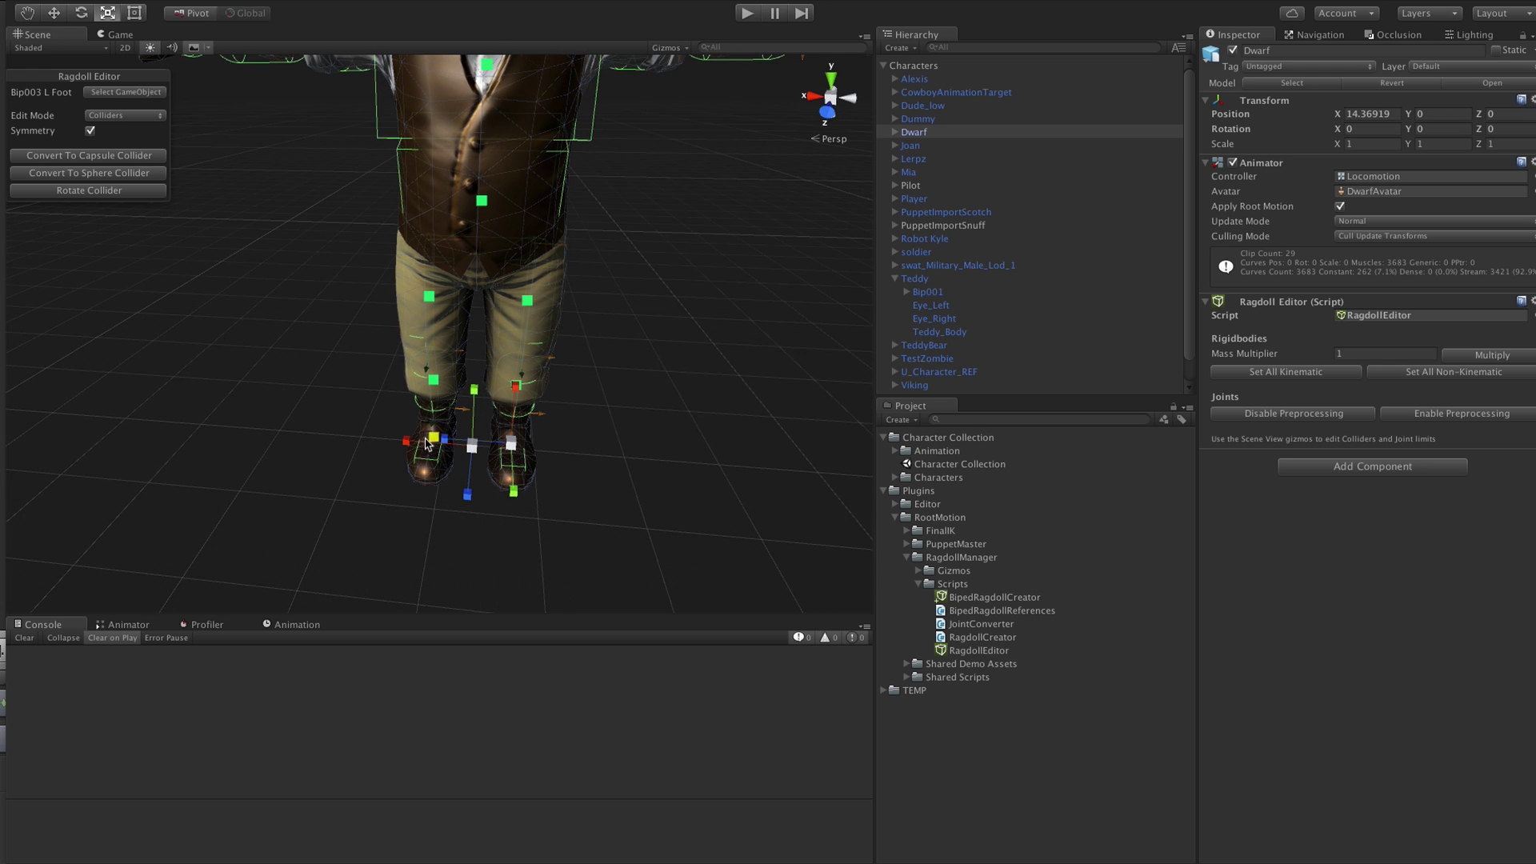
{"action": "scroll", "coordinate": [524, 475], "scroll_direction": "up", "scroll_amount": 5}
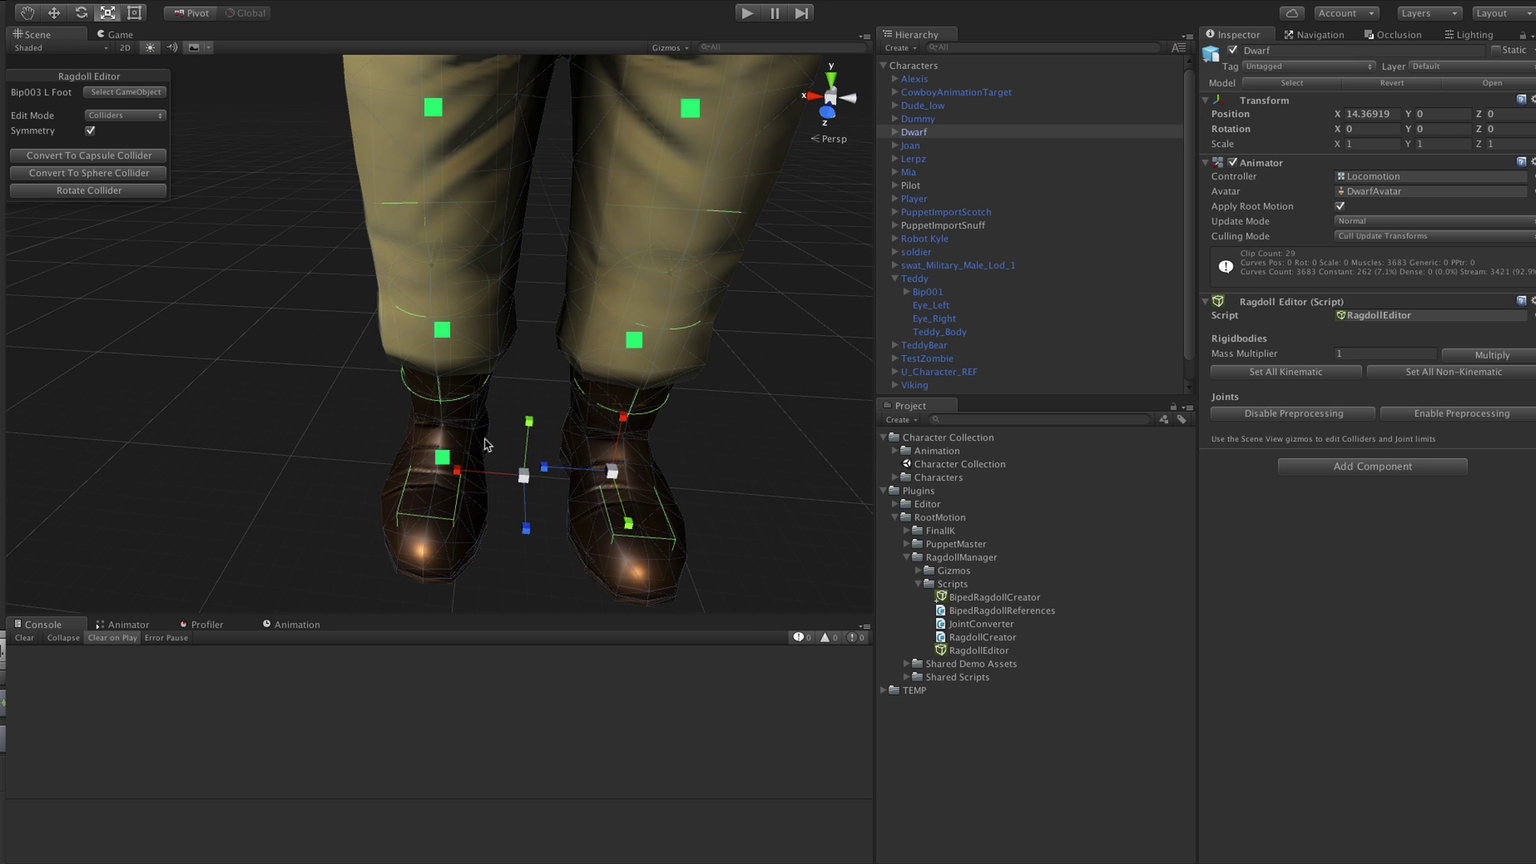
{"action": "left_click_drag", "start_coordinate": [547, 467], "coordinate": [483, 466]}
{"action": "scroll", "coordinate": [631, 483], "scroll_direction": "down", "scroll_amount": 5}
{"action": "left_click_drag", "start_coordinate": [631, 483], "coordinate": [837, 432], "text": "alt"}
{"action": "middle_click_drag", "start_coordinate": [785, 300], "coordinate": [713, 422]}
Select Joan and Lerpz in the Characters group in turn, framing each one in the scene
{"action": "left_click", "coordinate": [911, 146]}
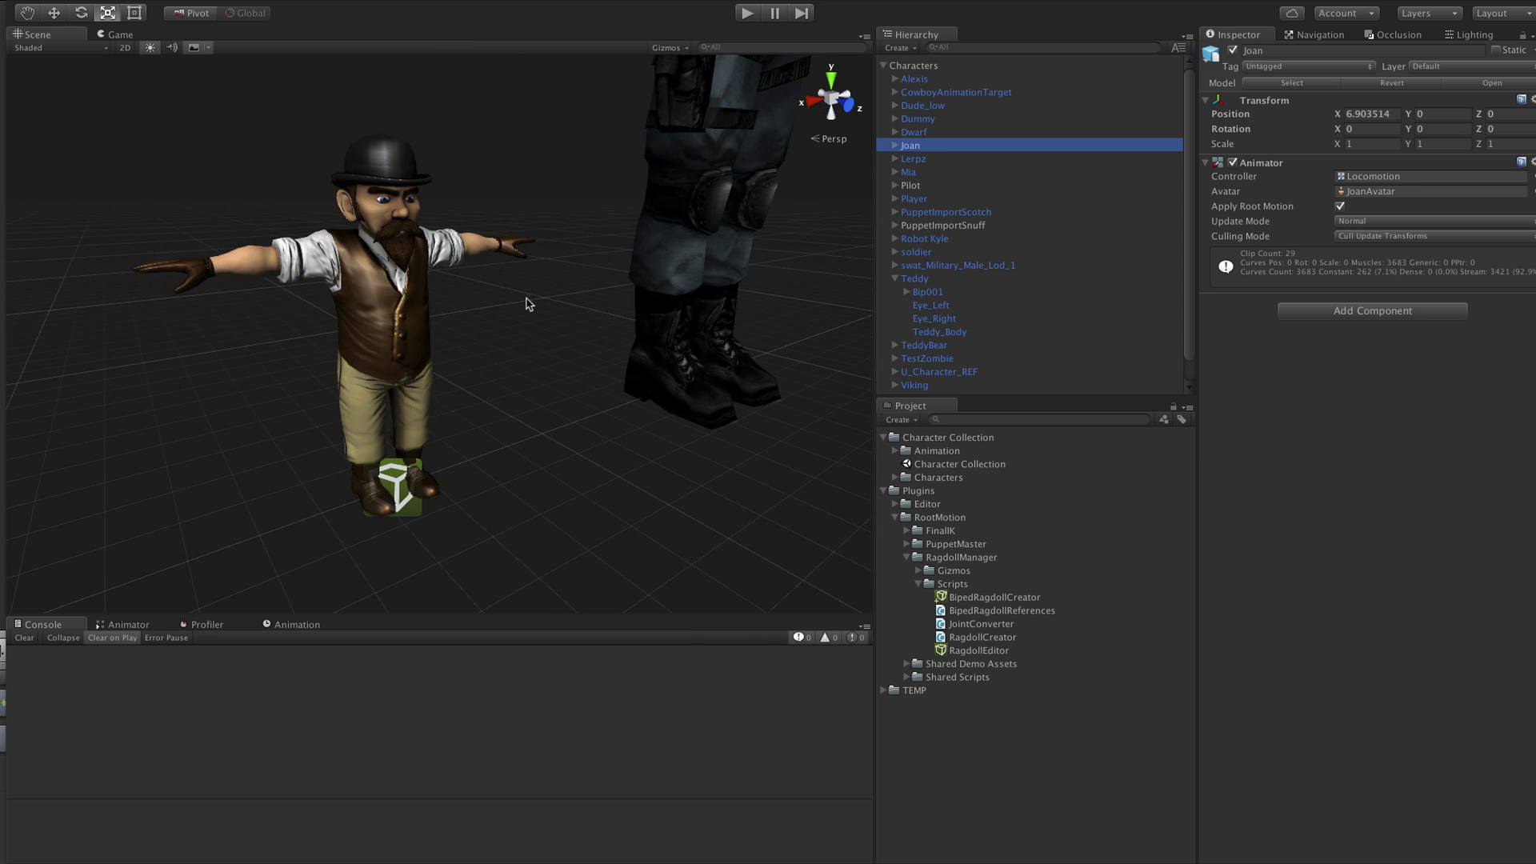
{"action": "key", "text": "f"}
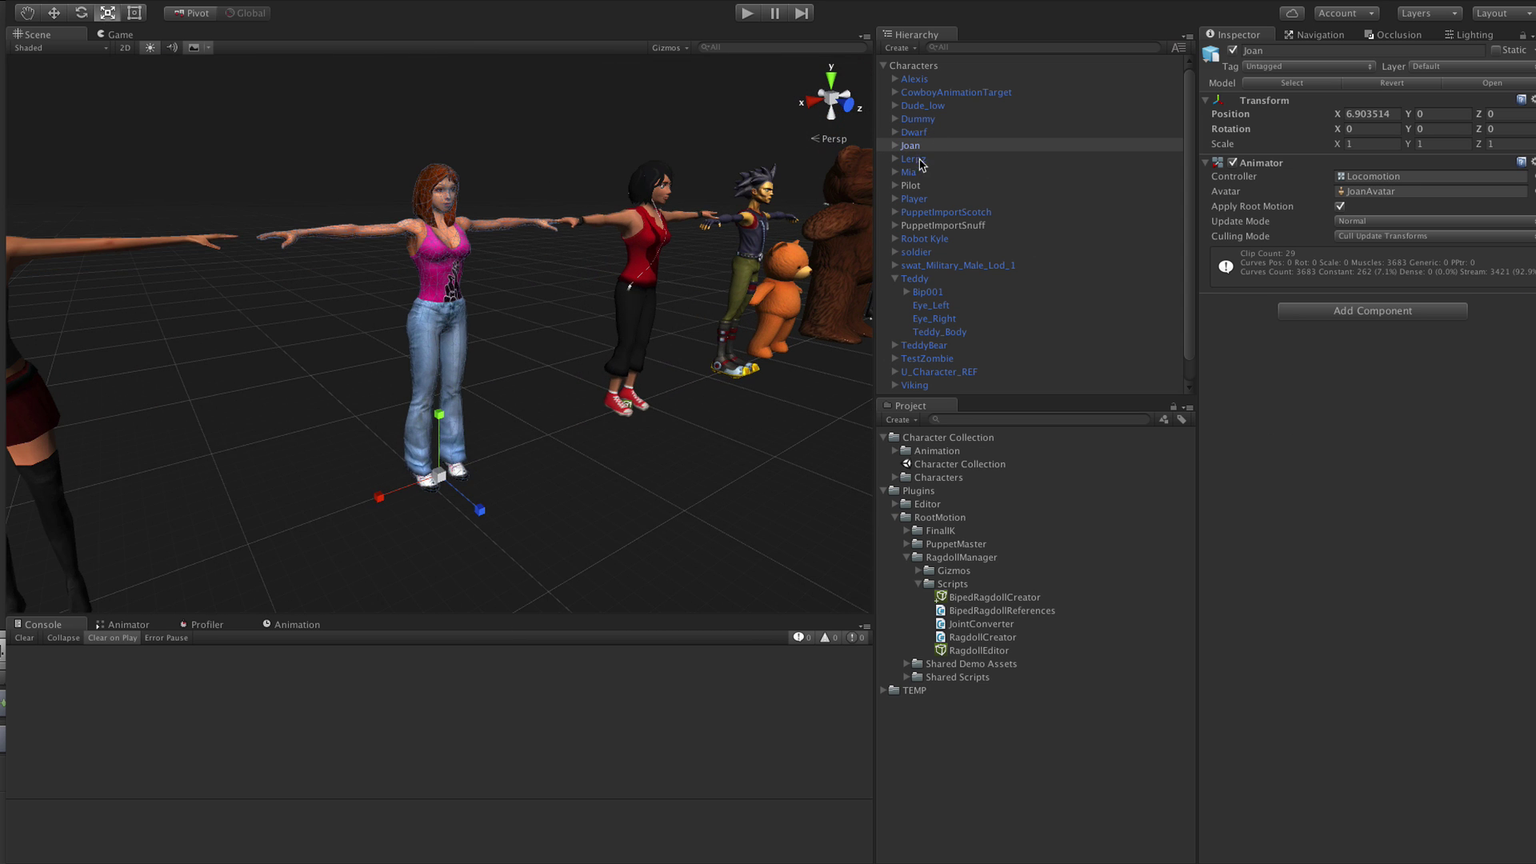
{"action": "left_click", "coordinate": [913, 158]}
{"action": "key", "text": "f"}
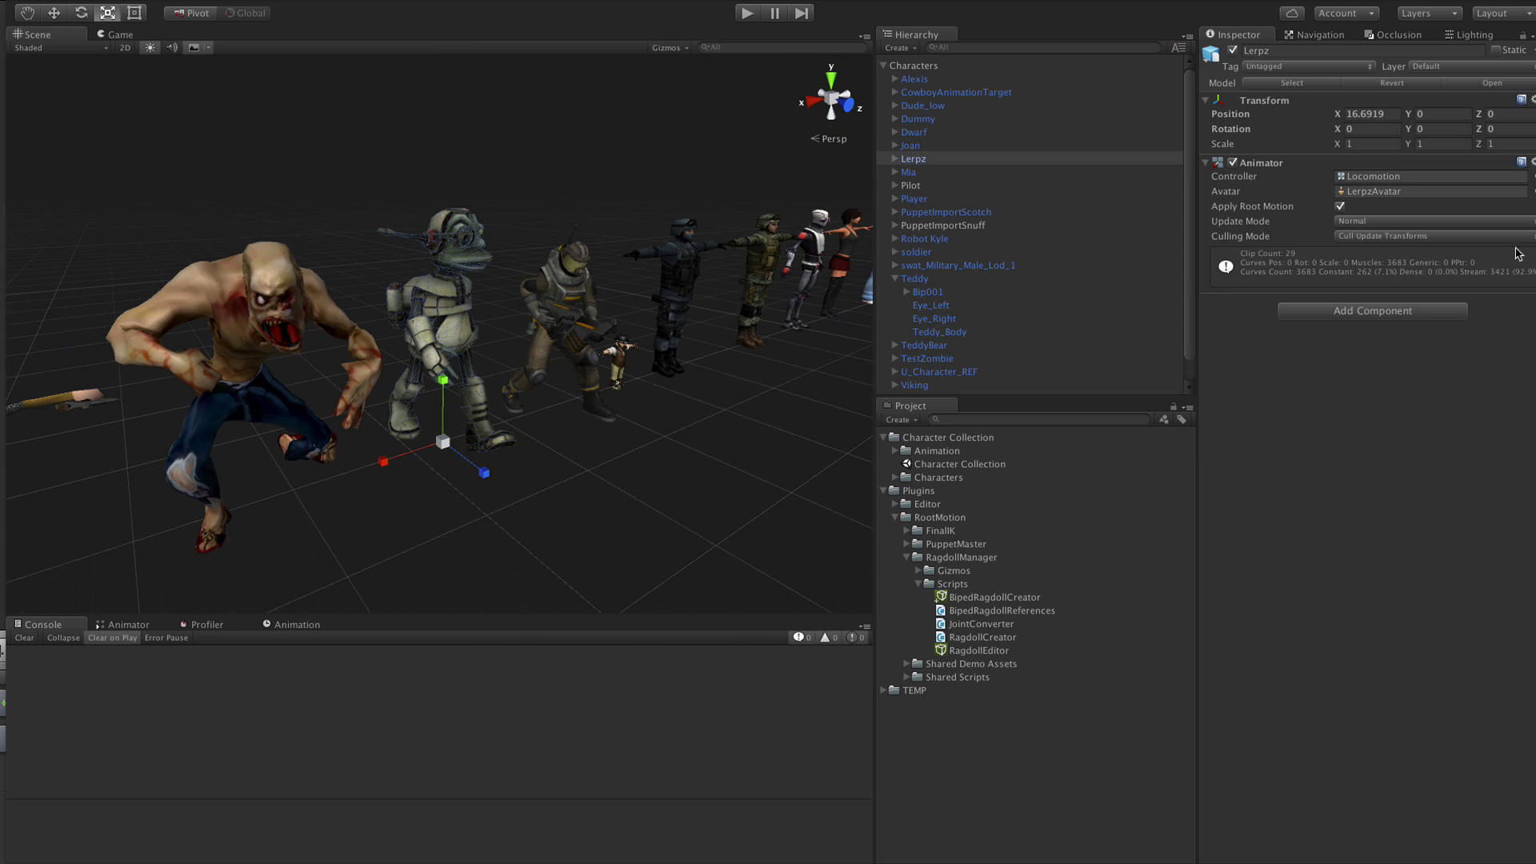
Add a Biped Ragdoll Creator component to Lerpz and create its ragdoll
{"action": "left_click", "coordinate": [1372, 311]}
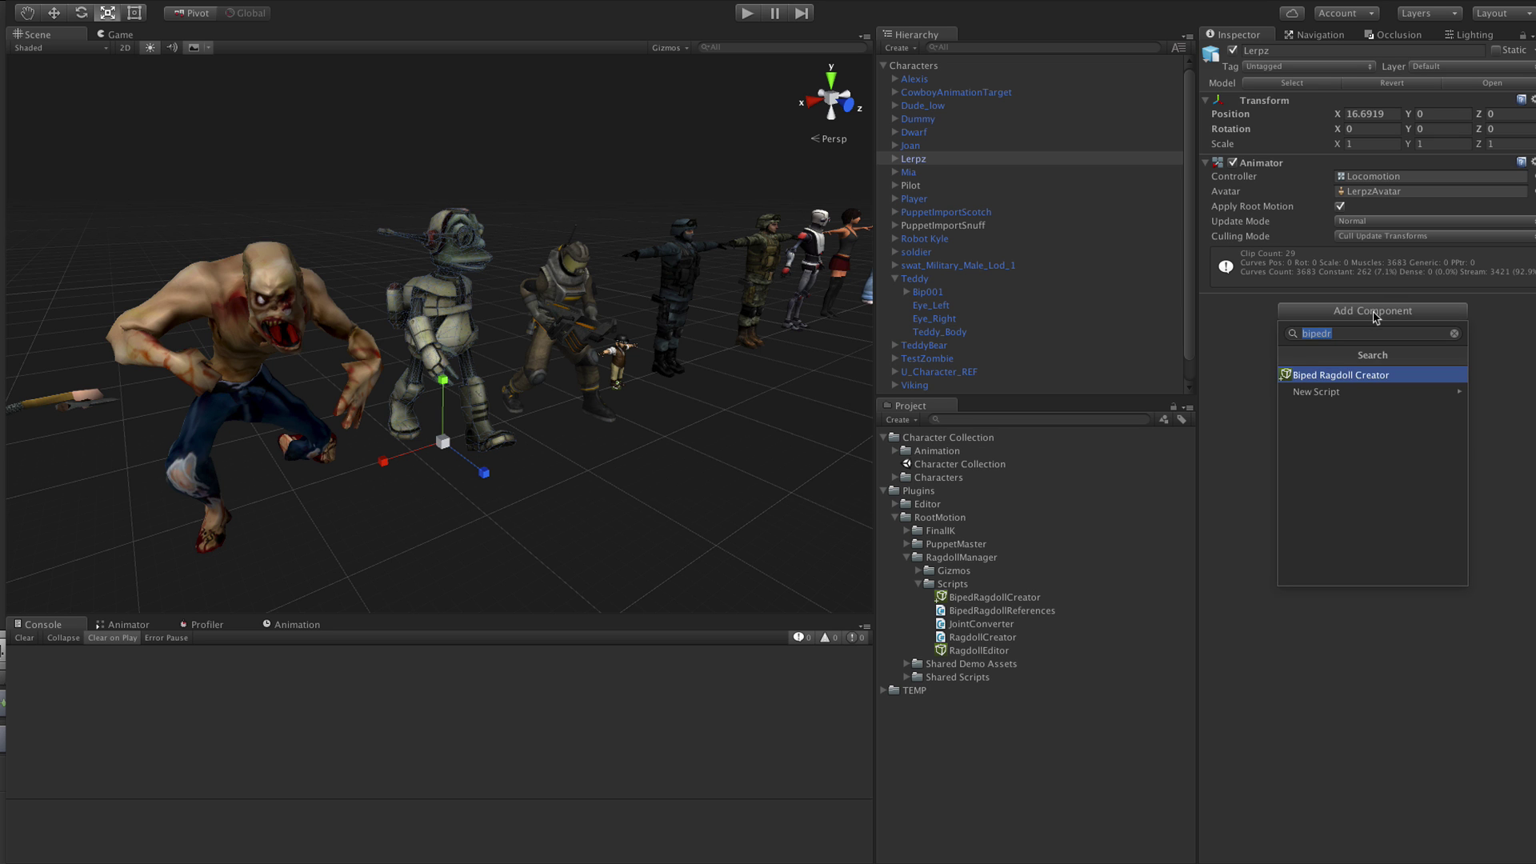
{"action": "left_click", "coordinate": [1346, 376]}
{"action": "left_click", "coordinate": [1360, 594]}
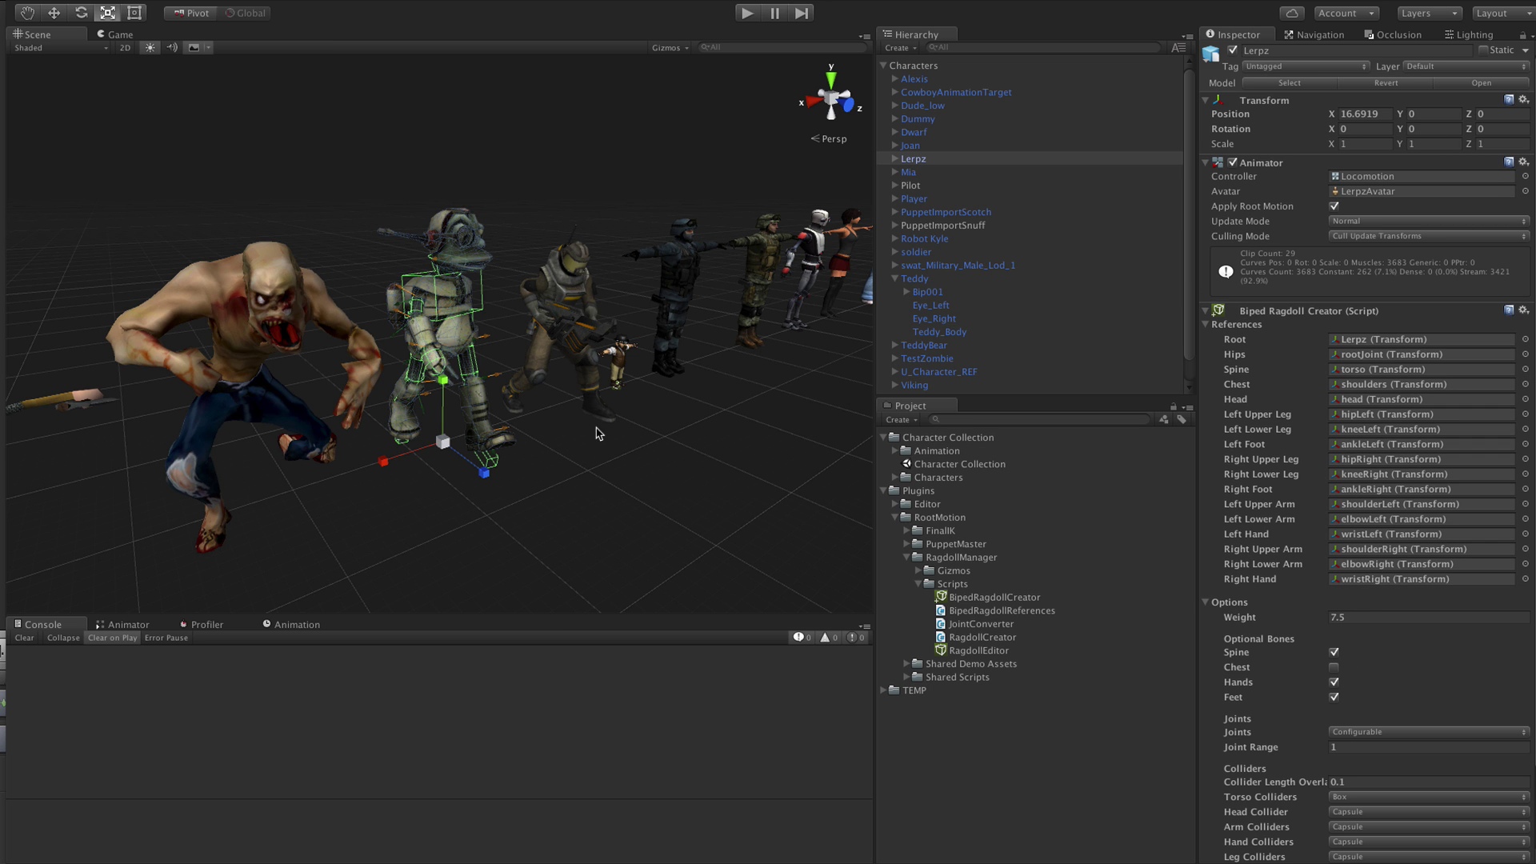
{"action": "scroll", "coordinate": [608, 436], "scroll_direction": "up", "scroll_amount": 3}
{"action": "left_click_drag", "start_coordinate": [620, 437], "coordinate": [469, 278], "text": "alt"}
{"action": "scroll", "coordinate": [682, 346], "scroll_direction": "up", "scroll_amount": 3}
{"action": "left_click_drag", "start_coordinate": [682, 346], "coordinate": [498, 420], "text": "alt"}
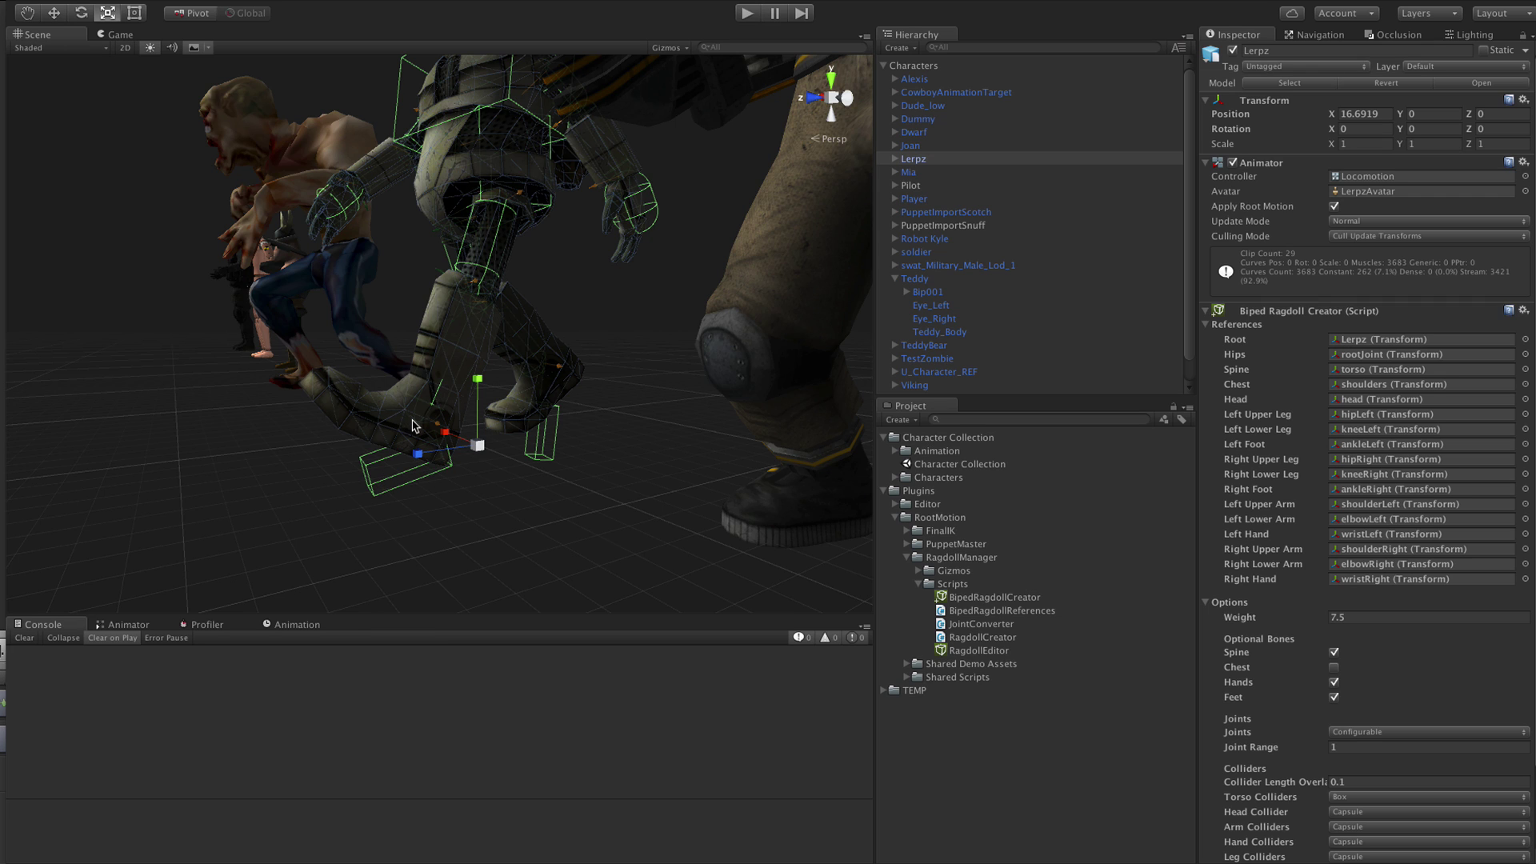
Switch Lerpz's ragdoll to manual editing and select the left foot collider's ankleLeft object with handles in Local orientation
{"action": "scroll", "coordinate": [1344, 478], "scroll_direction": "down", "scroll_amount": 2}
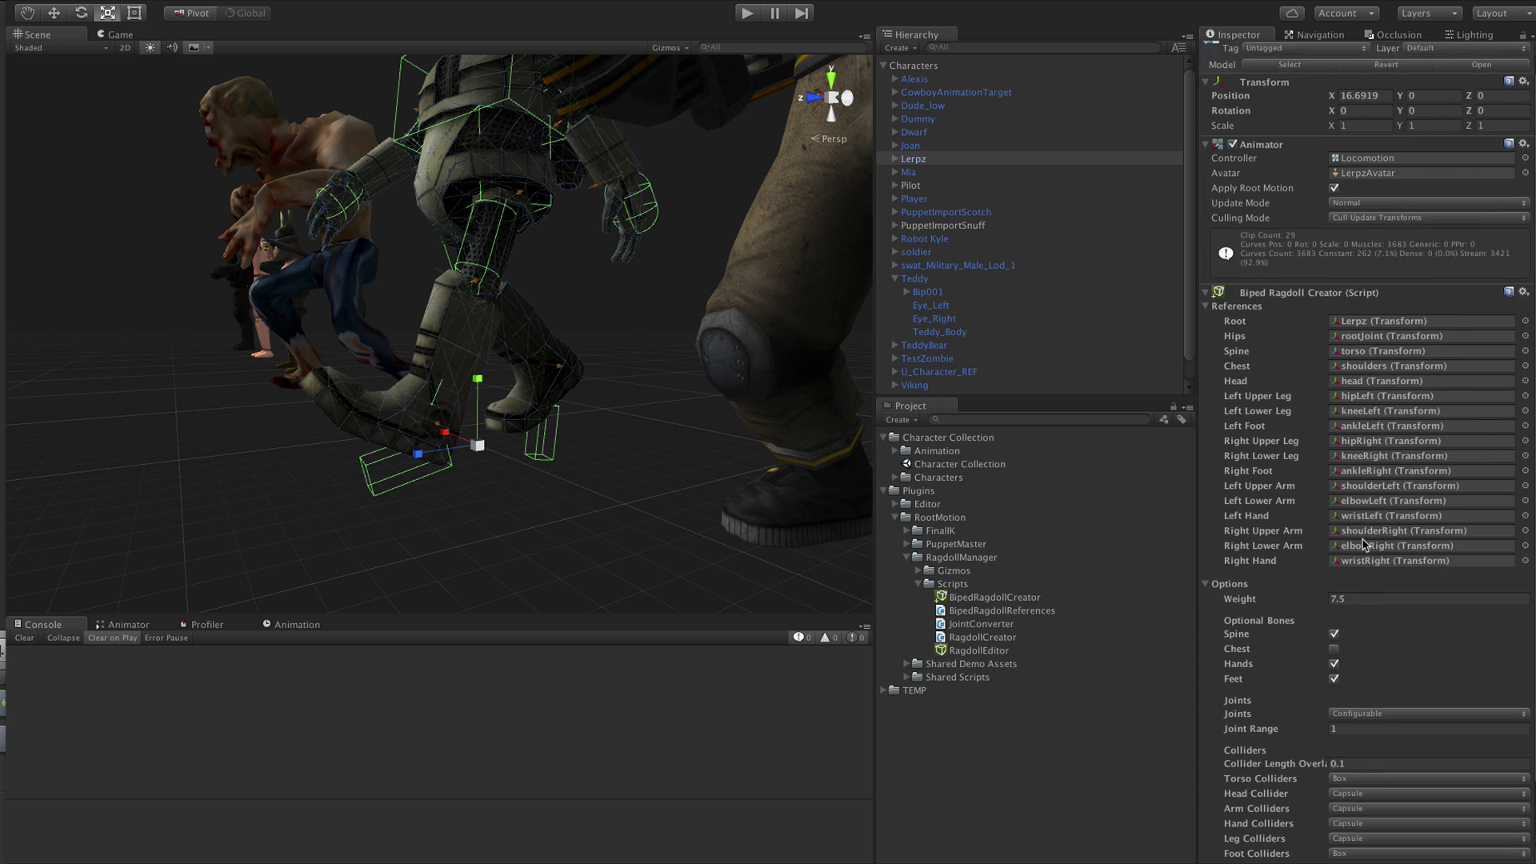
{"action": "left_click", "coordinate": [1349, 812]}
{"action": "left_click", "coordinate": [405, 464]}
{"action": "left_click", "coordinate": [107, 92]}
{"action": "key", "text": "f"}
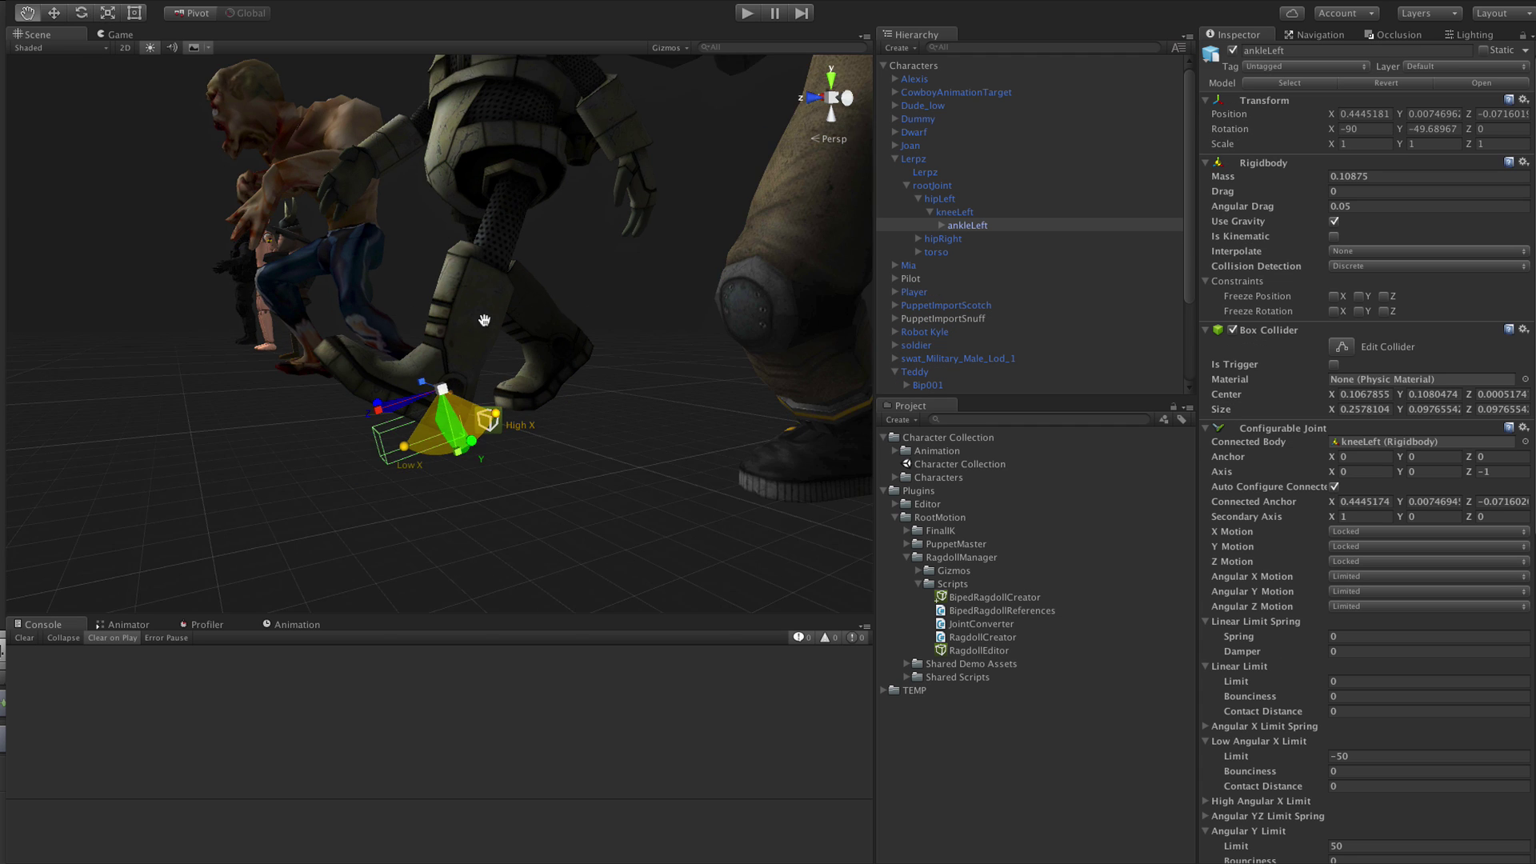
{"action": "left_click", "coordinate": [241, 14]}
Examine how the left foot box collider lines up with Lerpz's raised boot
{"action": "left_click_drag", "start_coordinate": [546, 306], "coordinate": [423, 476], "text": "alt"}
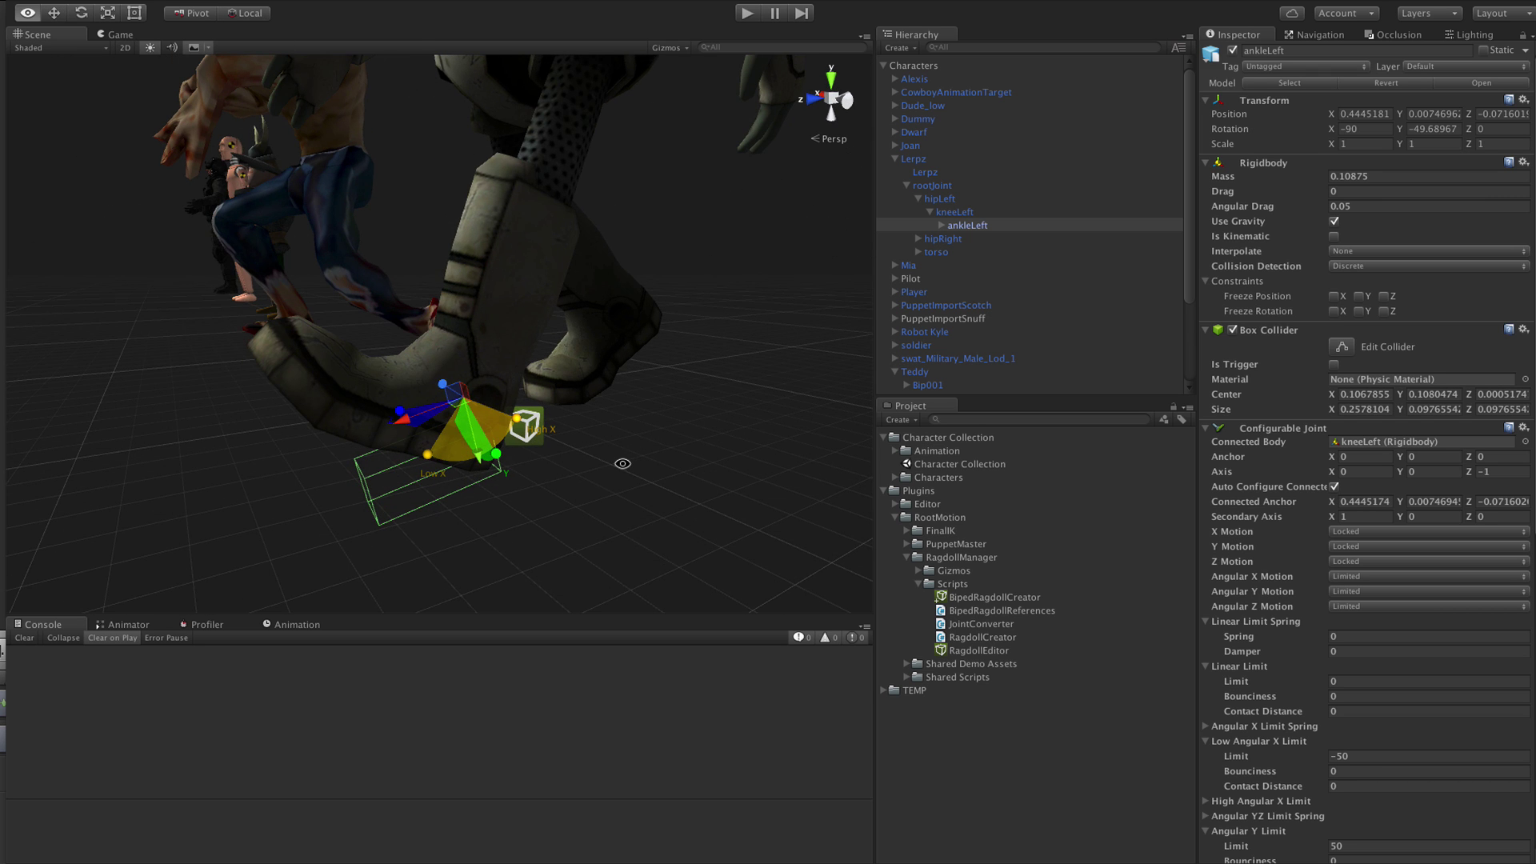
{"action": "left_click_drag", "start_coordinate": [621, 459], "coordinate": [612, 414], "text": "alt"}
{"action": "scroll", "coordinate": [647, 476], "scroll_direction": "down", "scroll_amount": 4}
{"action": "scroll", "coordinate": [592, 459], "scroll_direction": "up", "scroll_amount": 2}
{"action": "scroll", "coordinate": [554, 355], "scroll_direction": "up", "scroll_amount": 4}
{"action": "scroll", "coordinate": [520, 384], "scroll_direction": "down", "scroll_amount": 4}
{"action": "scroll", "coordinate": [612, 414], "scroll_direction": "up", "scroll_amount": 4}
{"action": "scroll", "coordinate": [612, 414], "scroll_direction": "down", "scroll_amount": 3}
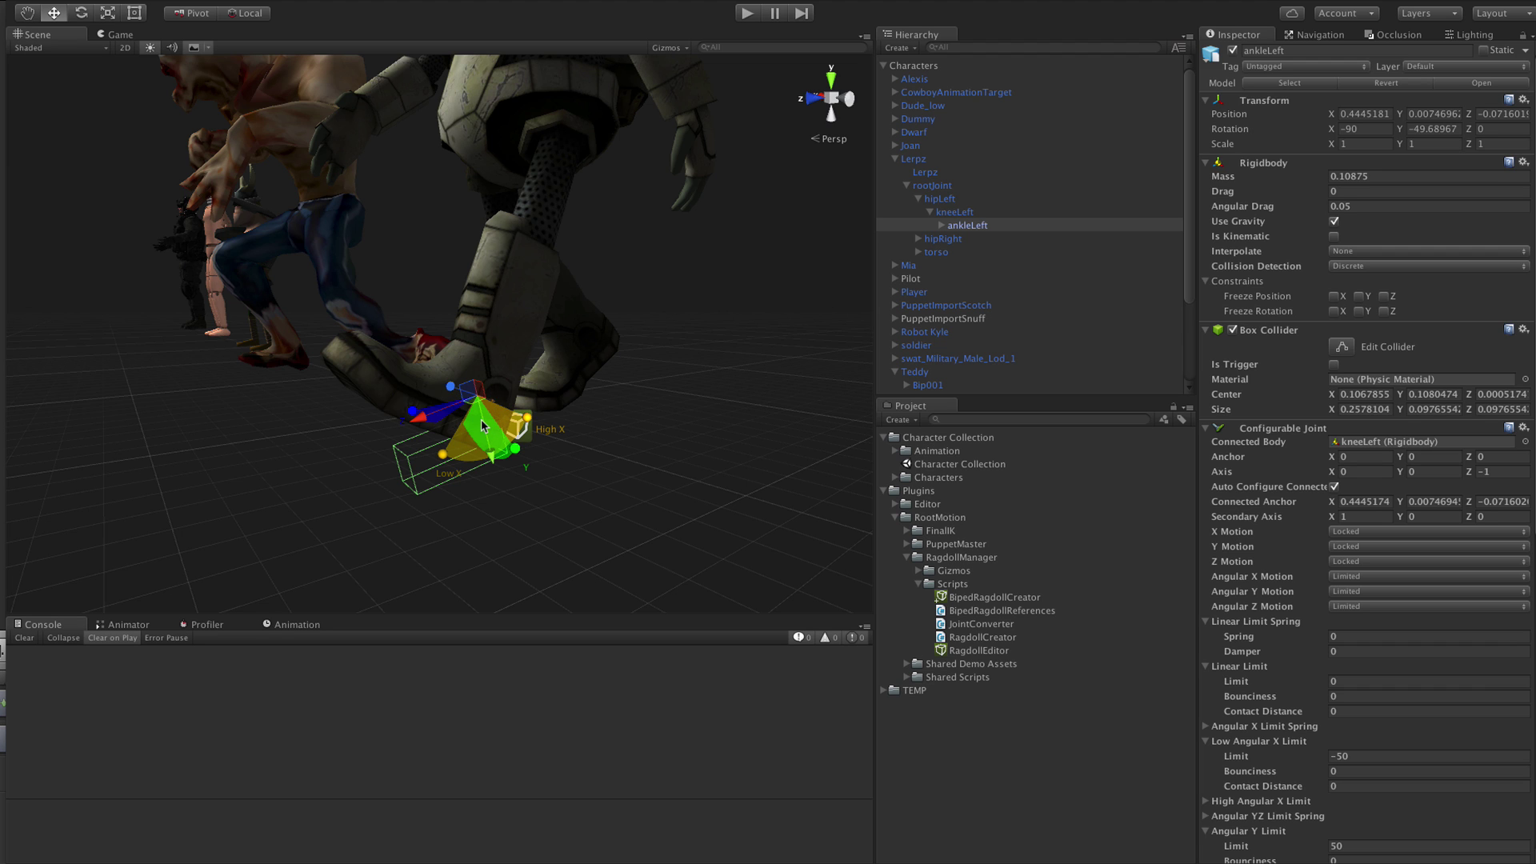
{"action": "middle_click_drag", "start_coordinate": [567, 424], "coordinate": [567, 469]}
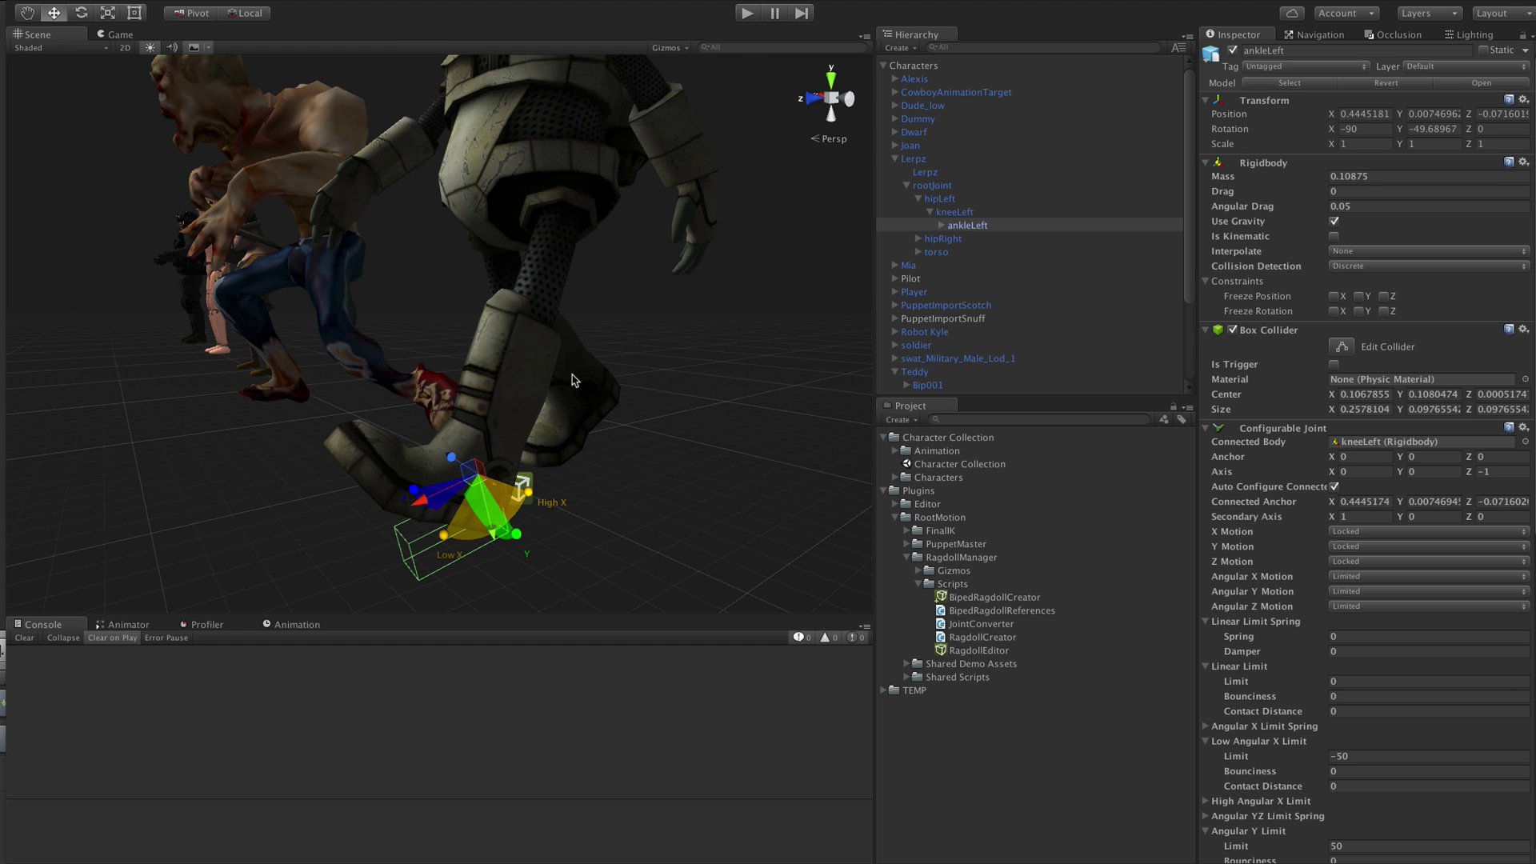
Select Lerpz and remove its Ragdoll Editor component
{"action": "scroll", "coordinate": [574, 379], "scroll_direction": "down", "scroll_amount": 3}
{"action": "left_click", "coordinate": [914, 159]}
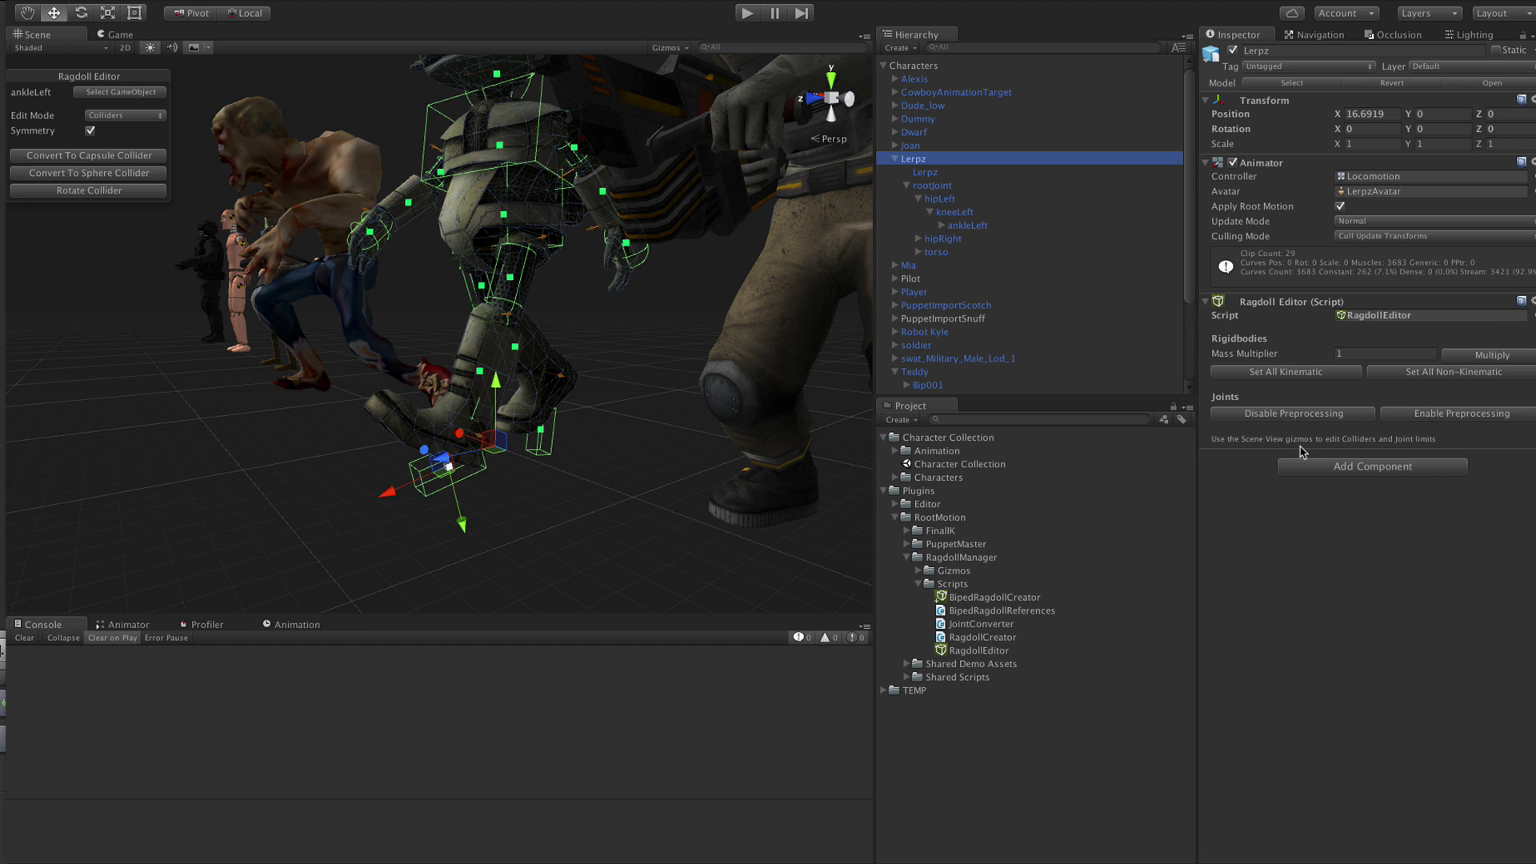
{"action": "right_click", "coordinate": [1274, 305]}
{"action": "left_click", "coordinate": [1299, 336]}
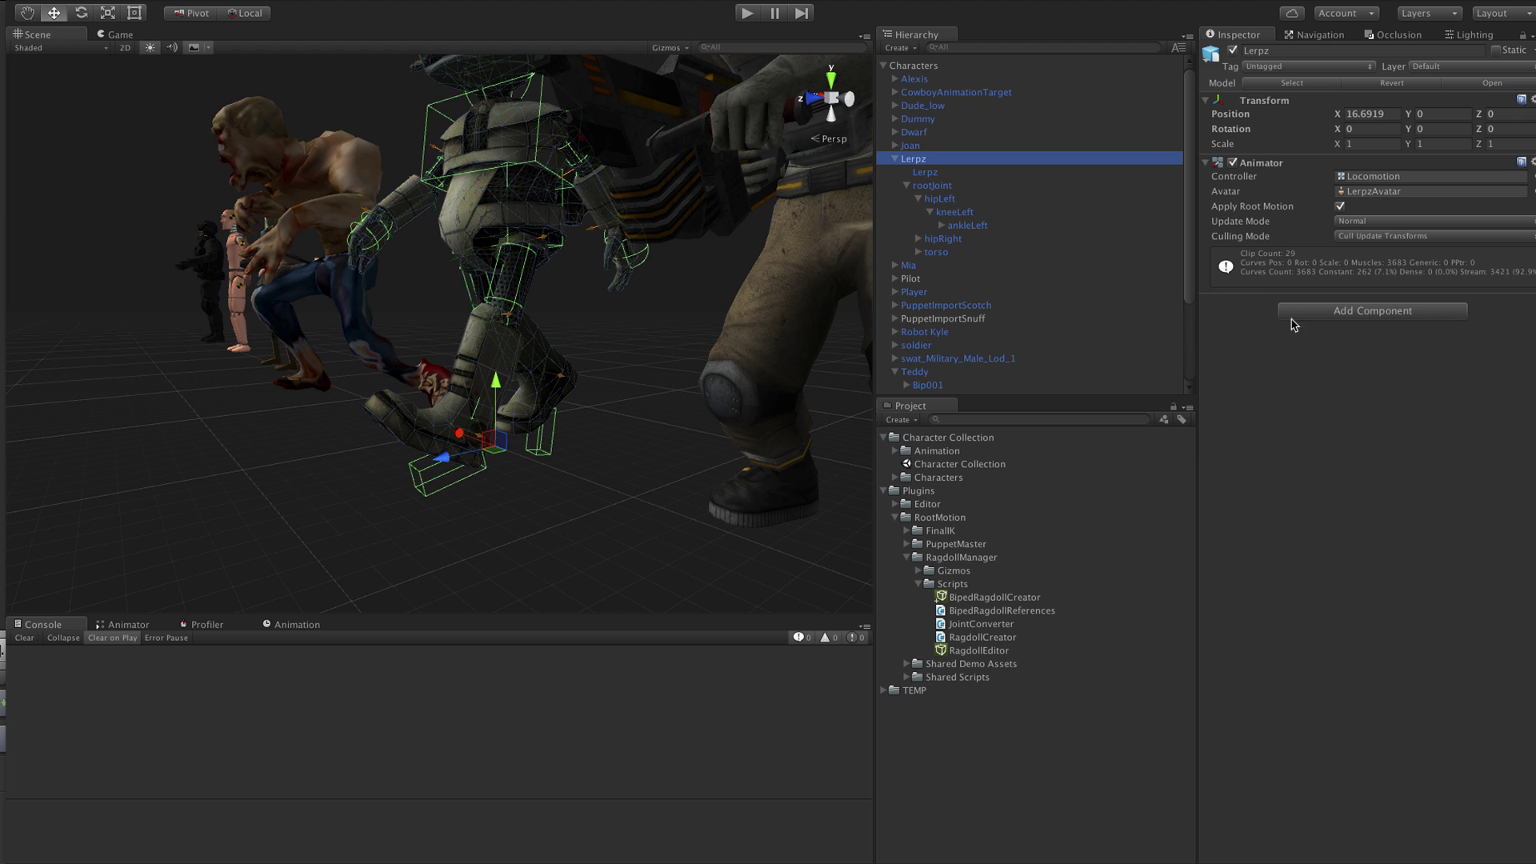
Add a Puppet Master component to Lerpz and set up the PuppetMaster
{"action": "left_click", "coordinate": [1330, 315]}
{"action": "type", "text": "pupp"}
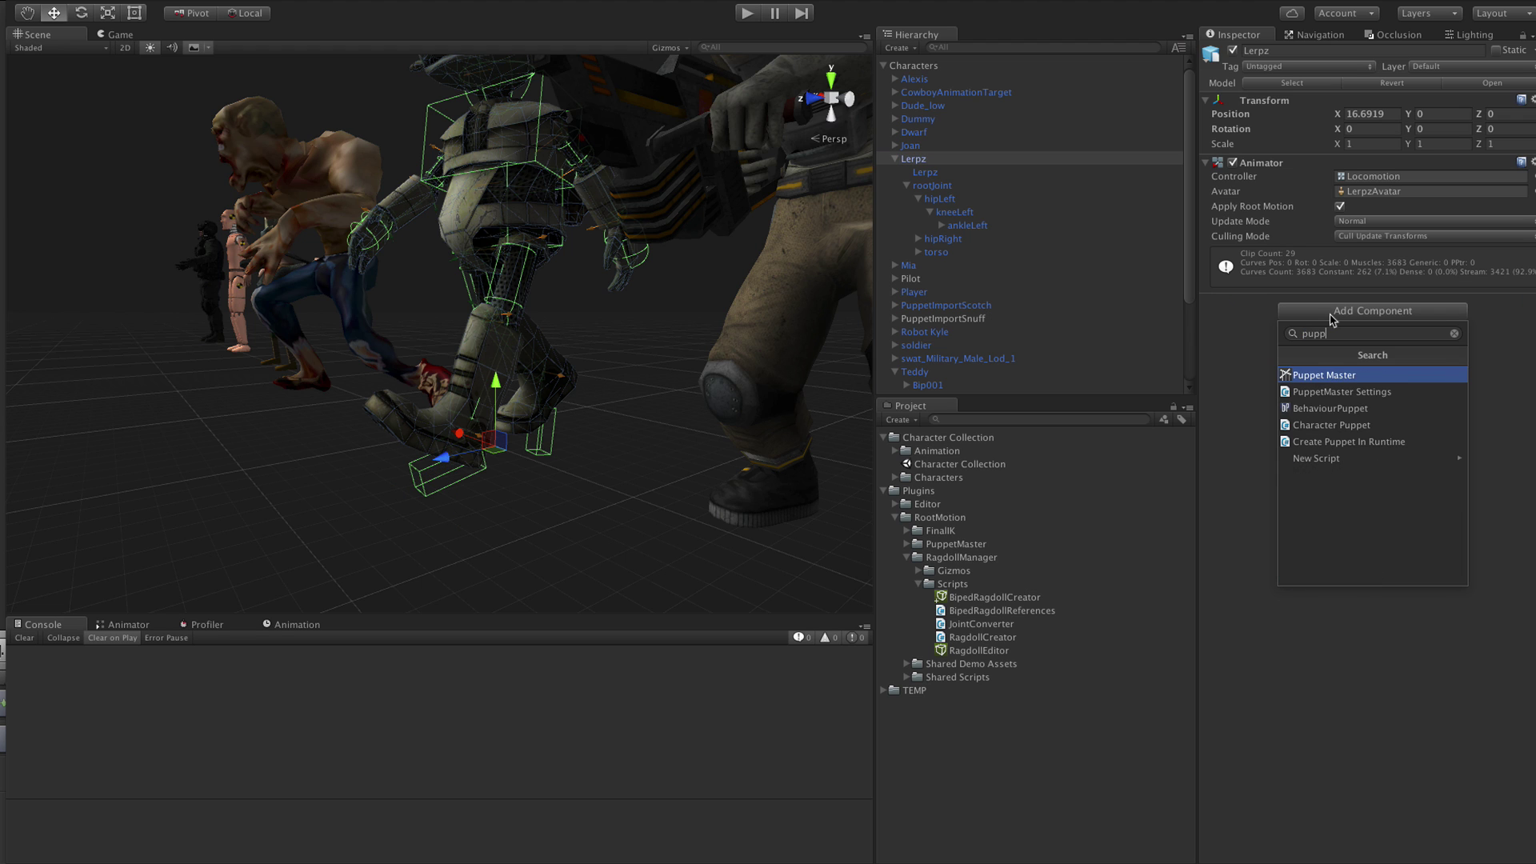
{"action": "key", "text": "Return"}
{"action": "left_click", "coordinate": [1249, 373]}
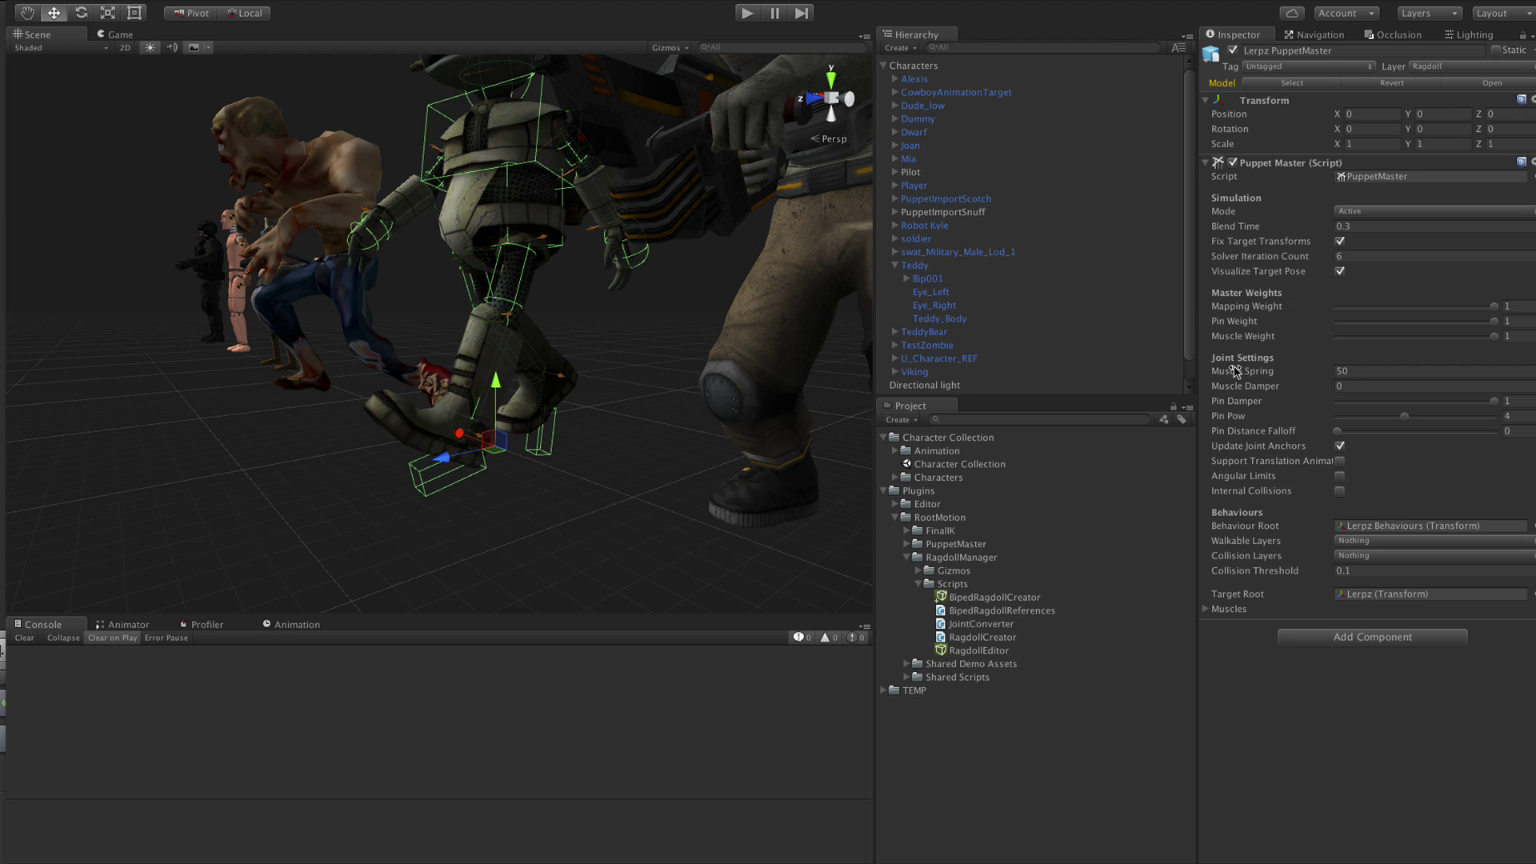
Collapse Teddy in the hierarchy and select the Lerpz Root object with its children listed
{"action": "scroll", "coordinate": [959, 213], "scroll_direction": "up", "scroll_amount": 1}
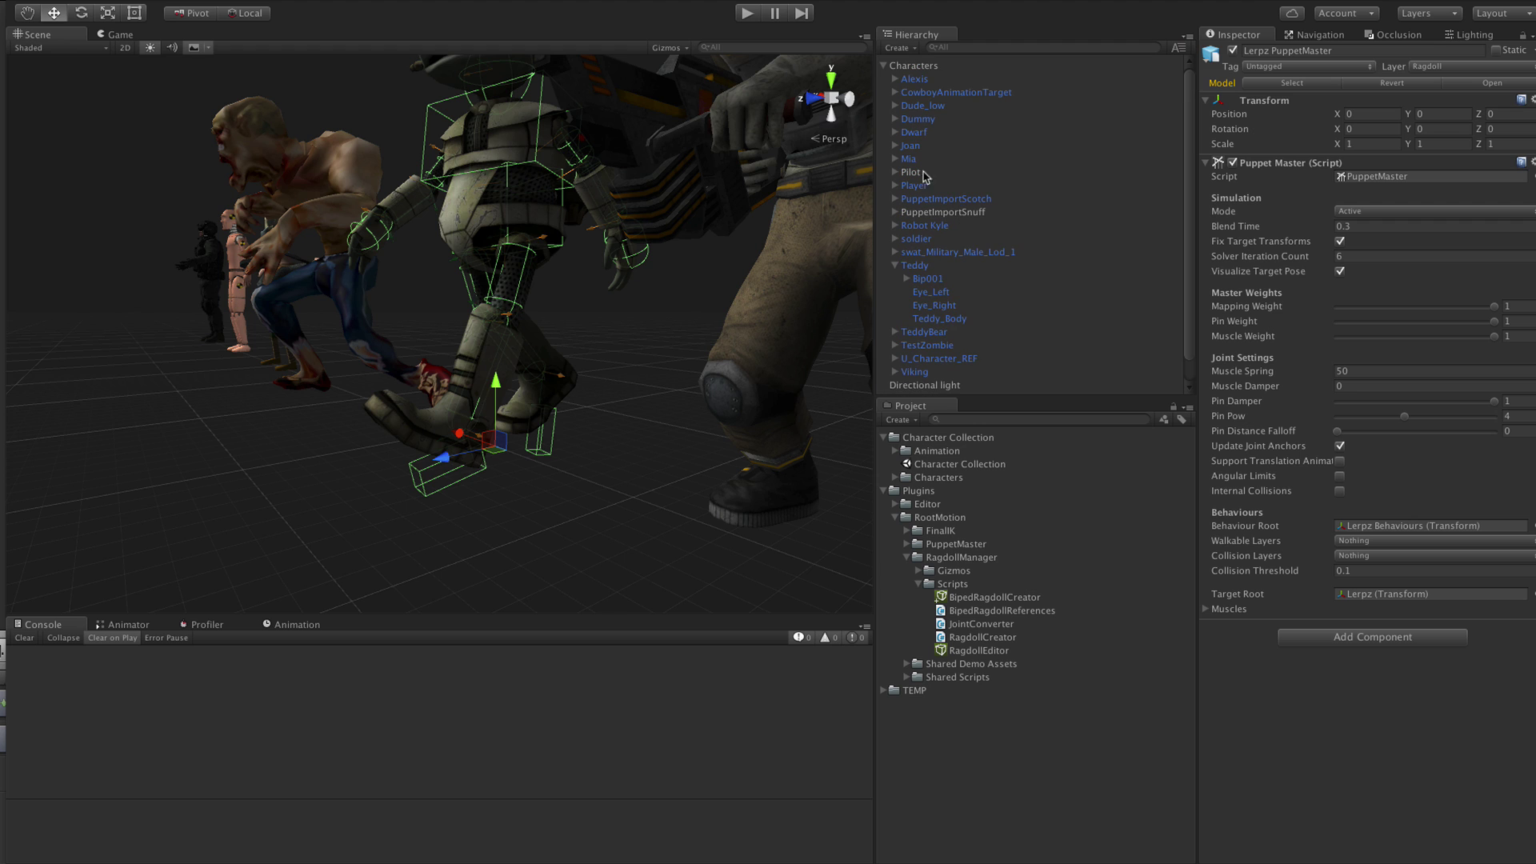
{"action": "left_click", "coordinate": [914, 266]}
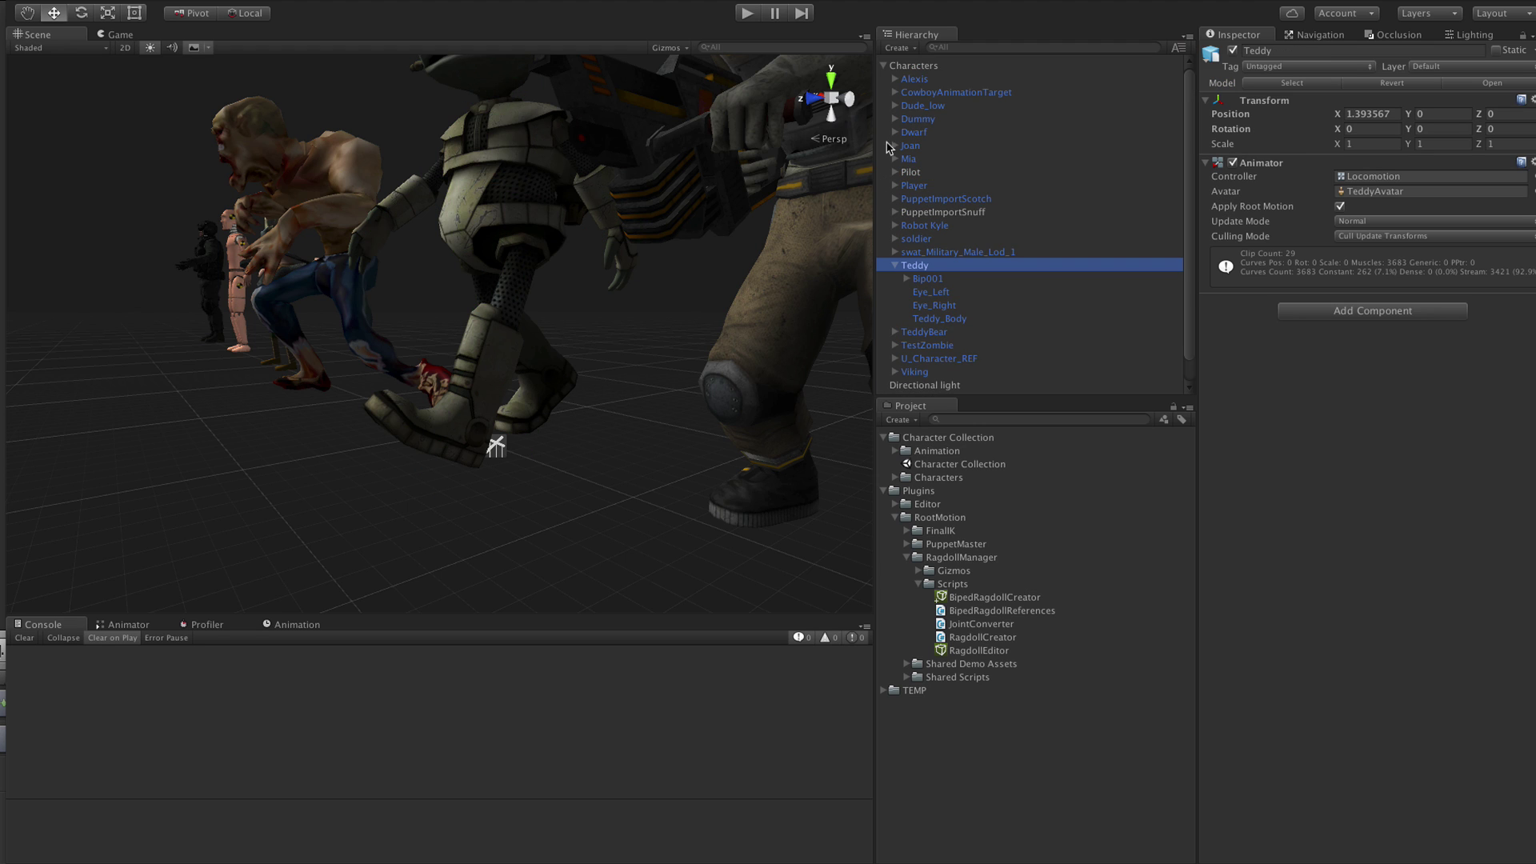
{"action": "scroll", "coordinate": [920, 240], "scroll_direction": "down", "scroll_amount": 3}
{"action": "left_click", "coordinate": [912, 349]}
{"action": "left_click", "coordinate": [883, 348]}
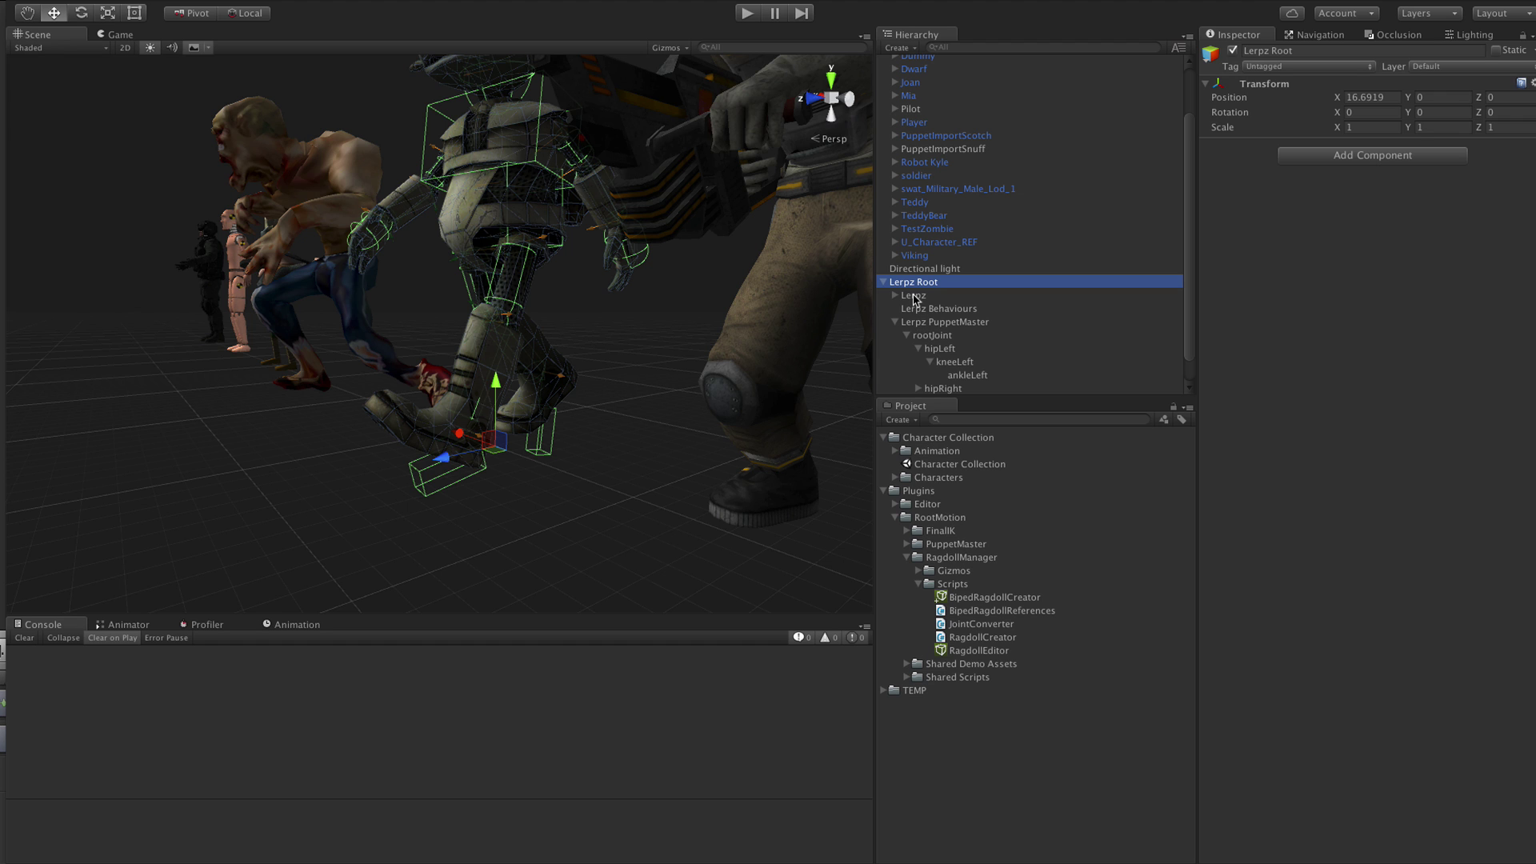
Look through the Lerpz character's children under Lerpz Root and select Lerpz PuppetMaster
{"action": "left_click", "coordinate": [895, 296]}
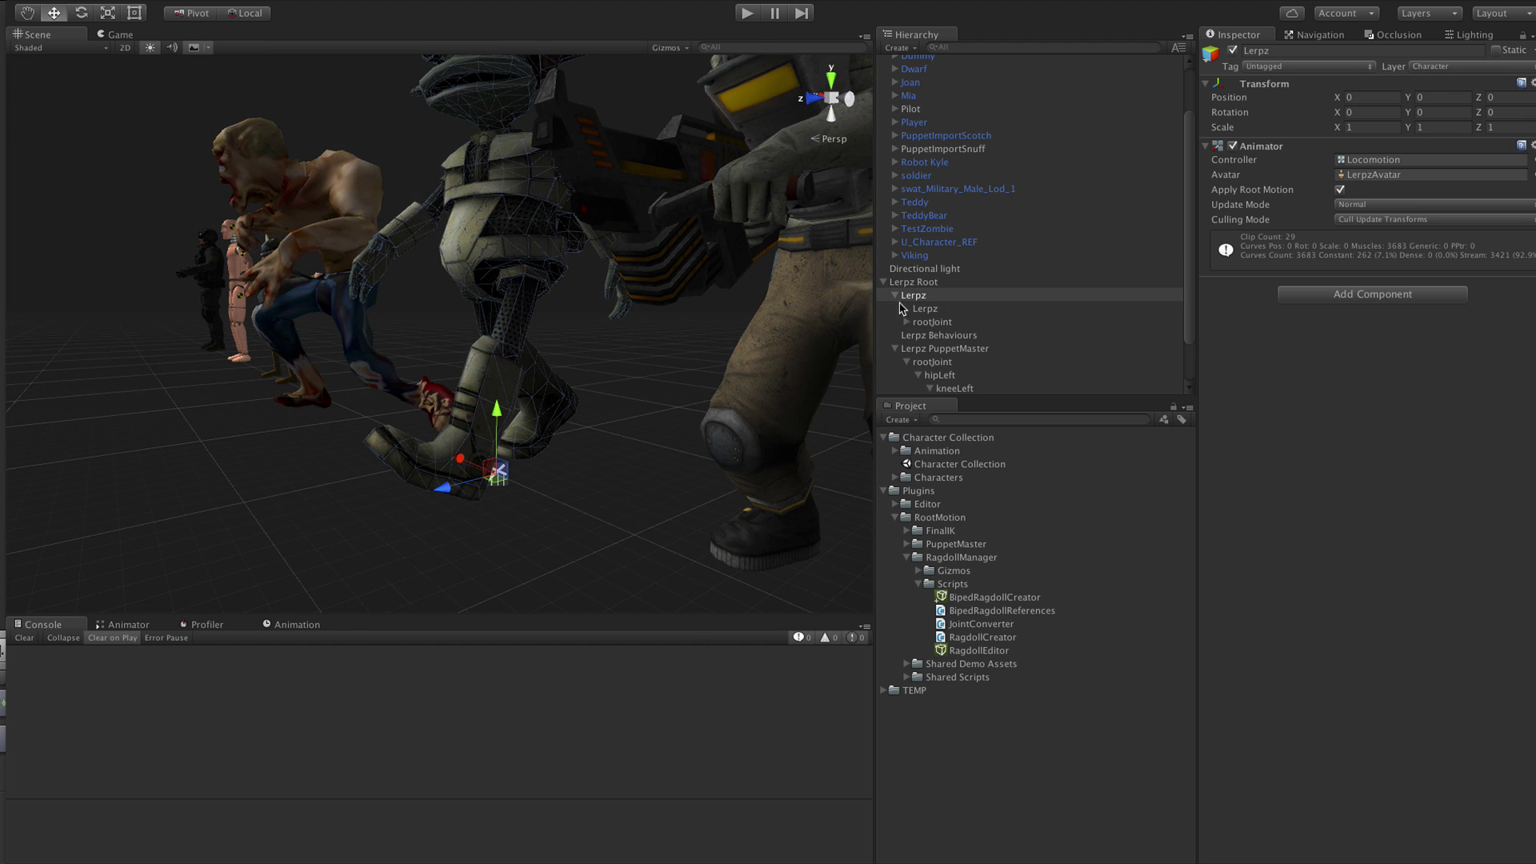
{"action": "left_click", "coordinate": [896, 296]}
{"action": "left_click", "coordinate": [924, 310]}
{"action": "left_click", "coordinate": [932, 322]}
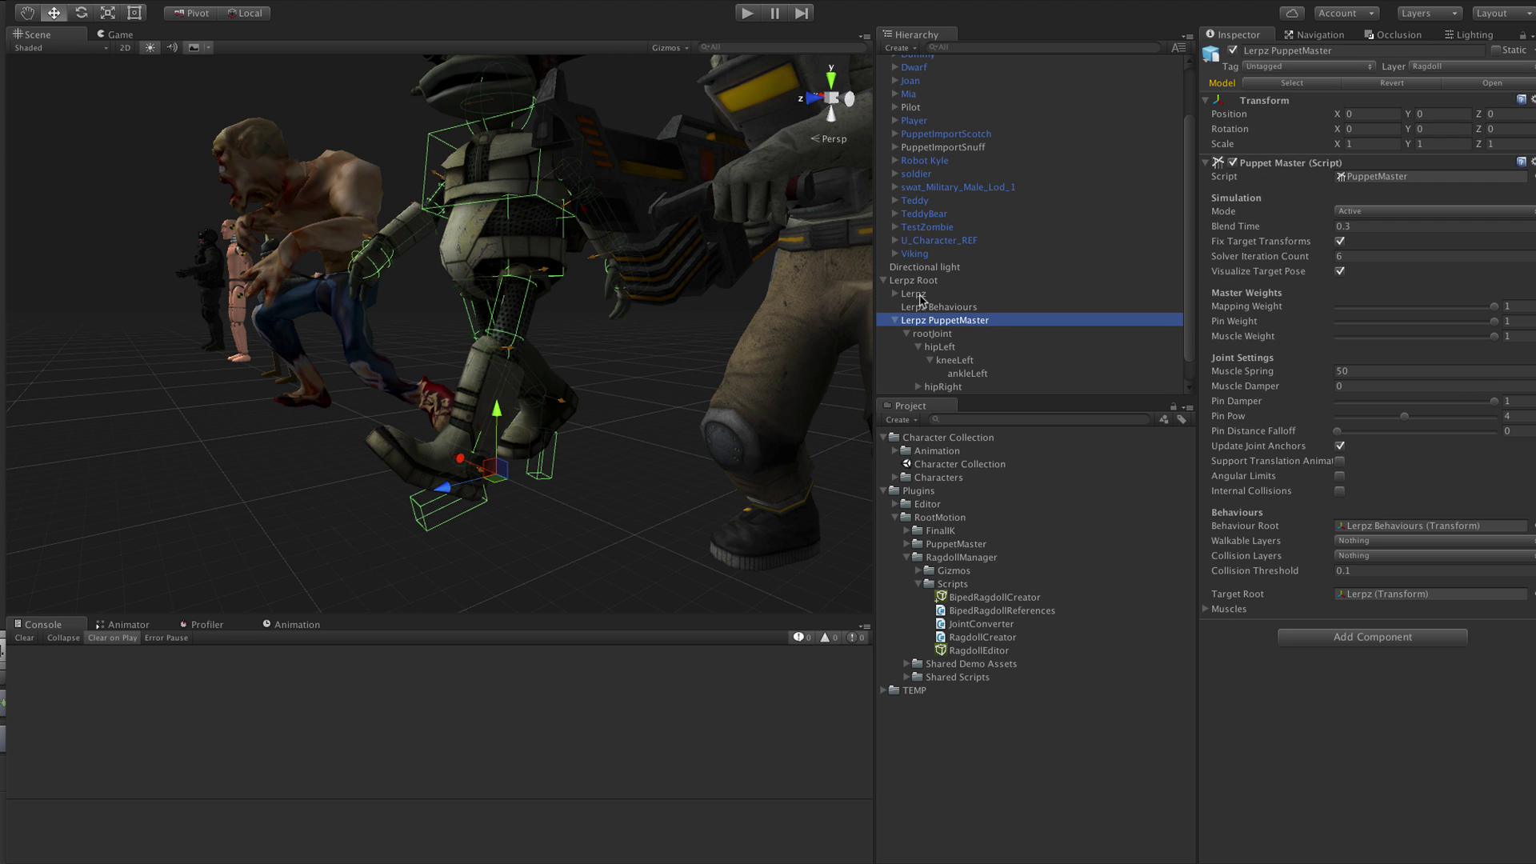
Rotate ankleLeft under Lerpz PuppetMaster to about -95.23 degrees in Y, aligning the left foot collider with the boot sole
{"action": "middle_click_drag", "start_coordinate": [672, 378], "coordinate": [645, 295]}
{"action": "scroll", "coordinate": [645, 295], "scroll_direction": "down", "scroll_amount": 3}
{"action": "scroll", "coordinate": [572, 362], "scroll_direction": "up", "scroll_amount": 5}
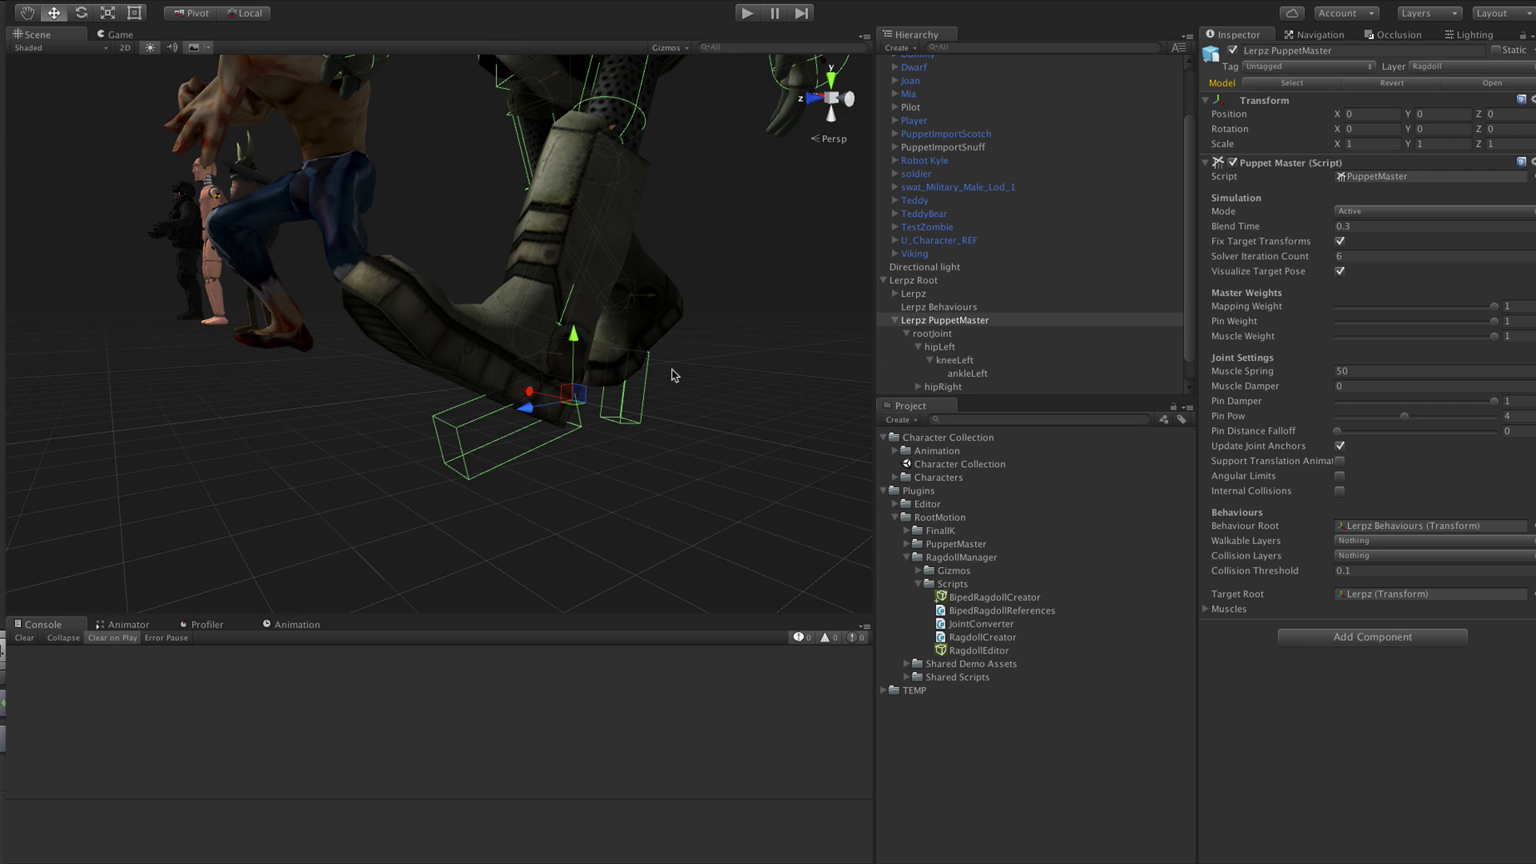
{"action": "scroll", "coordinate": [957, 352], "scroll_direction": "down", "scroll_amount": 2}
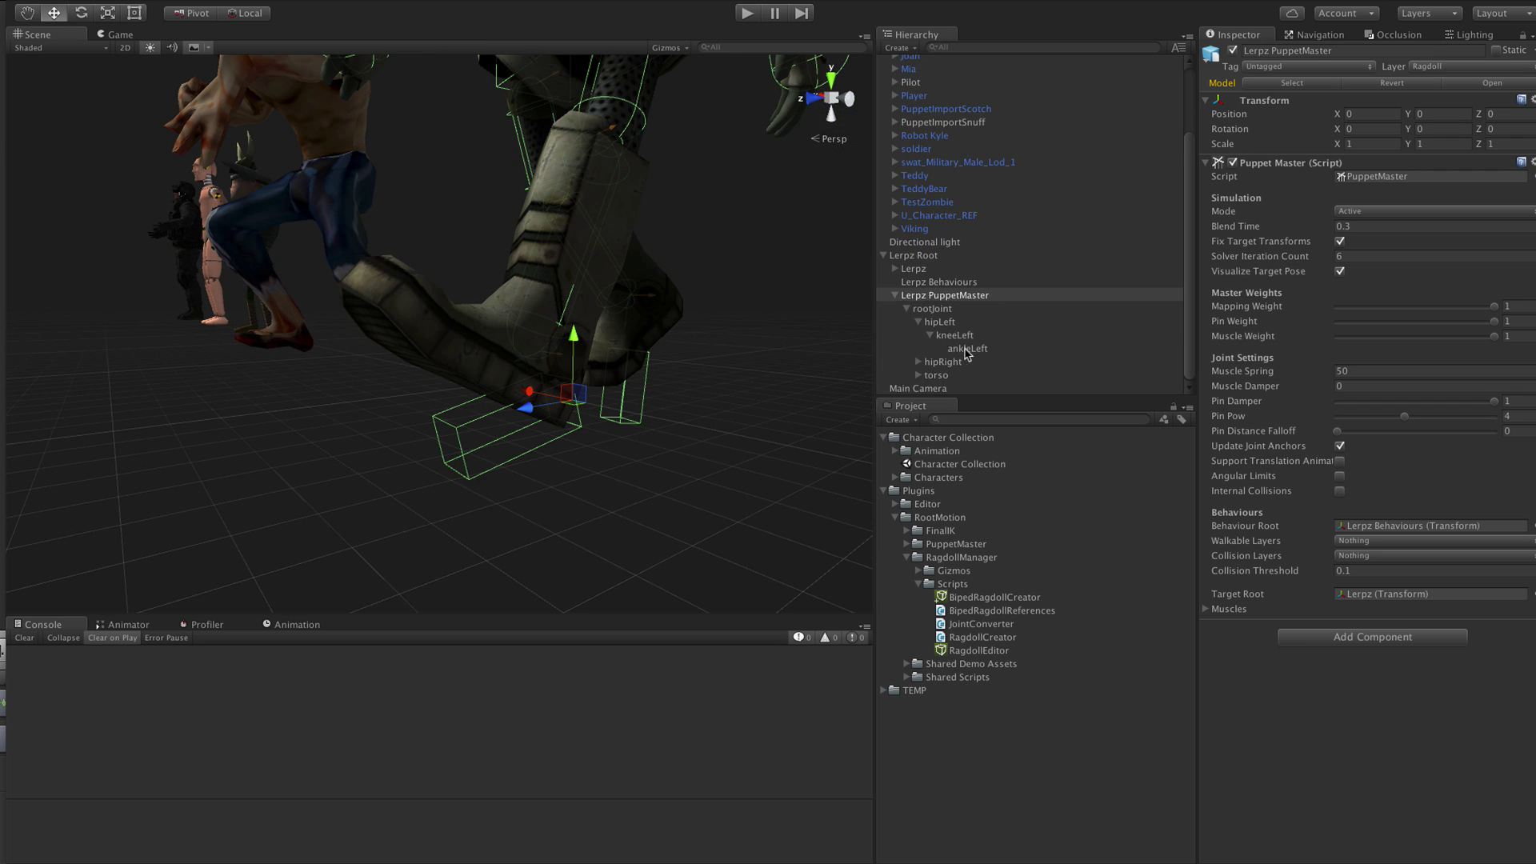
{"action": "left_click", "coordinate": [967, 349]}
{"action": "key", "text": "e"}
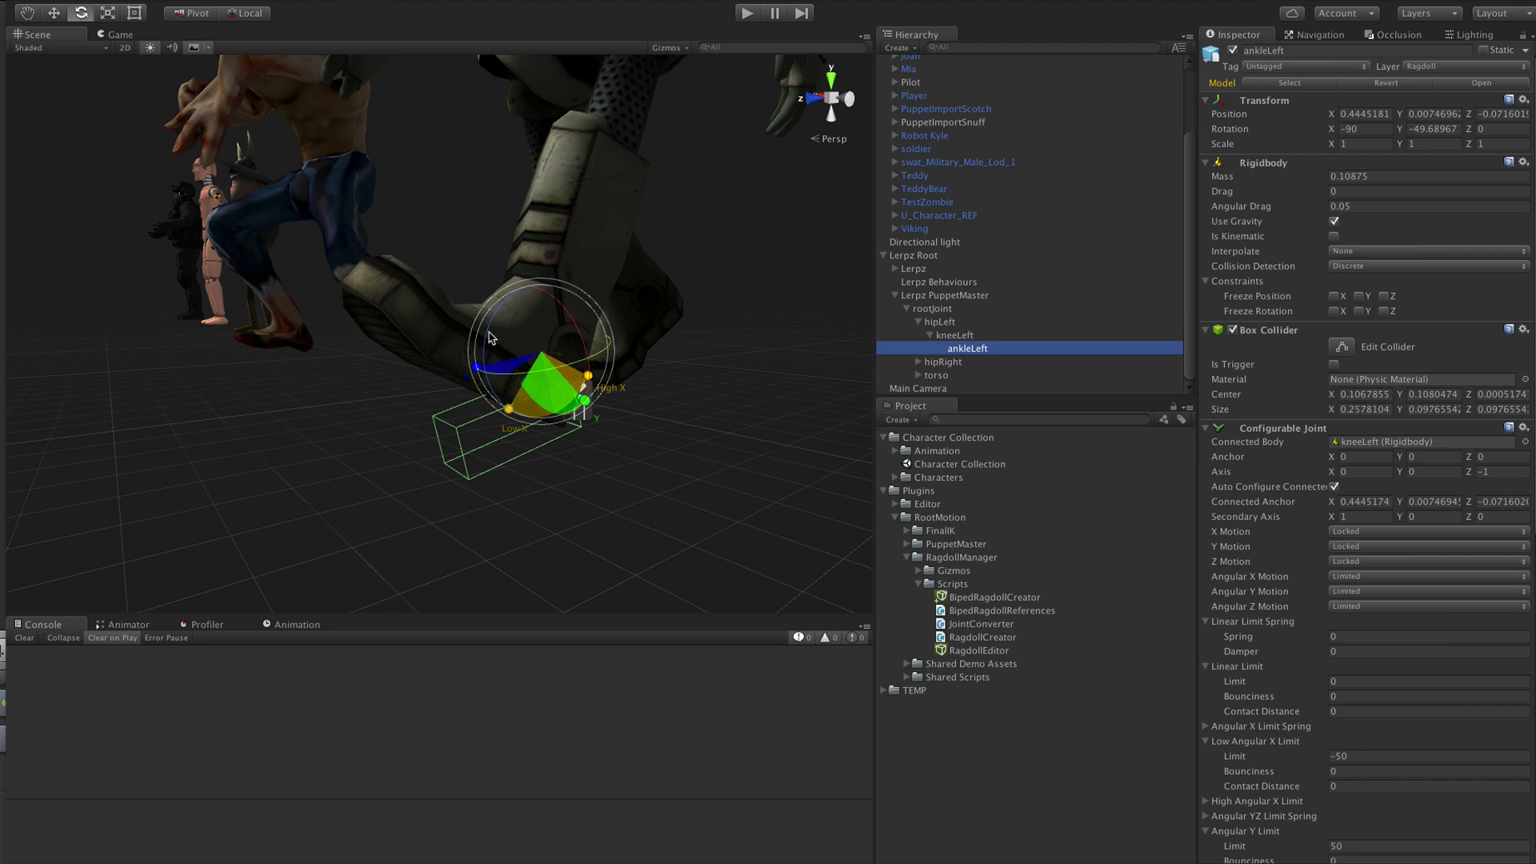
{"action": "left_click_drag", "start_coordinate": [491, 337], "coordinate": [538, 245]}
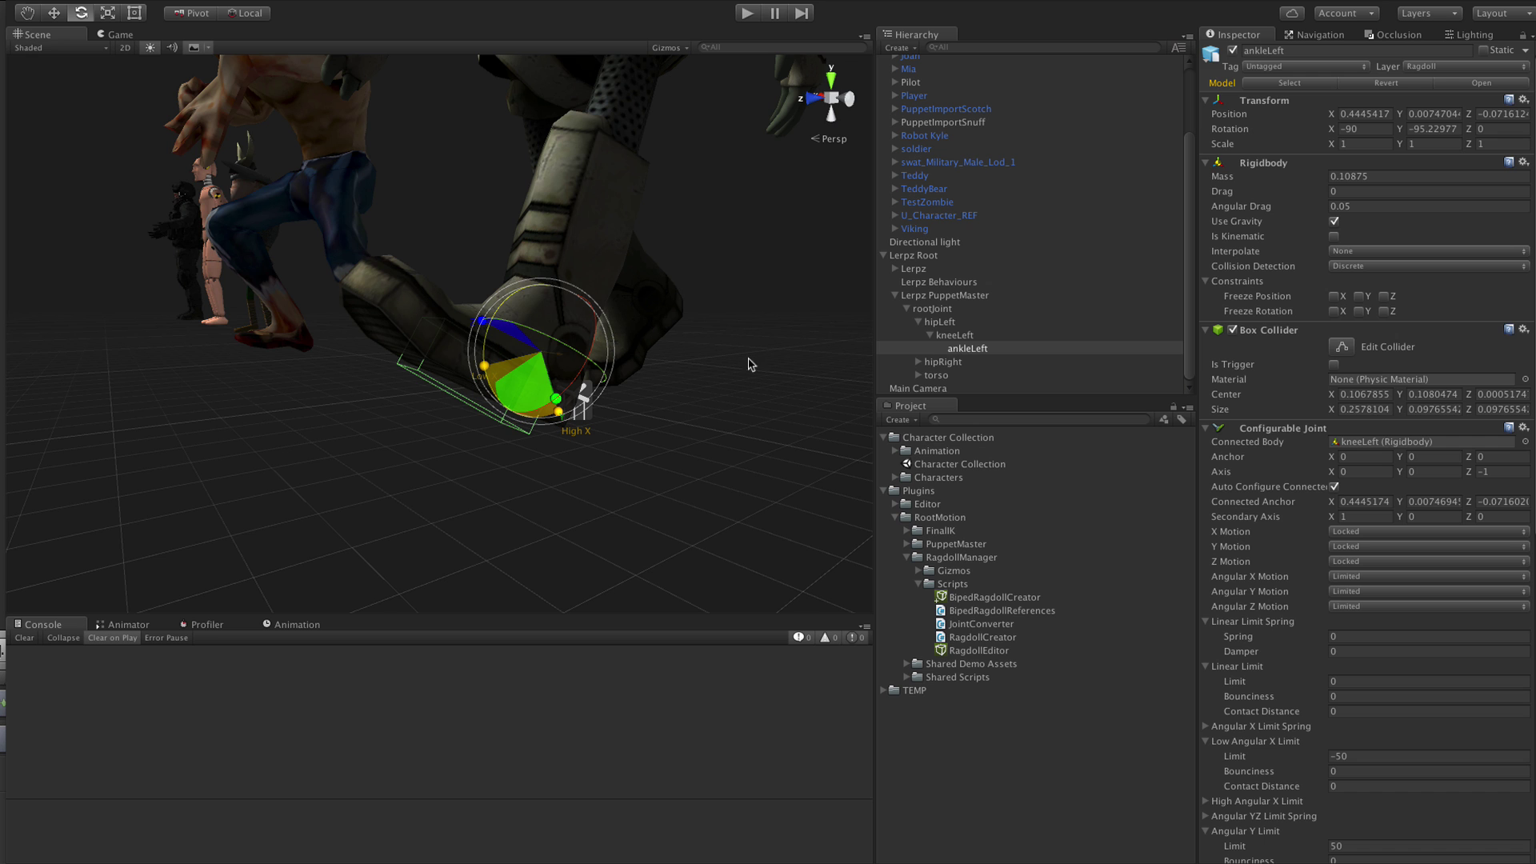
Select Lerpz PuppetMaster and examine its ragdoll colliders around the feet, body and arms
{"action": "left_click", "coordinate": [961, 296]}
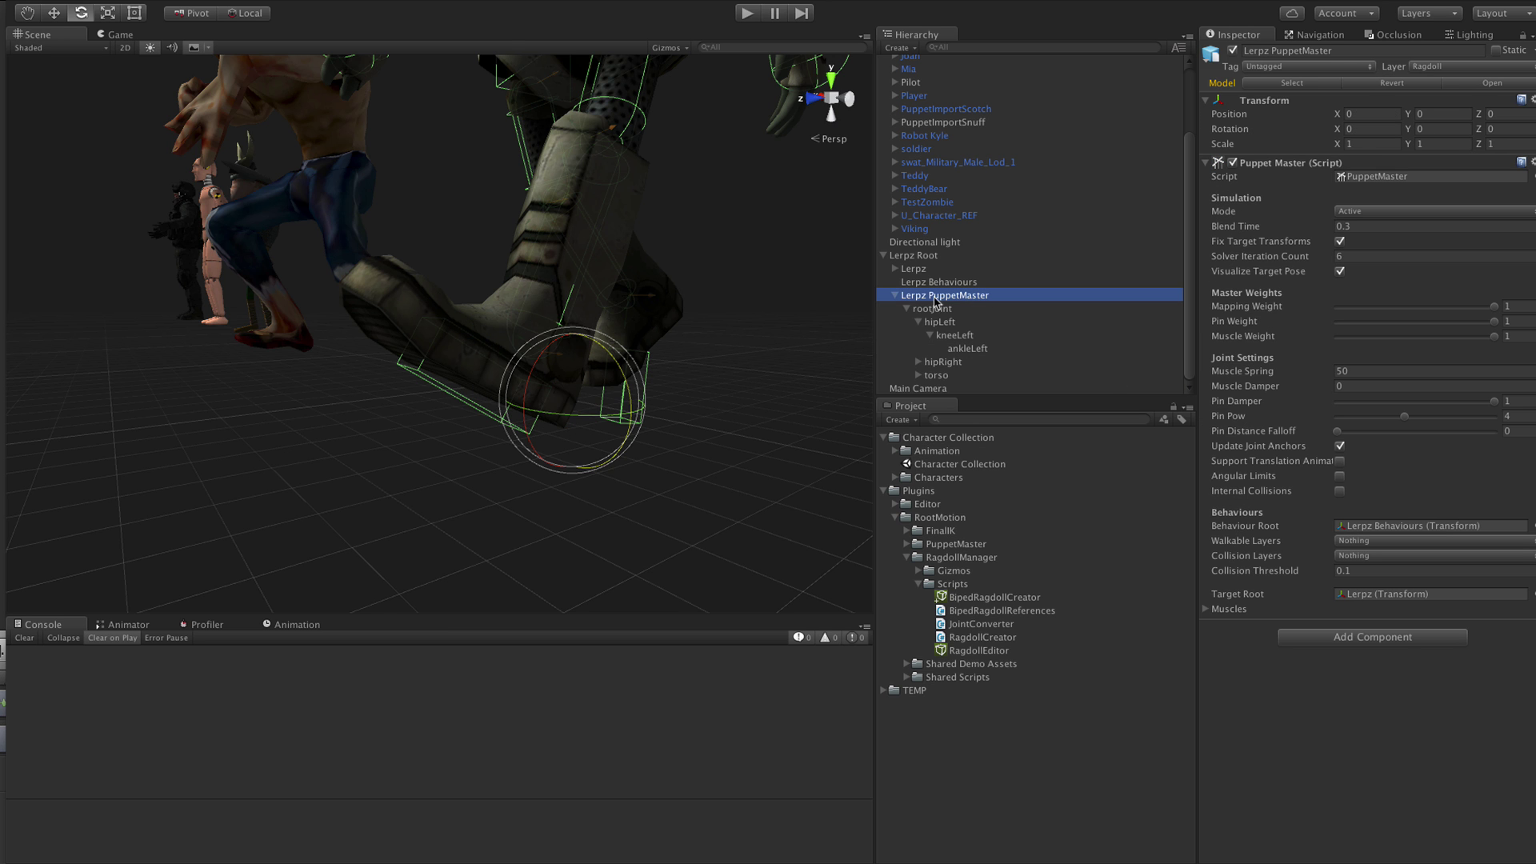
{"action": "scroll", "coordinate": [726, 360], "scroll_direction": "up", "scroll_amount": 3}
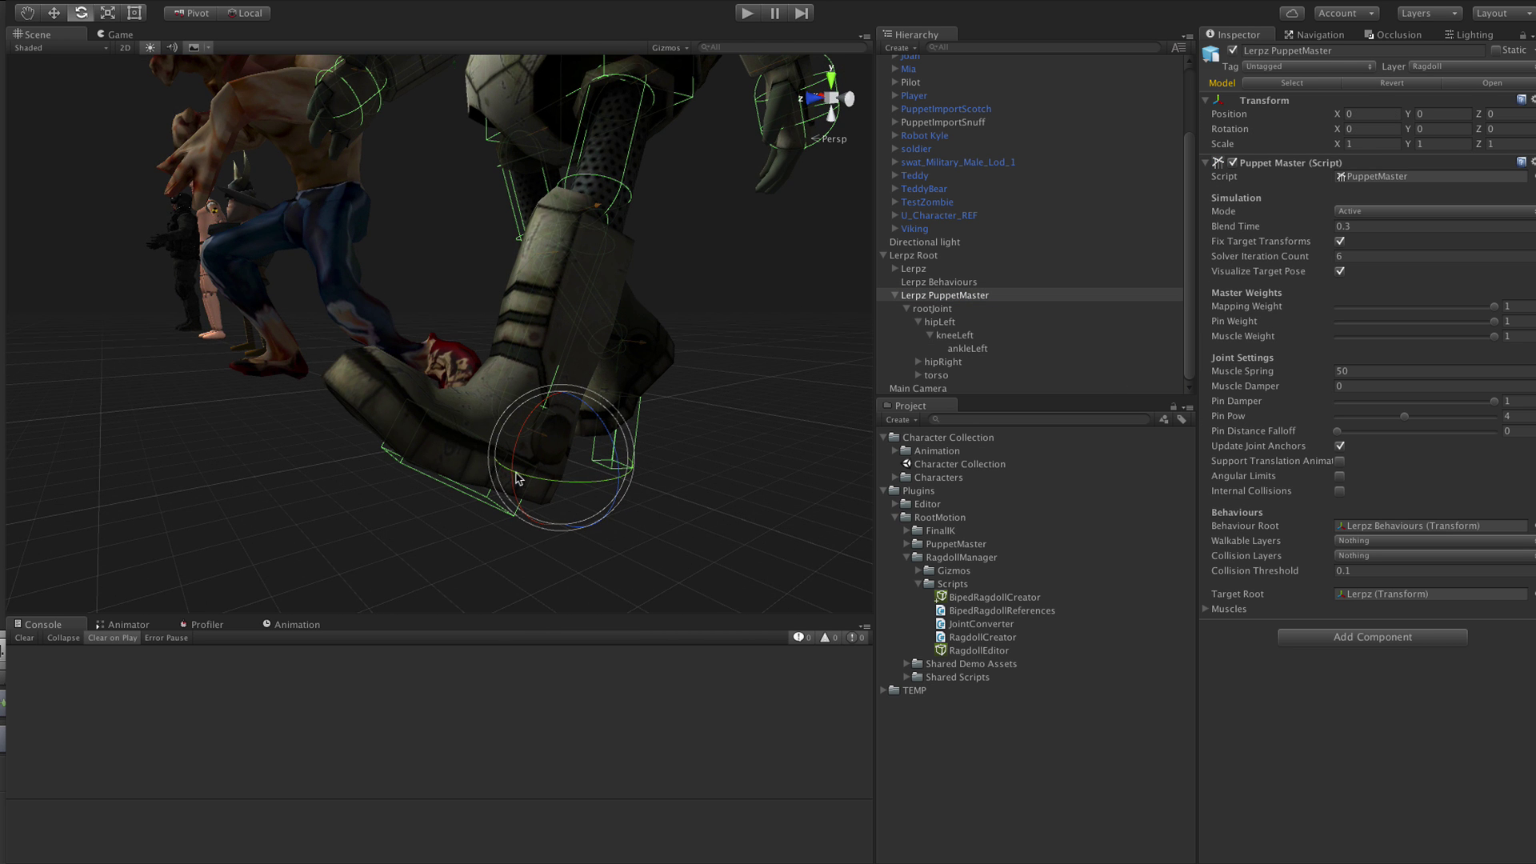
{"action": "scroll", "coordinate": [509, 460], "scroll_direction": "down", "scroll_amount": 5}
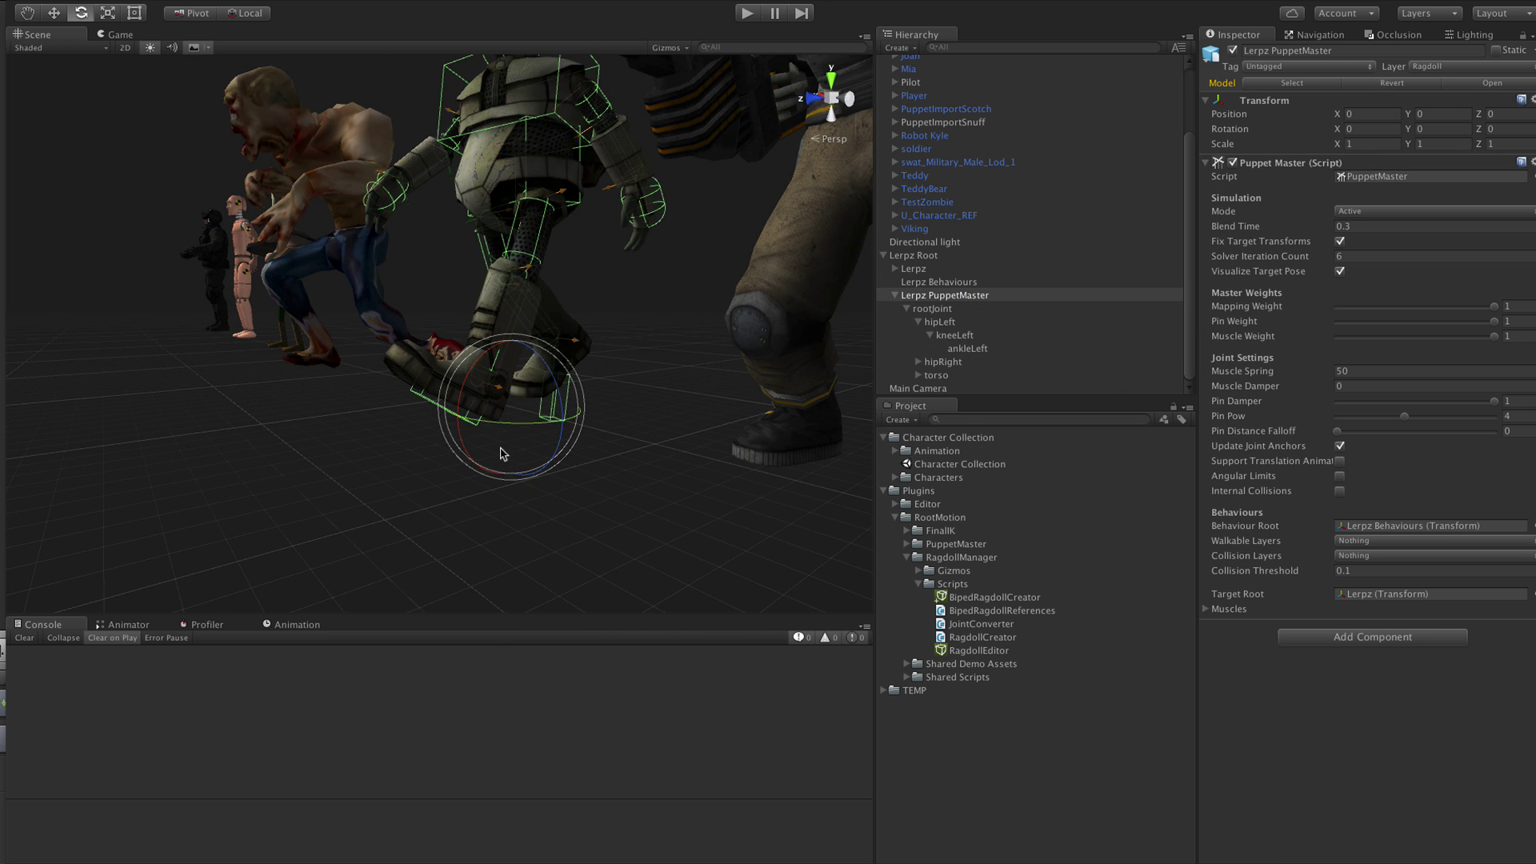
{"action": "scroll", "coordinate": [554, 316], "scroll_direction": "up", "scroll_amount": 4}
{"action": "middle_click_drag", "start_coordinate": [558, 336], "coordinate": [559, 478]}
{"action": "scroll", "coordinate": [559, 478], "scroll_direction": "down", "scroll_amount": 4}
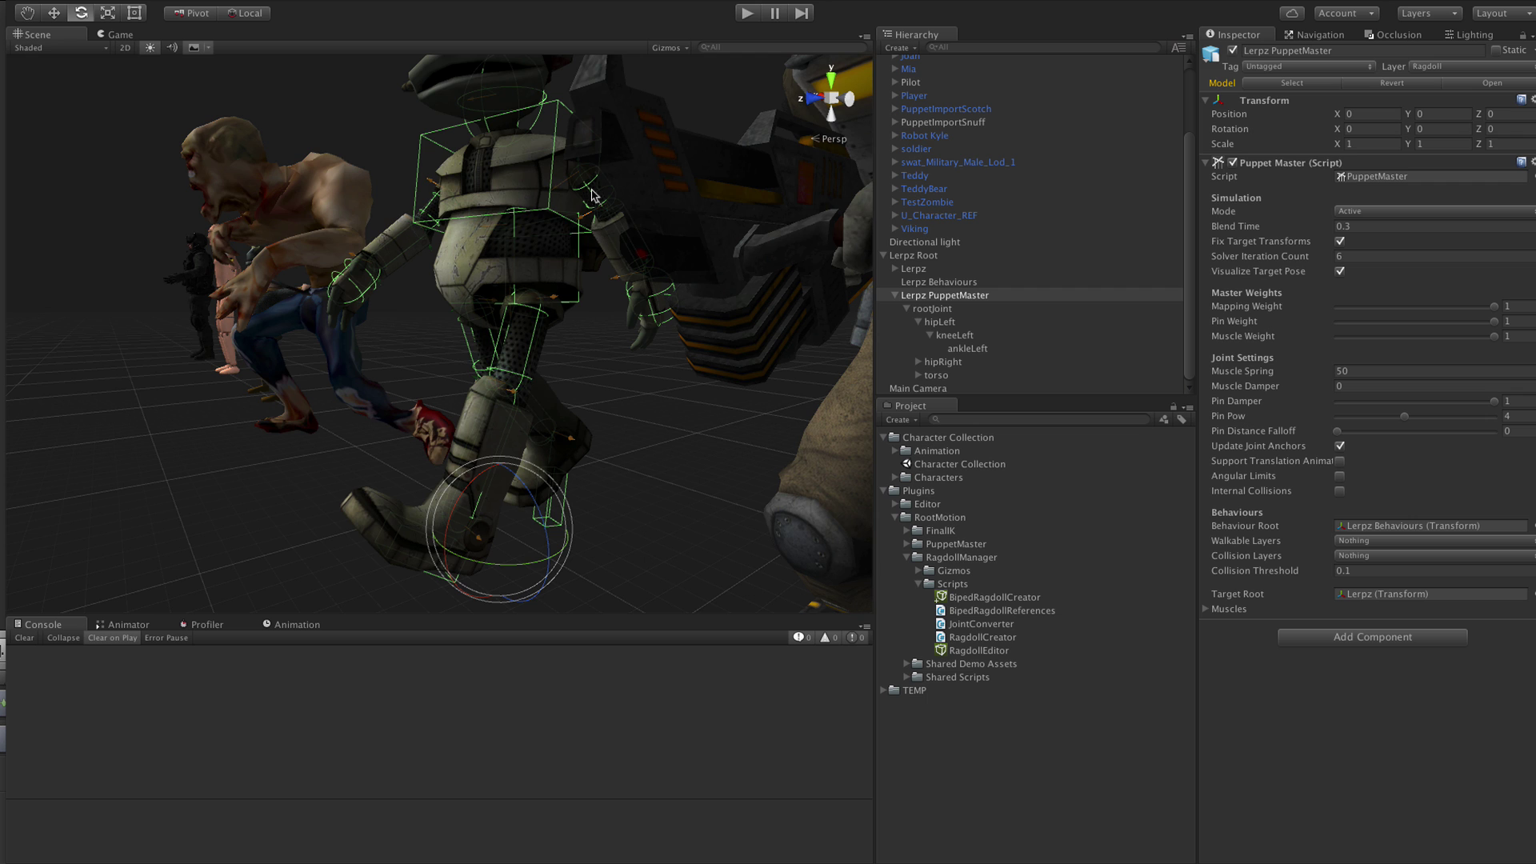
{"action": "scroll", "coordinate": [620, 408], "scroll_direction": "up", "scroll_amount": 3}
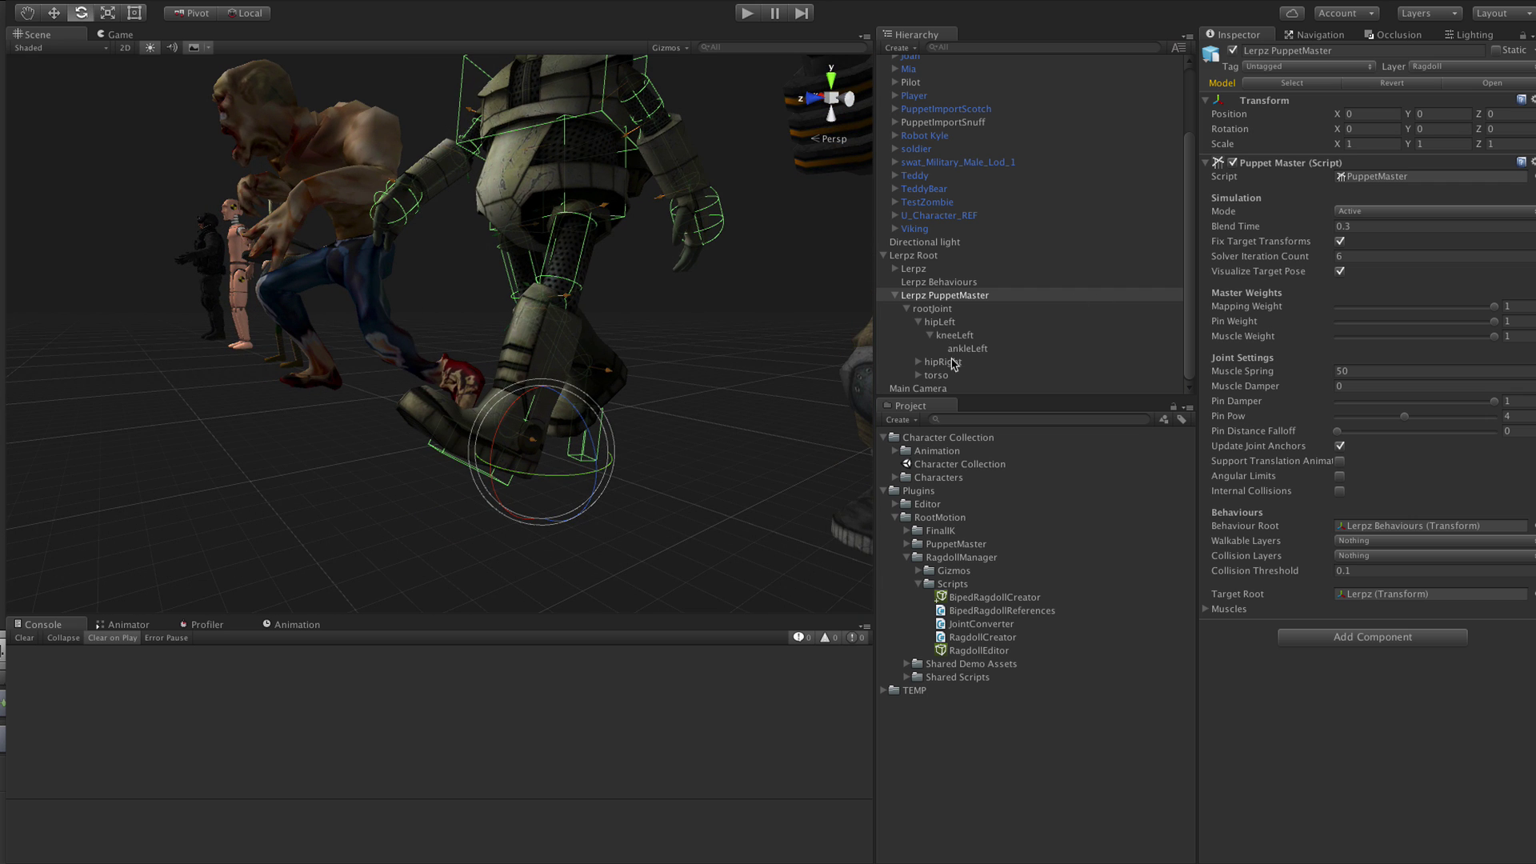
{"action": "scroll", "coordinate": [622, 425], "scroll_direction": "up", "scroll_amount": 1}
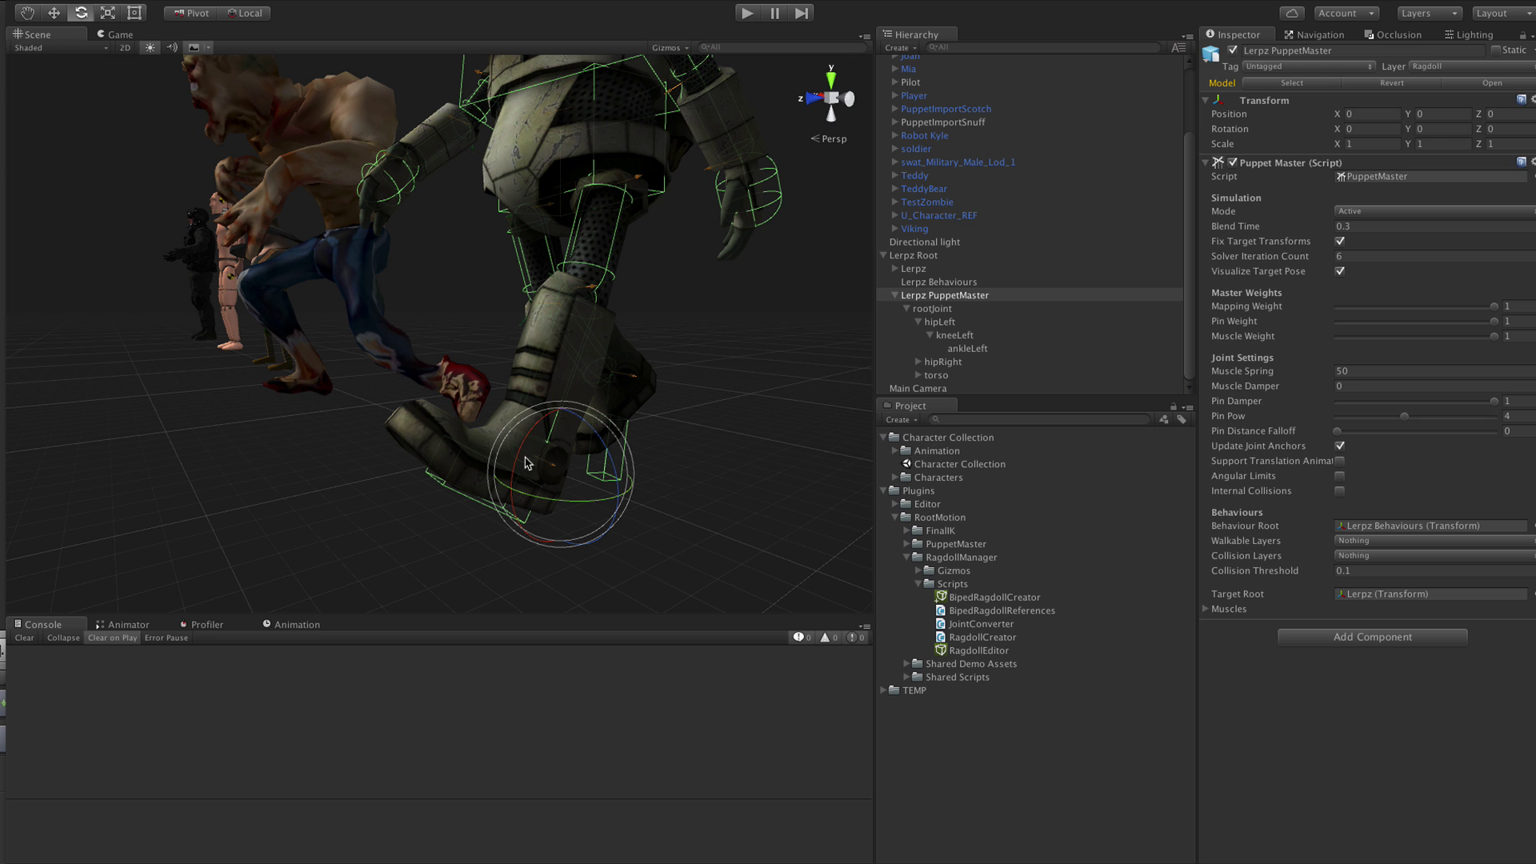
{"action": "scroll", "coordinate": [654, 400], "scroll_direction": "down", "scroll_amount": 5}
{"action": "left_click_drag", "start_coordinate": [622, 460], "coordinate": [672, 469], "text": "alt"}
{"action": "middle_click_drag", "start_coordinate": [672, 469], "coordinate": [527, 460]}
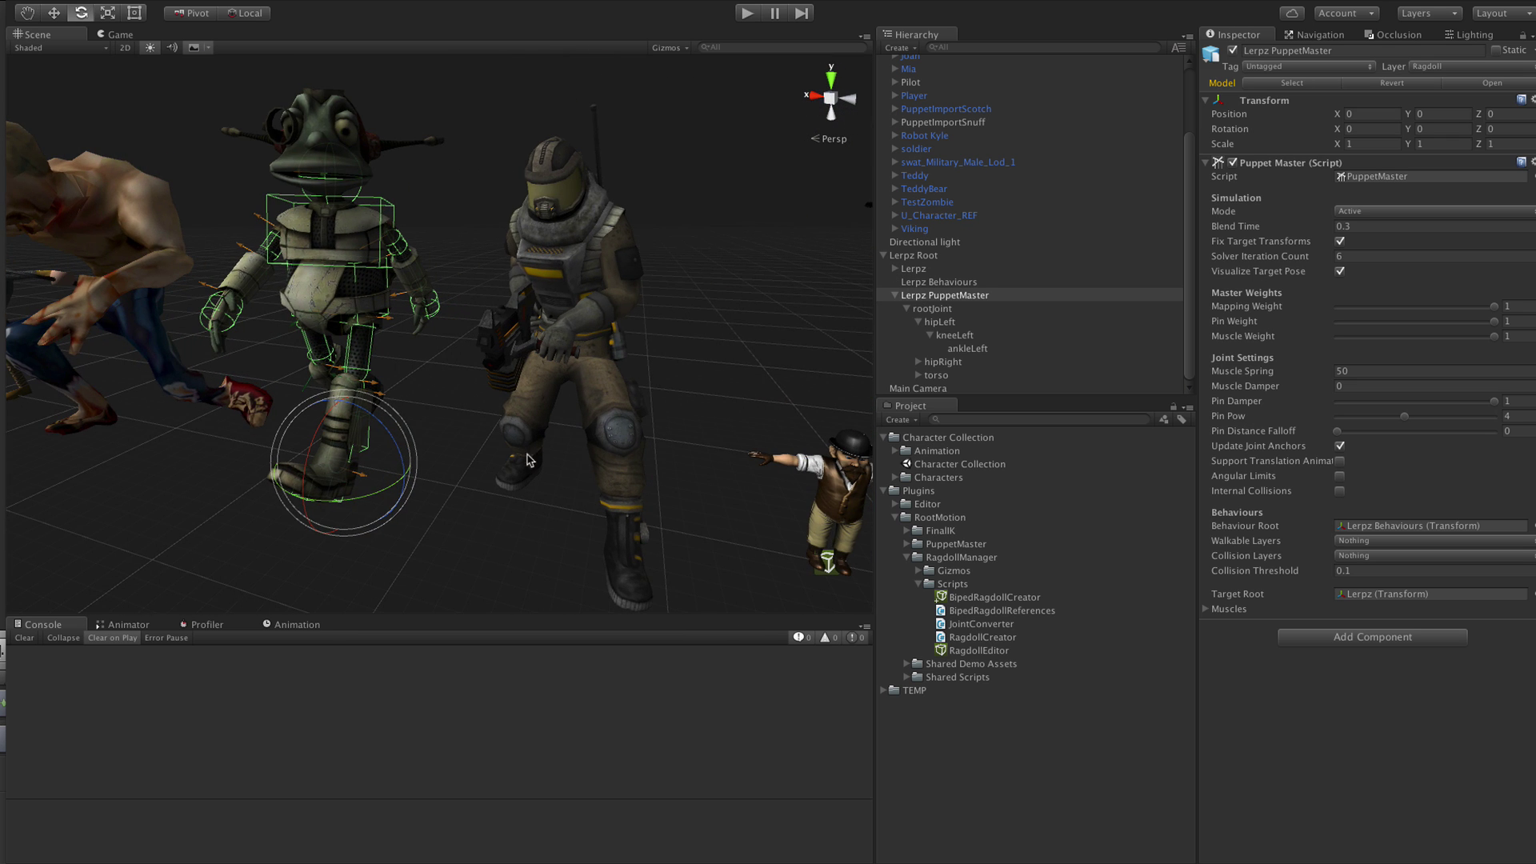
Collapse Lerpz Root, then select Pilot in the Characters group and frame it in the scene
{"action": "left_click", "coordinate": [883, 256]}
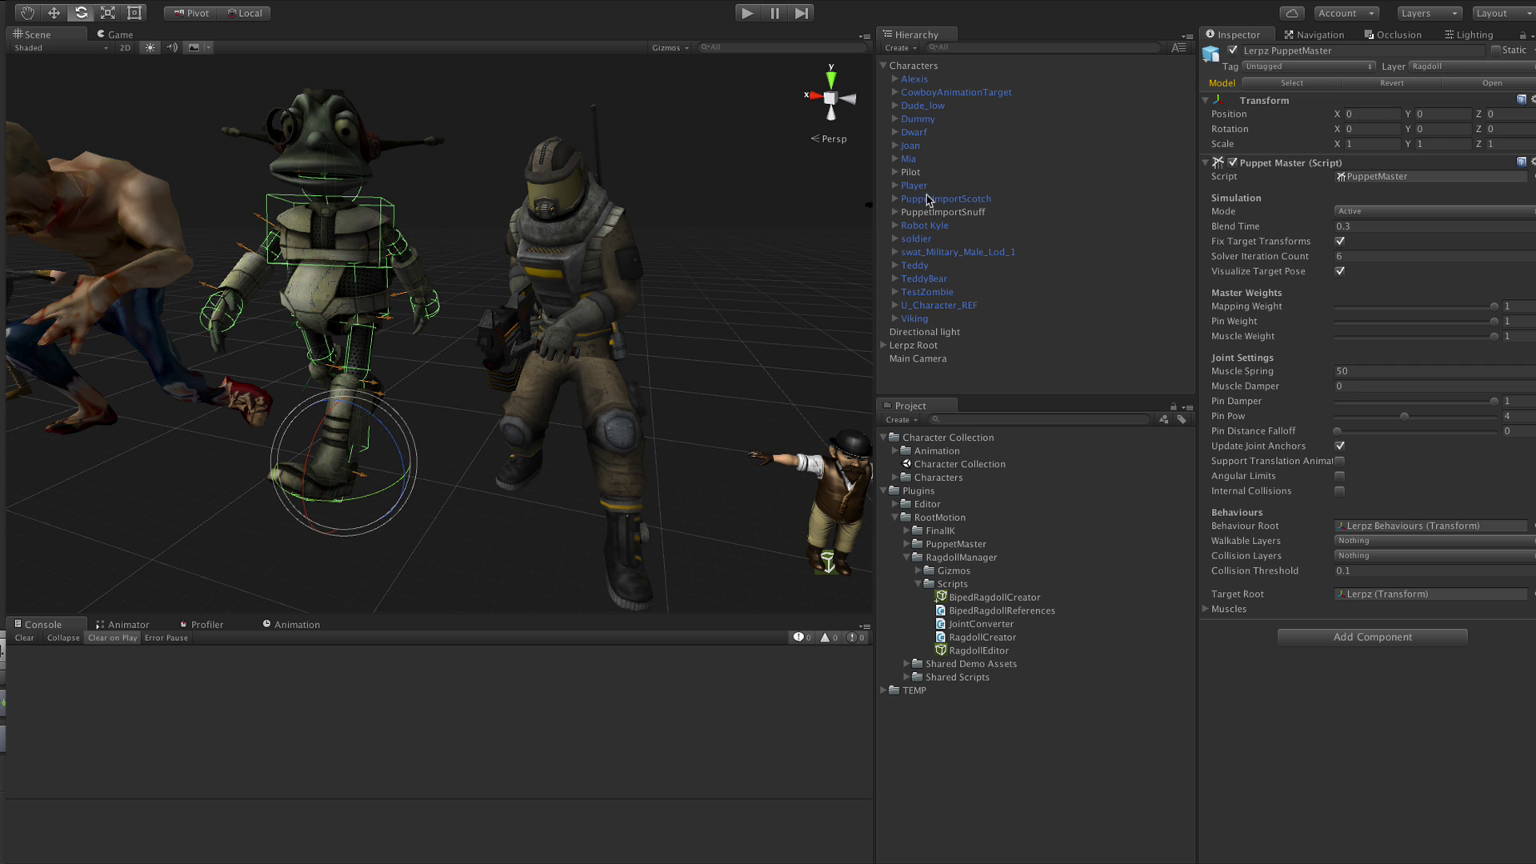
{"action": "left_click", "coordinate": [919, 160]}
{"action": "left_click", "coordinate": [915, 173]}
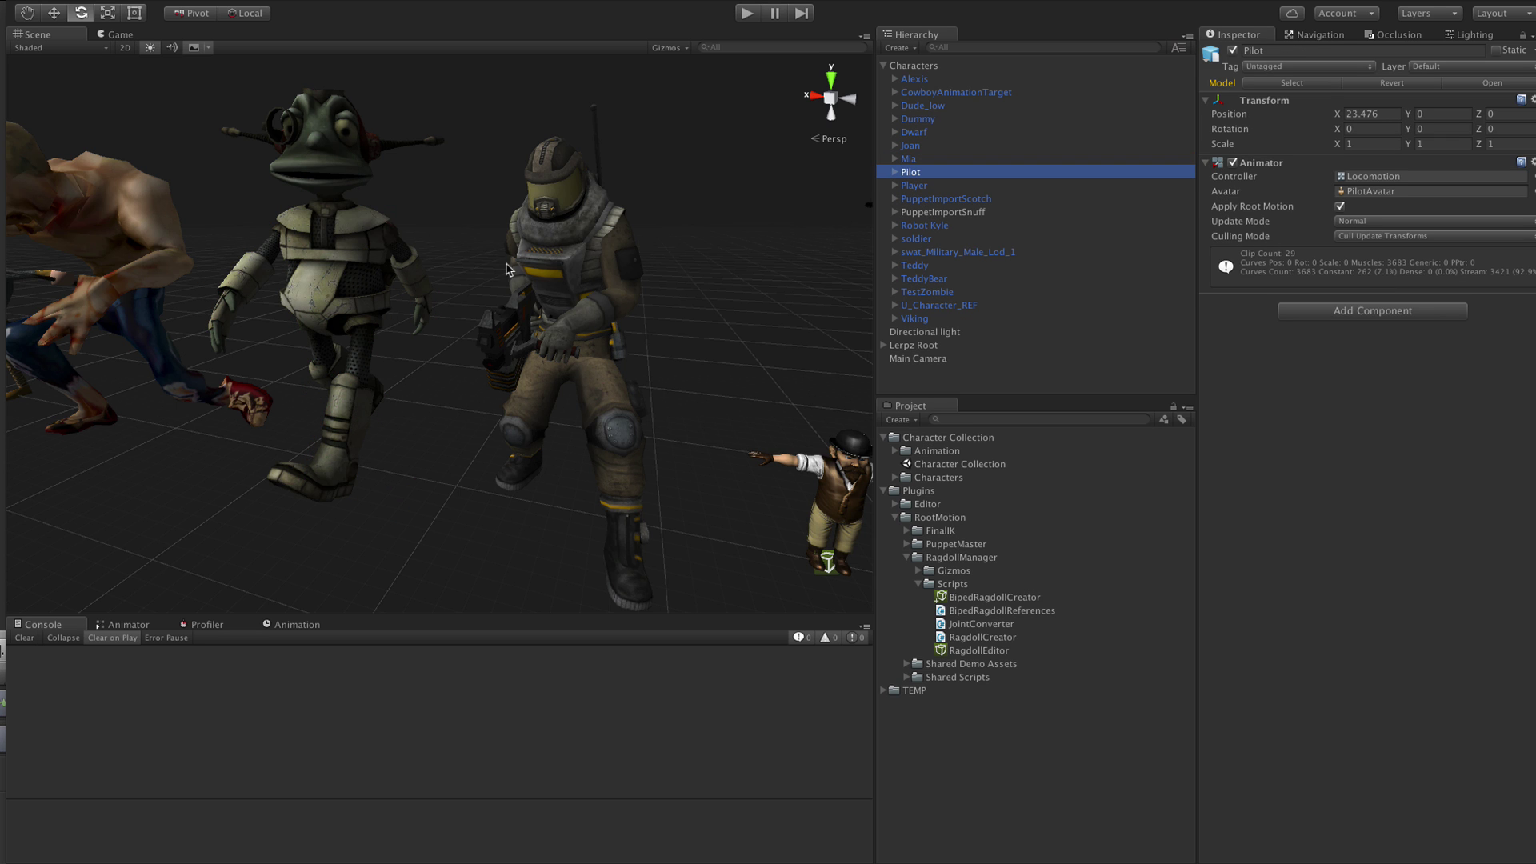
{"action": "key", "text": "f"}
Add a Biped Ragdoll Creator component to Pilot, create its ragdoll and view it from other angles
{"action": "left_click", "coordinate": [1359, 312]}
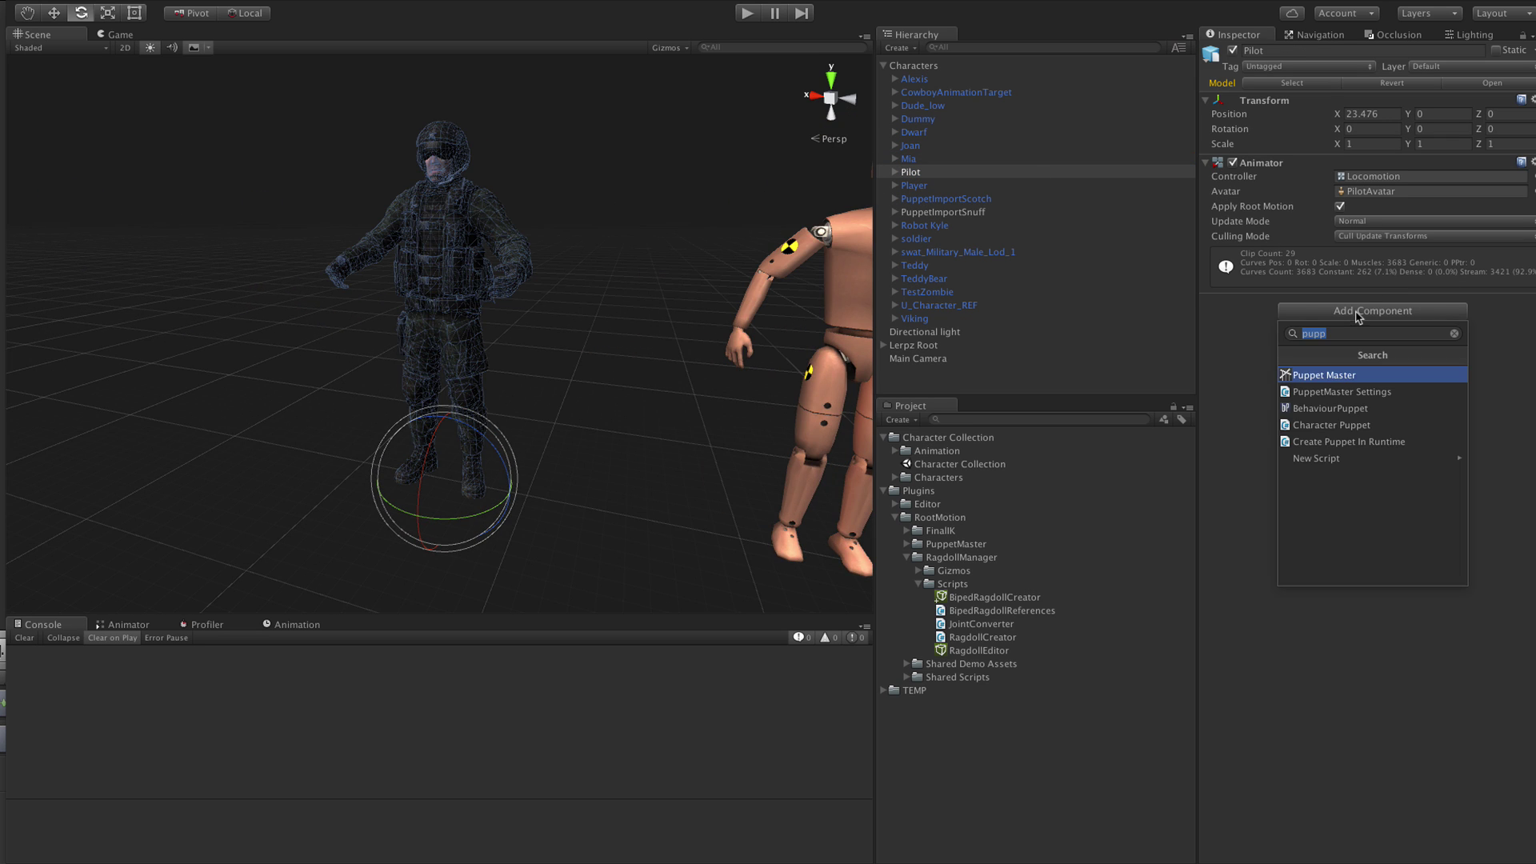
{"action": "type", "text": "biped"}
{"action": "key", "text": "Down"}
{"action": "key", "text": "Down"}
{"action": "key", "text": "Return"}
{"action": "left_click", "coordinate": [1337, 595]}
{"action": "left_click_drag", "start_coordinate": [559, 416], "coordinate": [480, 445], "text": "alt"}
{"action": "scroll", "coordinate": [541, 409], "scroll_direction": "down", "scroll_amount": 3}
{"action": "left_click_drag", "start_coordinate": [777, 405], "coordinate": [264, 596], "text": "alt"}
Select Player, add a Biped Ragdoll Creator component and create its ragdoll
{"action": "double_click", "coordinate": [913, 185]}
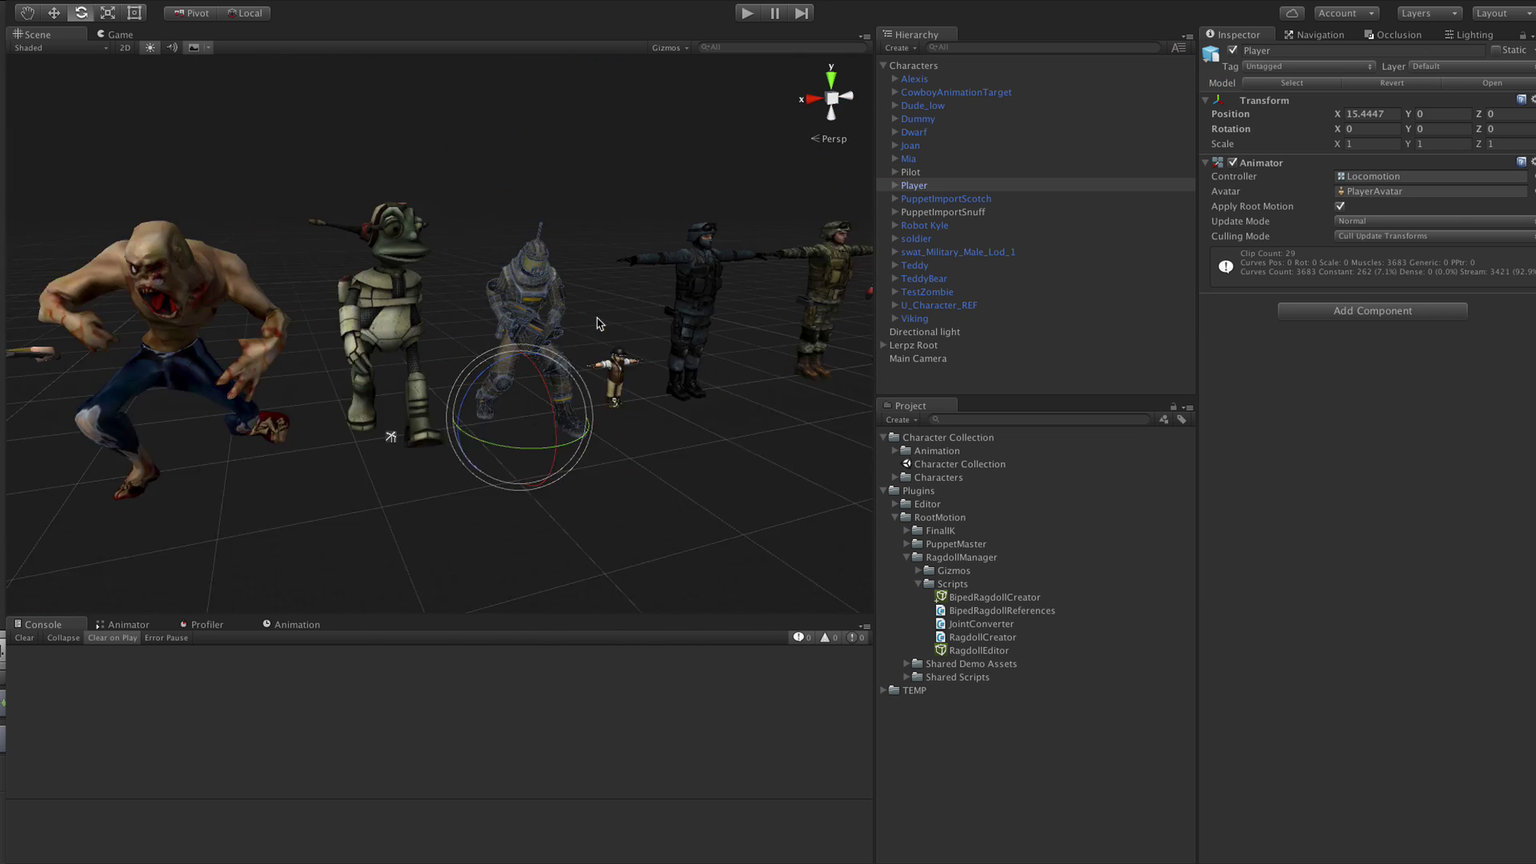
{"action": "left_click", "coordinate": [1384, 317]}
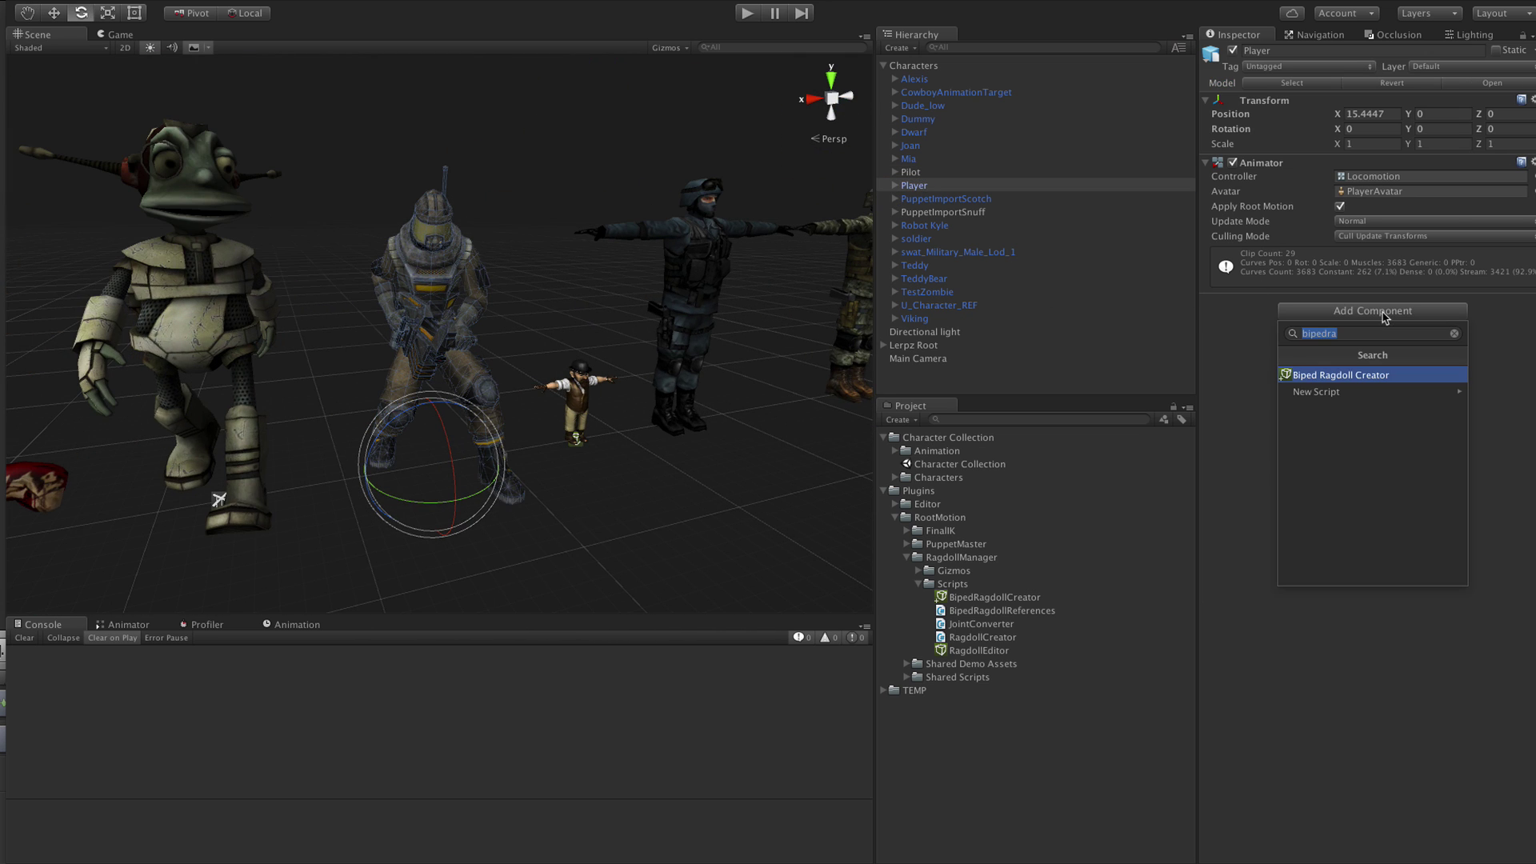
{"action": "left_click", "coordinate": [1344, 376]}
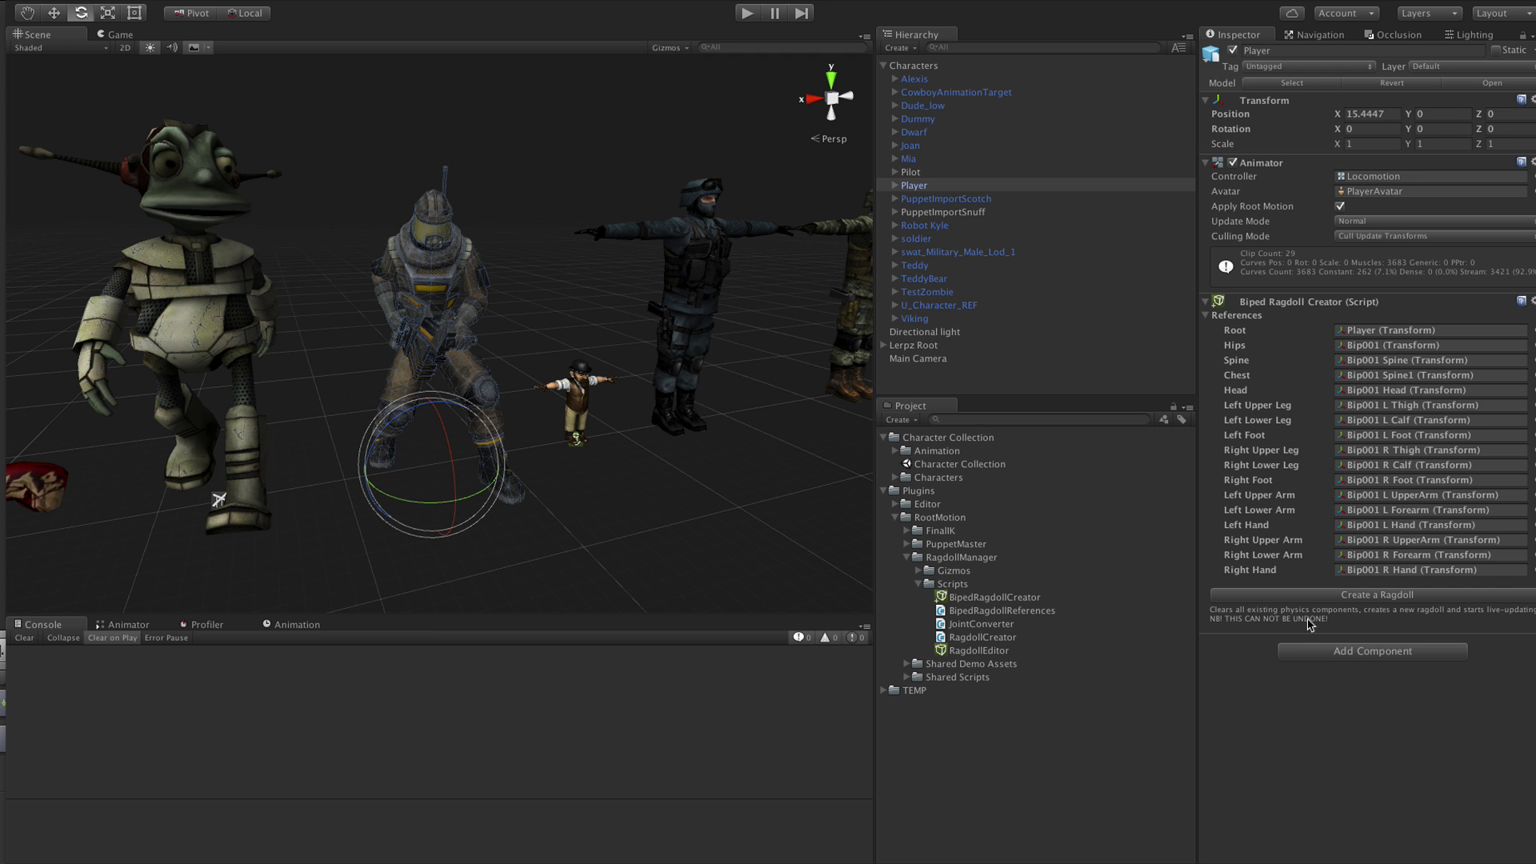
{"action": "left_click", "coordinate": [1342, 595]}
{"action": "left_click_drag", "start_coordinate": [537, 392], "coordinate": [800, 432], "text": "alt"}
Select and frame PuppetImportScotch, add a Biped Ragdoll Creator component and create its ragdoll
{"action": "double_click", "coordinate": [945, 198]}
{"action": "scroll", "coordinate": [587, 354], "scroll_direction": "up", "scroll_amount": 3}
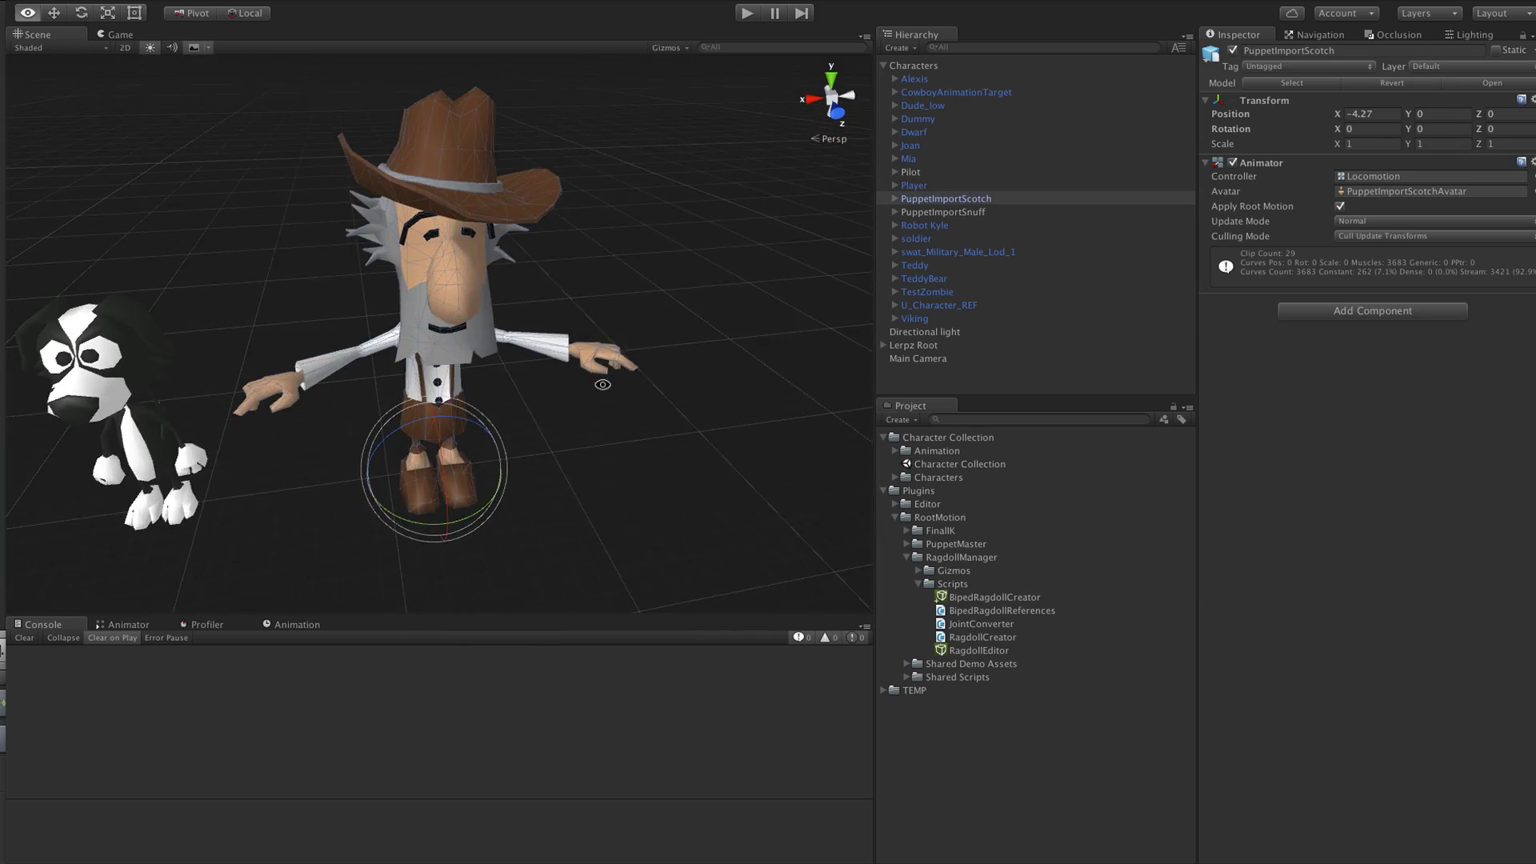
{"action": "left_click_drag", "start_coordinate": [587, 354], "coordinate": [688, 280], "text": "alt"}
{"action": "left_click", "coordinate": [1346, 315]}
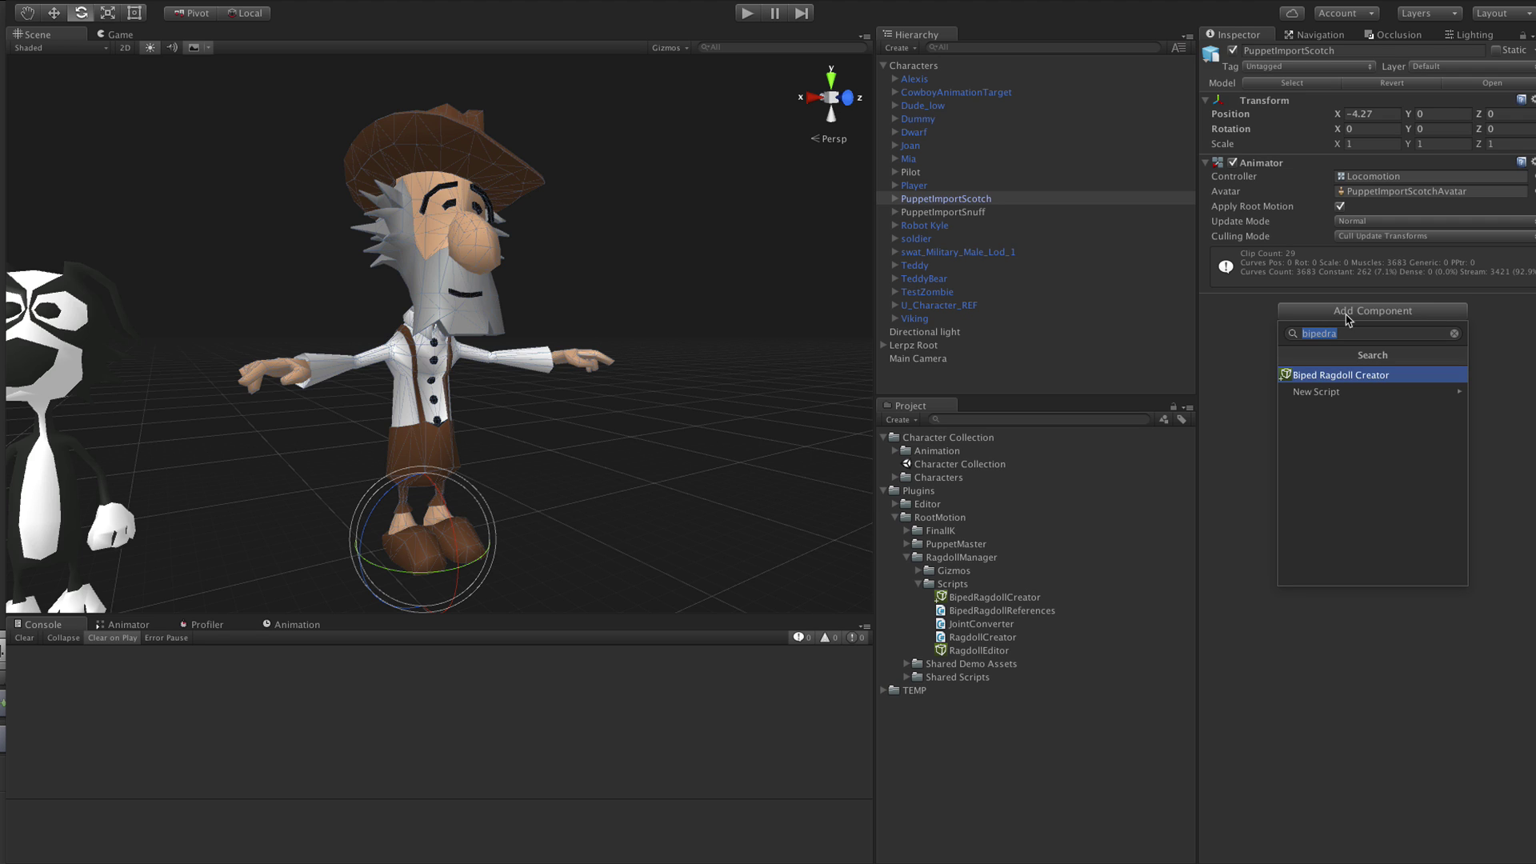
{"action": "key", "text": "Return"}
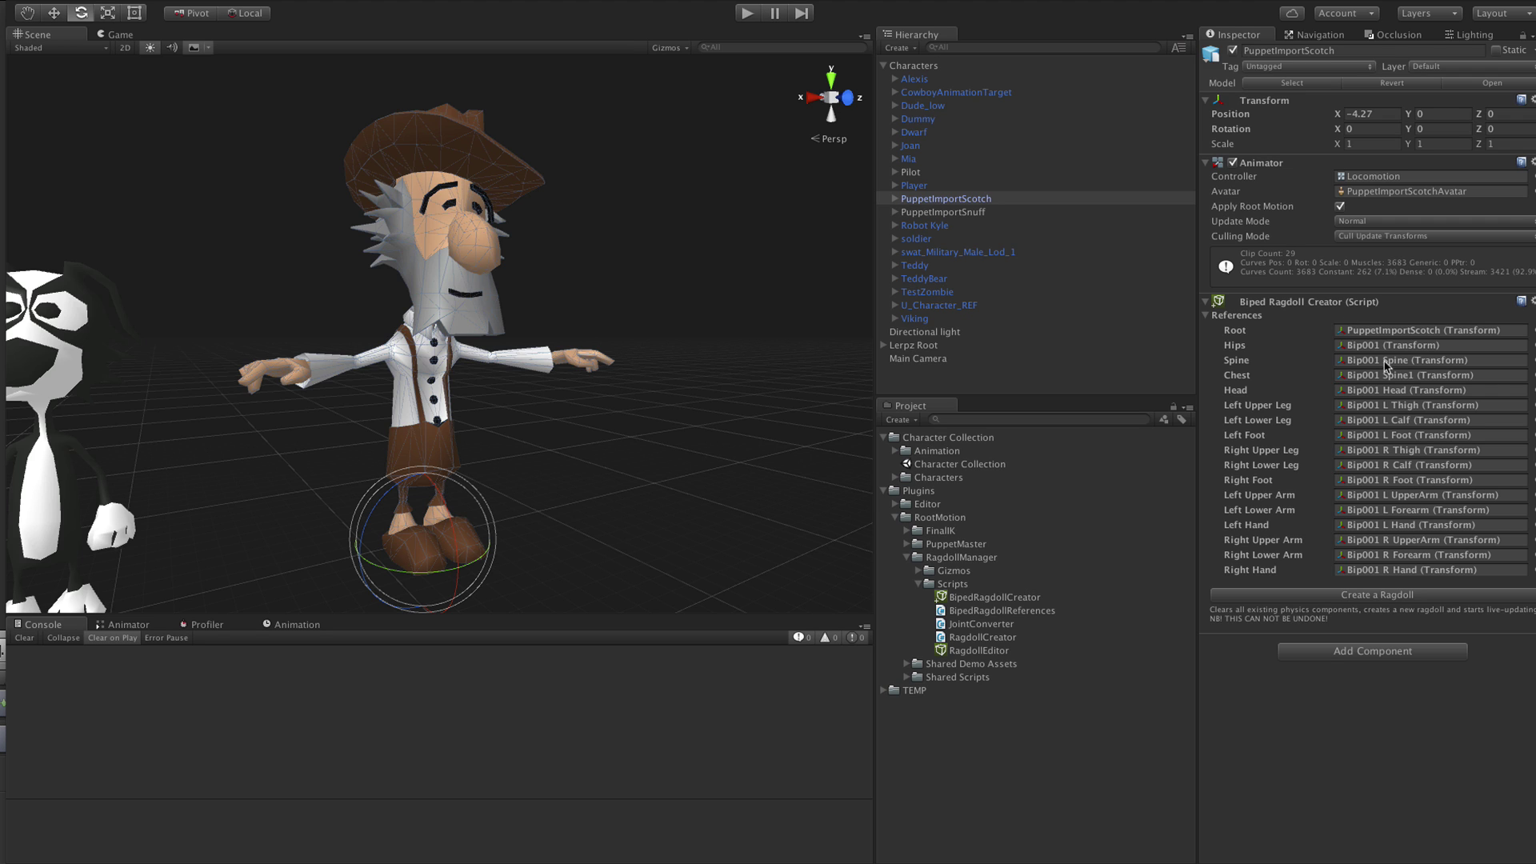
{"action": "left_click", "coordinate": [1365, 596]}
{"action": "left_click_drag", "start_coordinate": [592, 468], "coordinate": [704, 509], "text": "alt"}
Open PuppetImportScotch's ragdoll for manual editing, then reposition and scale its head collider
{"action": "scroll", "coordinate": [1452, 784], "scroll_direction": "down", "scroll_amount": 3}
{"action": "left_click", "coordinate": [1377, 806]}
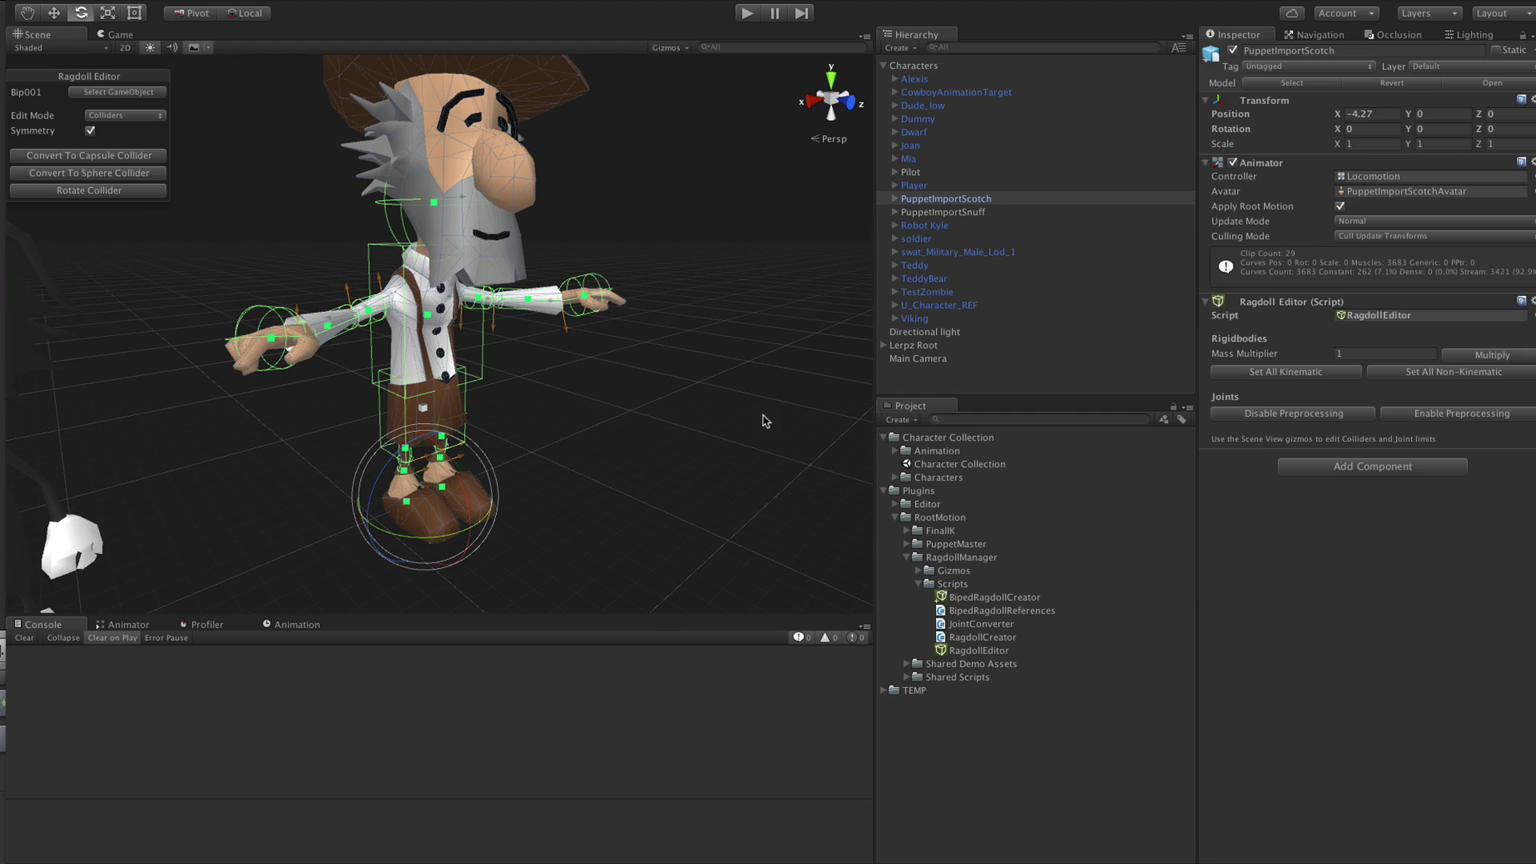
{"action": "left_click", "coordinate": [434, 202]}
{"action": "left_click_drag", "start_coordinate": [436, 248], "coordinate": [576, 271], "text": "alt"}
{"action": "key", "text": "w"}
{"action": "left_click_drag", "start_coordinate": [432, 210], "coordinate": [460, 180]}
{"action": "key", "text": "r"}
{"action": "left_click_drag", "start_coordinate": [450, 237], "coordinate": [454, 287]}
{"action": "left_click_drag", "start_coordinate": [595, 301], "coordinate": [482, 496], "text": "alt"}
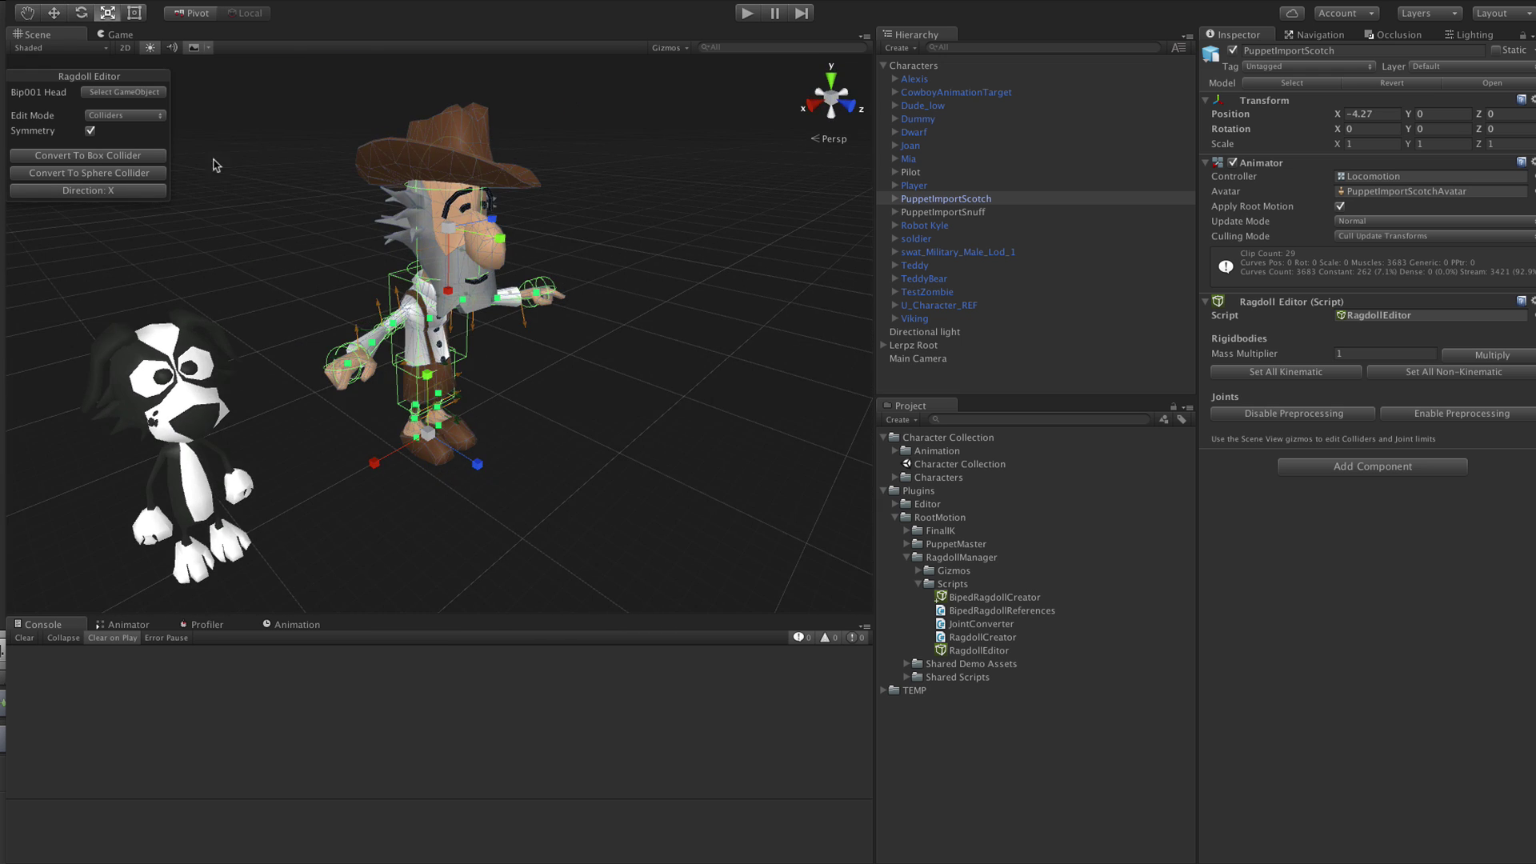
Set the Ragdoll Editor's edit mode to Joints and examine PuppetImportScotch's joint limits, including the left upper arm
{"action": "left_click", "coordinate": [126, 115]}
{"action": "left_click", "coordinate": [120, 128]}
{"action": "scroll", "coordinate": [404, 331], "scroll_direction": "up", "scroll_amount": 3}
{"action": "scroll", "coordinate": [404, 330], "scroll_direction": "up", "scroll_amount": 3}
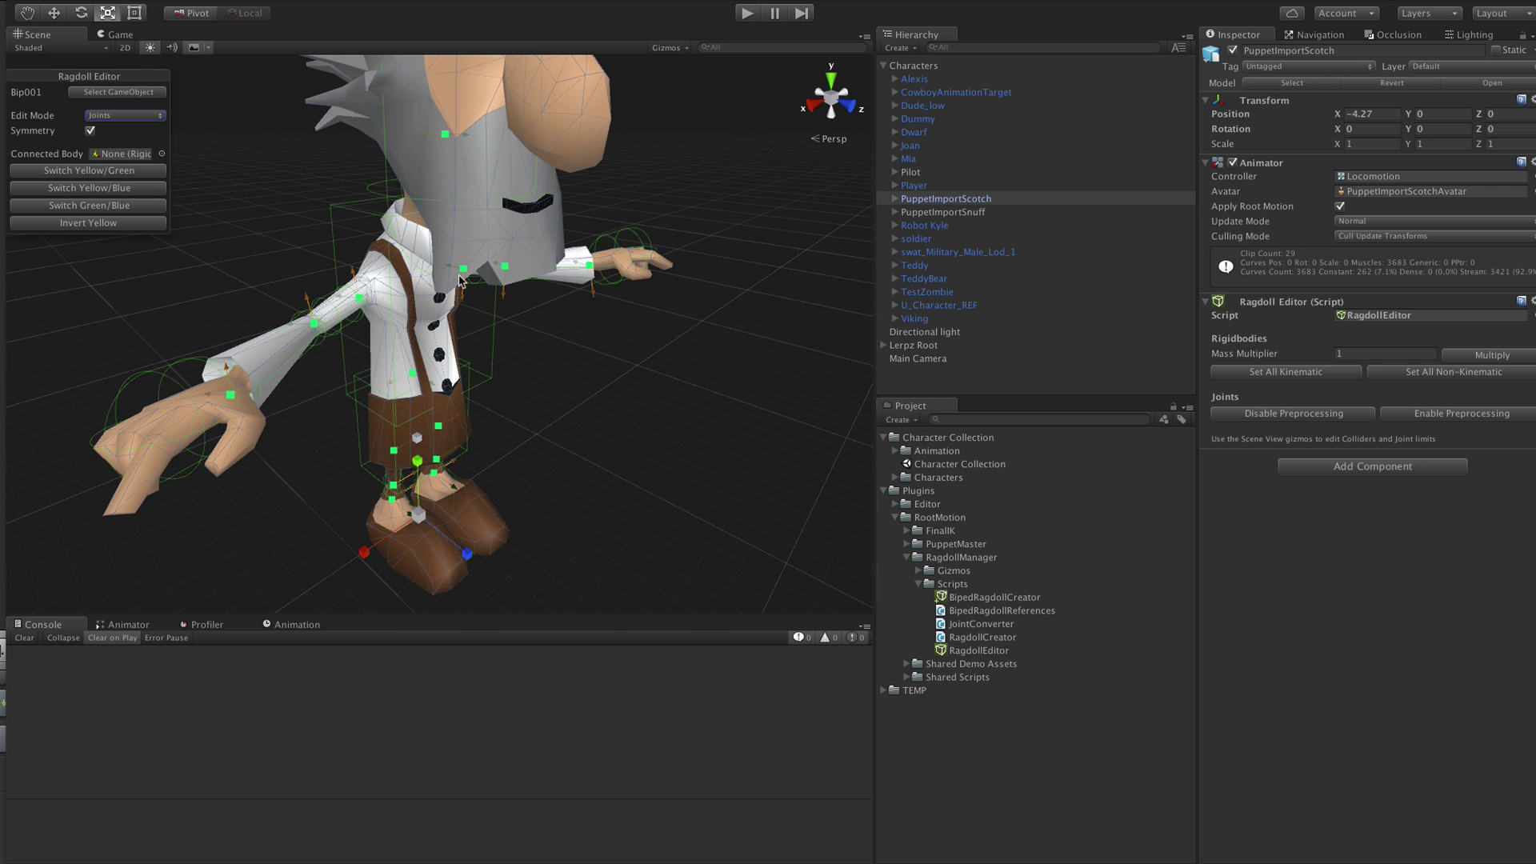
{"action": "left_click", "coordinate": [468, 254]}
{"action": "left_click_drag", "start_coordinate": [656, 368], "coordinate": [488, 438], "text": "alt"}
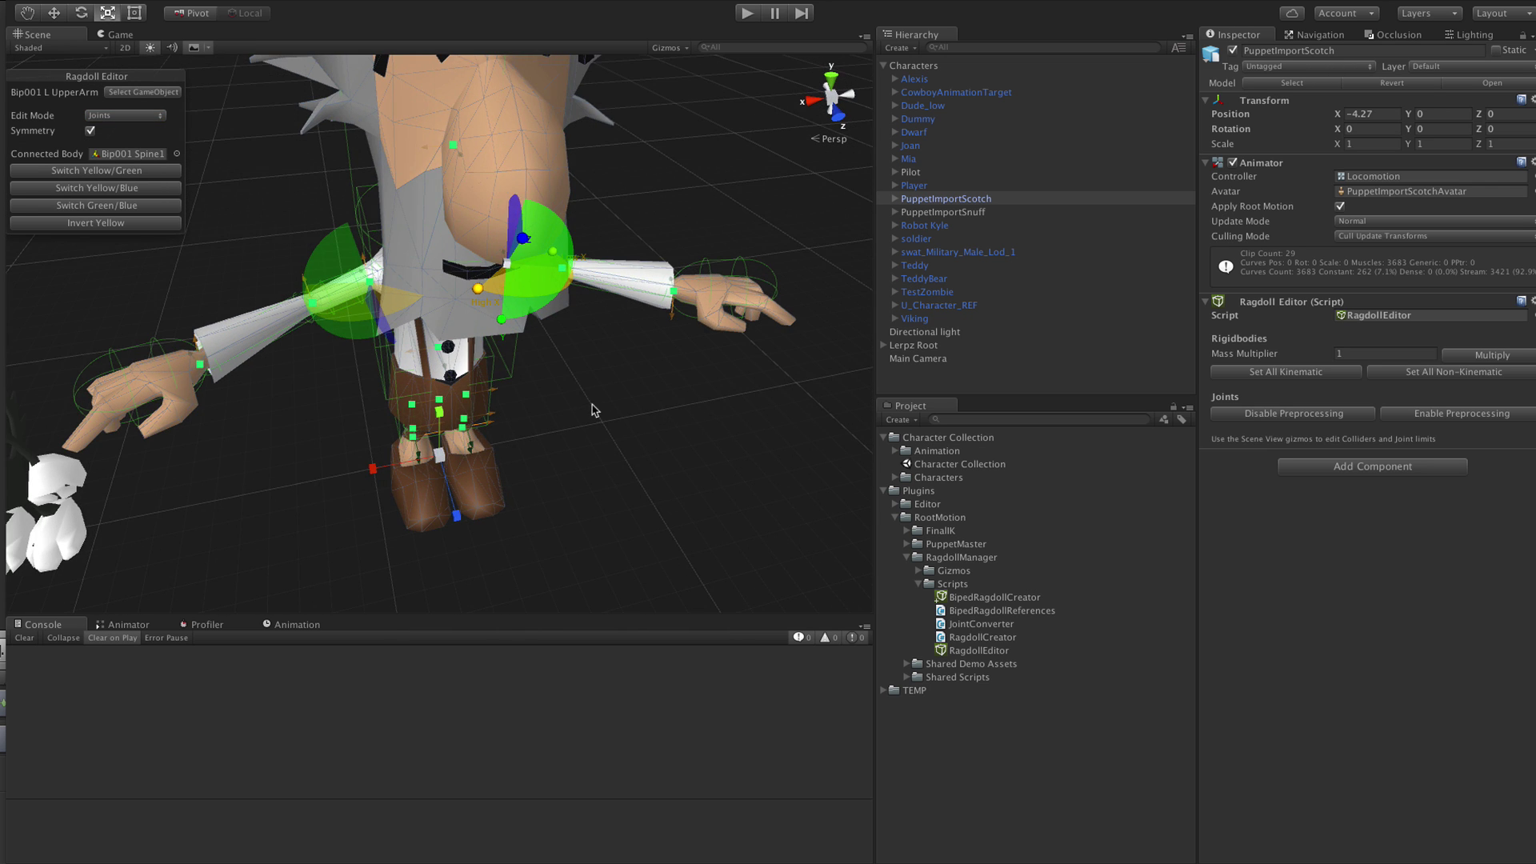
{"action": "left_click_drag", "start_coordinate": [594, 410], "coordinate": [482, 343], "text": "alt"}
{"action": "left_click", "coordinate": [456, 480]}
{"action": "left_click_drag", "start_coordinate": [768, 488], "coordinate": [625, 421], "text": "alt"}
{"action": "middle_click_drag", "start_coordinate": [625, 421], "coordinate": [616, 291]}
{"action": "left_click_drag", "start_coordinate": [658, 422], "coordinate": [696, 434], "text": "alt"}
{"action": "left_click", "coordinate": [477, 434]}
{"action": "scroll", "coordinate": [695, 434], "scroll_direction": "down", "scroll_amount": 5}
Select and frame PuppetImportSnuff, add a Biped Ragdoll Creator component and create its ragdoll
{"action": "left_click", "coordinate": [943, 212]}
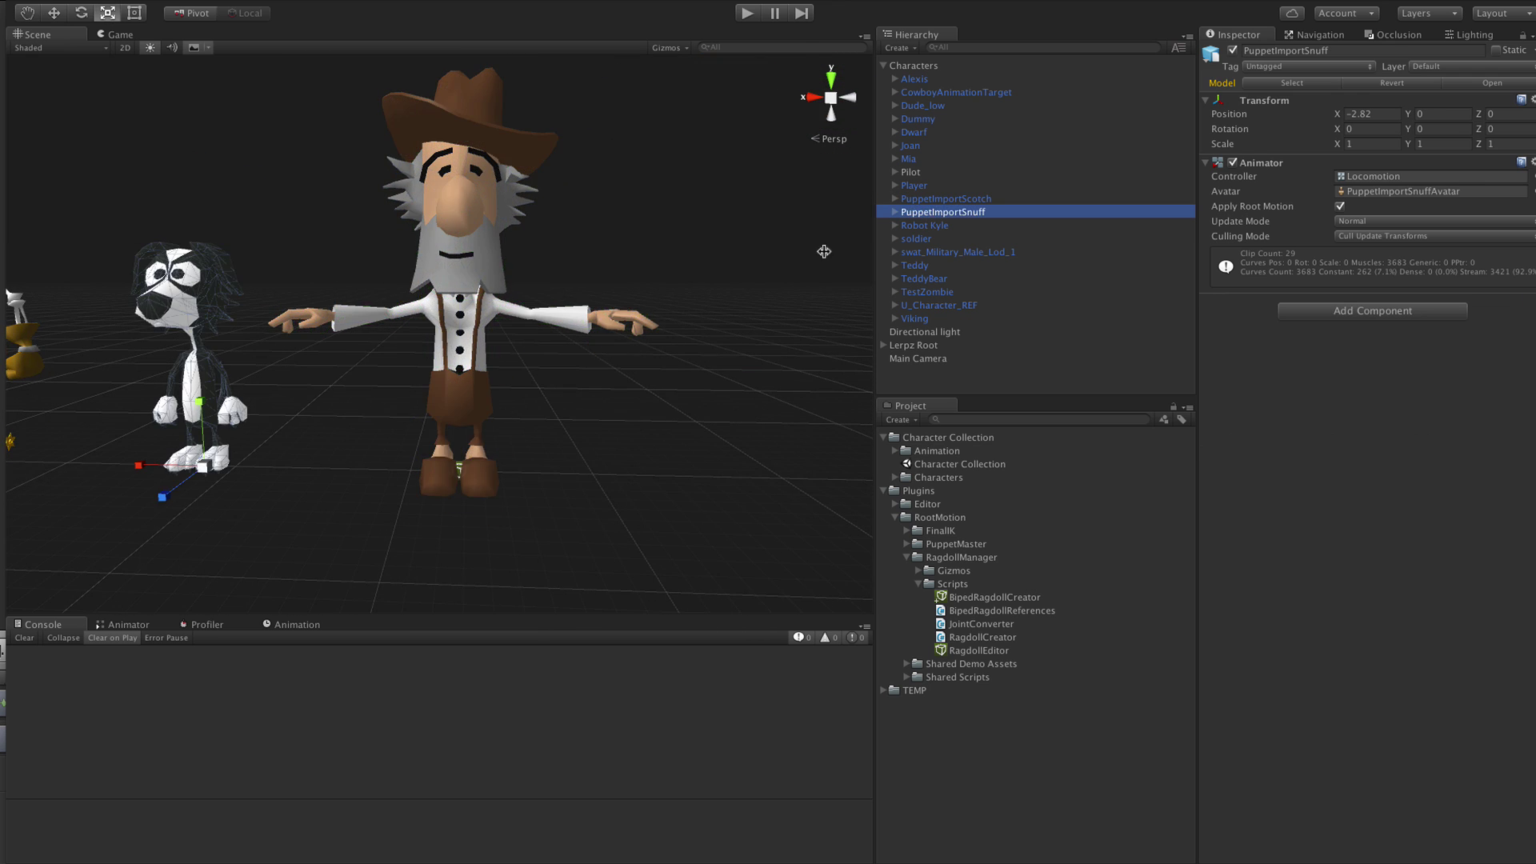
{"action": "key", "text": "f"}
{"action": "left_click", "coordinate": [1367, 312]}
{"action": "key", "text": "Return"}
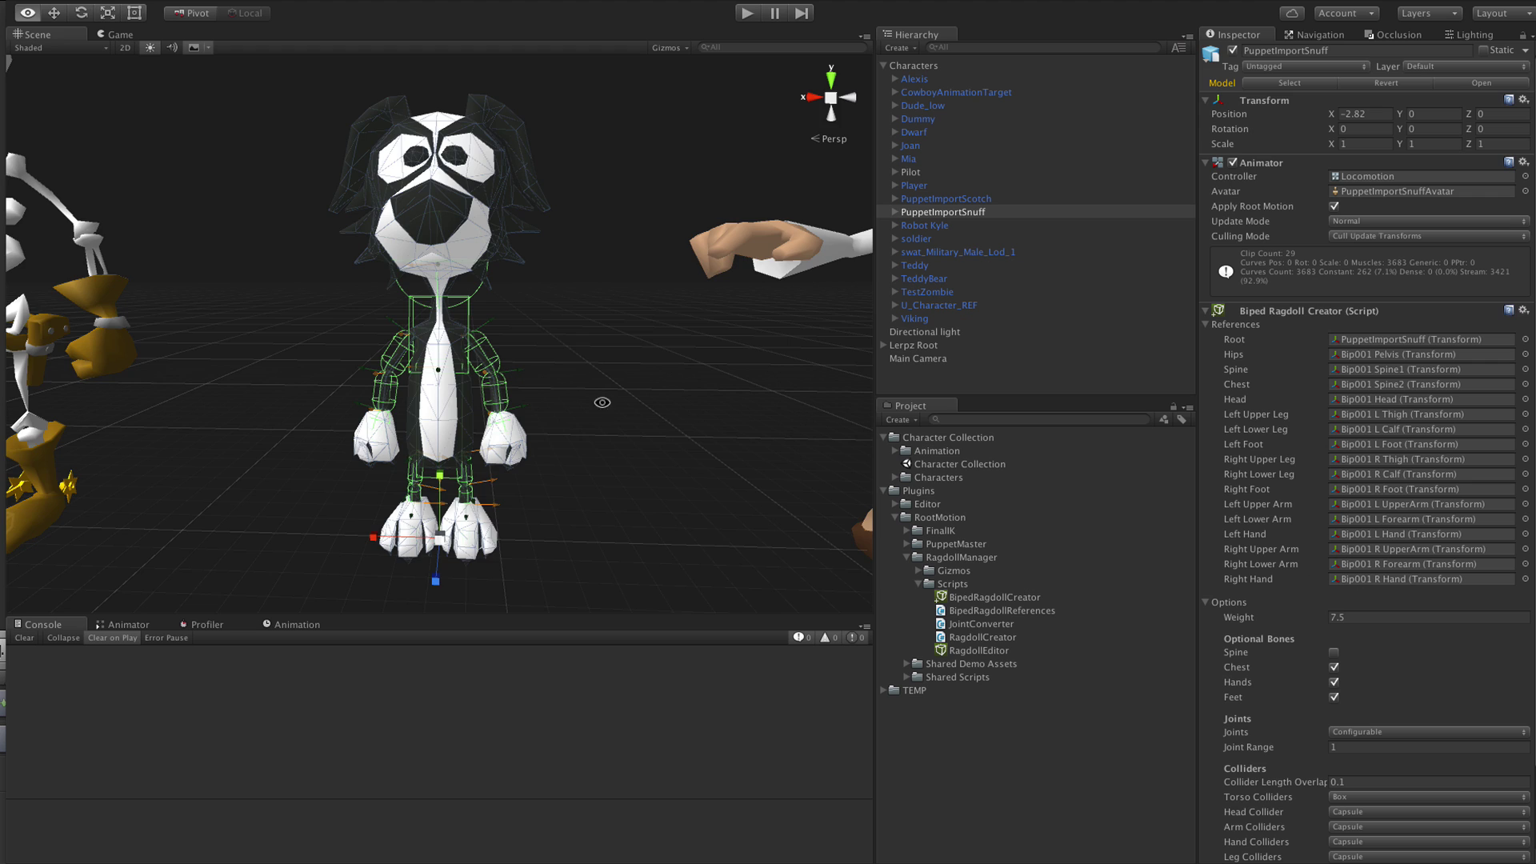
{"action": "left_click_drag", "start_coordinate": [605, 406], "coordinate": [568, 383], "text": "alt"}
Select and frame Robot Kyle, add a Biped Ragdoll Creator component and create its ragdoll
{"action": "left_click", "coordinate": [924, 225]}
{"action": "key", "text": "f"}
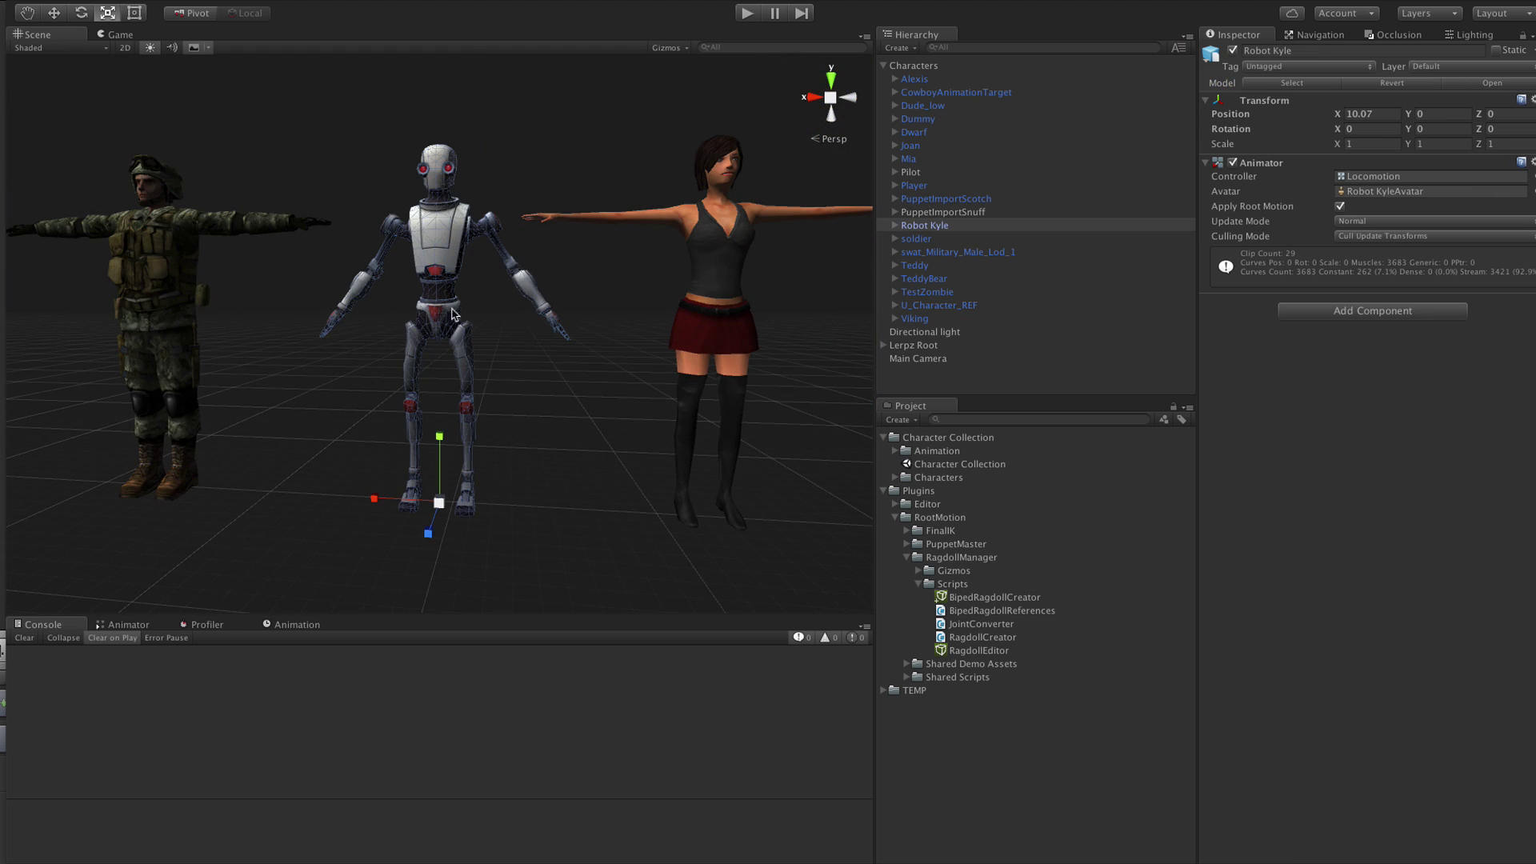
{"action": "left_click", "coordinate": [1364, 311]}
{"action": "key", "text": "Return"}
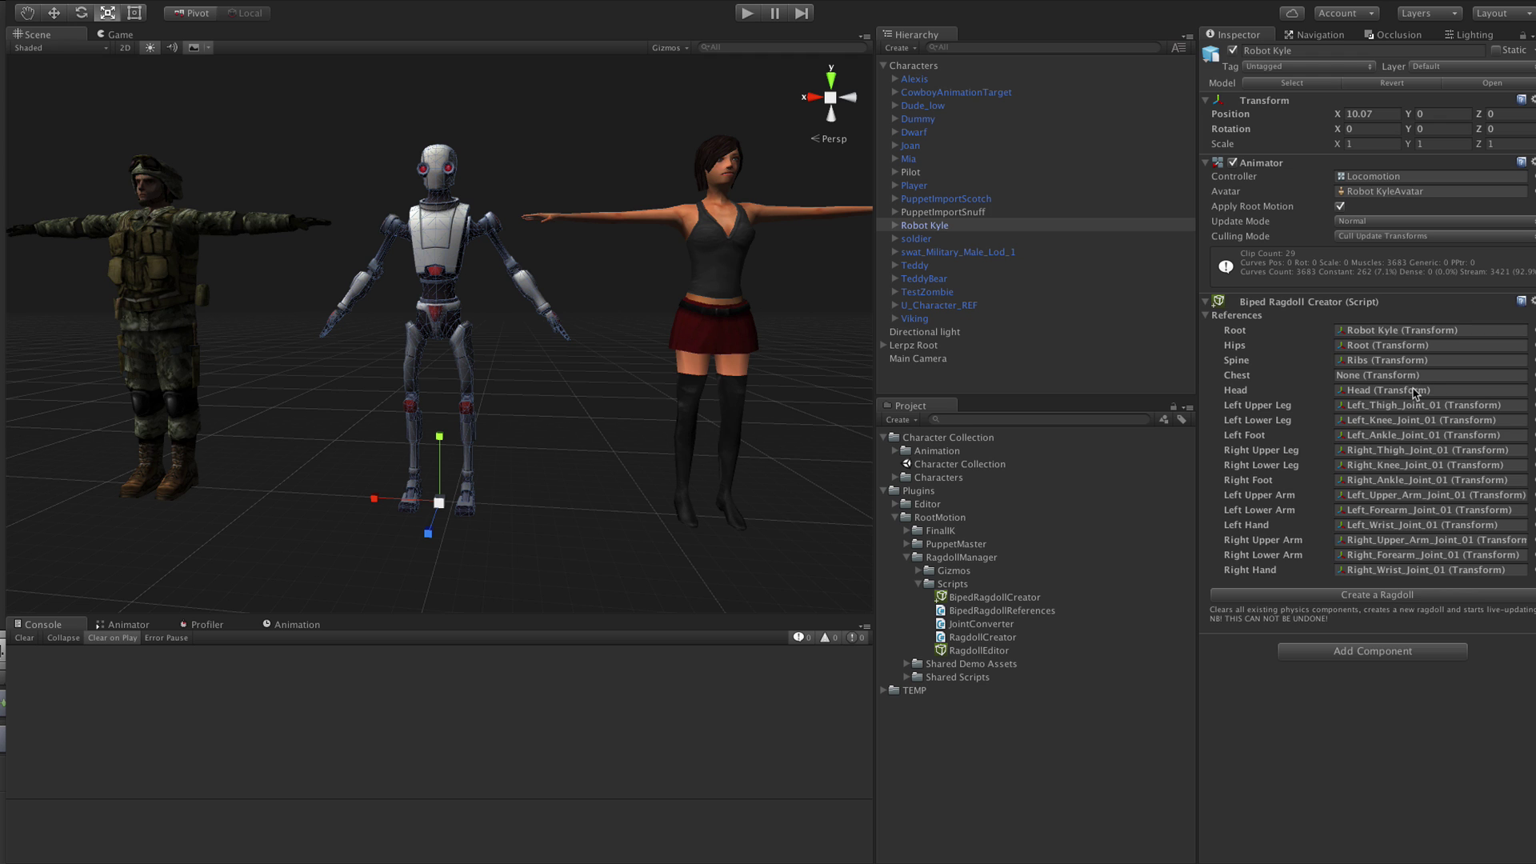
{"action": "scroll", "coordinate": [661, 354], "scroll_direction": "up", "scroll_amount": 3}
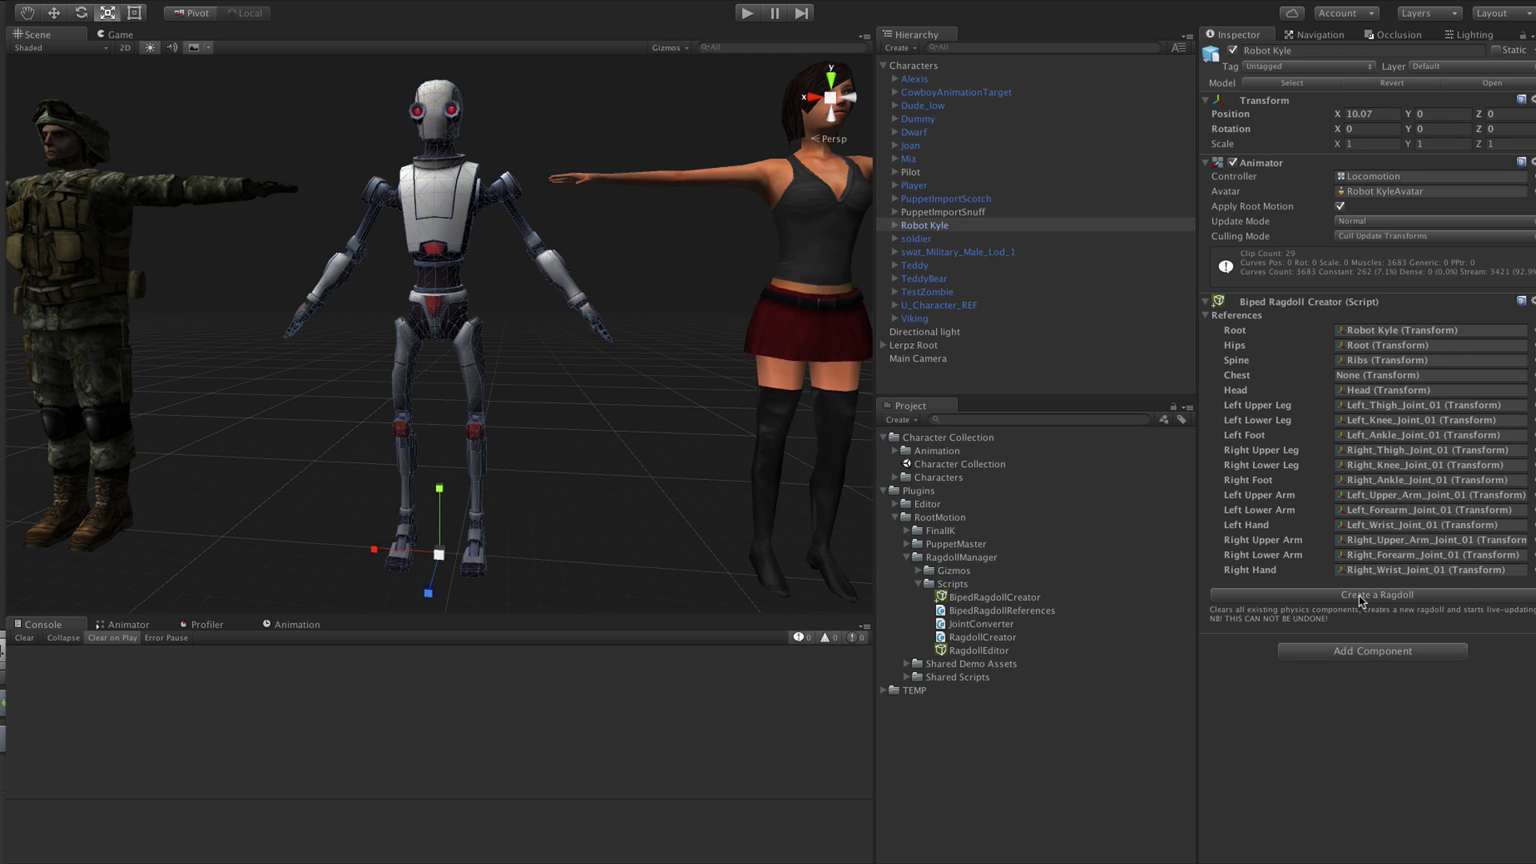
{"action": "left_click", "coordinate": [1359, 596]}
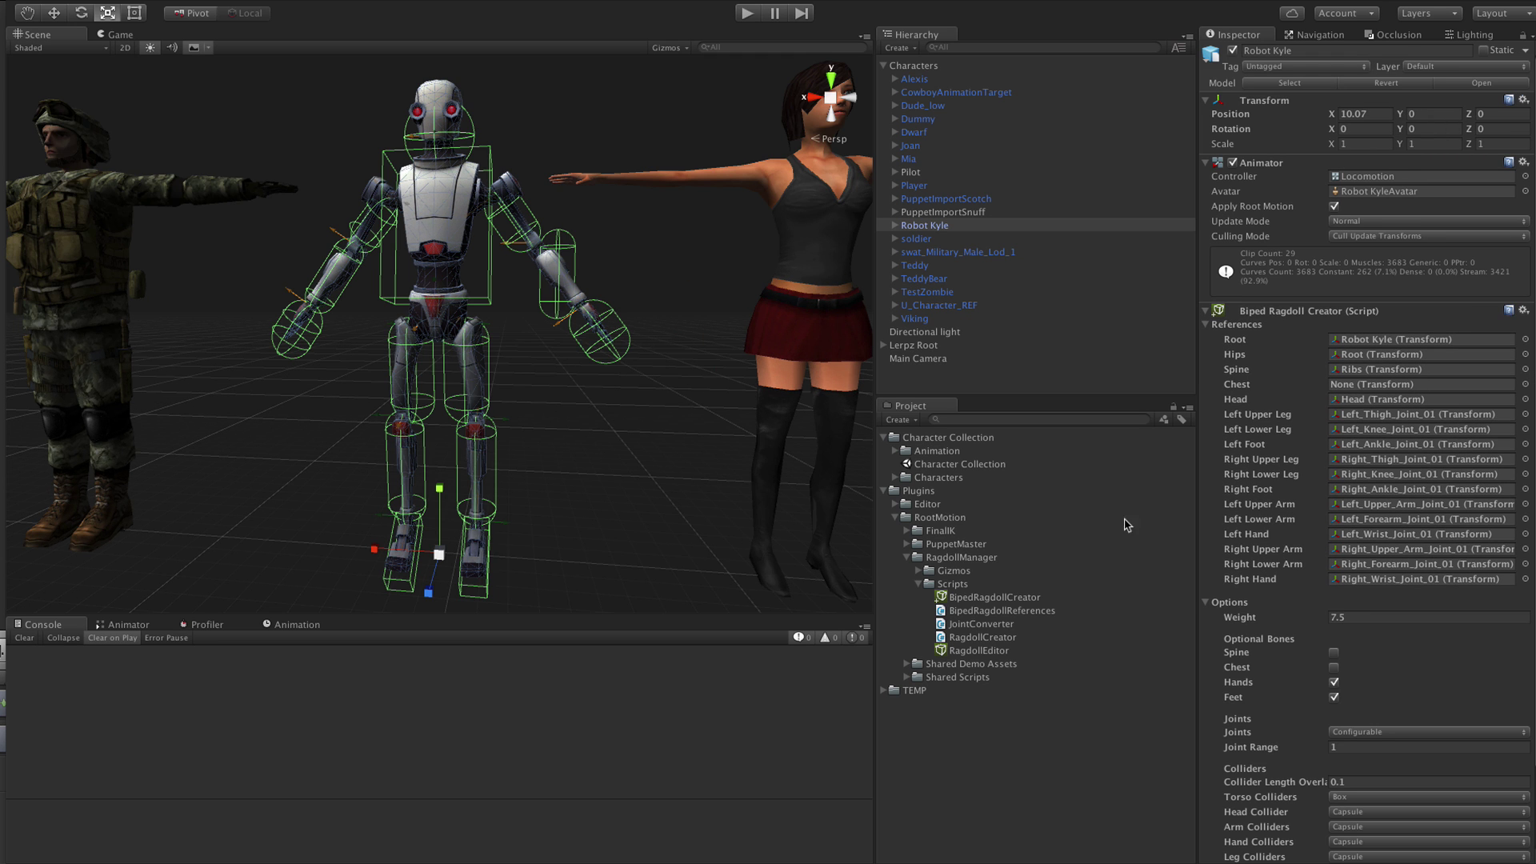
Examine Robot Kyle's ragdoll colliders around the forearms, hands and legs
{"action": "scroll", "coordinate": [564, 356], "scroll_direction": "up", "scroll_amount": 5}
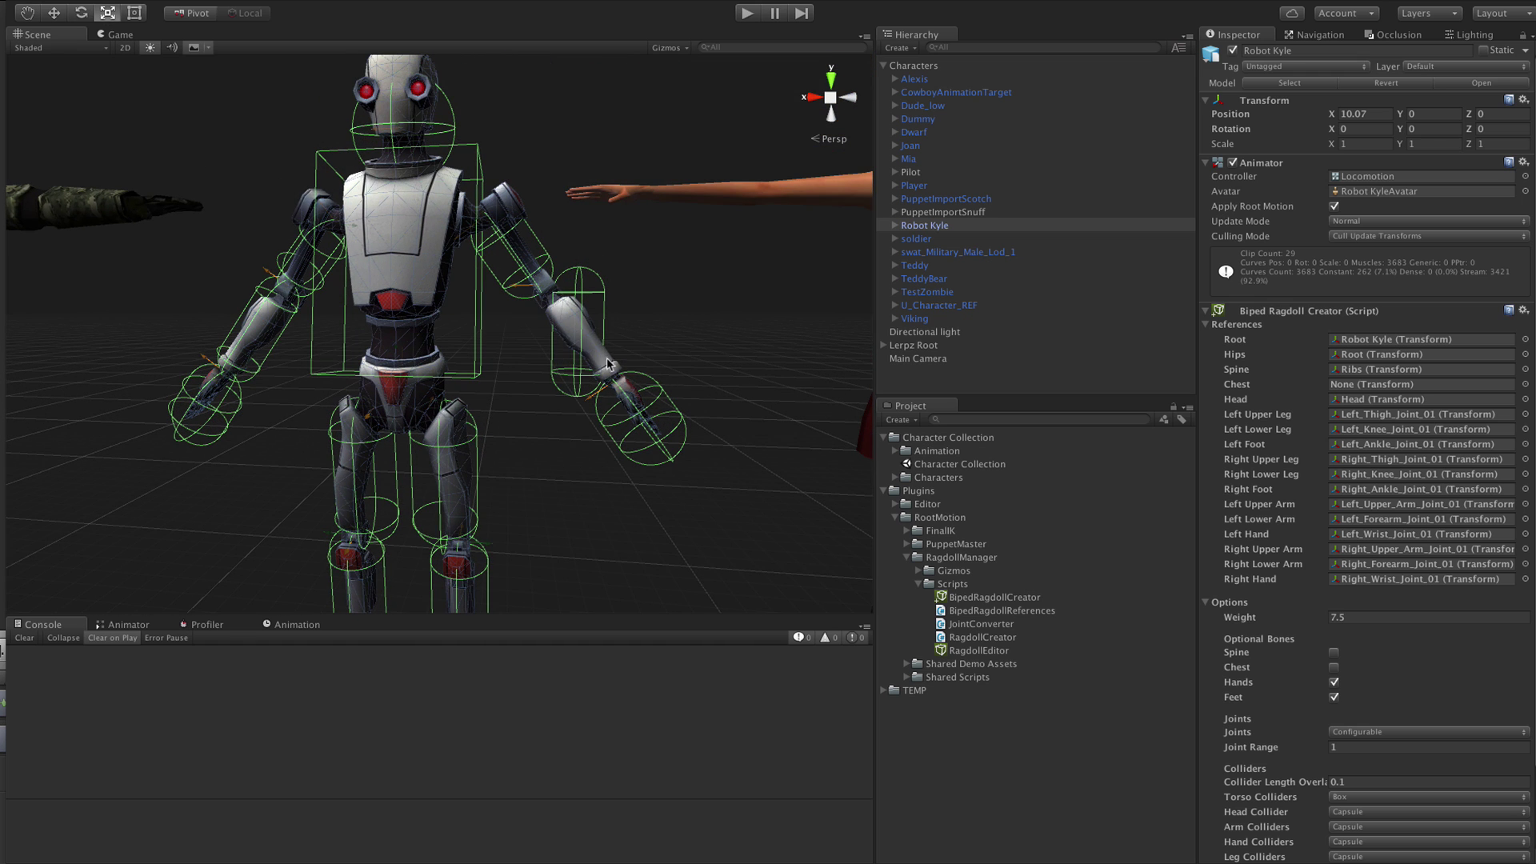
{"action": "scroll", "coordinate": [623, 392], "scroll_direction": "up", "scroll_amount": 2}
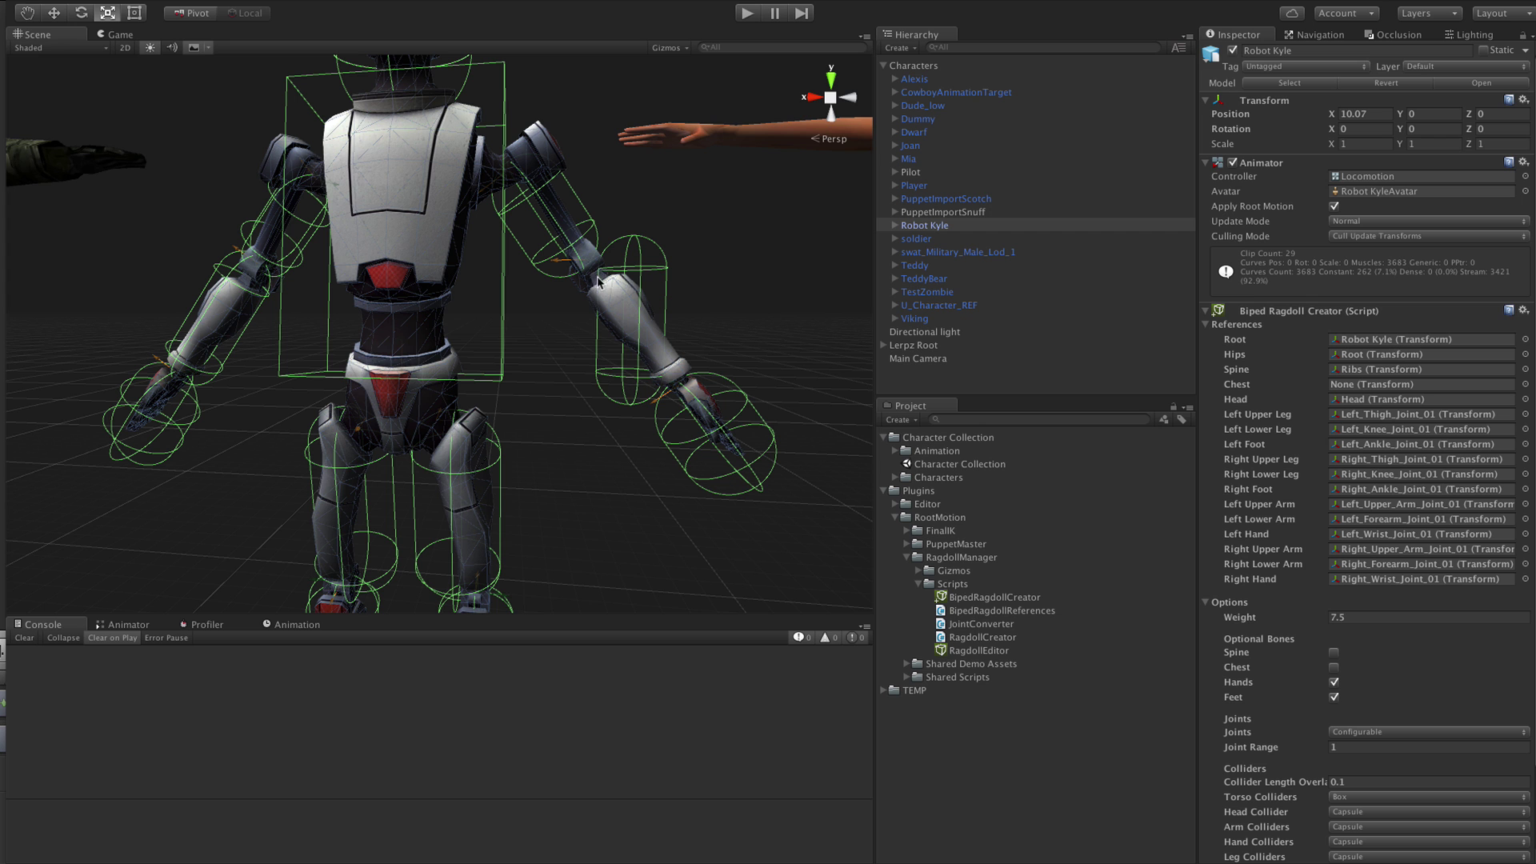
{"action": "middle_click_drag", "start_coordinate": [678, 386], "coordinate": [703, 264]}
{"action": "scroll", "coordinate": [644, 336], "scroll_direction": "down", "scroll_amount": 6}
{"action": "left_click_drag", "start_coordinate": [643, 336], "coordinate": [711, 357], "text": "alt"}
{"action": "middle_click_drag", "start_coordinate": [643, 354], "coordinate": [643, 354]}
{"action": "scroll", "coordinate": [643, 354], "scroll_direction": "up", "scroll_amount": 3}
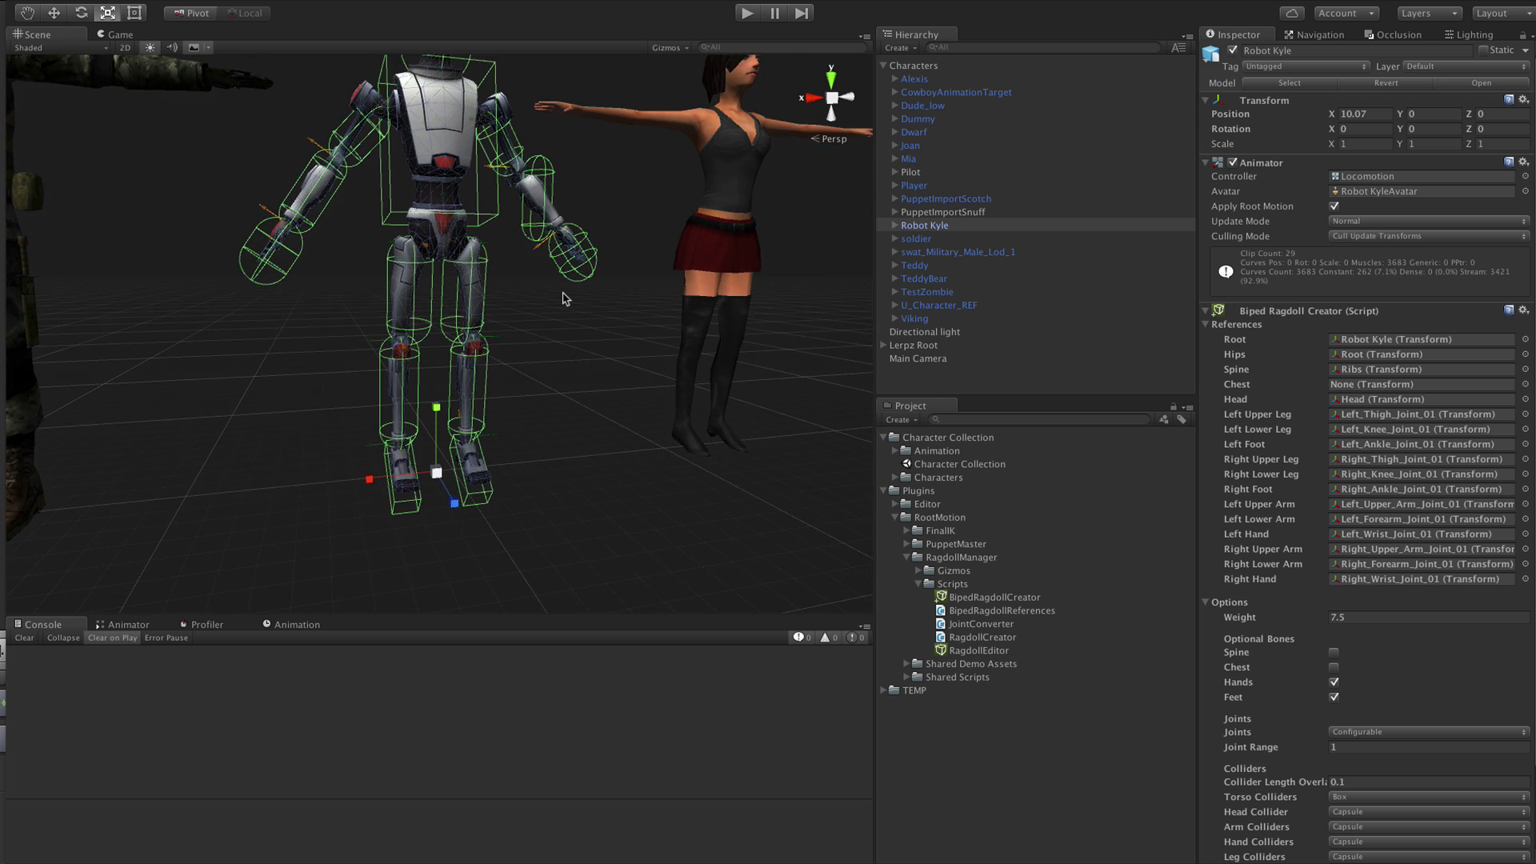
{"action": "scroll", "coordinate": [564, 298], "scroll_direction": "up", "scroll_amount": 4}
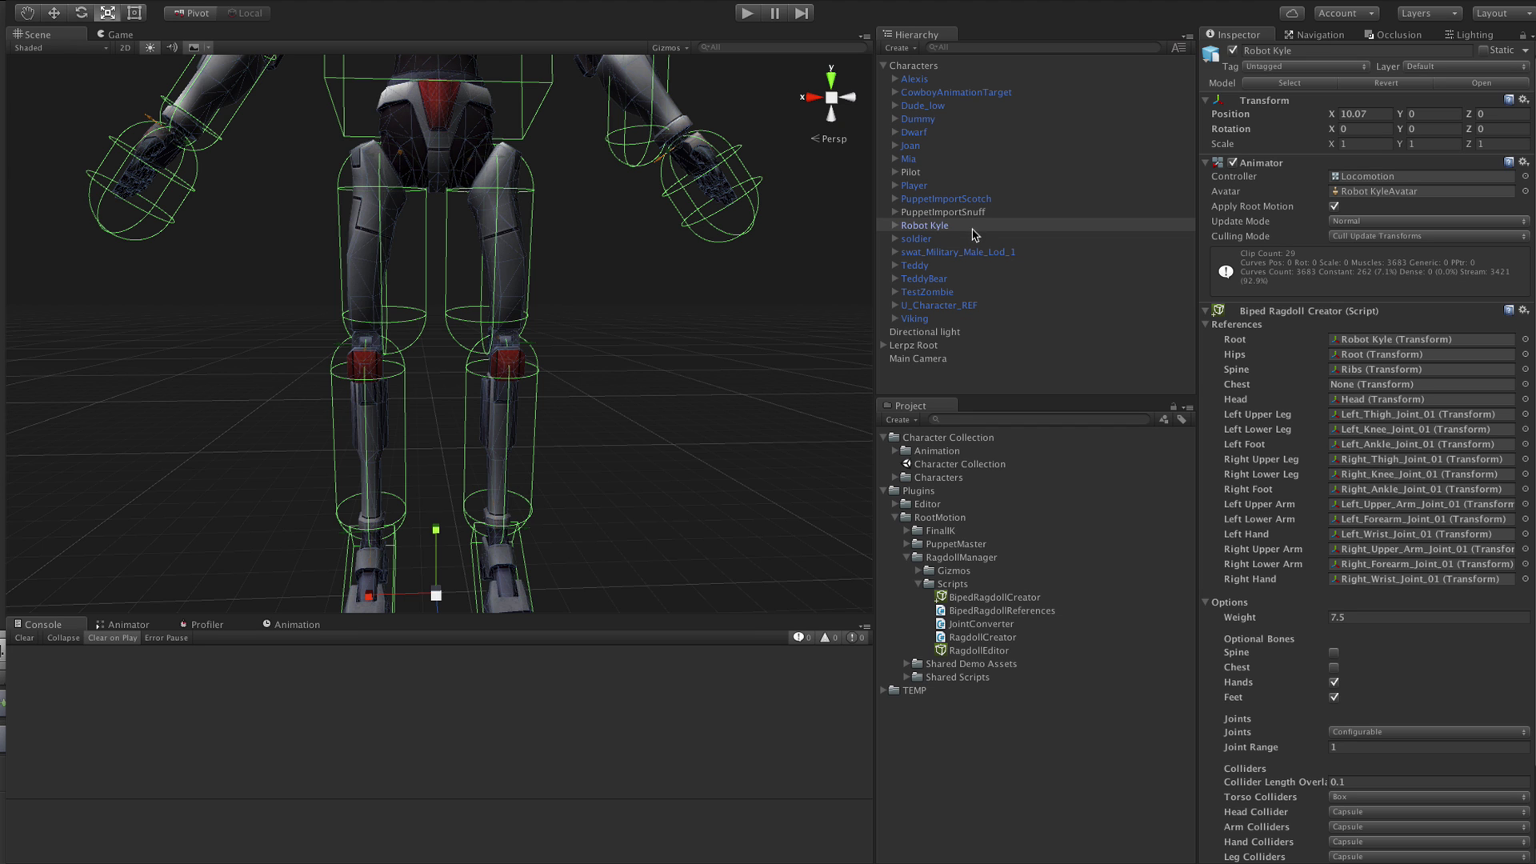
Open Robot Kyle's ragdoll for manual editing, set the edit mode to Joints and select the left thigh joint
{"action": "scroll", "coordinate": [1392, 720], "scroll_direction": "down", "scroll_amount": 3}
{"action": "left_click", "coordinate": [1352, 802]}
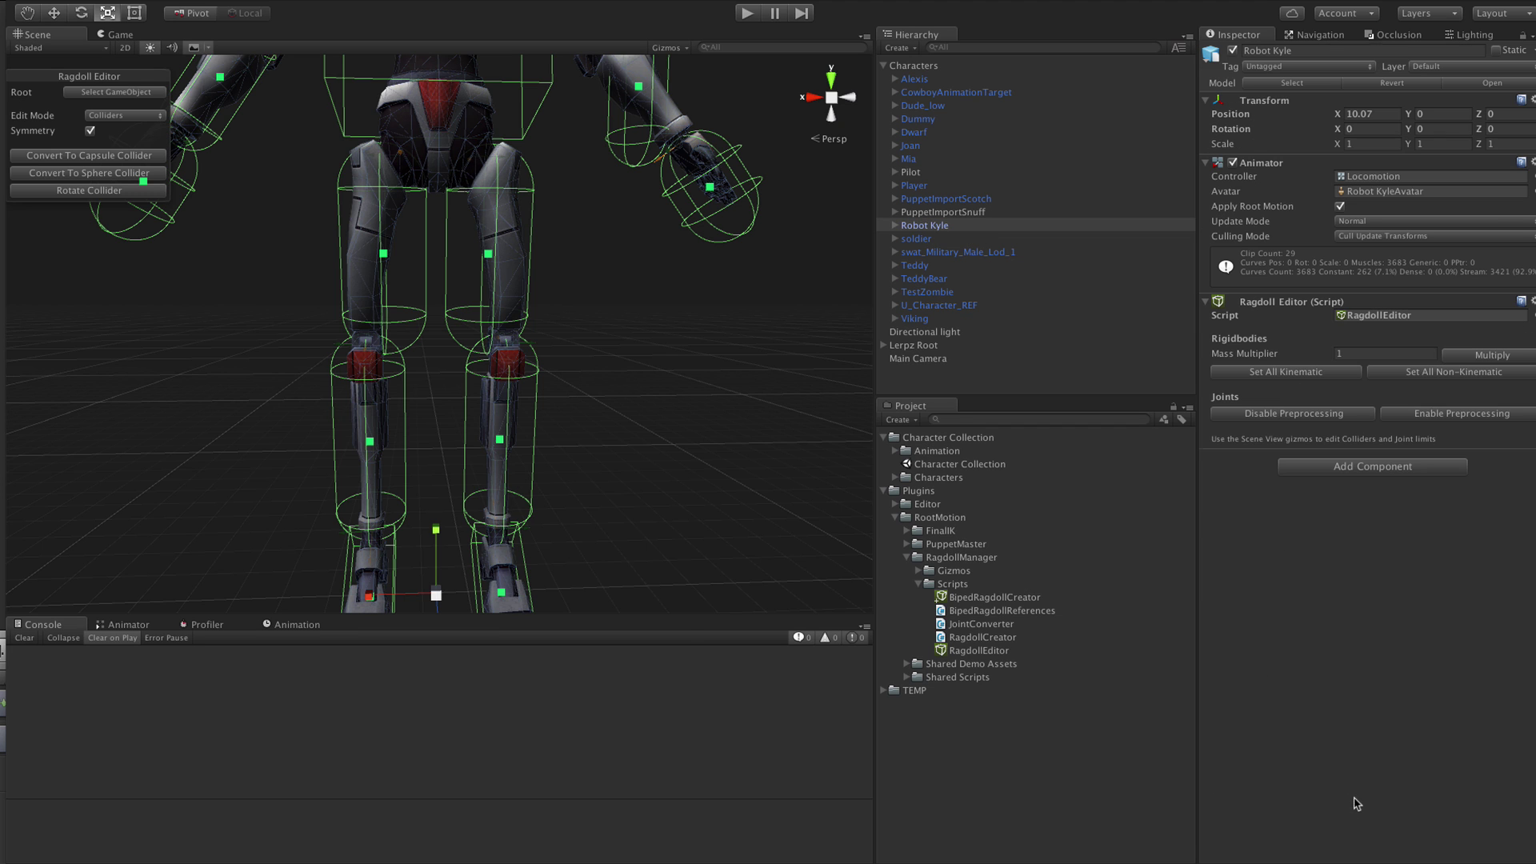
{"action": "left_click", "coordinate": [117, 115]}
{"action": "left_click", "coordinate": [115, 129]}
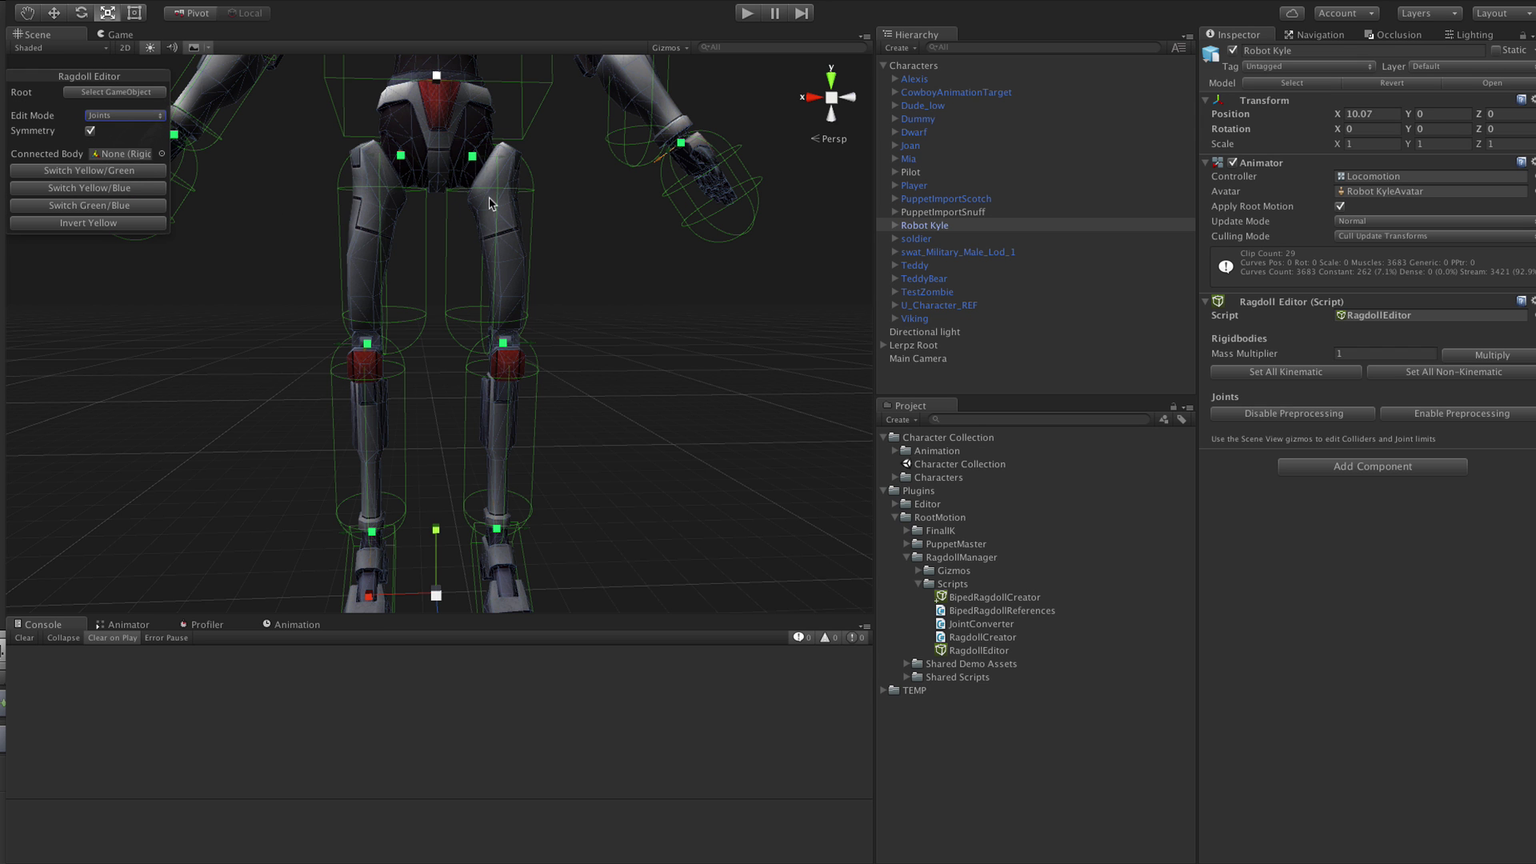
{"action": "left_click", "coordinate": [472, 156]}
{"action": "left_click_drag", "start_coordinate": [591, 319], "coordinate": [703, 423], "text": "alt"}
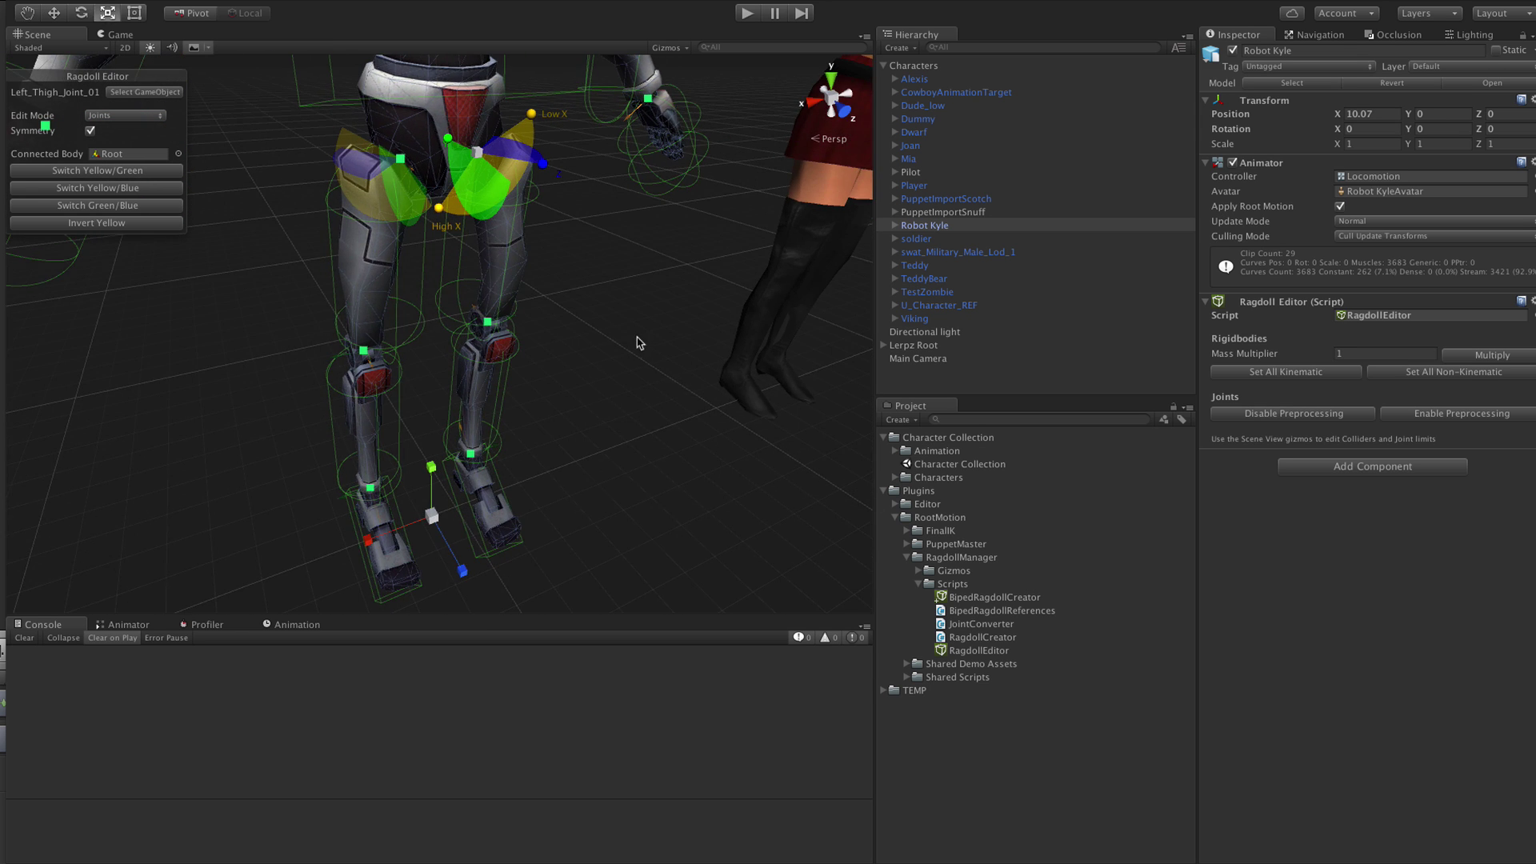
Examine the orientation of Robot Kyle's thigh joint axes and limits from several angles
{"action": "scroll", "coordinate": [638, 344], "scroll_direction": "up", "scroll_amount": 3}
{"action": "middle_click_drag", "start_coordinate": [637, 343], "coordinate": [642, 432]}
{"action": "scroll", "coordinate": [641, 432], "scroll_direction": "down", "scroll_amount": 5}
{"action": "left_click_drag", "start_coordinate": [641, 466], "coordinate": [546, 360], "text": "alt"}
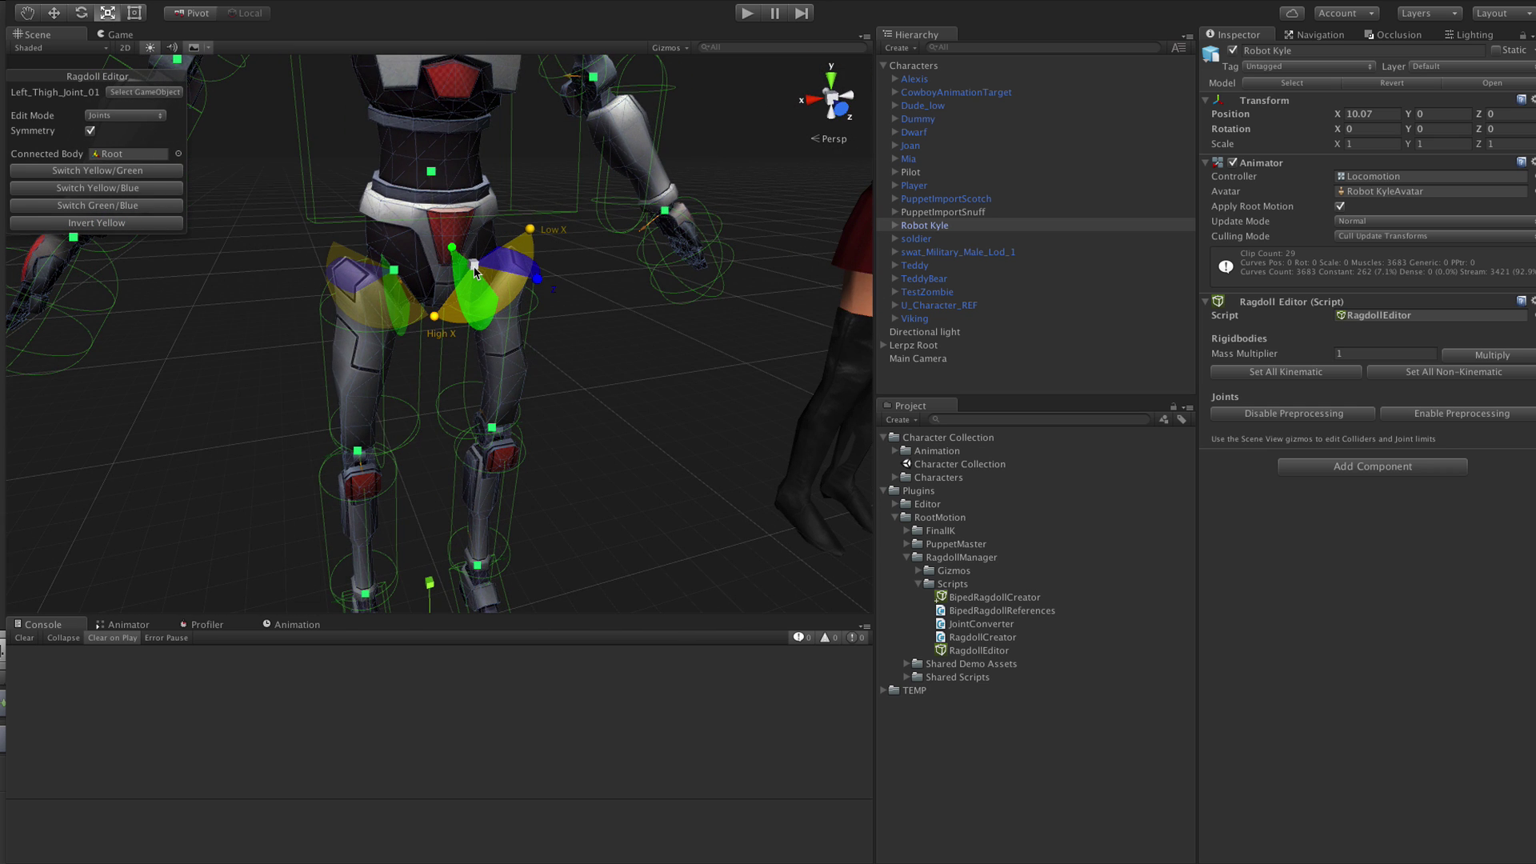
{"action": "scroll", "coordinate": [474, 271], "scroll_direction": "up", "scroll_amount": 3}
{"action": "middle_click_drag", "start_coordinate": [542, 358], "coordinate": [524, 272]}
{"action": "scroll", "coordinate": [524, 272], "scroll_direction": "down", "scroll_amount": 3}
{"action": "left_click_drag", "start_coordinate": [524, 277], "coordinate": [528, 312], "text": "alt"}
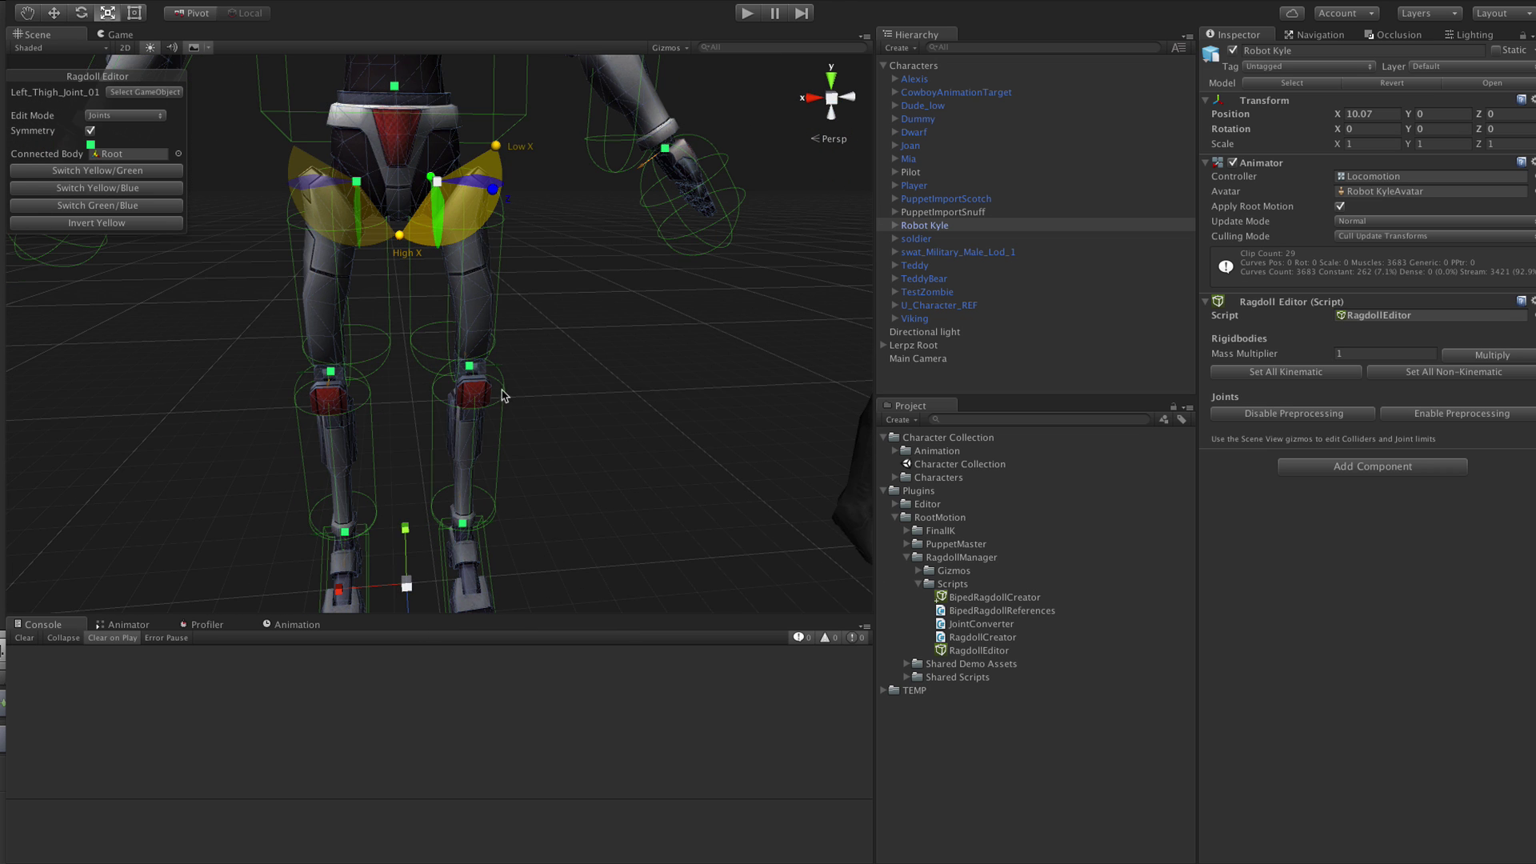
{"action": "left_click_drag", "start_coordinate": [499, 389], "coordinate": [618, 403], "text": "alt"}
{"action": "middle_click_drag", "start_coordinate": [618, 404], "coordinate": [610, 466], "text": "alt"}
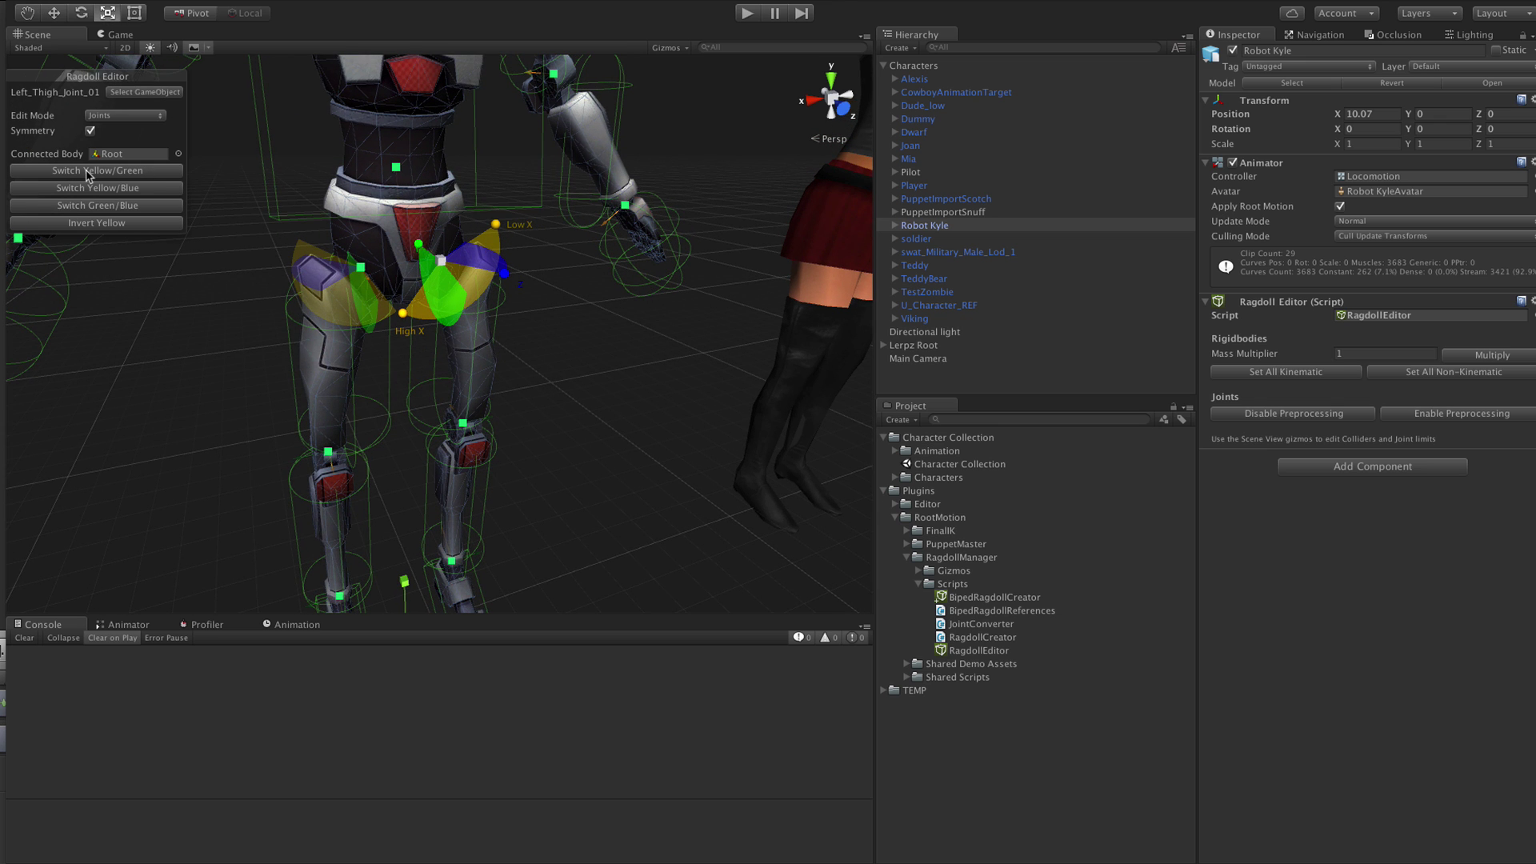
Switch the yellow and green axes on Robot Kyle's left and right thigh joints, keeping symmetry enabled
{"action": "mouse_move", "coordinate": [581, 436]}
{"action": "left_mouse_down", "text": "alt"}
{"action": "mouse_move", "coordinate": [685, 439]}
{"action": "mouse_move", "coordinate": [569, 424]}
{"action": "left_mouse_up", "text": "alt"}
{"action": "scroll", "coordinate": [485, 324], "scroll_direction": "up", "scroll_amount": 3}
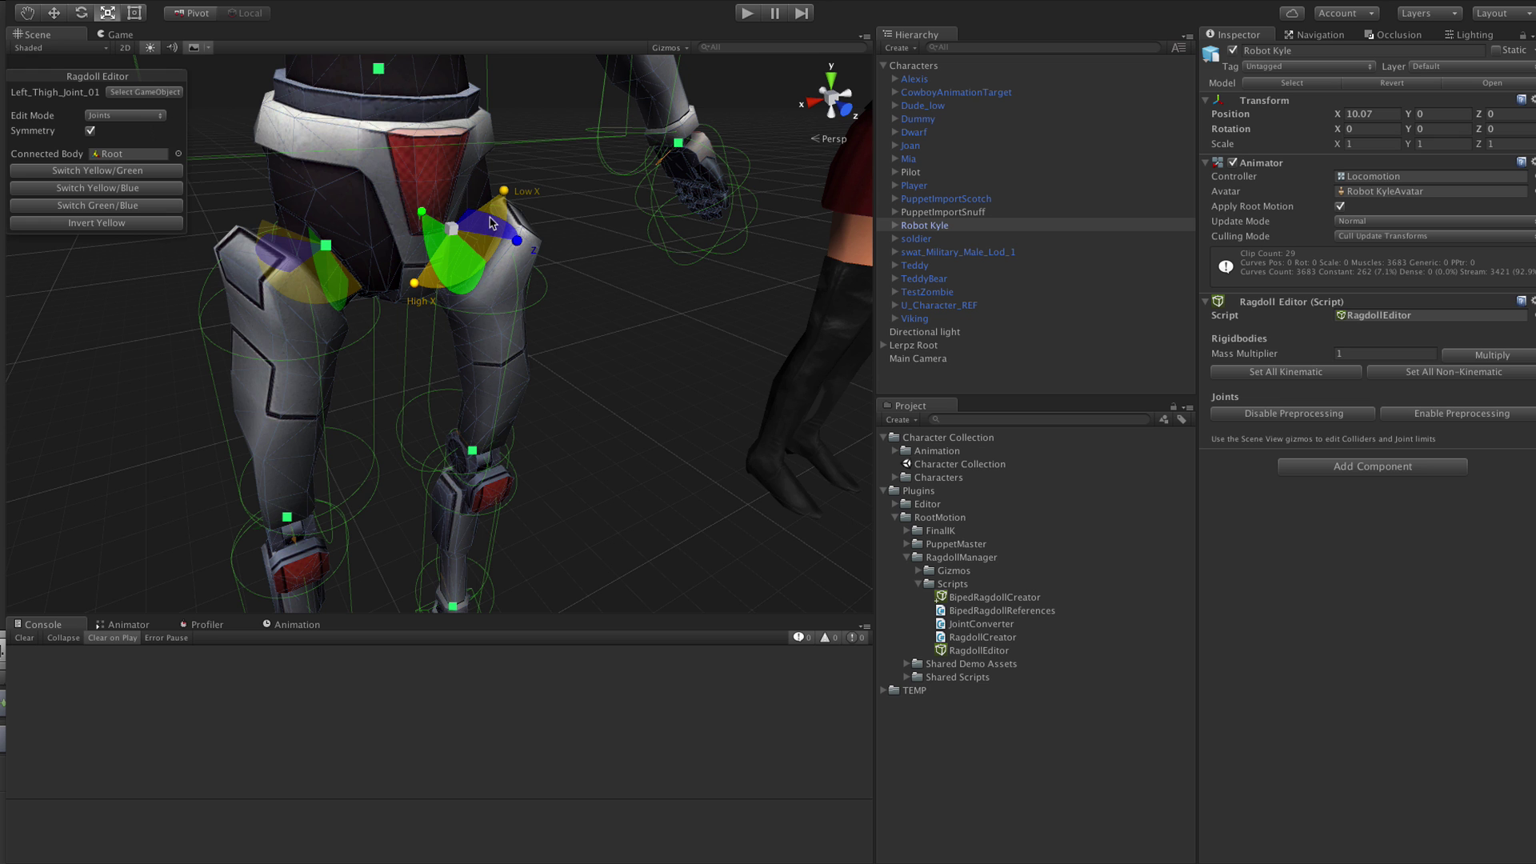
{"action": "left_click", "coordinate": [90, 177]}
{"action": "left_click_drag", "start_coordinate": [512, 400], "coordinate": [392, 316], "text": "alt"}
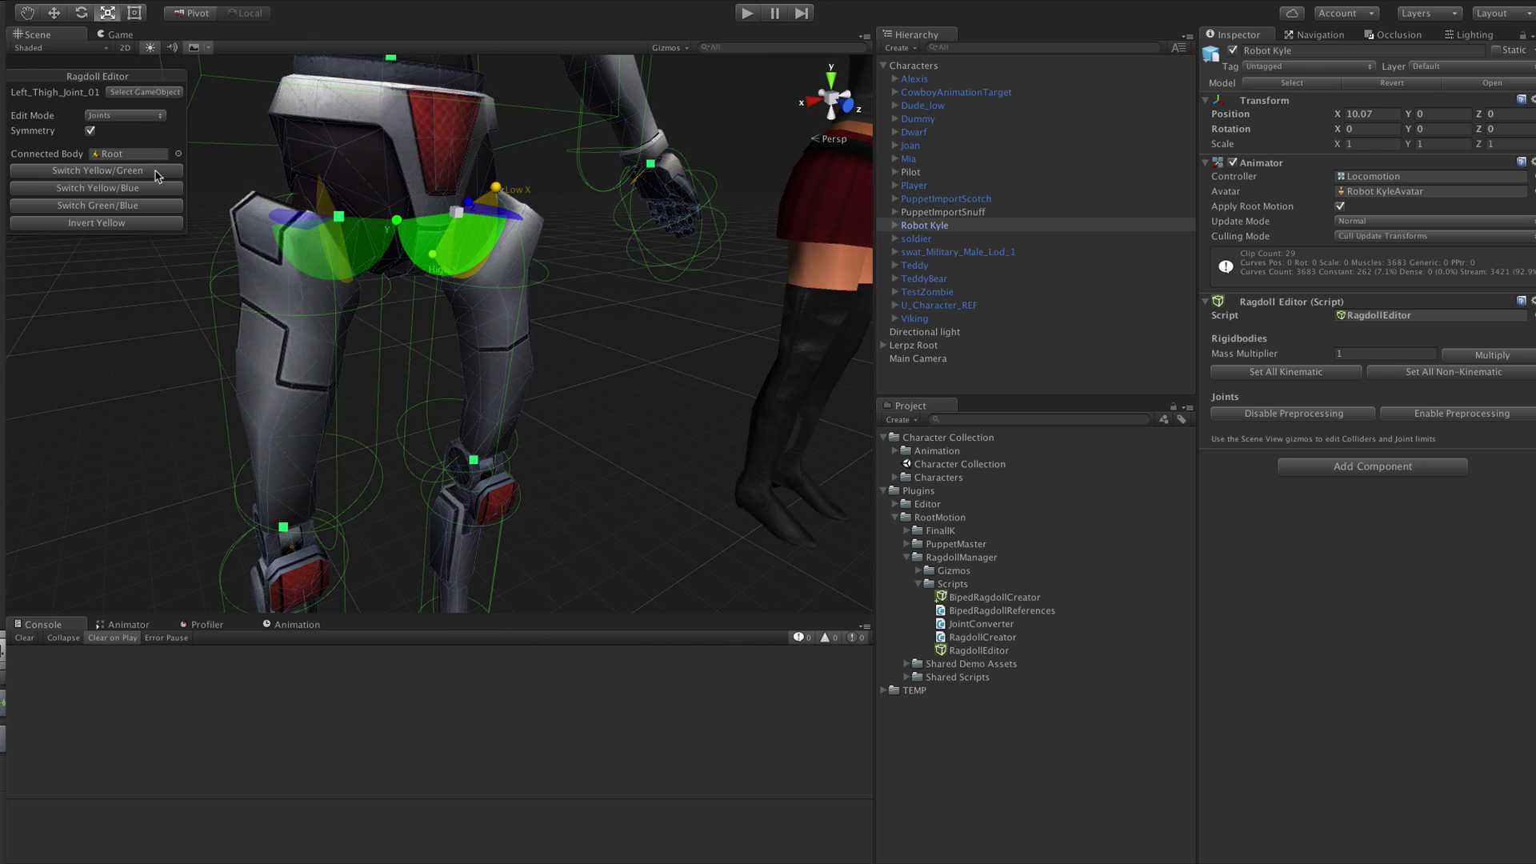
Disable symmetry and invert the yellow axis of Robot Kyle's right thigh joint
{"action": "left_click", "coordinate": [90, 132]}
{"action": "left_click", "coordinate": [338, 217]}
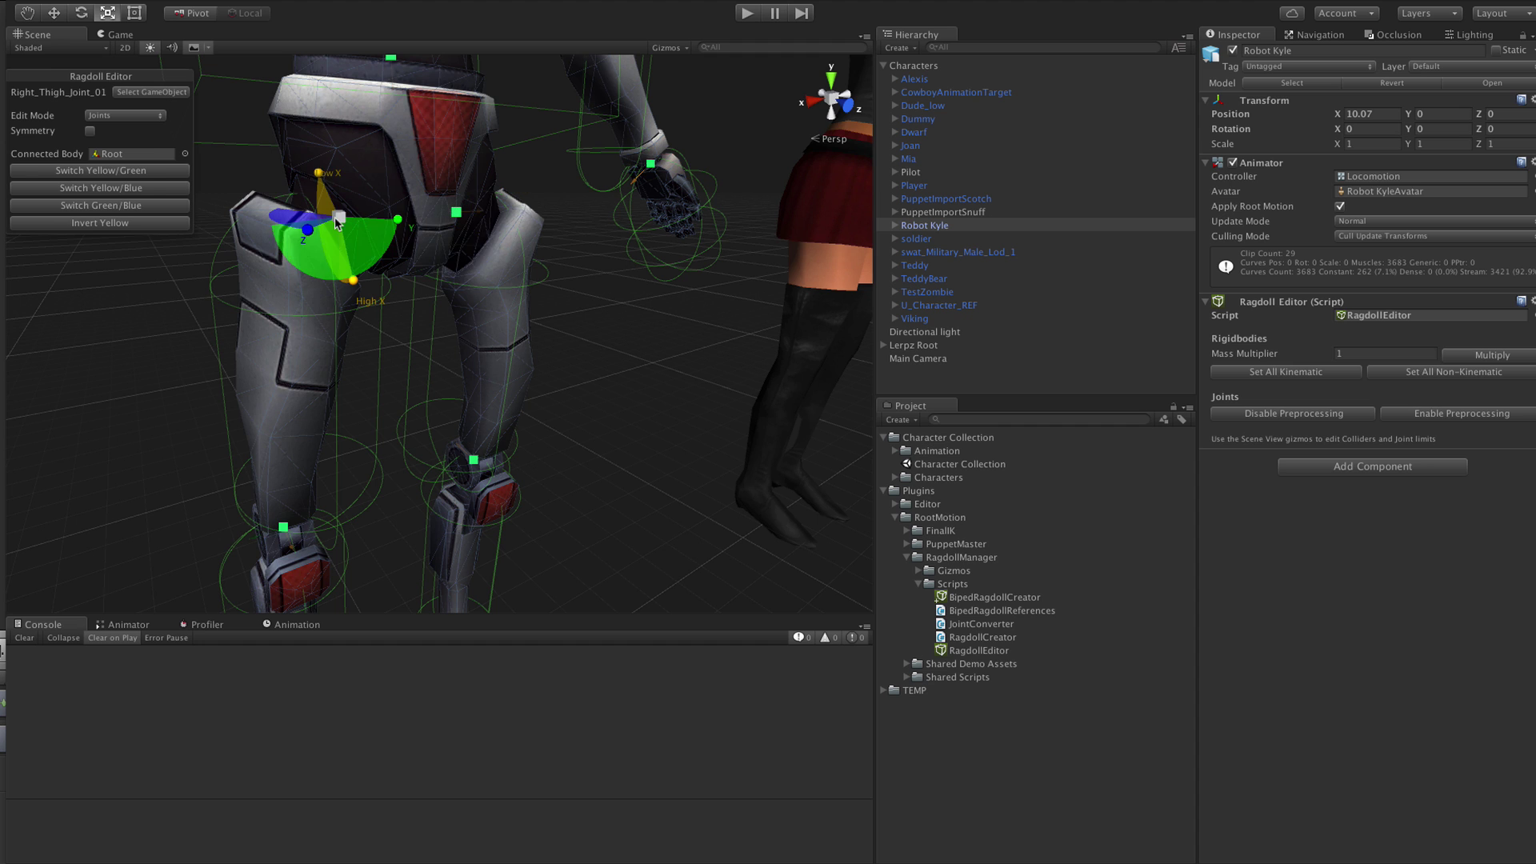
{"action": "left_click_drag", "start_coordinate": [418, 319], "coordinate": [520, 352], "text": "alt"}
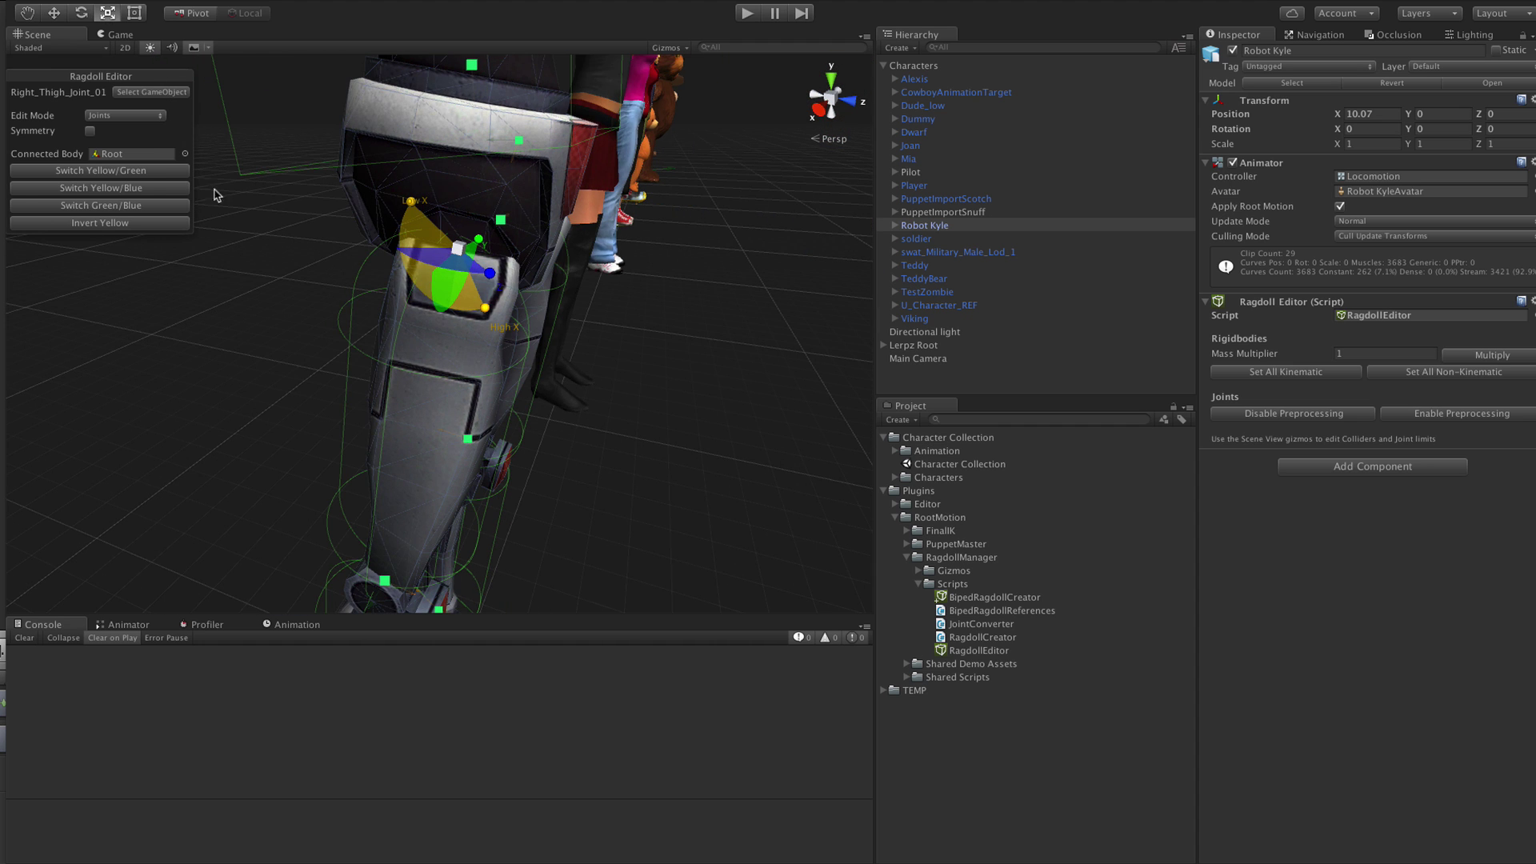
{"action": "left_click", "coordinate": [94, 225]}
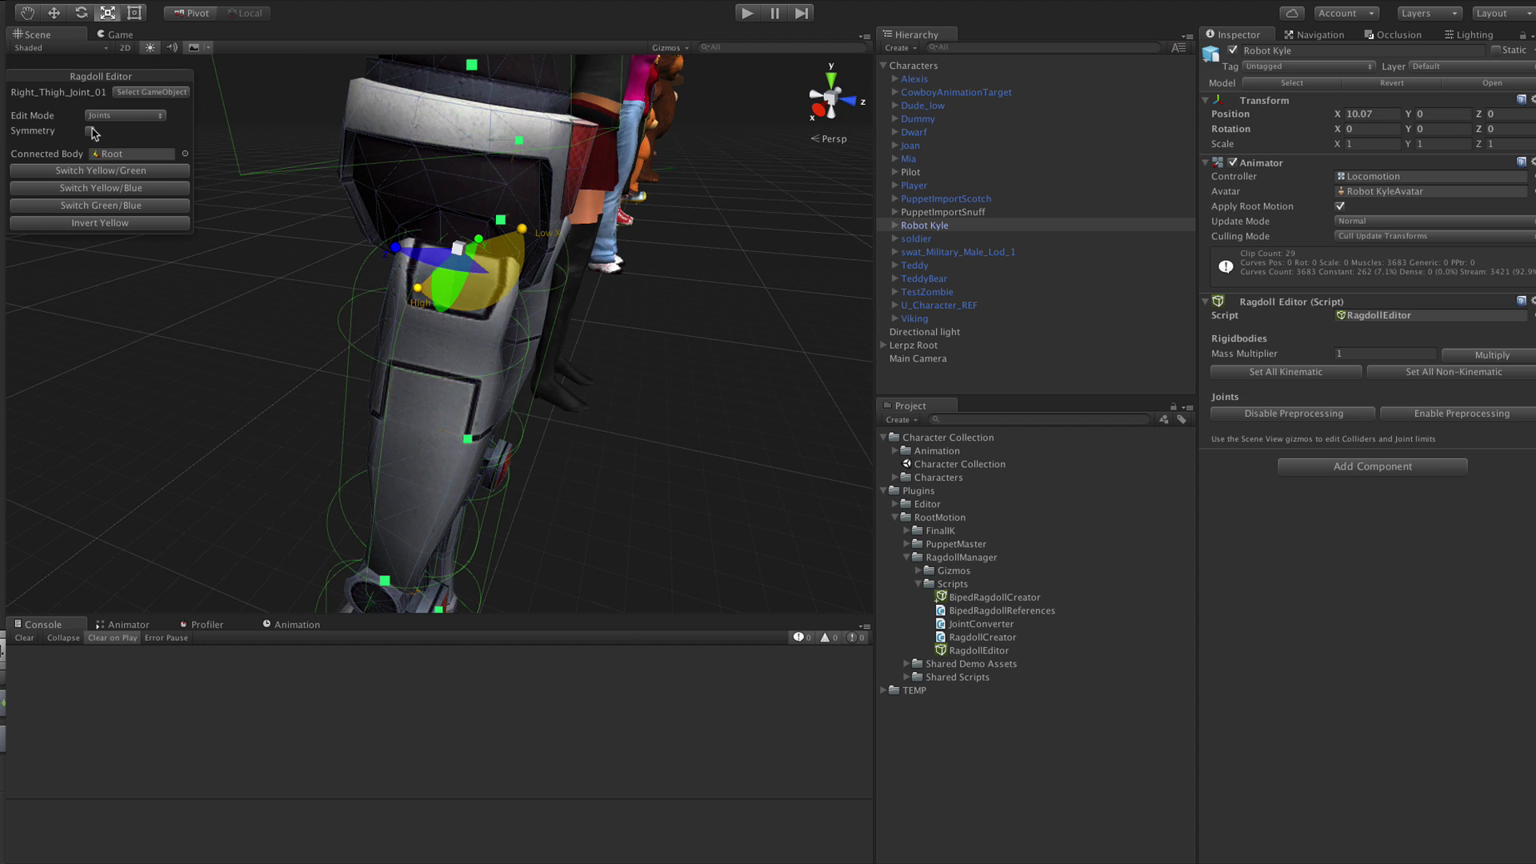
Select Robot Kyle's left thigh joint, re-enable symmetry and review the limits on both thighs
{"action": "left_click", "coordinate": [501, 219]}
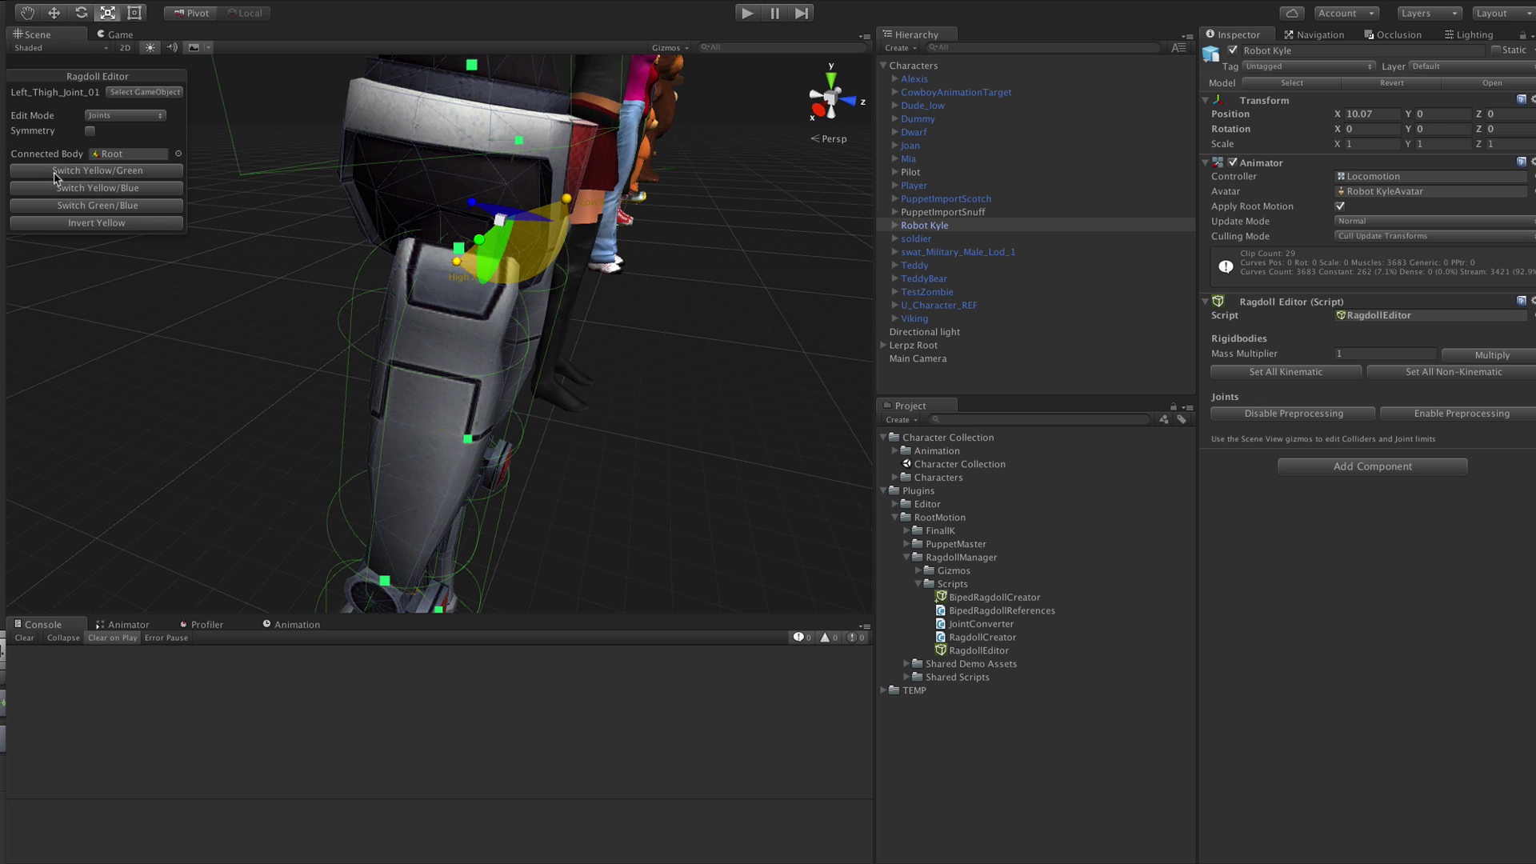
{"action": "left_click", "coordinate": [90, 132]}
{"action": "left_click_drag", "start_coordinate": [606, 292], "coordinate": [556, 176], "text": "alt"}
{"action": "left_click_drag", "start_coordinate": [588, 246], "coordinate": [360, 248], "text": "alt"}
{"action": "middle_click_drag", "start_coordinate": [508, 393], "coordinate": [517, 328]}
{"action": "scroll", "coordinate": [524, 300], "scroll_direction": "down", "scroll_amount": 5}
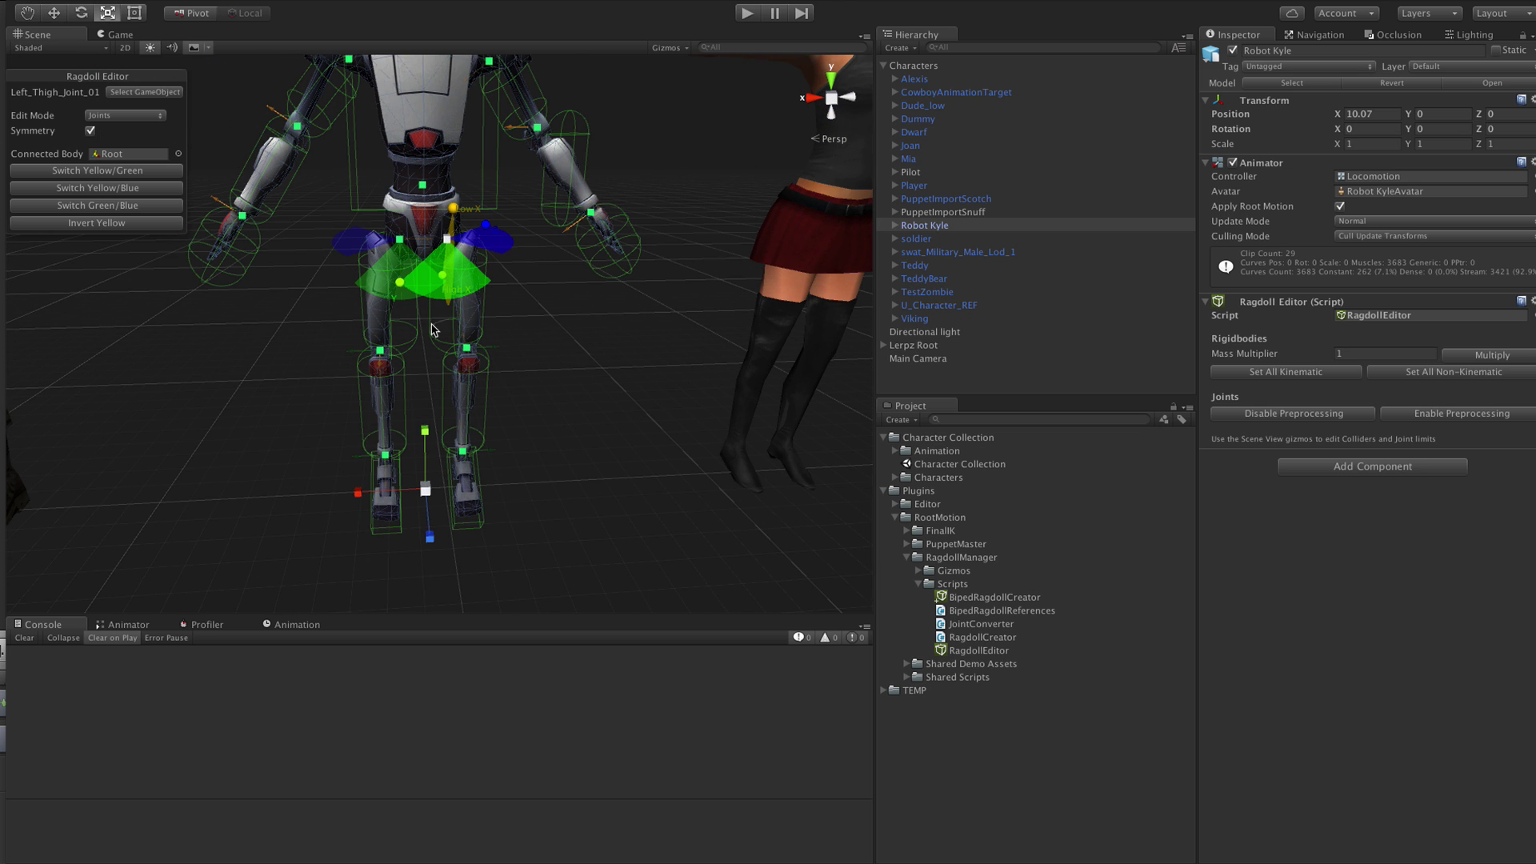
{"action": "left_click_drag", "start_coordinate": [427, 512], "coordinate": [800, 360], "text": "alt"}
Select and frame Teddy, add a Biped Ragdoll Creator component and create its ragdoll
{"action": "double_click", "coordinate": [934, 239]}
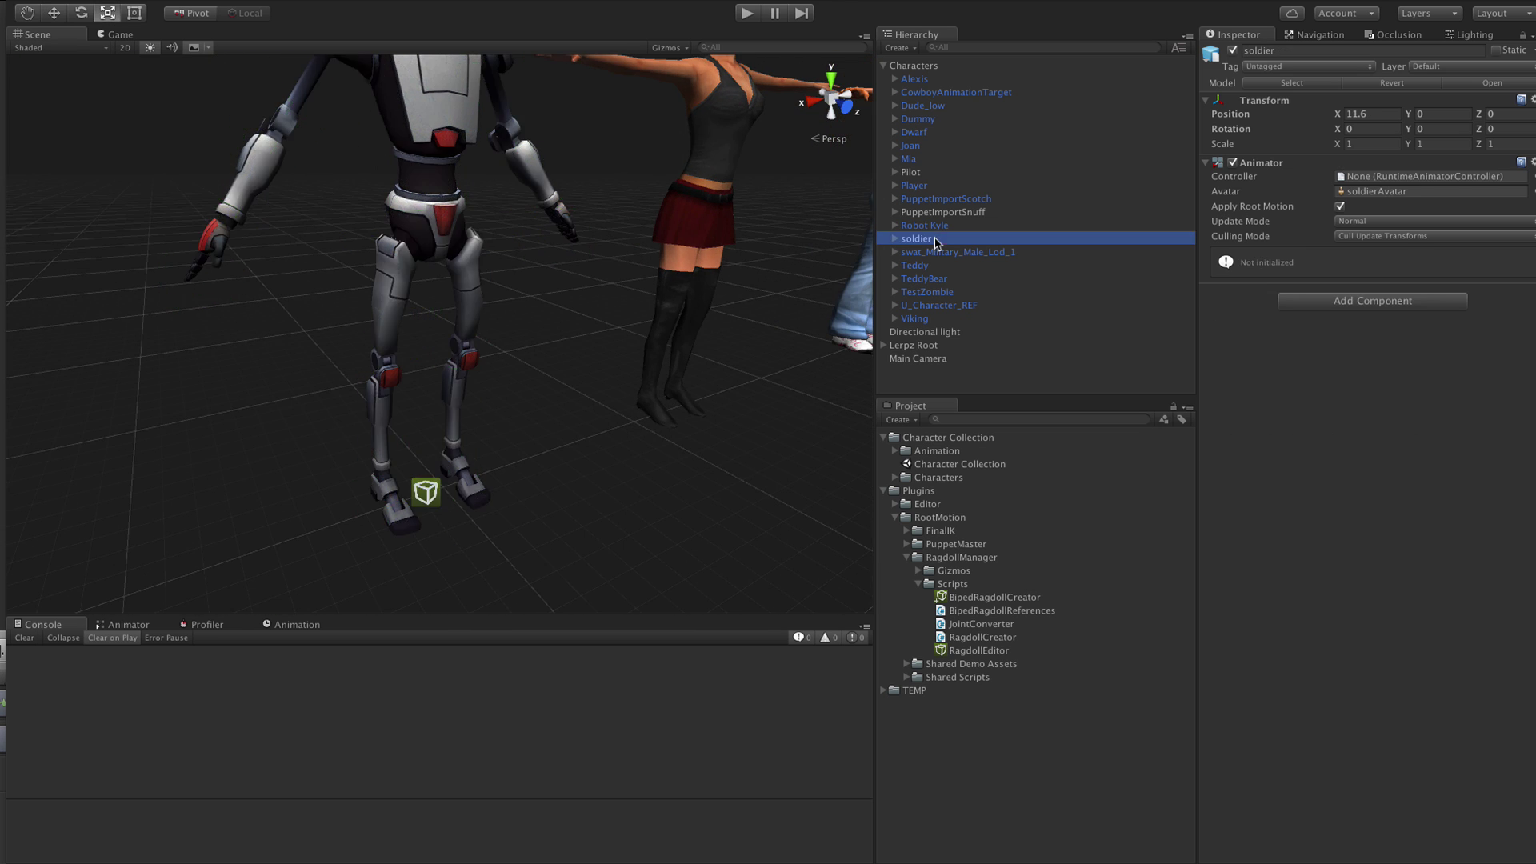
{"action": "double_click", "coordinate": [946, 252]}
{"action": "double_click", "coordinate": [919, 266]}
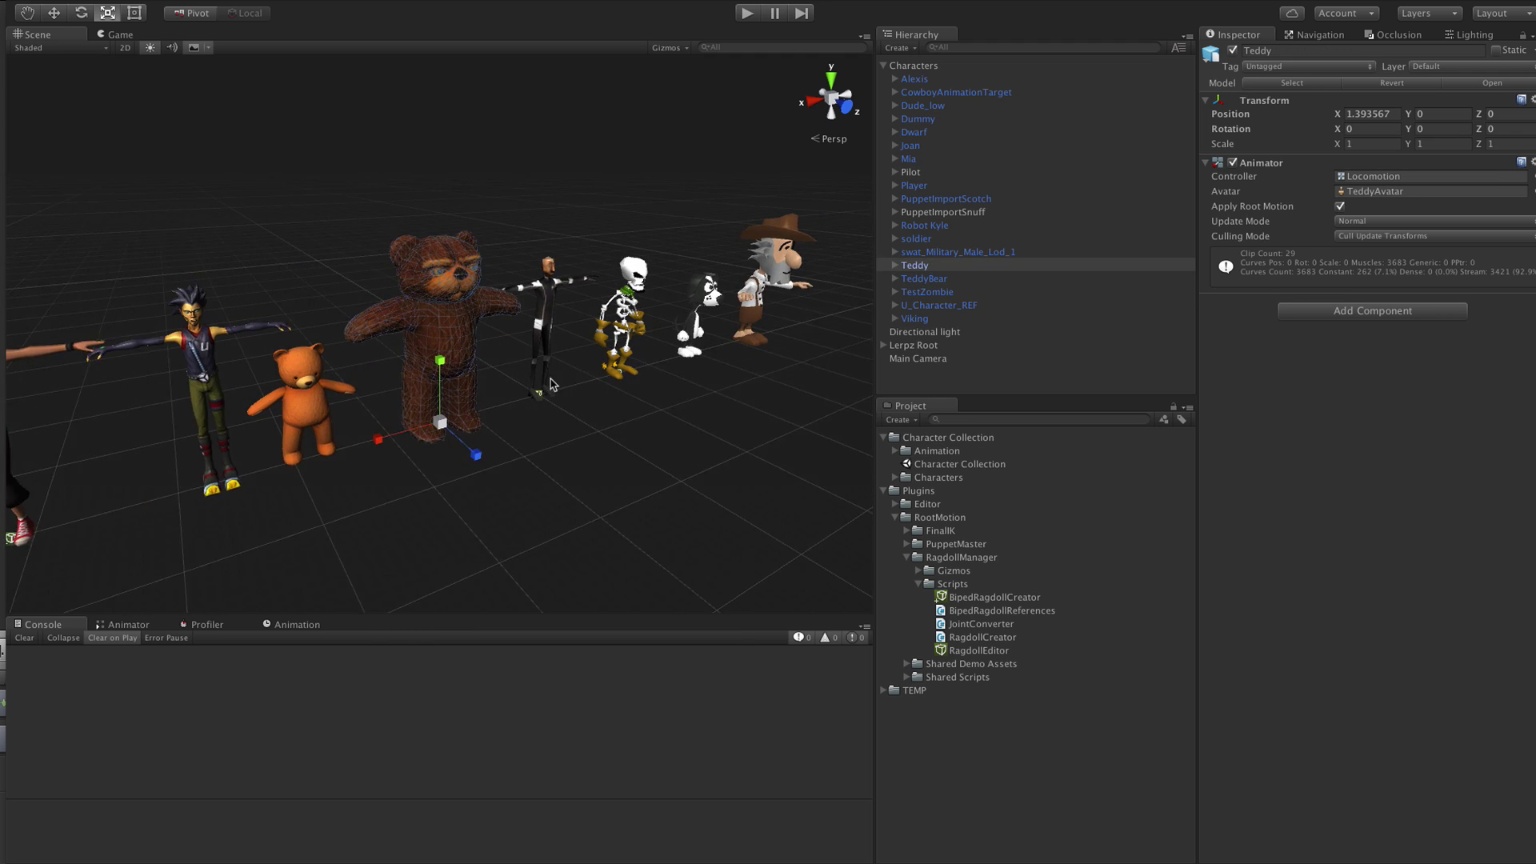
{"action": "left_click", "coordinate": [1349, 313]}
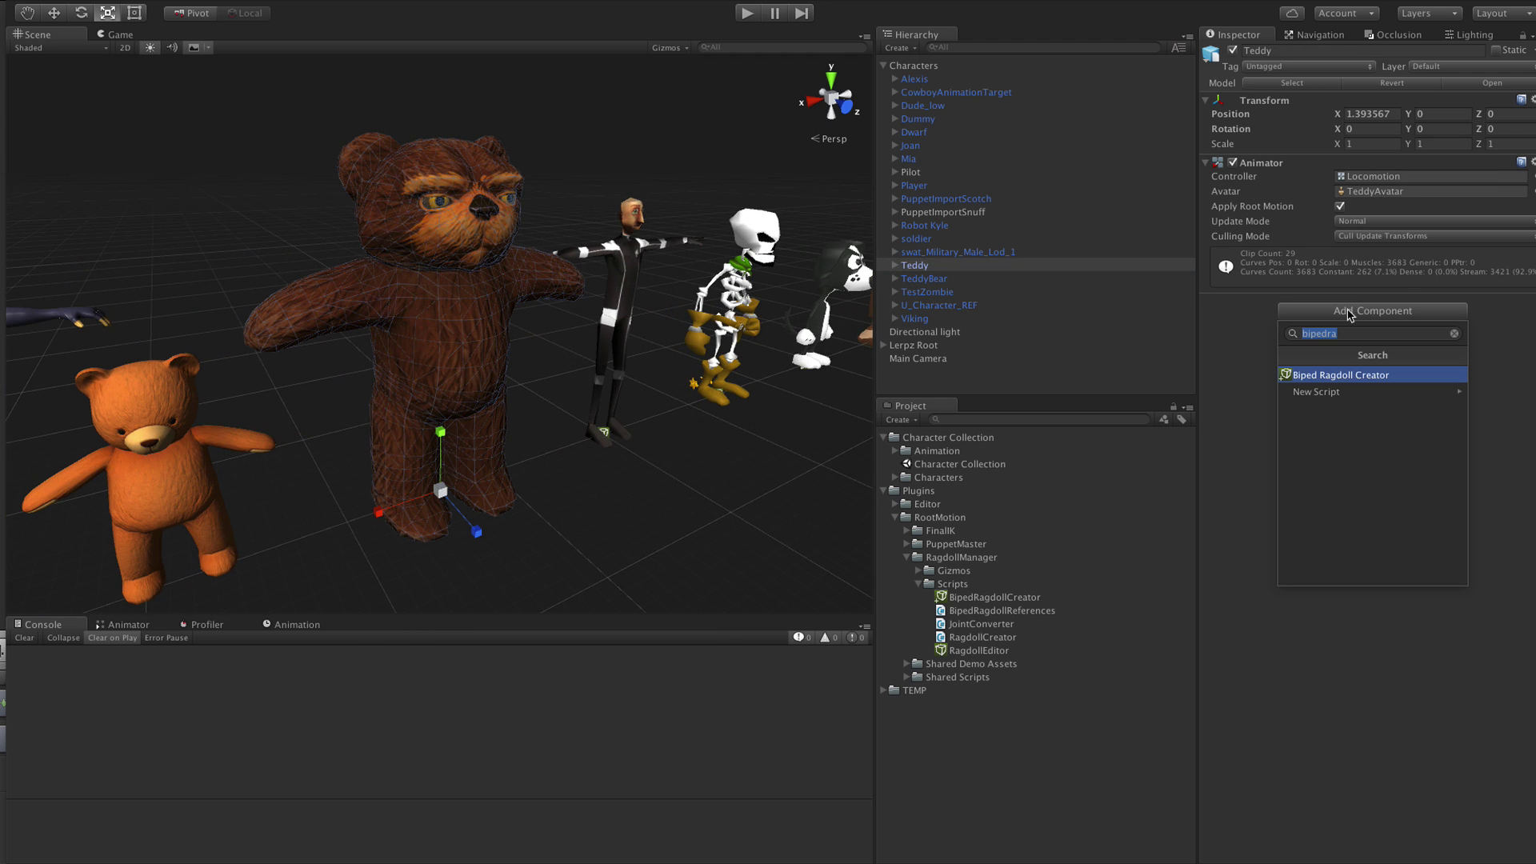
{"action": "key", "text": "Return"}
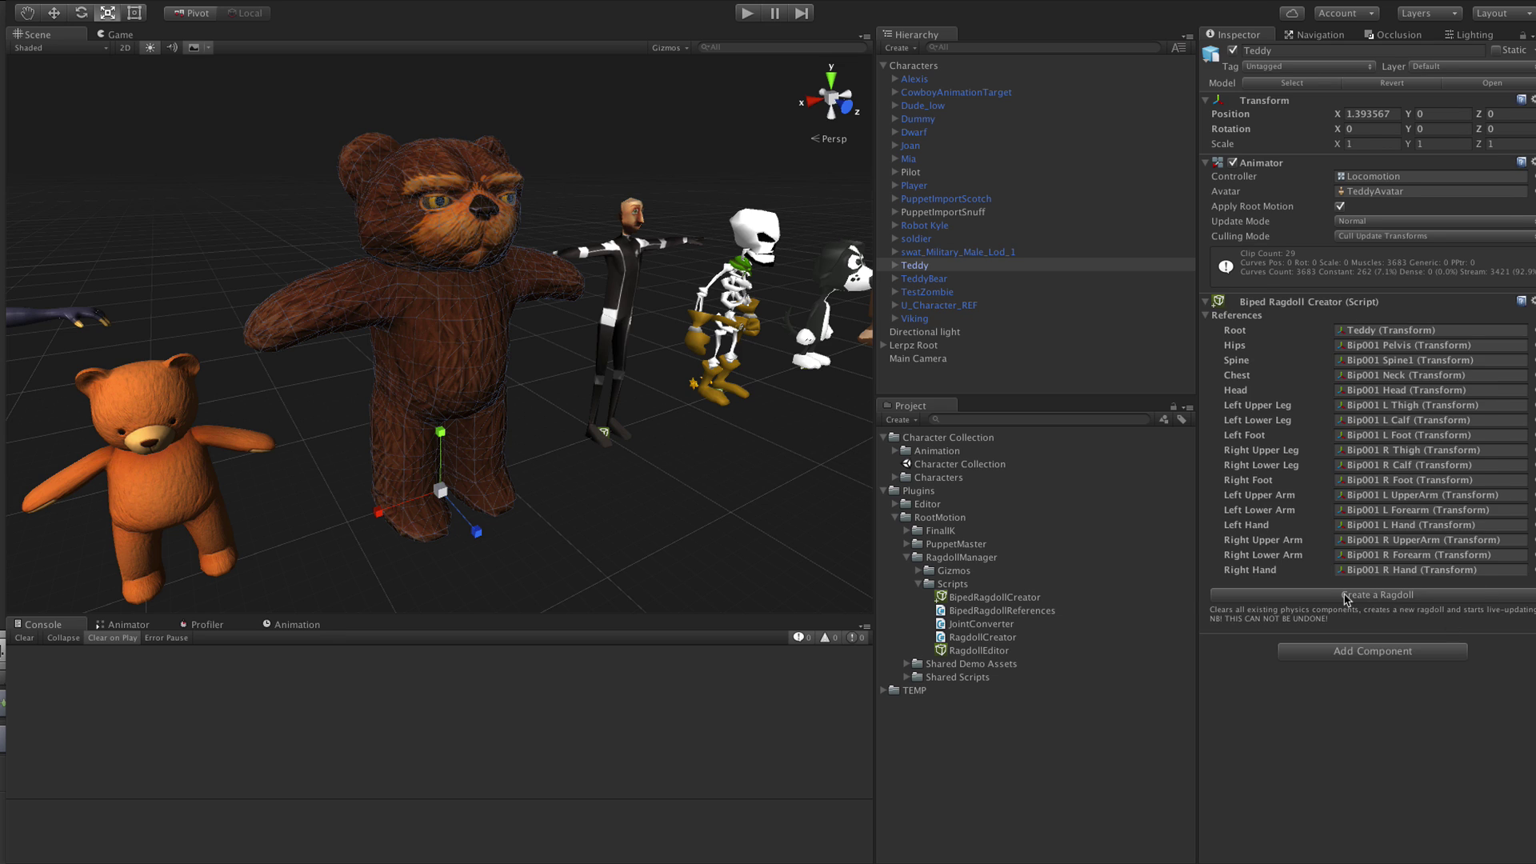
{"action": "left_click", "coordinate": [1344, 595]}
{"action": "scroll", "coordinate": [600, 367], "scroll_direction": "up", "scroll_amount": 3}
{"action": "left_click_drag", "start_coordinate": [600, 366], "coordinate": [502, 297], "text": "alt"}
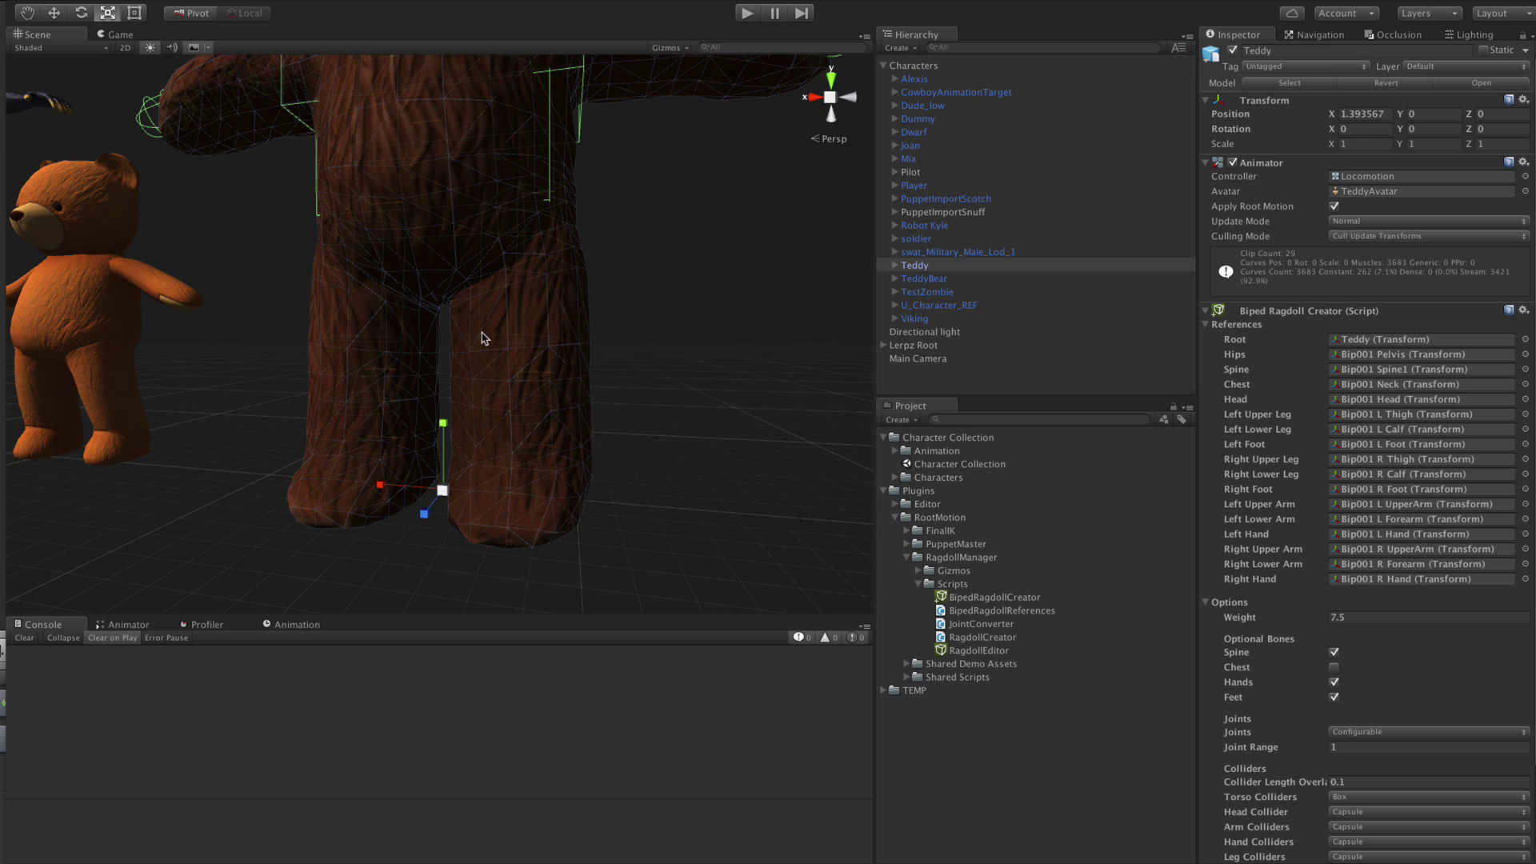
Examine how well the generated colliders fit Teddy's body from the front and the side
{"action": "middle_click_drag", "start_coordinate": [588, 375], "coordinate": [575, 563]}
{"action": "scroll", "coordinate": [570, 492], "scroll_direction": "down", "scroll_amount": 5}
{"action": "left_click_drag", "start_coordinate": [563, 421], "coordinate": [624, 444], "text": "alt"}
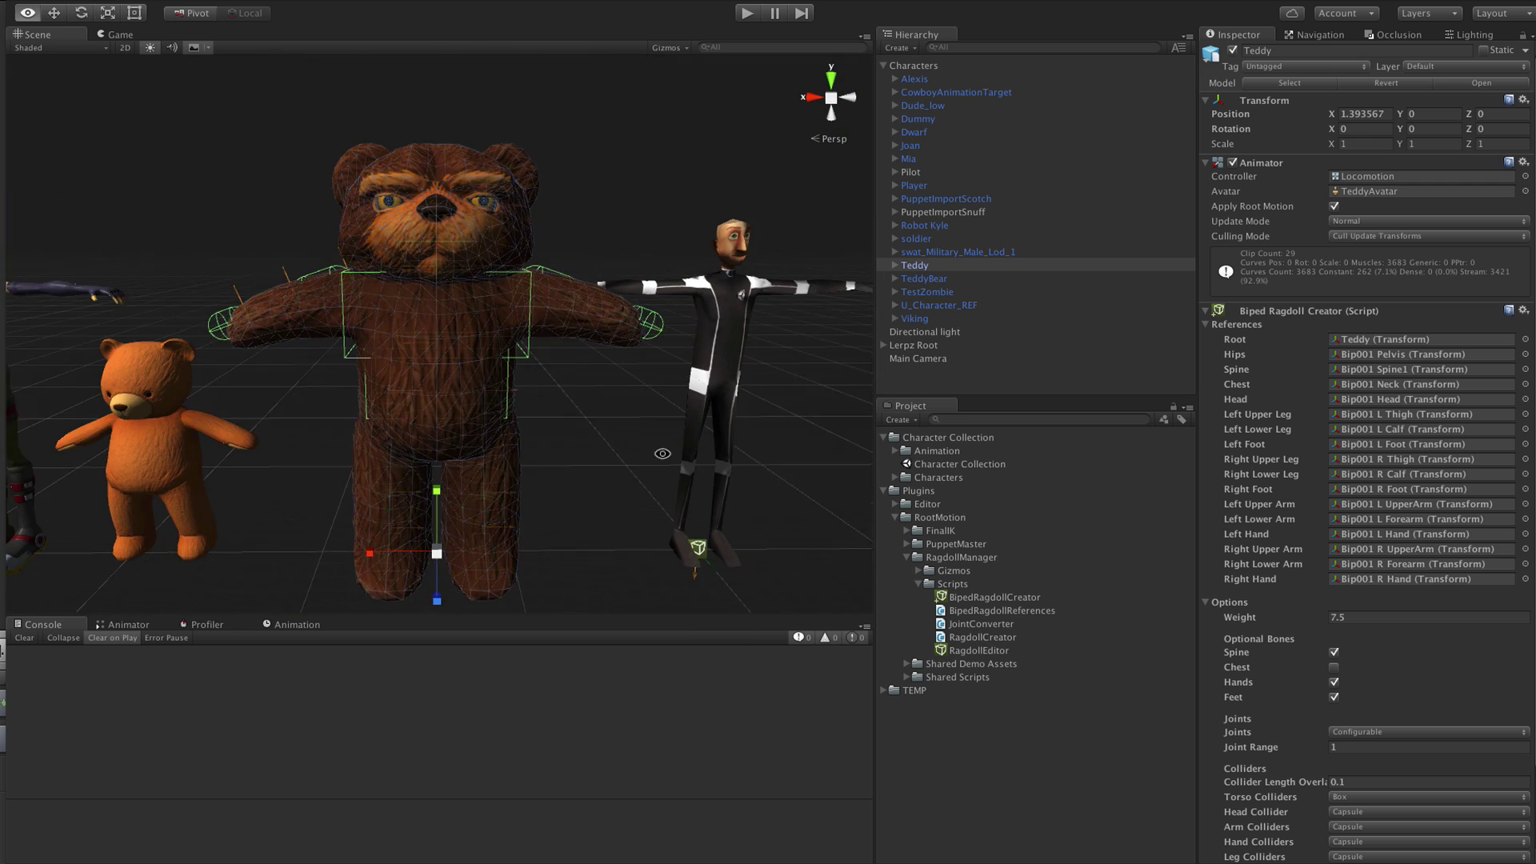
{"action": "middle_click_drag", "start_coordinate": [624, 444], "coordinate": [640, 427]}
{"action": "left_click_drag", "start_coordinate": [639, 426], "coordinate": [939, 428], "text": "alt"}
{"action": "scroll", "coordinate": [1494, 683], "scroll_direction": "down", "scroll_amount": 3}
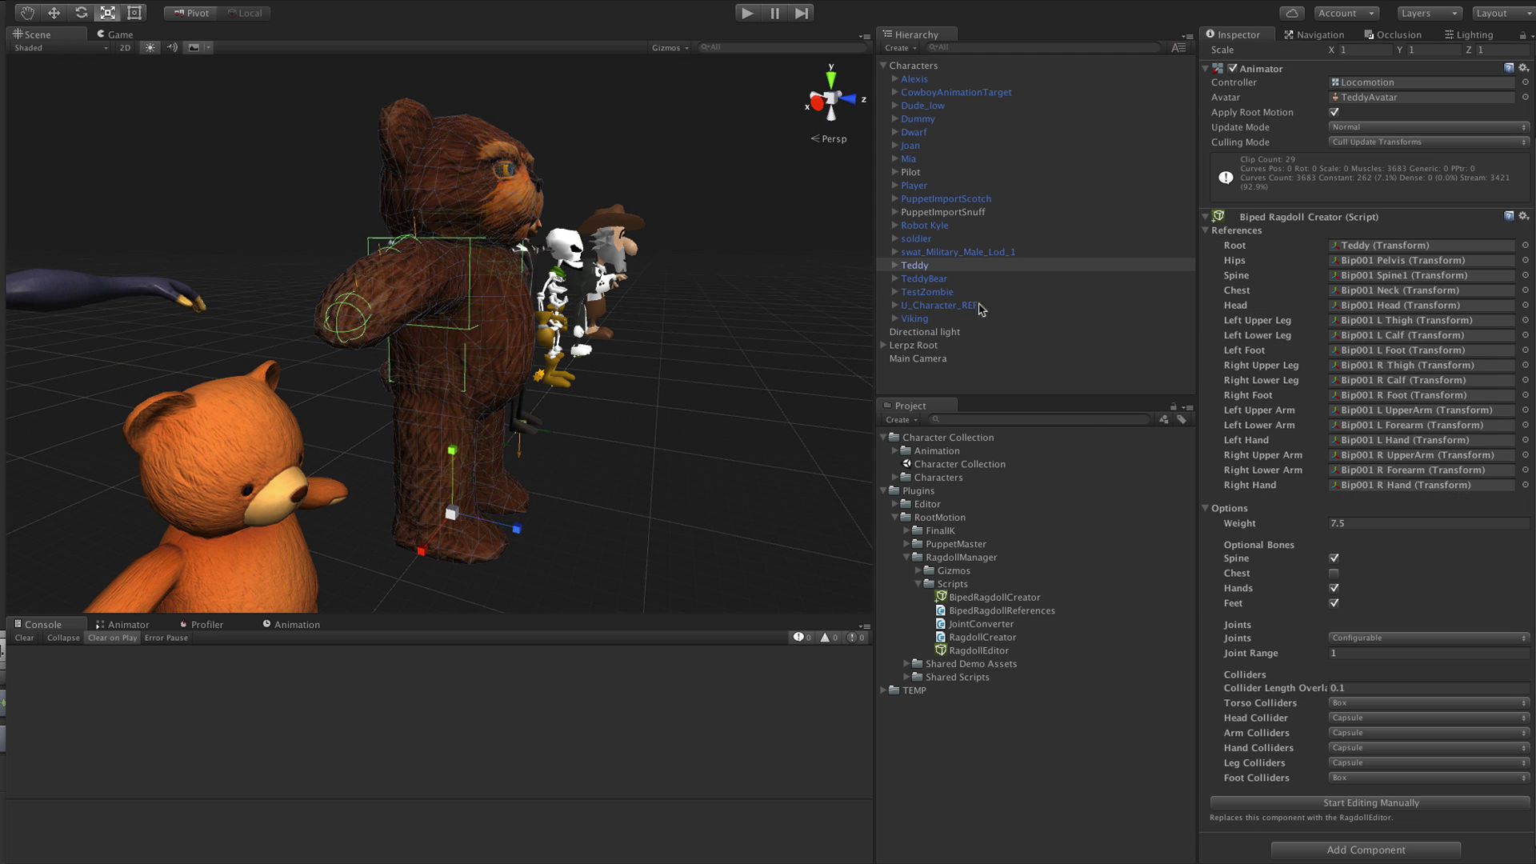
Select and frame TestZombie, add a Biped Ragdoll Creator component and create its ragdoll
{"action": "double_click", "coordinate": [922, 278]}
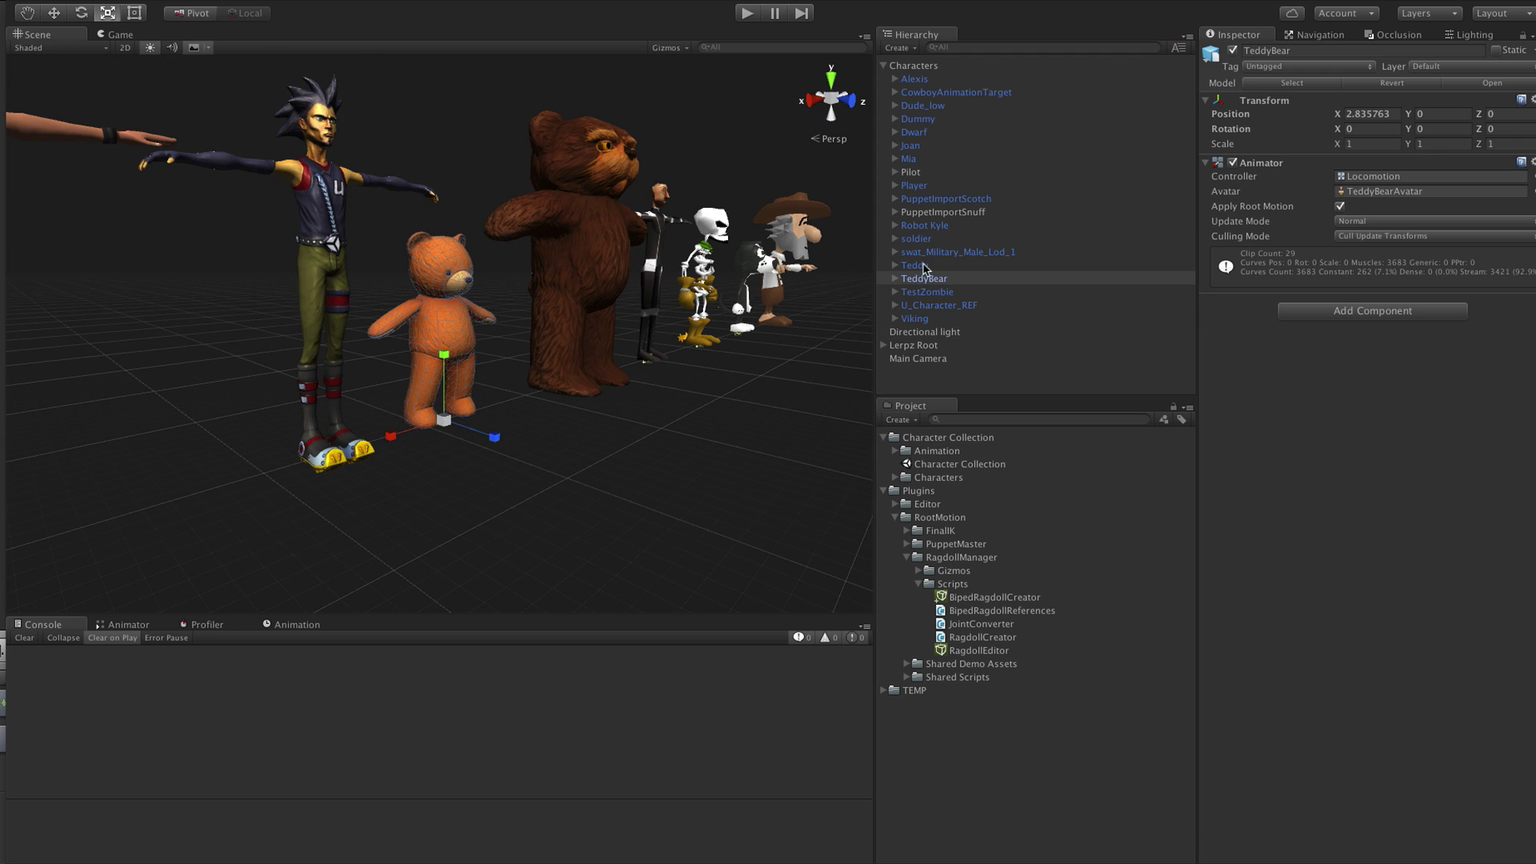
{"action": "left_click", "coordinate": [926, 292]}
{"action": "key", "text": "f"}
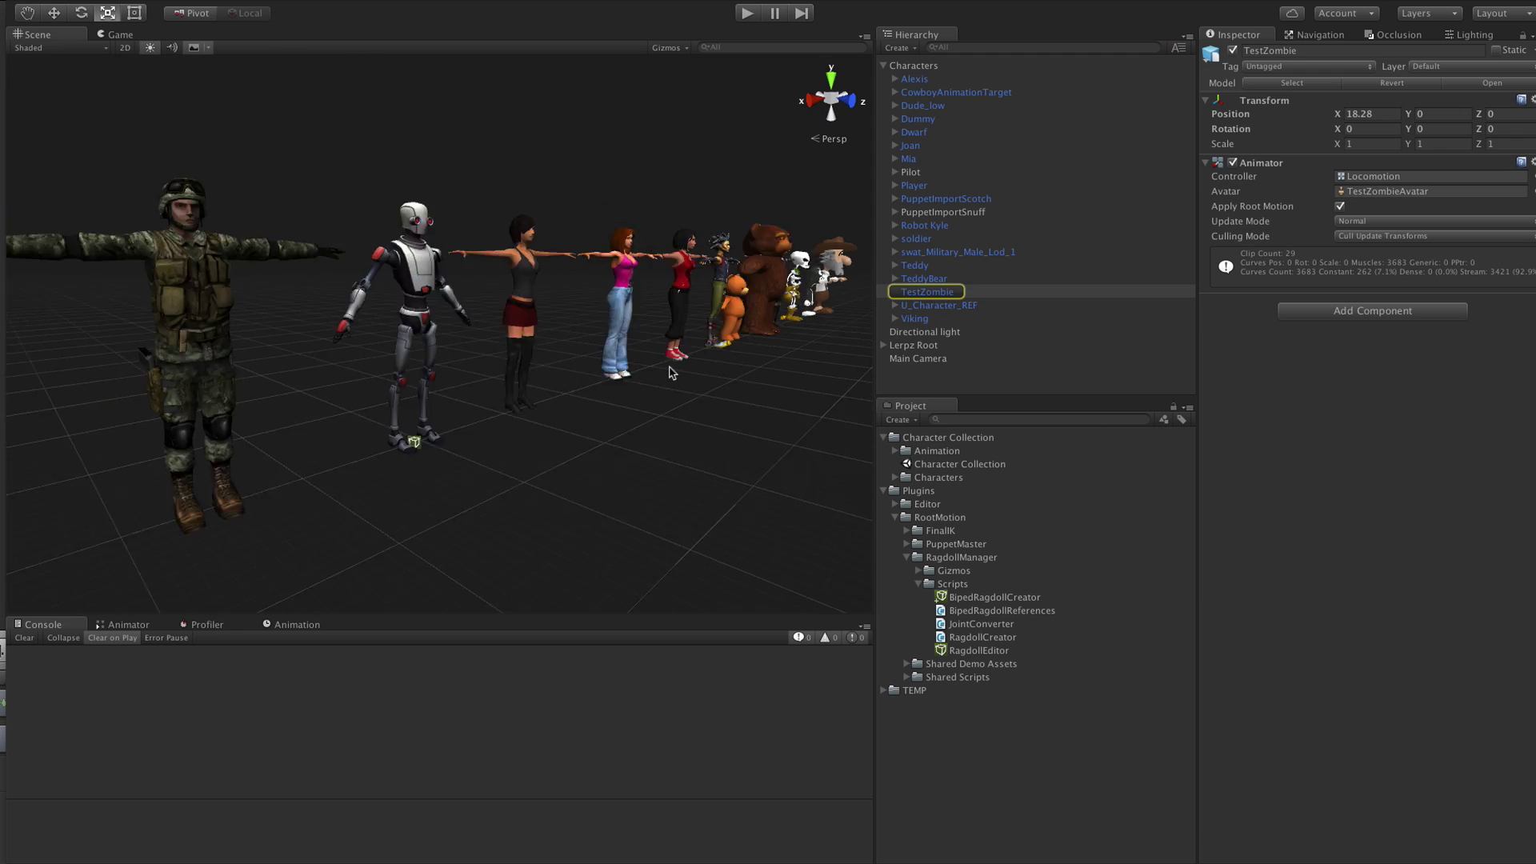
{"action": "scroll", "coordinate": [526, 403], "scroll_direction": "up", "scroll_amount": 4}
{"action": "left_click_drag", "start_coordinate": [527, 403], "coordinate": [848, 336], "text": "alt"}
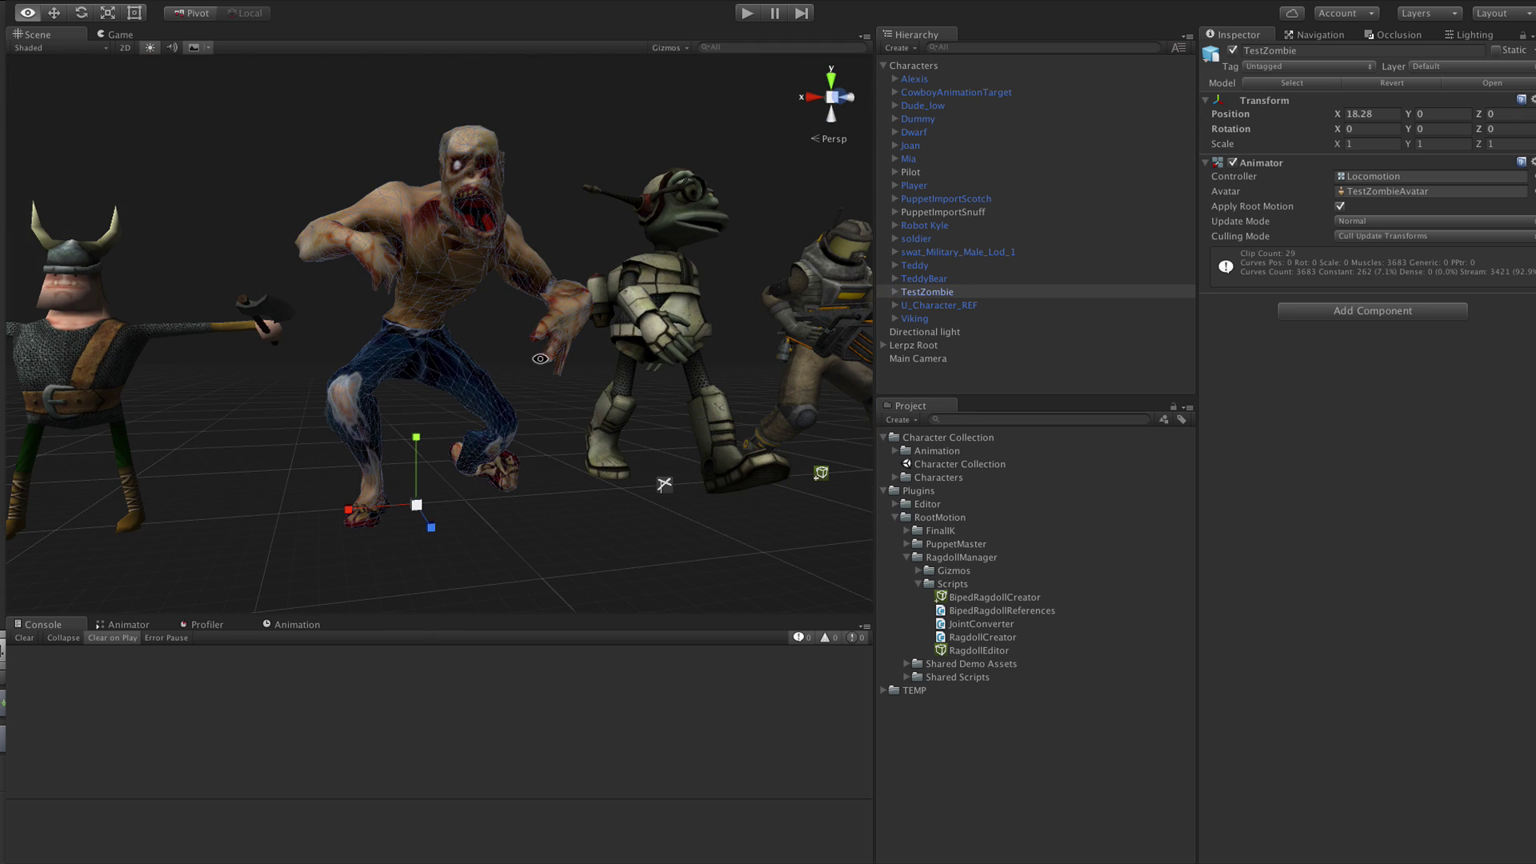
{"action": "left_click", "coordinate": [1324, 315]}
{"action": "left_click", "coordinate": [1334, 376]}
{"action": "left_click", "coordinate": [1380, 596]}
Start manually editing TestZombie's ragdoll, then move and resize the left foot's box collider to enclose the whole foot
{"action": "scroll", "coordinate": [600, 440], "scroll_direction": "up", "scroll_amount": 2}
{"action": "left_click_drag", "start_coordinate": [600, 440], "coordinate": [514, 477], "text": "alt"}
{"action": "middle_click_drag", "start_coordinate": [514, 477], "coordinate": [499, 380]}
{"action": "scroll", "coordinate": [499, 380], "scroll_direction": "up", "scroll_amount": 3}
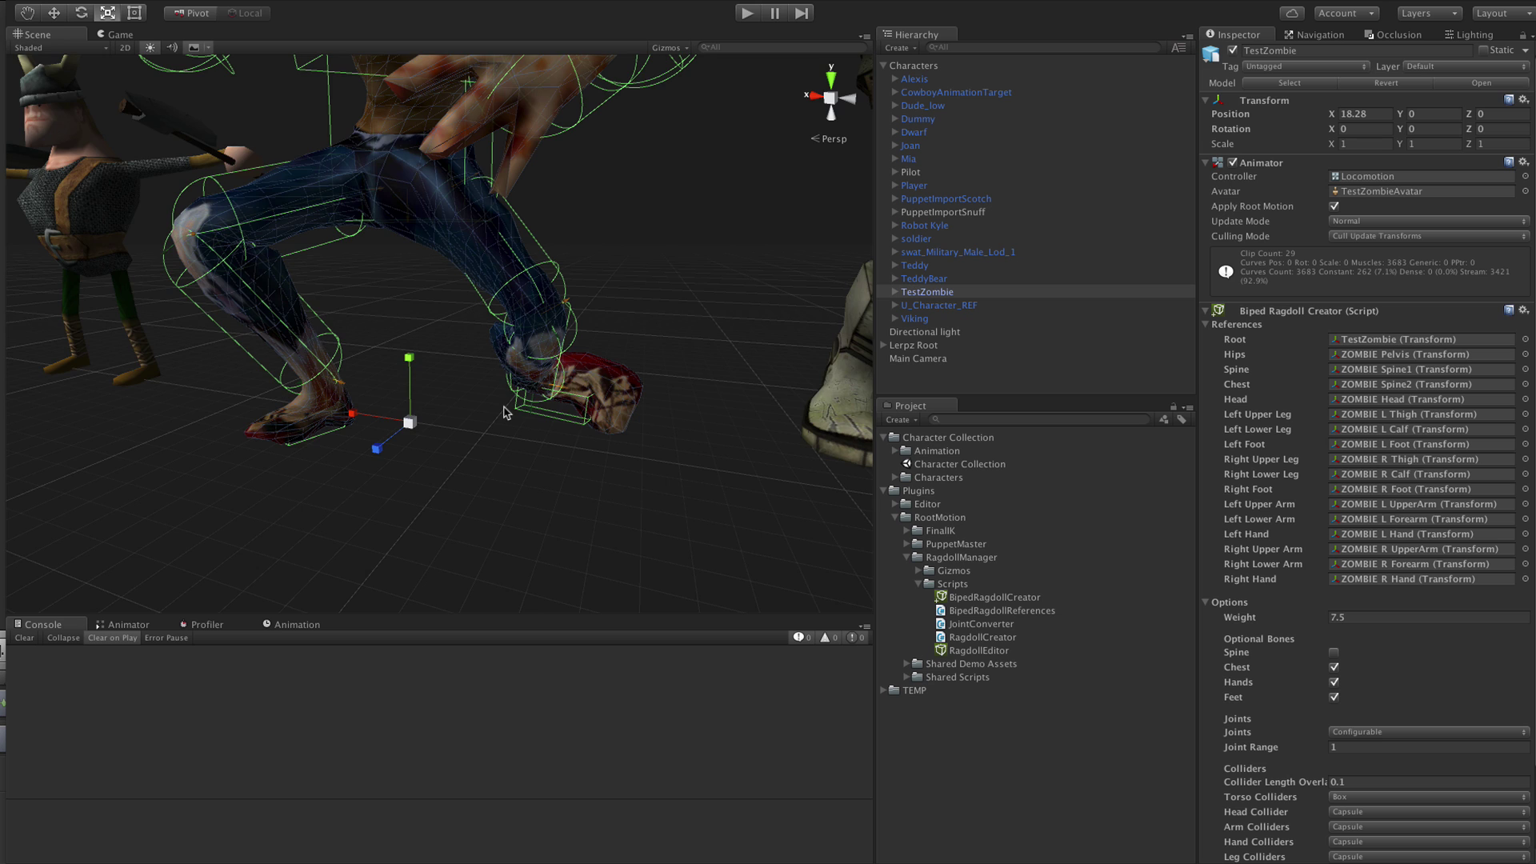
{"action": "left_click_drag", "start_coordinate": [536, 427], "coordinate": [475, 395], "text": "alt"}
{"action": "scroll", "coordinate": [1321, 743], "scroll_direction": "down", "scroll_amount": 3}
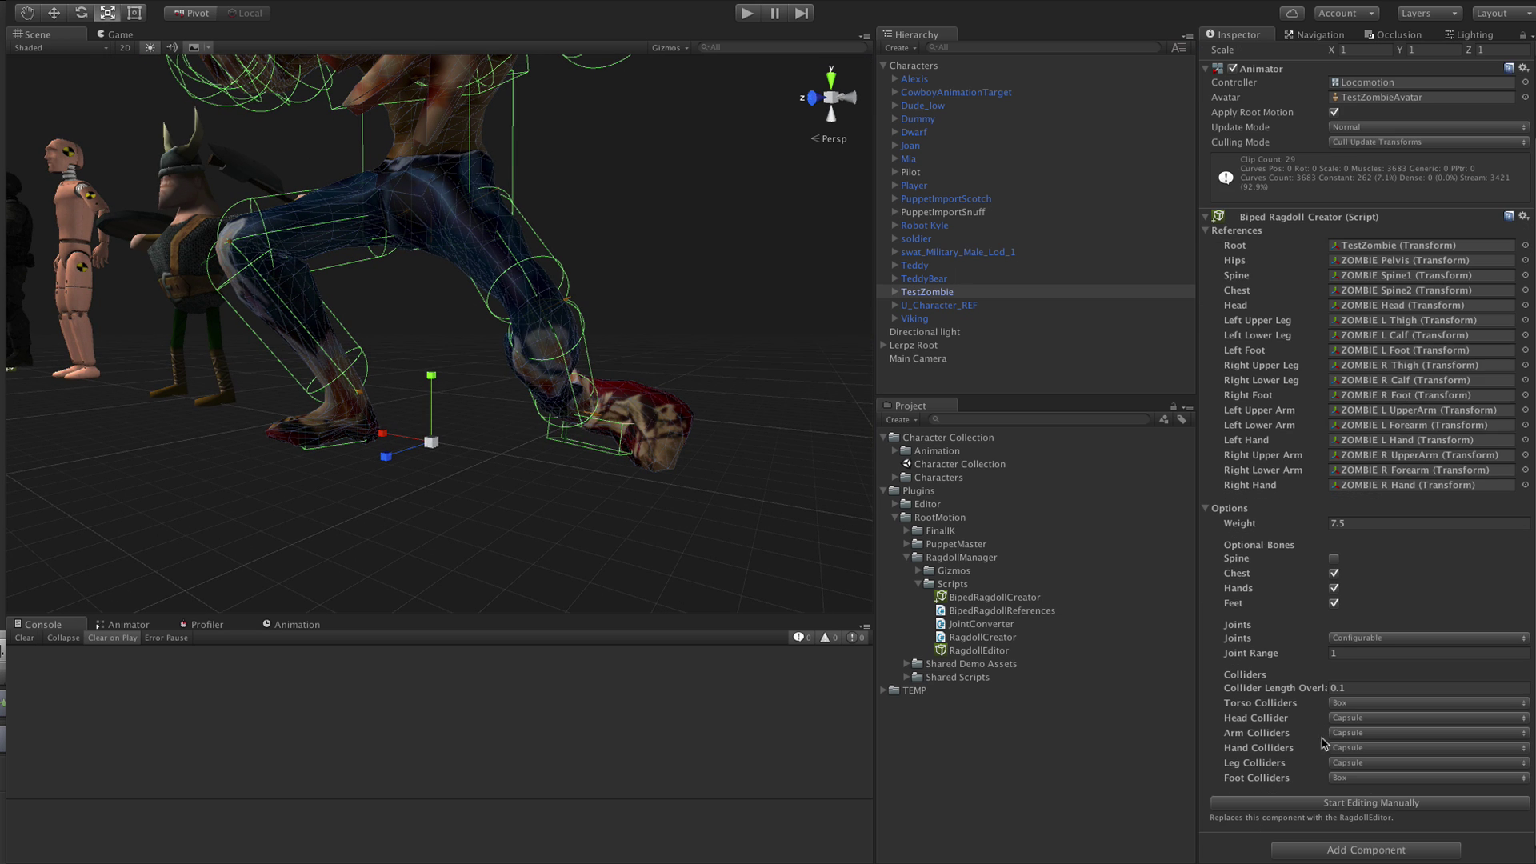
{"action": "left_click", "coordinate": [1364, 804]}
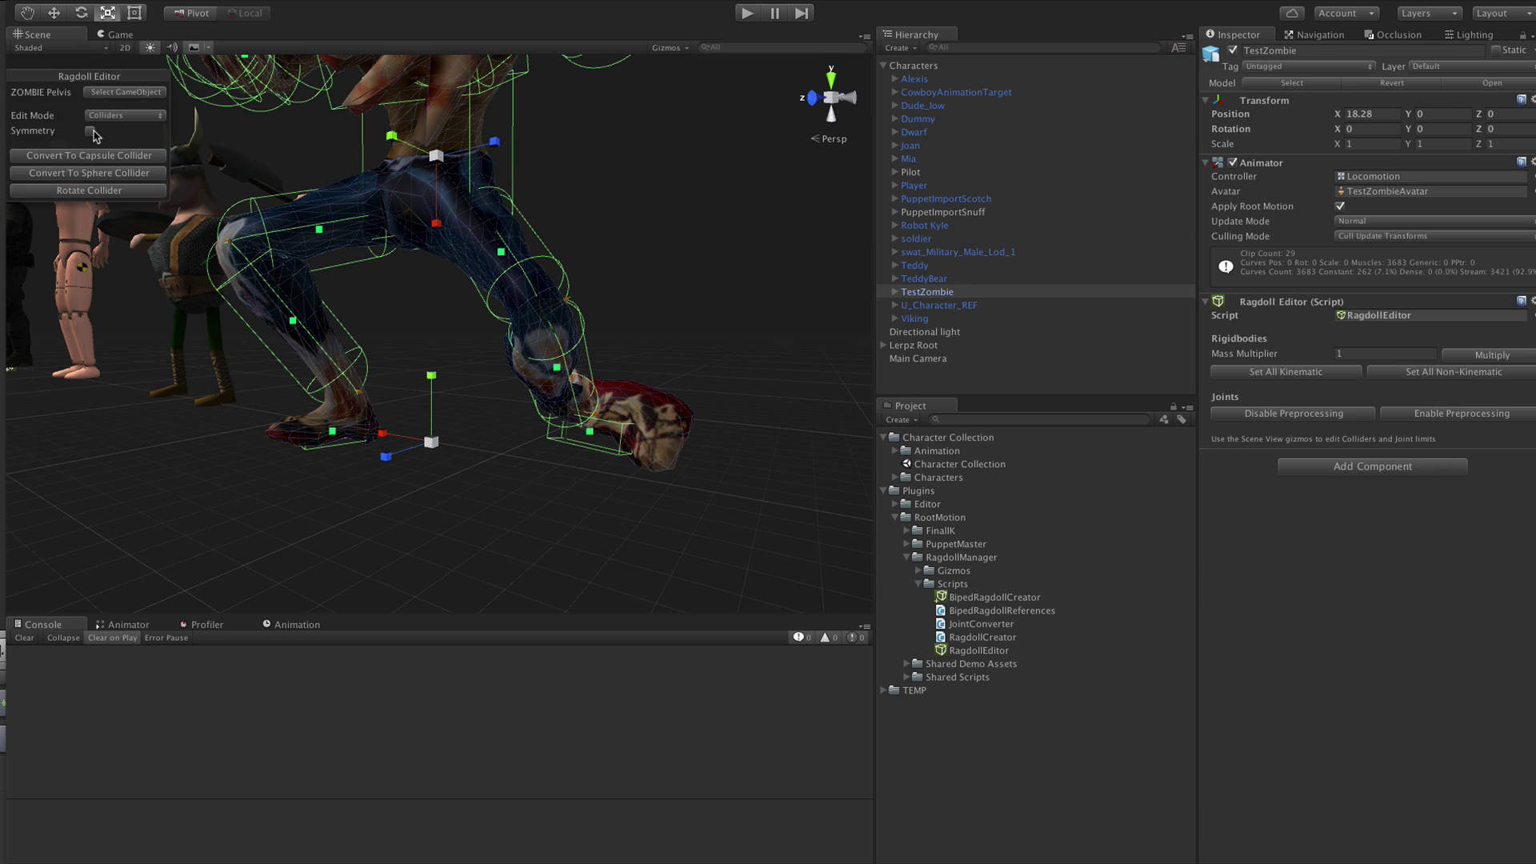
{"action": "left_click", "coordinate": [591, 433]}
{"action": "key", "text": "w"}
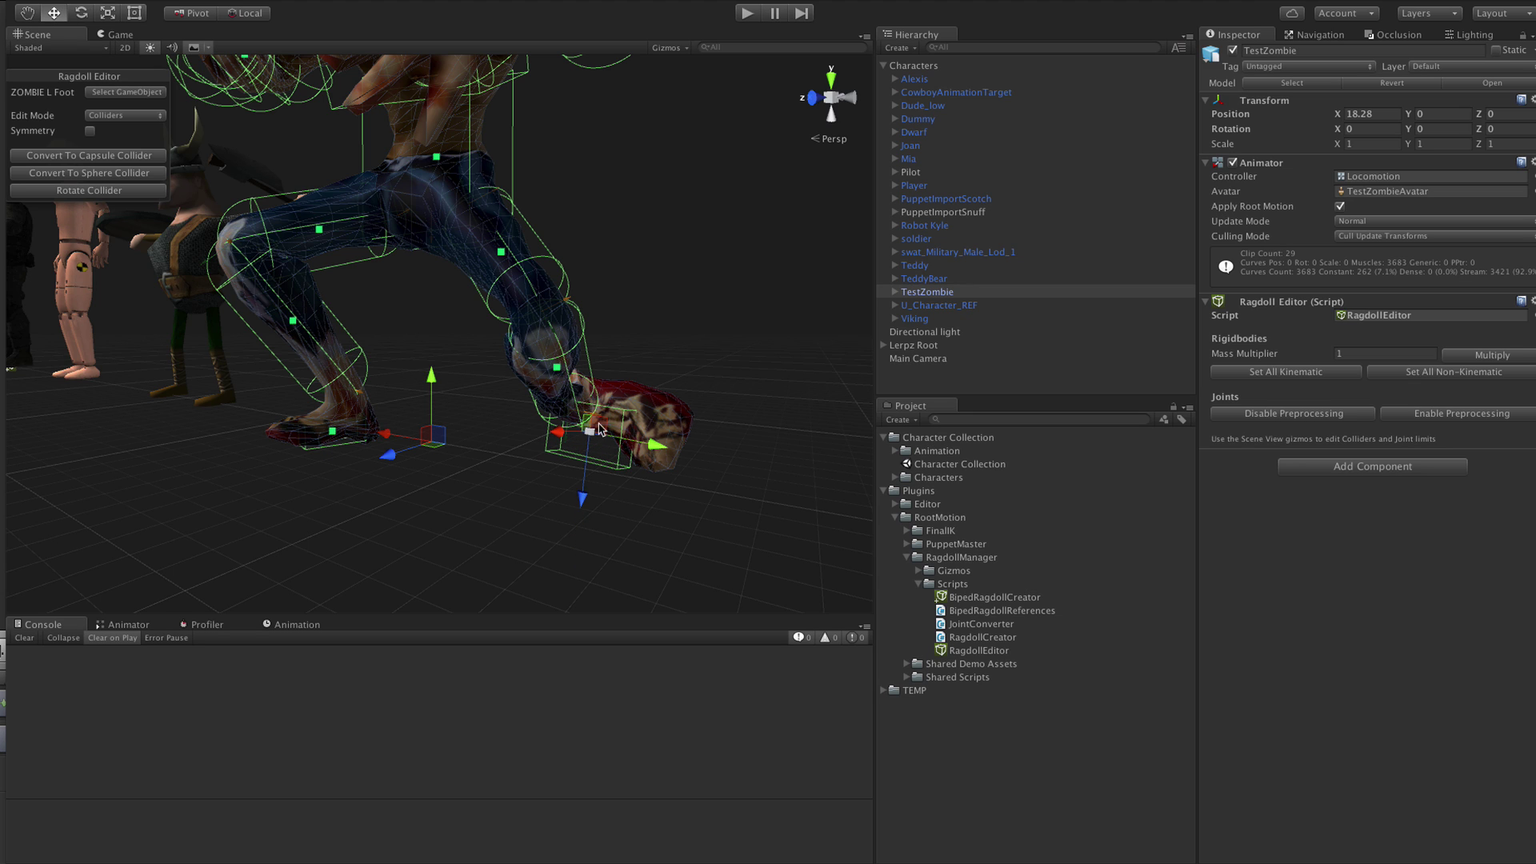
{"action": "key", "text": "r"}
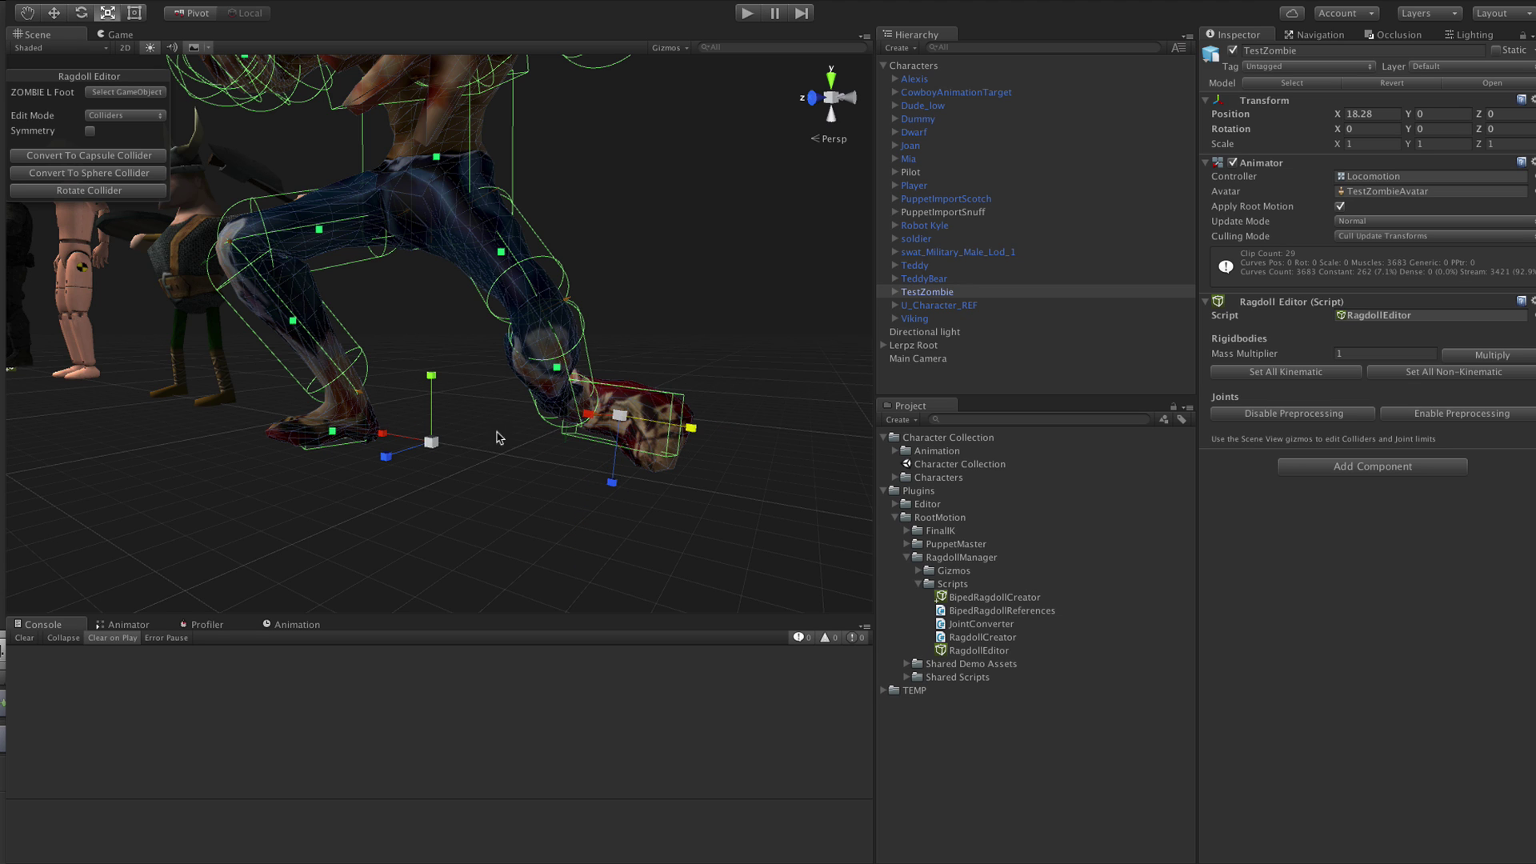
Move and resize TestZombie's right foot box collider so that it surrounds the whole foot
{"action": "left_click", "coordinate": [332, 432]}
{"action": "key", "text": "w"}
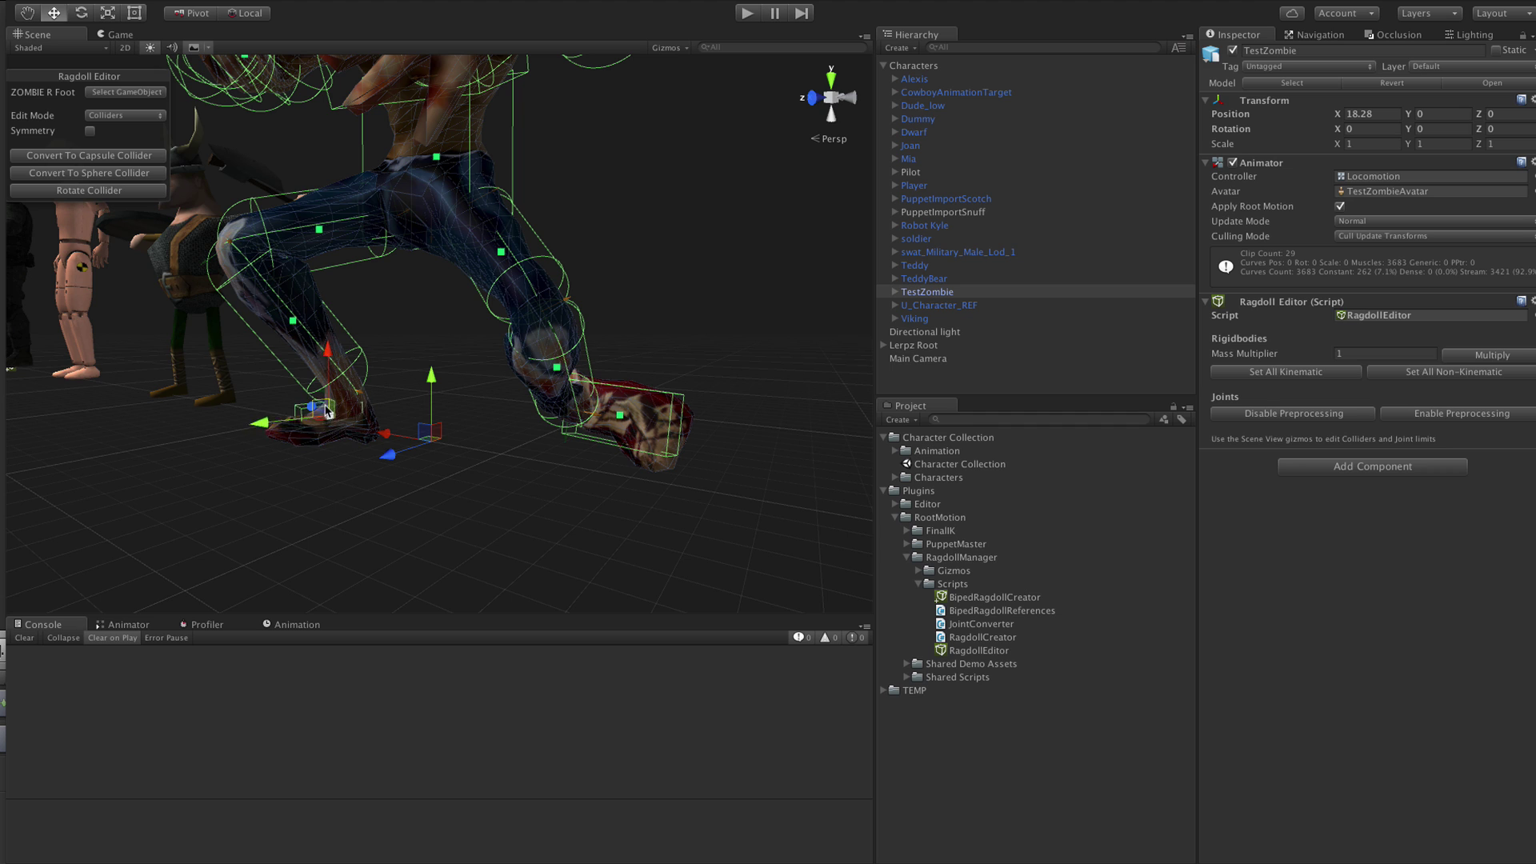
{"action": "key", "text": "r"}
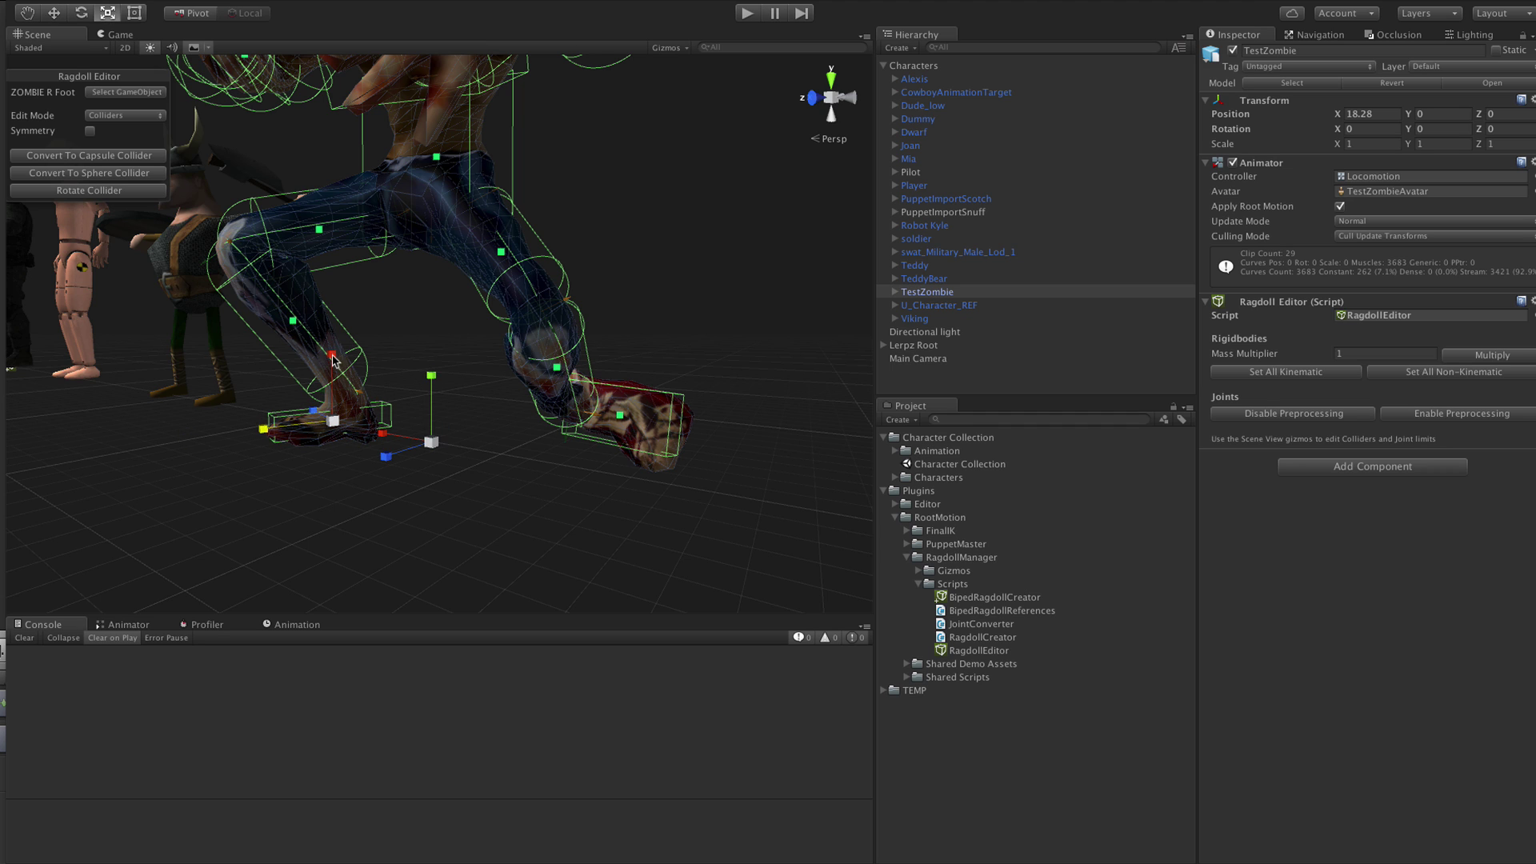
Reposition TestZombie's head capsule collider to fit over the head
{"action": "left_click_drag", "start_coordinate": [333, 358], "coordinate": [999, 400], "text": "alt"}
{"action": "scroll", "coordinate": [534, 248], "scroll_direction": "down", "scroll_amount": 5}
{"action": "left_click", "coordinate": [463, 201]}
{"action": "key", "text": "w"}
{"action": "left_click_drag", "start_coordinate": [480, 196], "coordinate": [516, 229]}
Look over the whole row of characters in the Character Collection scene
{"action": "left_click_drag", "start_coordinate": [677, 391], "coordinate": [555, 406], "text": "alt"}
{"action": "scroll", "coordinate": [555, 406], "scroll_direction": "down", "scroll_amount": 10}
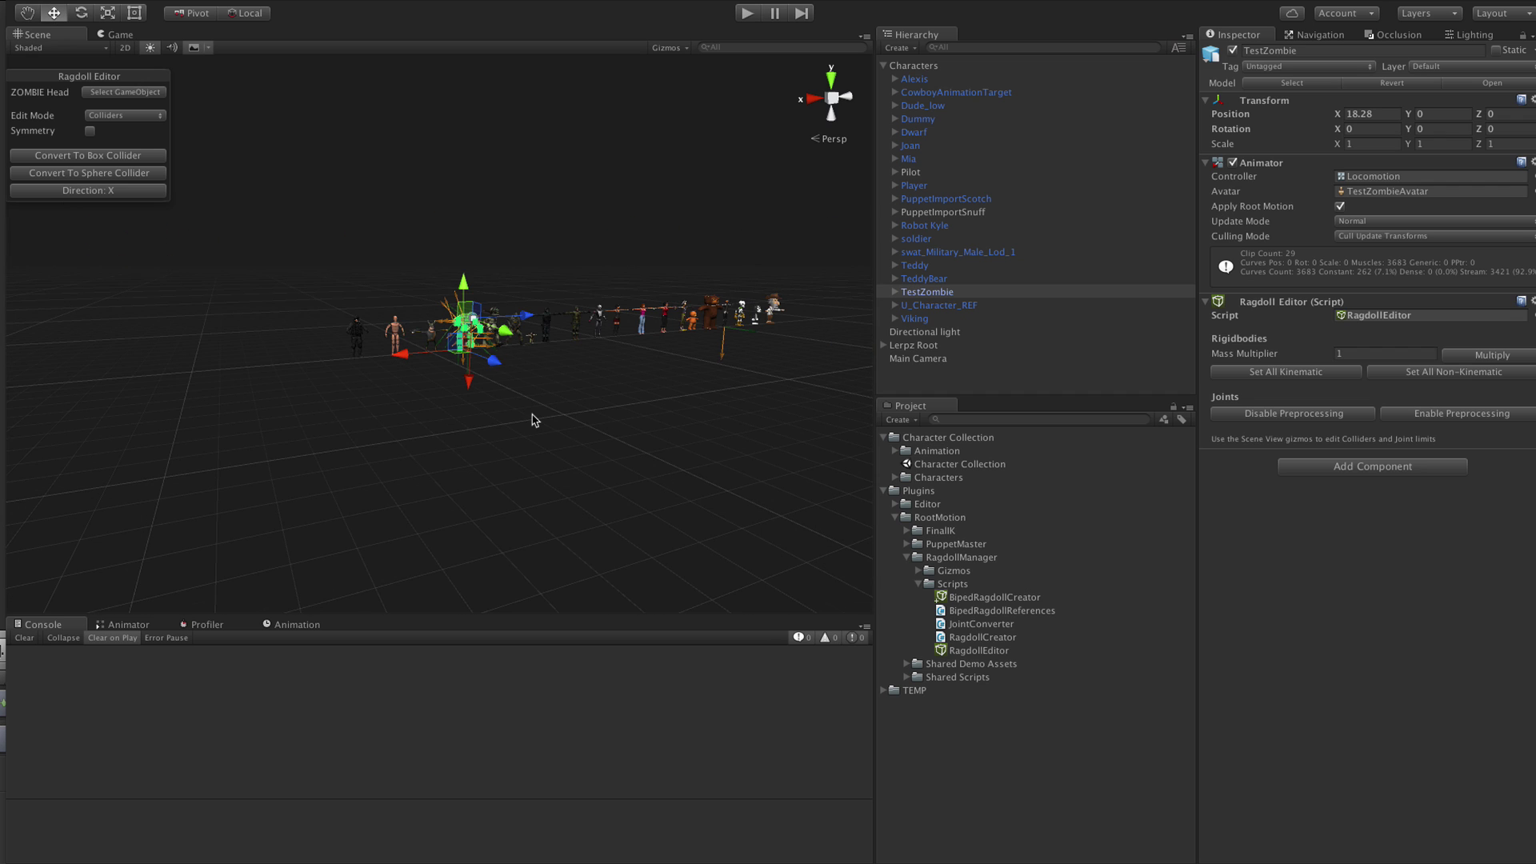
{"action": "scroll", "coordinate": [555, 422], "scroll_direction": "up", "scroll_amount": 5}
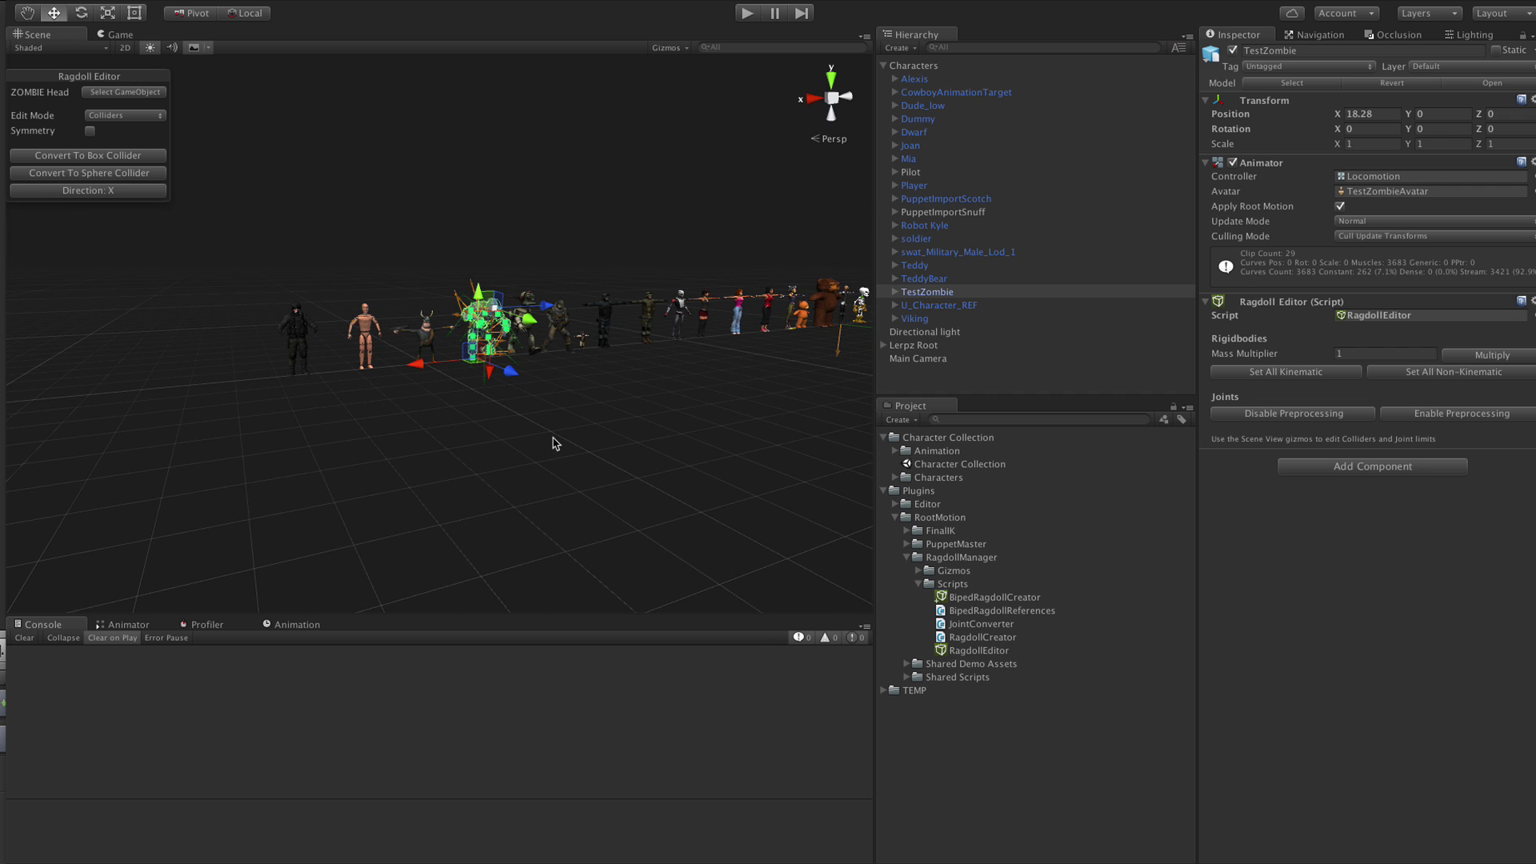
{"action": "scroll", "coordinate": [534, 448], "scroll_direction": "up", "scroll_amount": 3}
{"action": "middle_click_drag", "start_coordinate": [592, 482], "coordinate": [268, 514]}
{"action": "scroll", "coordinate": [396, 480], "scroll_direction": "up", "scroll_amount": 3}
{"action": "middle_click_drag", "start_coordinate": [395, 480], "coordinate": [878, 427]}
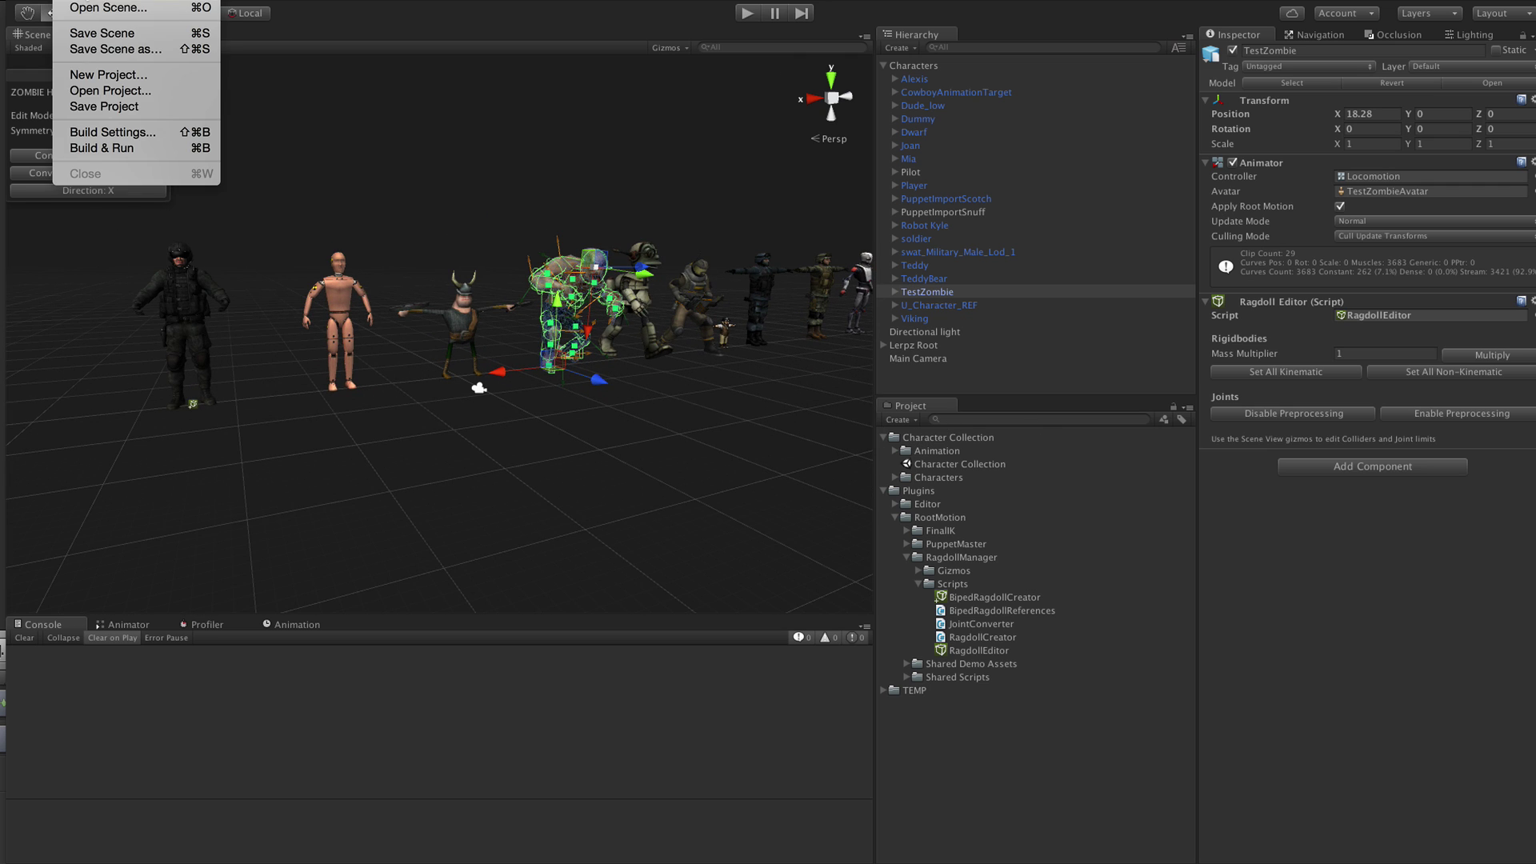
Create a new scene, search the project for "dobe" and add the Doberman model to the scene
{"action": "left_click", "coordinate": [181, 25]}
{"action": "left_click", "coordinate": [737, 307]}
{"action": "left_click", "coordinate": [988, 420]}
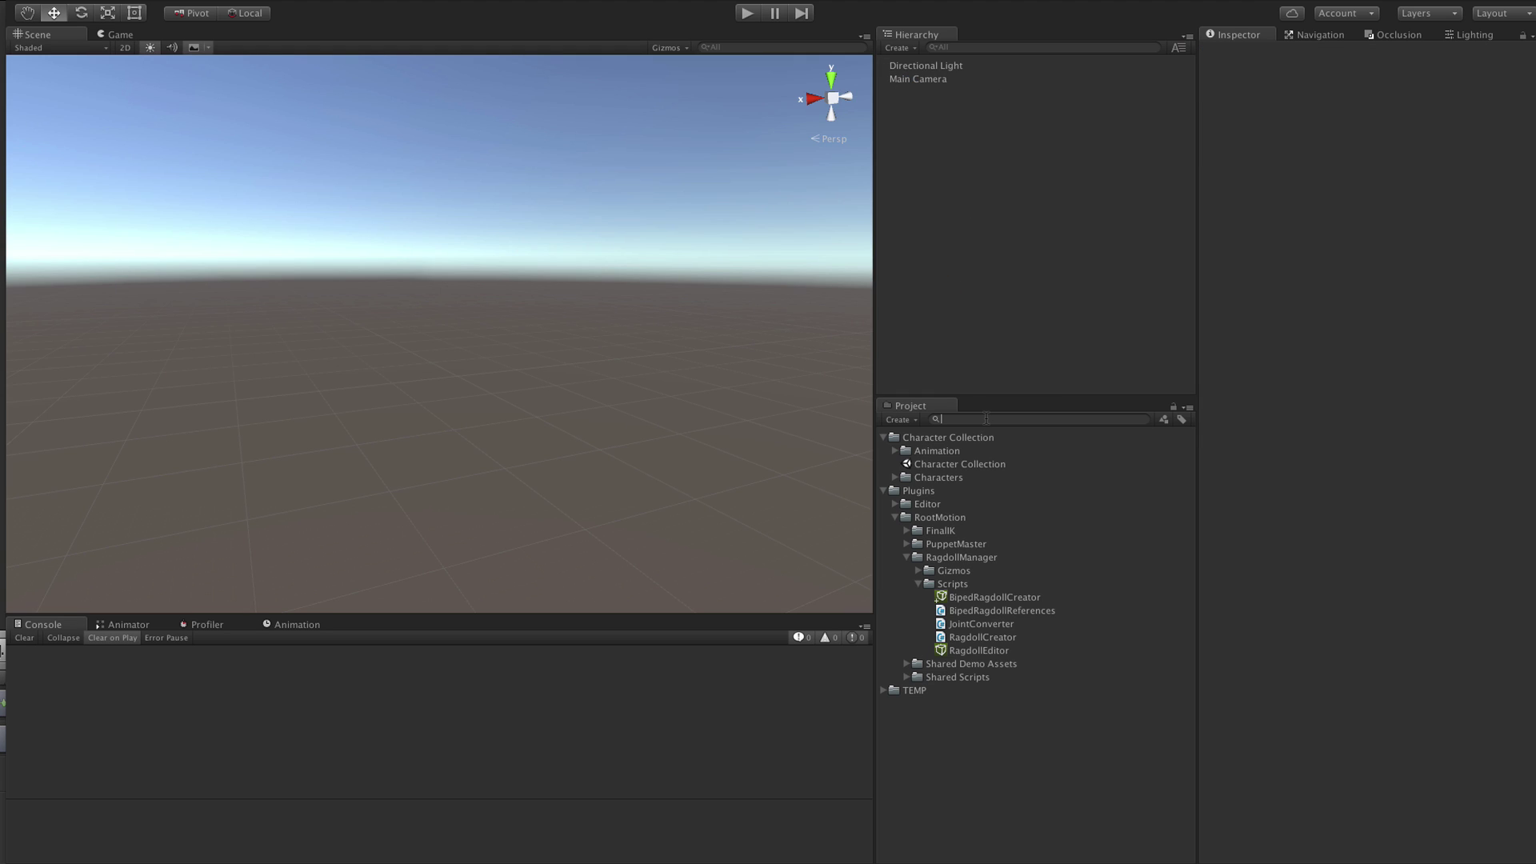
{"action": "type", "text": "dobe"}
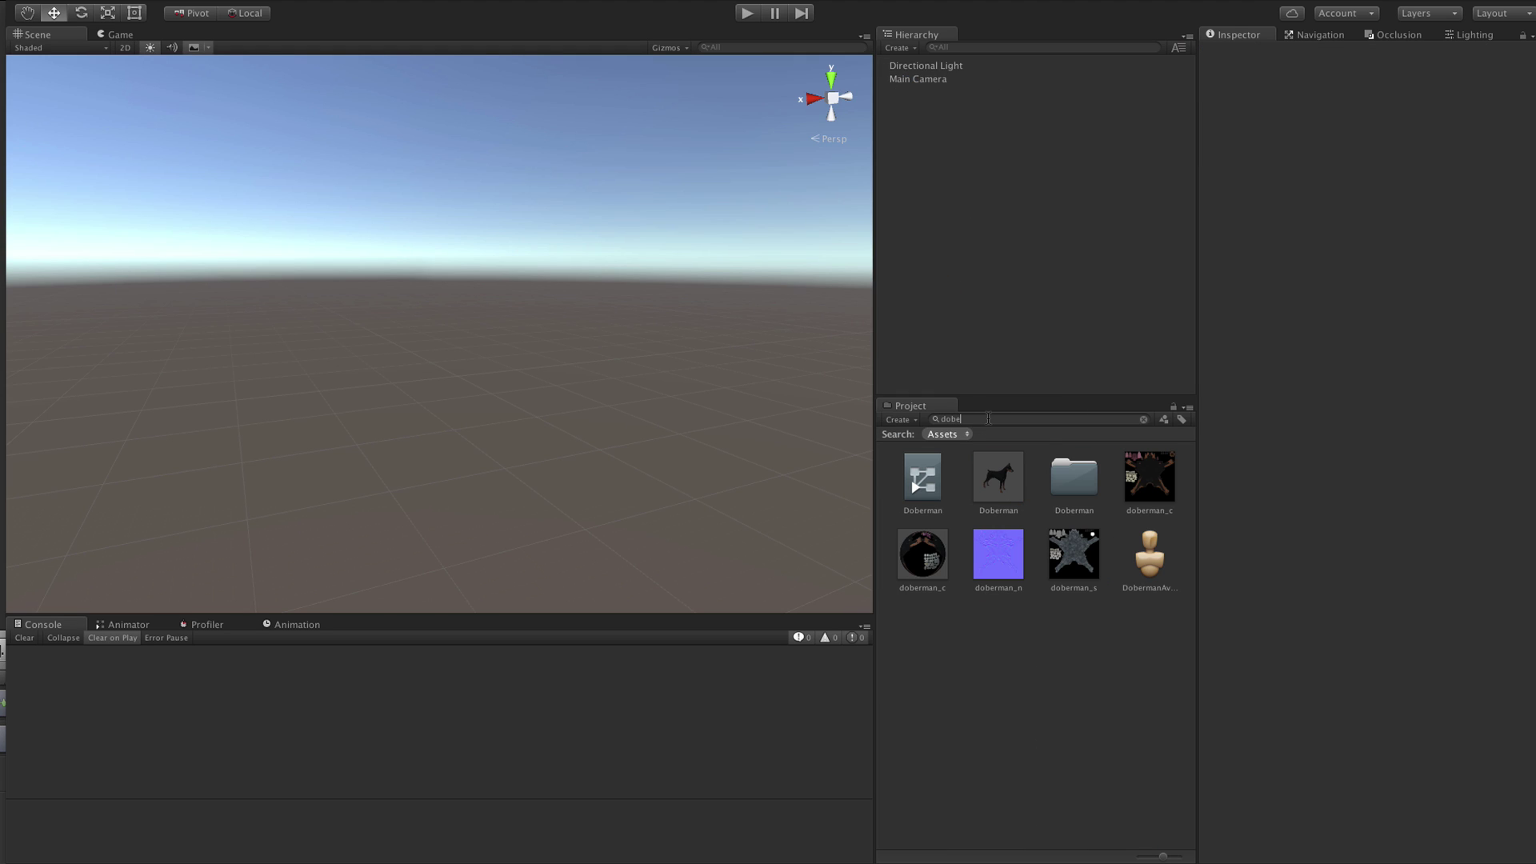
{"action": "left_click_drag", "start_coordinate": [996, 492], "coordinate": [960, 266]}
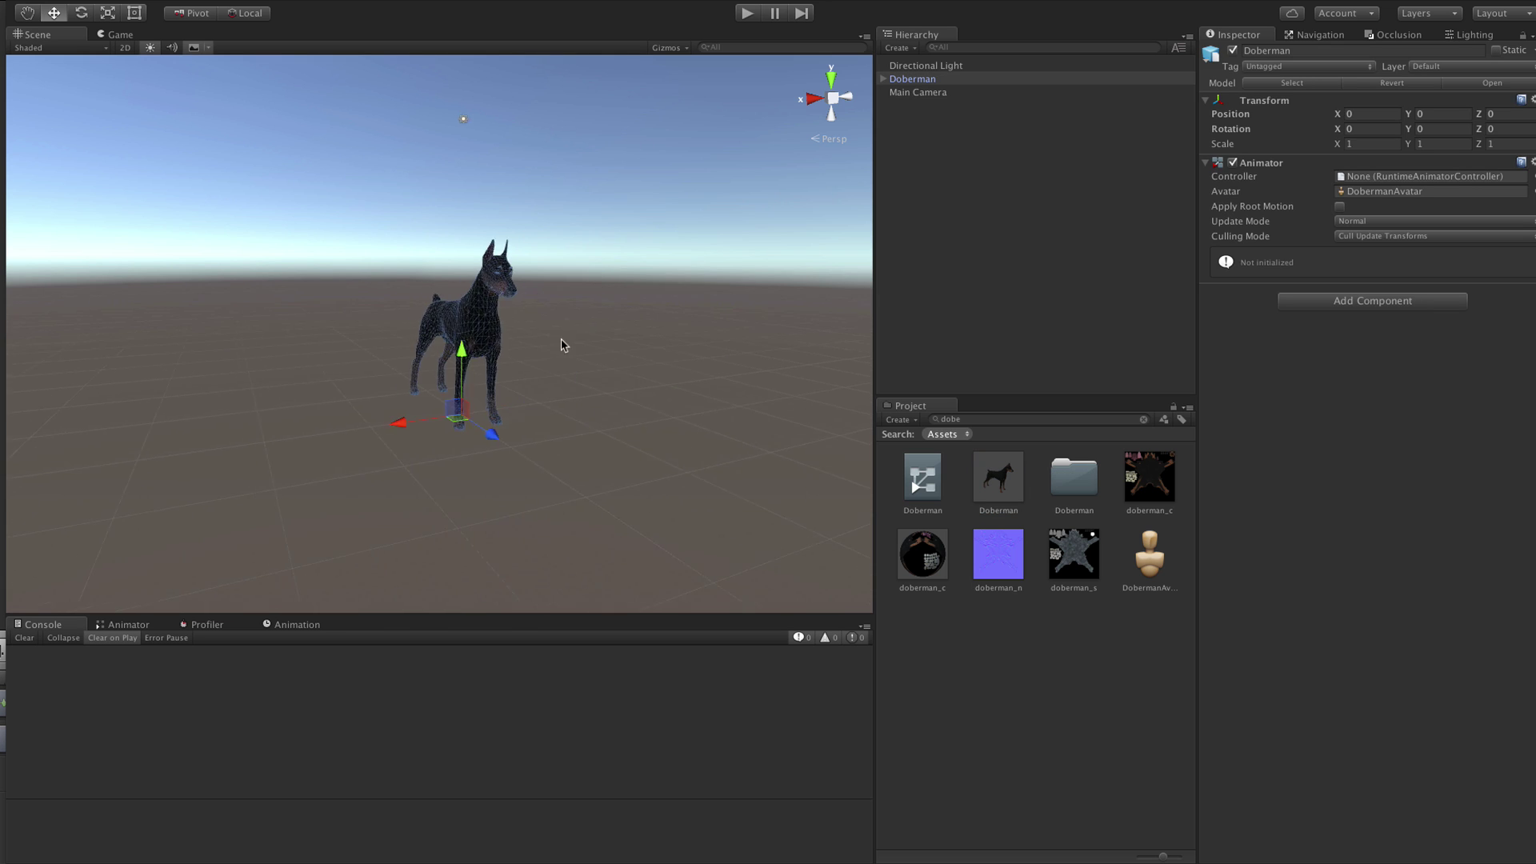
Add a Biped Ragdoll Creator component to the Doberman
{"action": "left_click_drag", "start_coordinate": [542, 374], "coordinate": [727, 411], "text": "alt"}
{"action": "left_click", "coordinate": [1377, 302]}
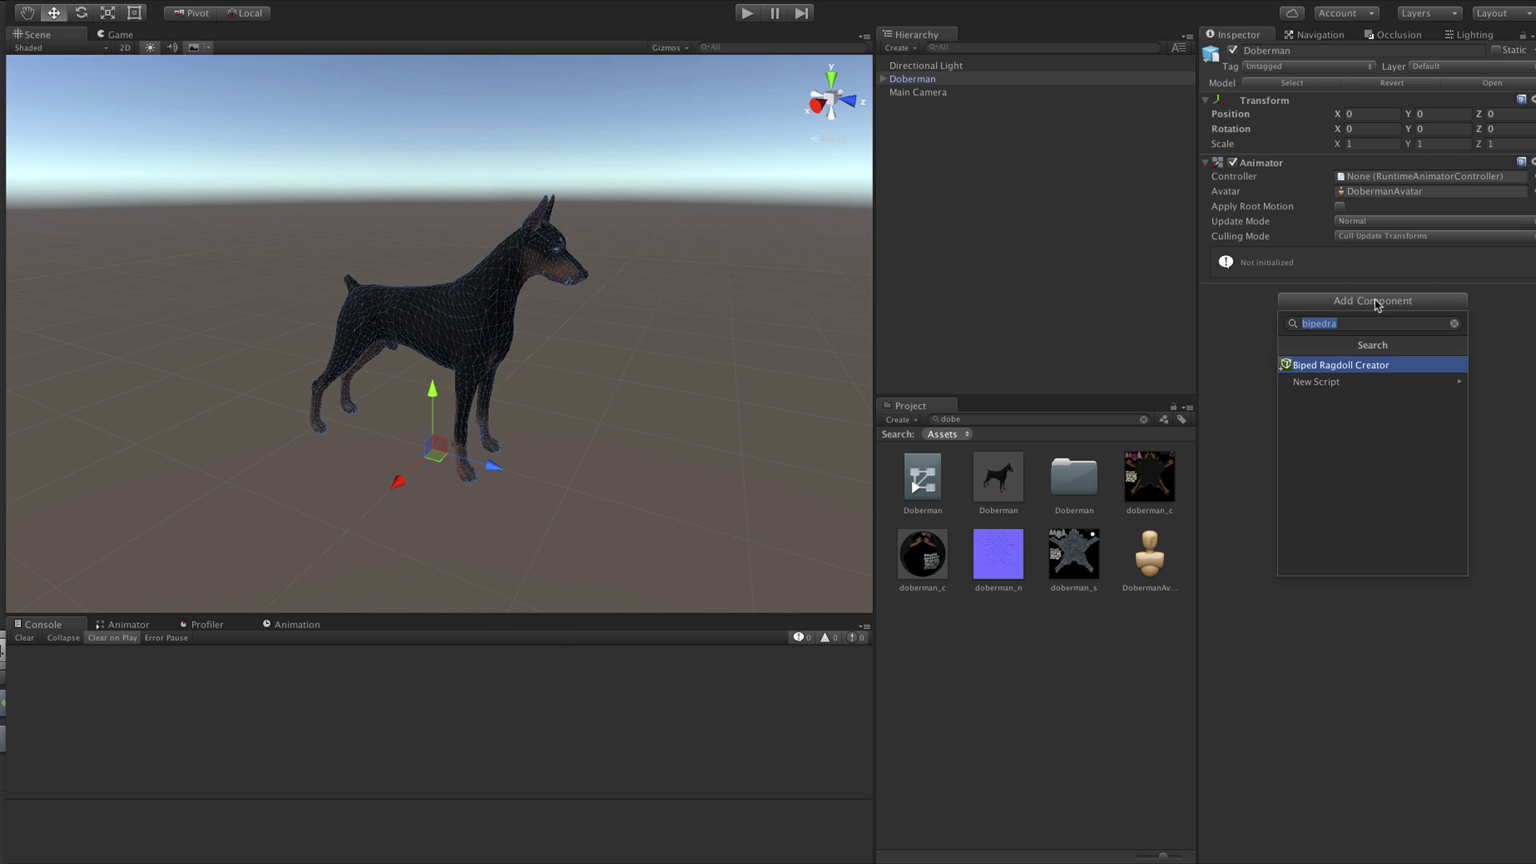
{"action": "key", "text": "Return"}
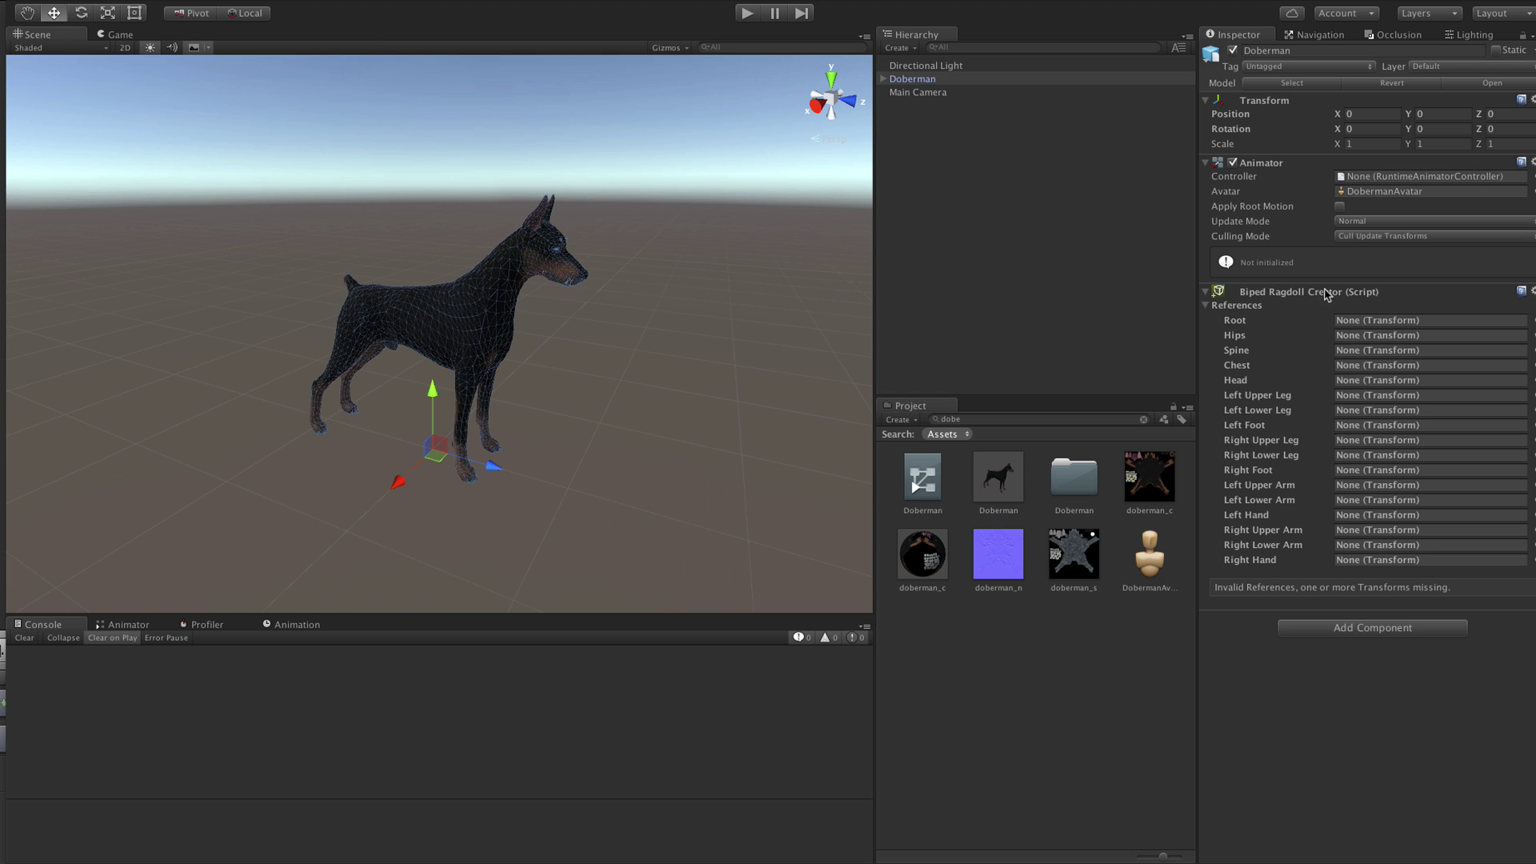
Expand the Doberman's bone hierarchy and assign Doberman as Root, Pelvis as Hips and Spine as Spine in the ragdoll references
{"action": "left_click", "coordinate": [884, 79]}
{"action": "left_click", "coordinate": [895, 106]}
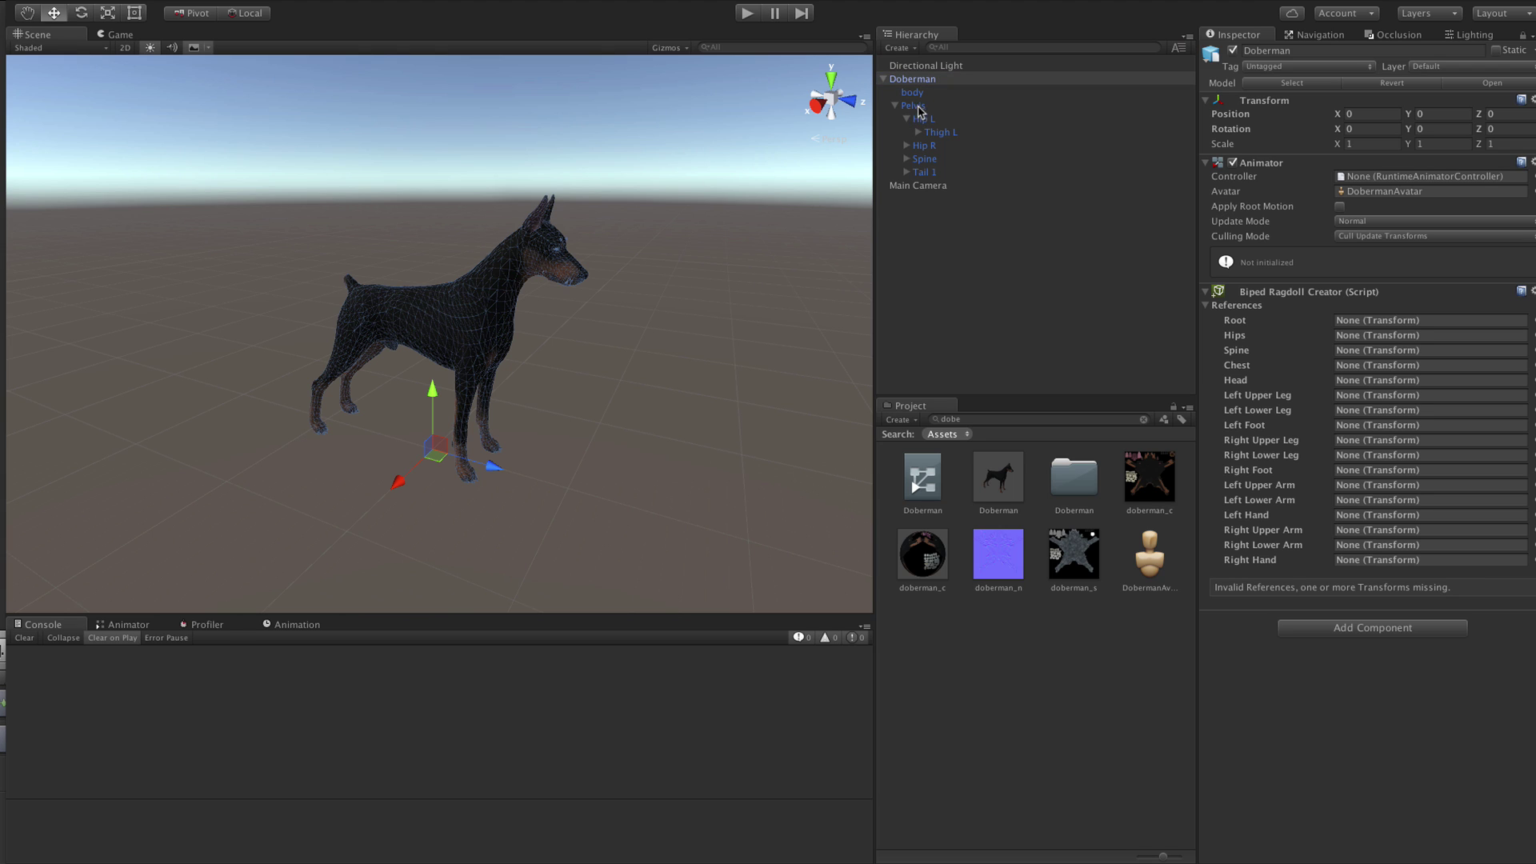
{"action": "left_click_drag", "start_coordinate": [917, 83], "coordinate": [1375, 320]}
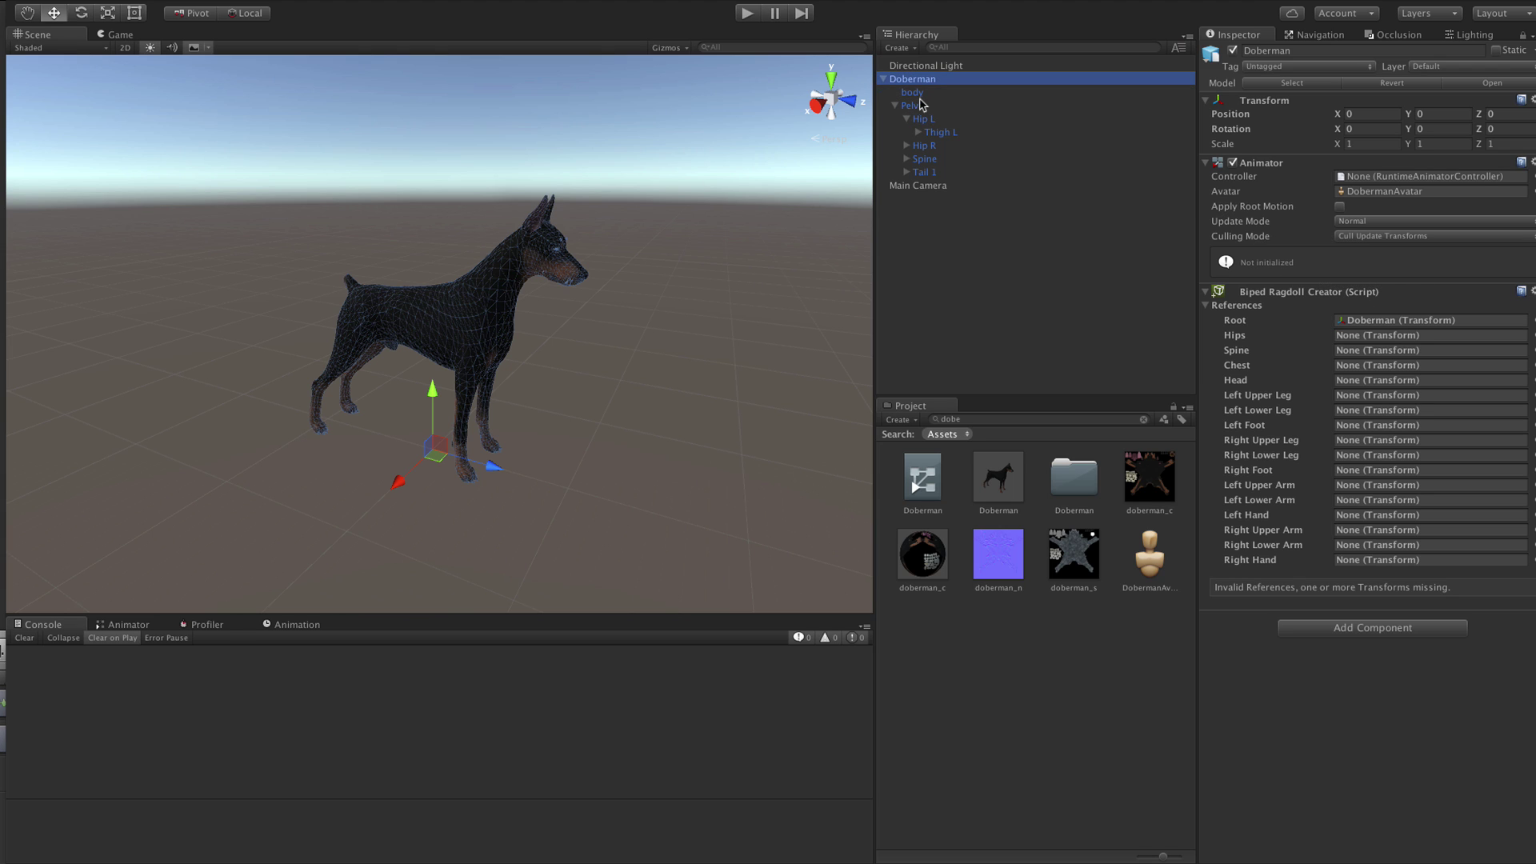
{"action": "left_click_drag", "start_coordinate": [919, 104], "coordinate": [1360, 334]}
{"action": "left_click_drag", "start_coordinate": [914, 160], "coordinate": [1377, 350]}
Assign the Spine 1 bone as Chest and the Head bone as Head in the Doberman's ragdoll references
{"action": "left_click", "coordinate": [909, 160]}
{"action": "left_click", "coordinate": [906, 159]}
{"action": "left_click", "coordinate": [918, 172]}
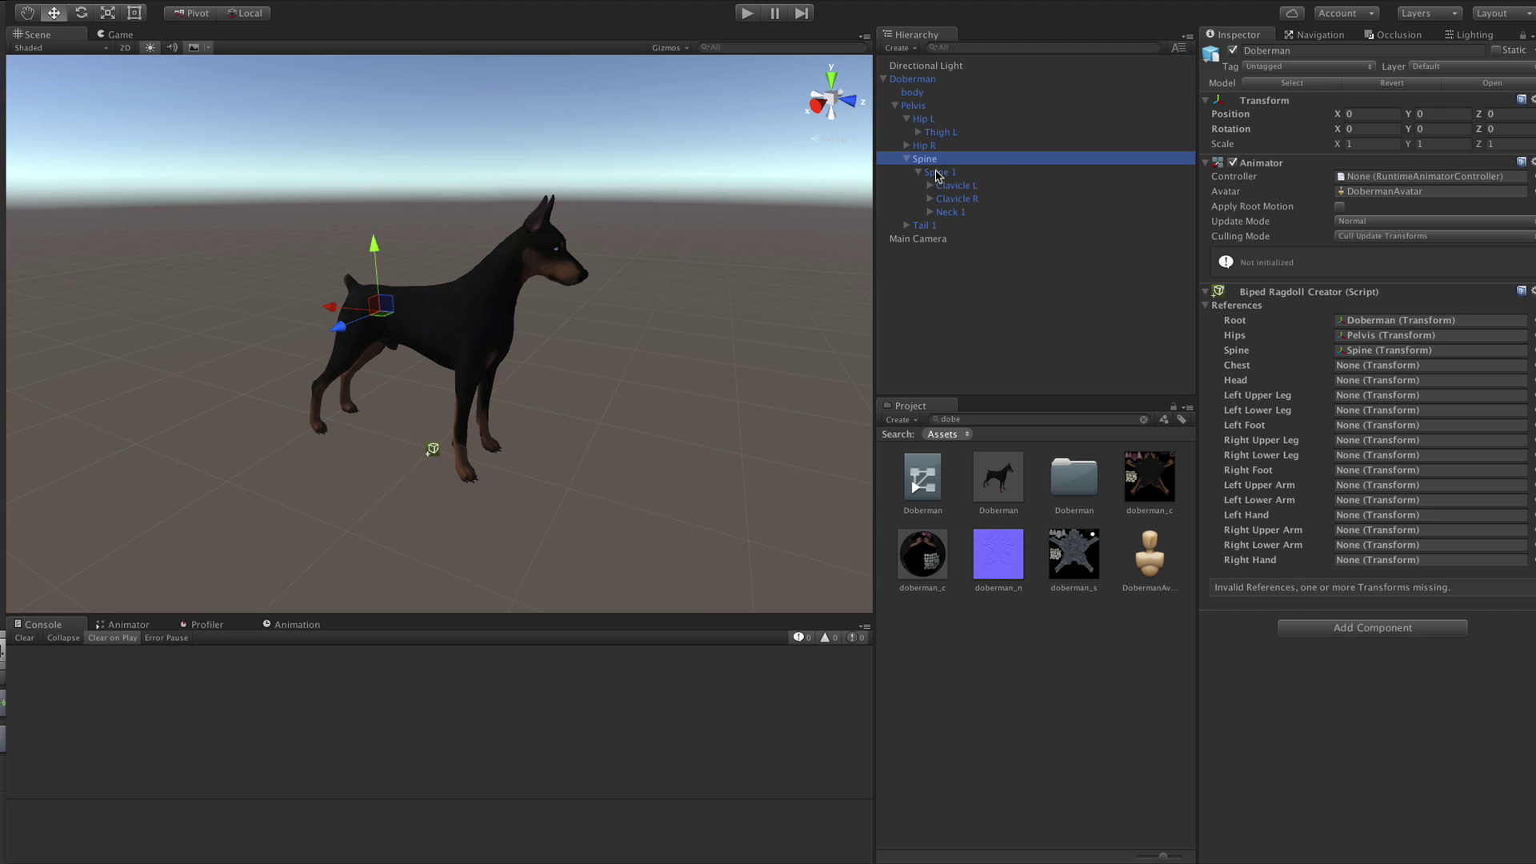
{"action": "left_click_drag", "start_coordinate": [937, 175], "coordinate": [1377, 365]}
{"action": "left_click", "coordinate": [930, 212]}
{"action": "left_click", "coordinate": [942, 226]}
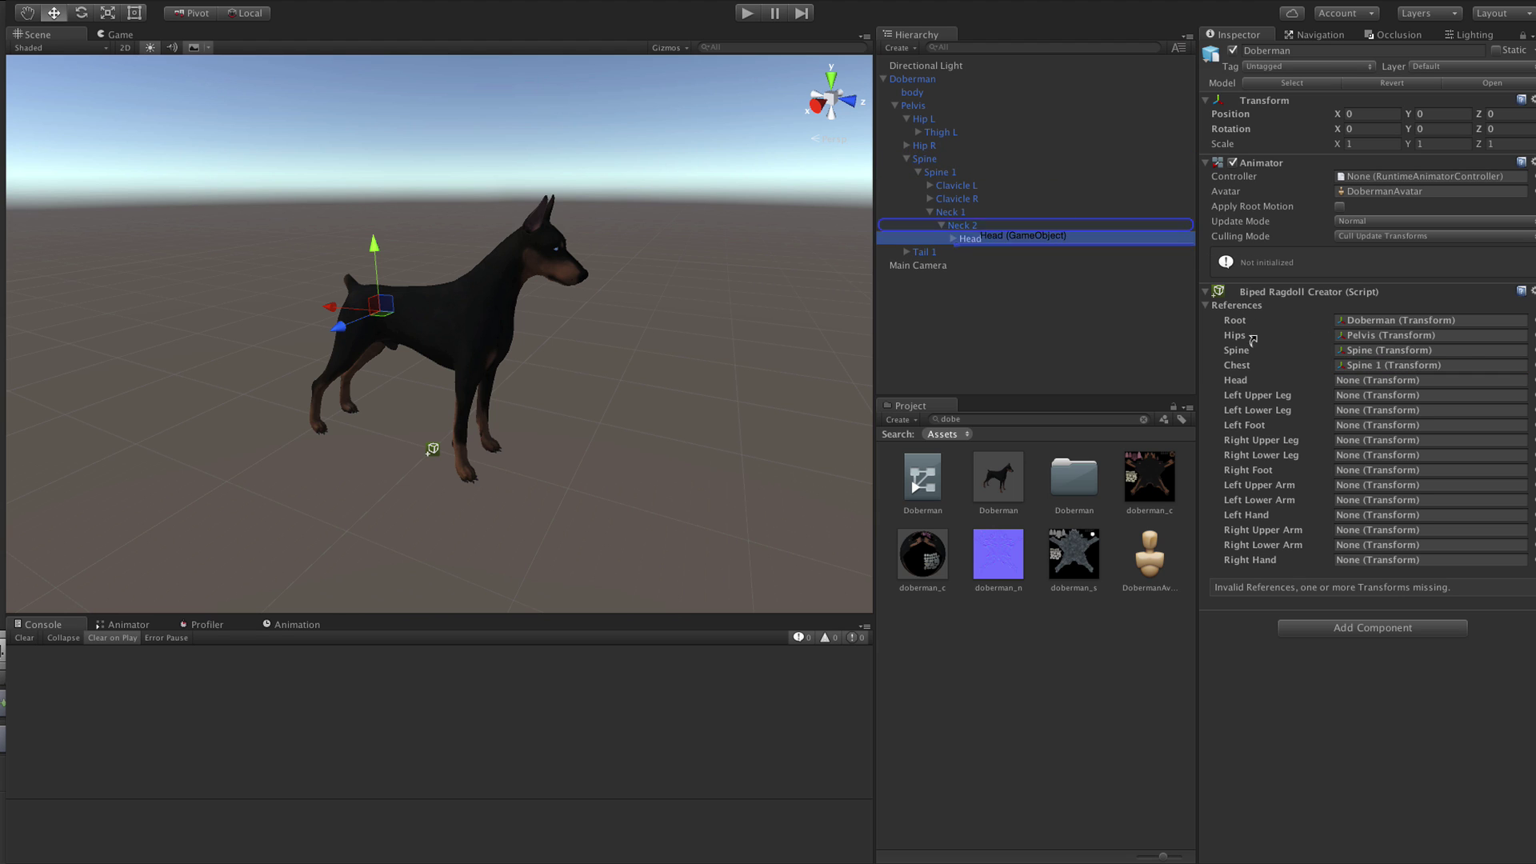
{"action": "left_click_drag", "start_coordinate": [1308, 362], "coordinate": [1370, 385]}
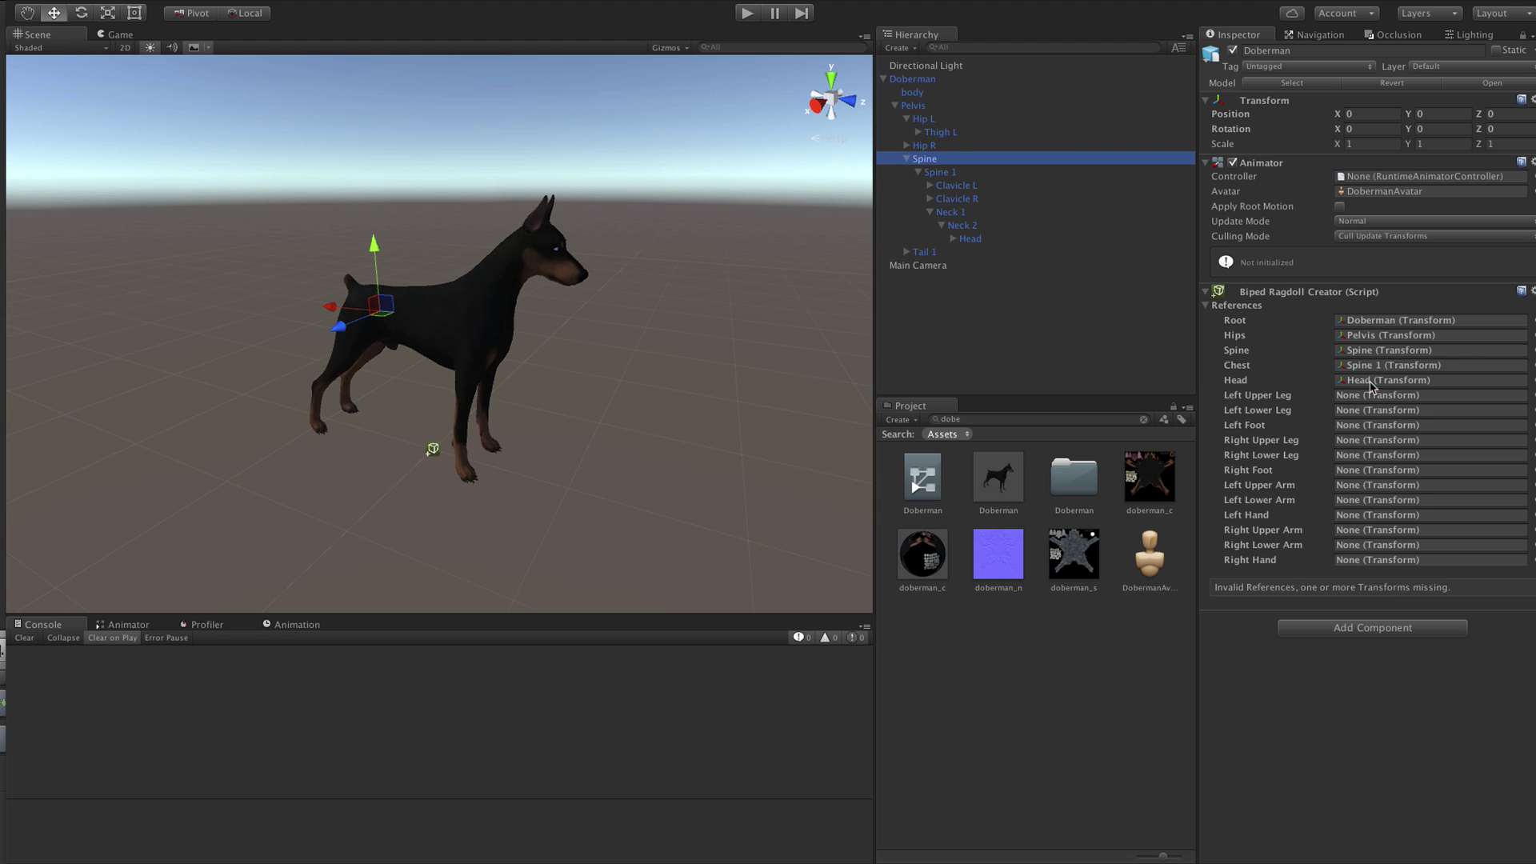
Assign Thigh L, Calf L and Foot L as the Doberman's left upper leg, lower leg and foot references
{"action": "left_click_drag", "start_coordinate": [927, 122], "coordinate": [1372, 395]}
{"action": "left_click", "coordinate": [919, 132]}
{"action": "left_click", "coordinate": [930, 145]}
{"action": "left_click_drag", "start_coordinate": [946, 145], "coordinate": [1387, 414]}
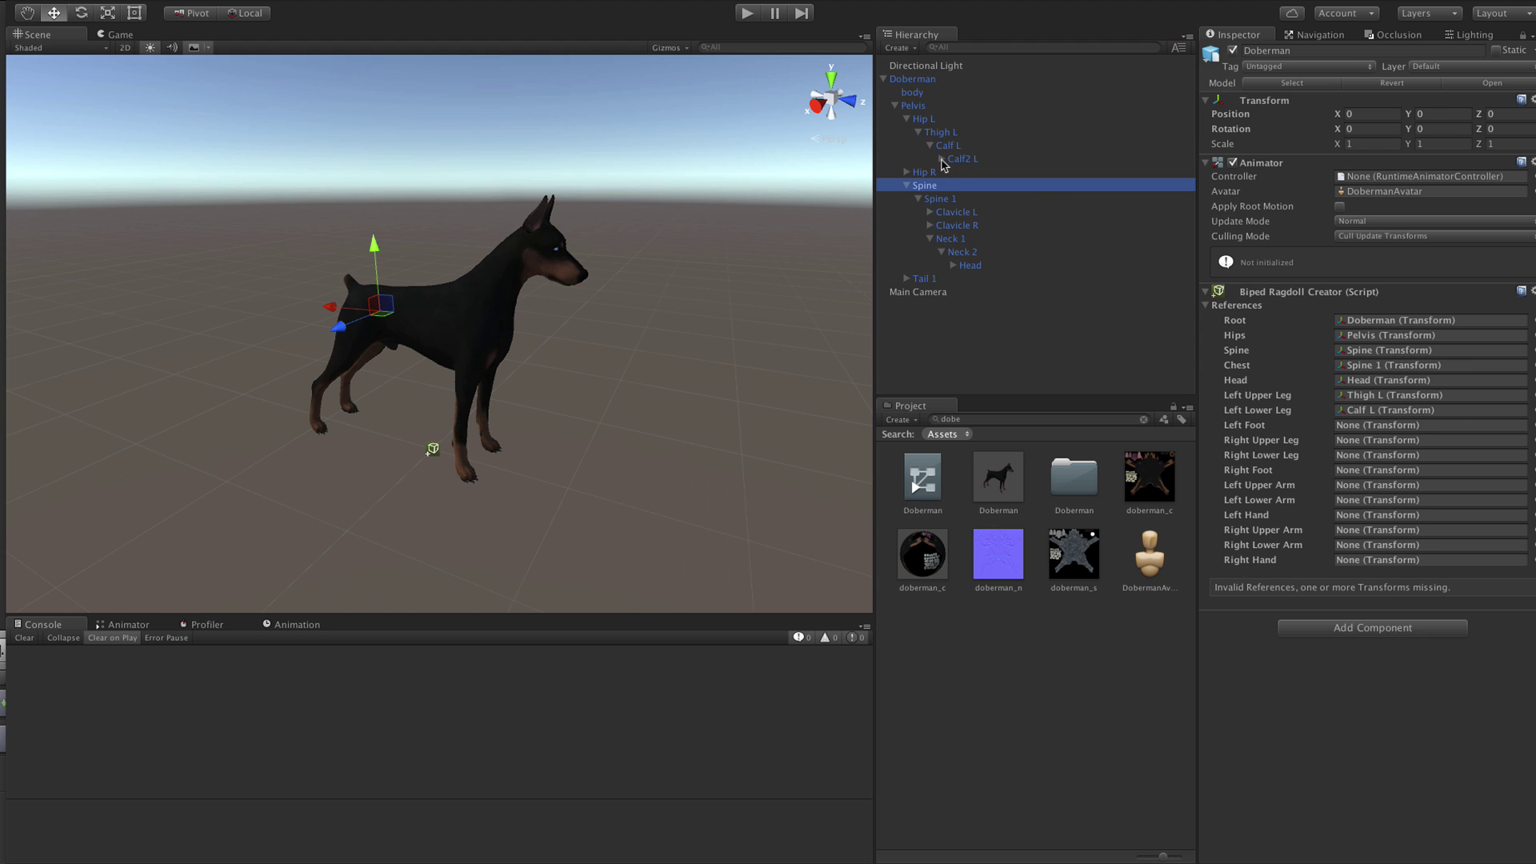
{"action": "left_click", "coordinate": [943, 163]}
{"action": "left_click", "coordinate": [942, 160]}
{"action": "left_click_drag", "start_coordinate": [969, 176], "coordinate": [1352, 423]}
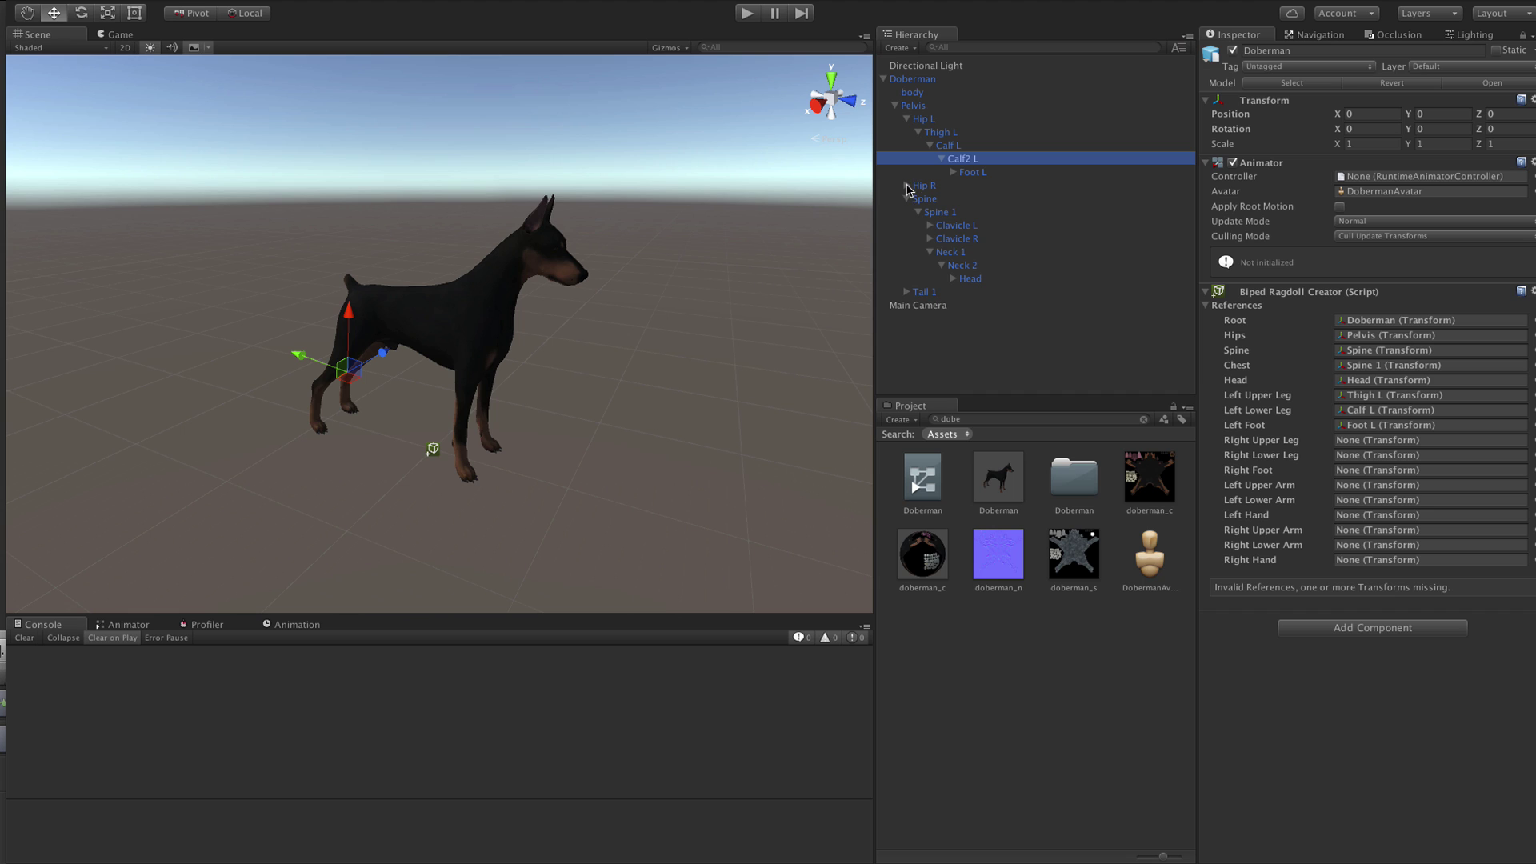
Assign Thigh R, Calf R and Foot R as the Doberman's right upper leg, lower leg and foot references
{"action": "left_click", "coordinate": [907, 186]}
{"action": "left_click", "coordinate": [918, 199]}
{"action": "left_click", "coordinate": [929, 212]}
{"action": "left_click_drag", "start_coordinate": [940, 202], "coordinate": [1288, 440]}
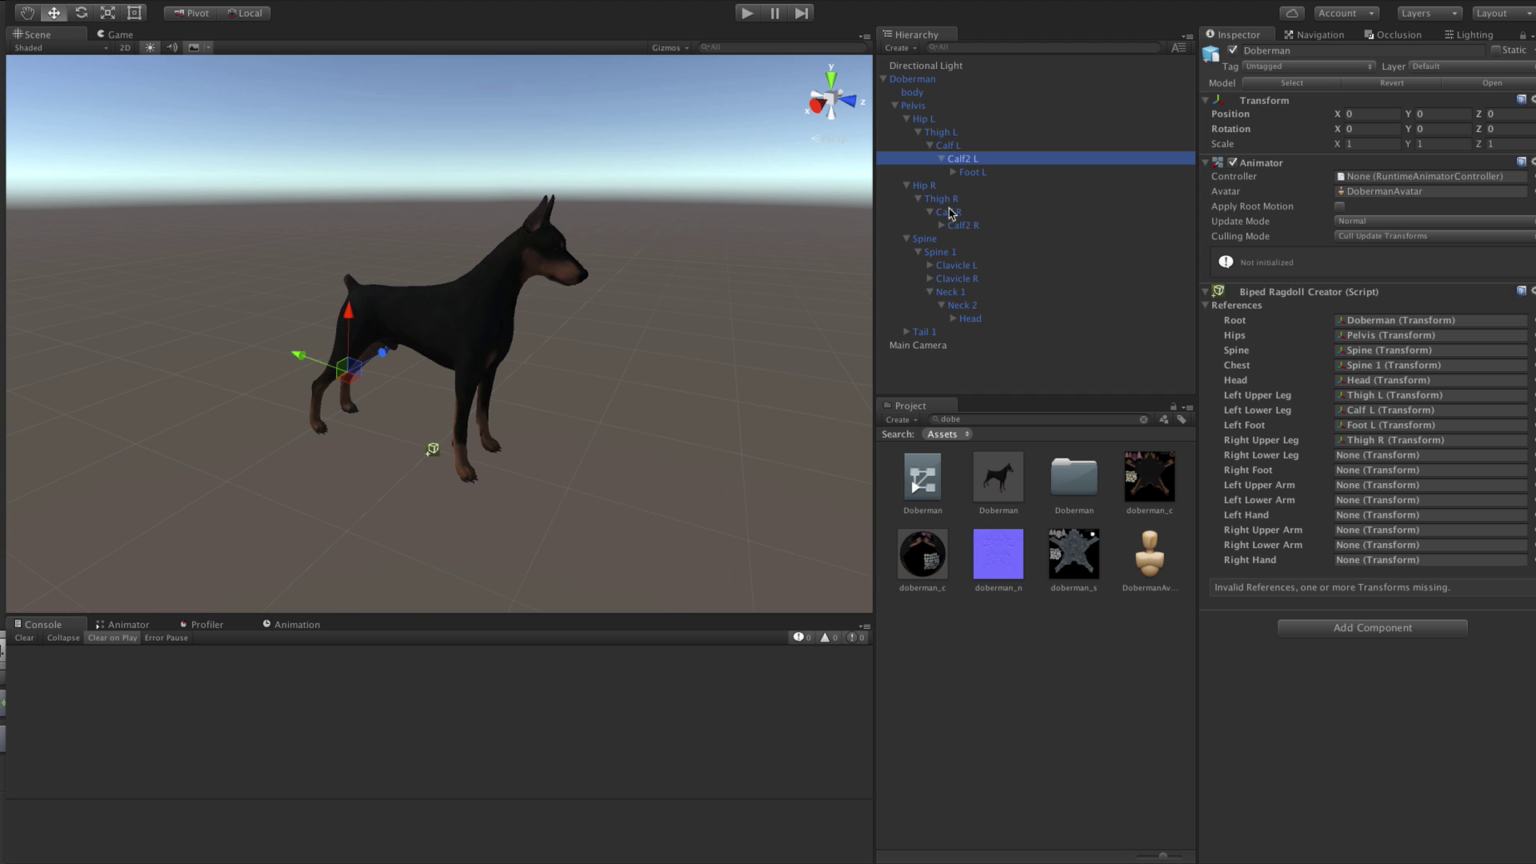
{"action": "left_click_drag", "start_coordinate": [947, 215], "coordinate": [1376, 454]}
{"action": "left_click", "coordinate": [941, 226]}
{"action": "left_click_drag", "start_coordinate": [972, 239], "coordinate": [1376, 470]}
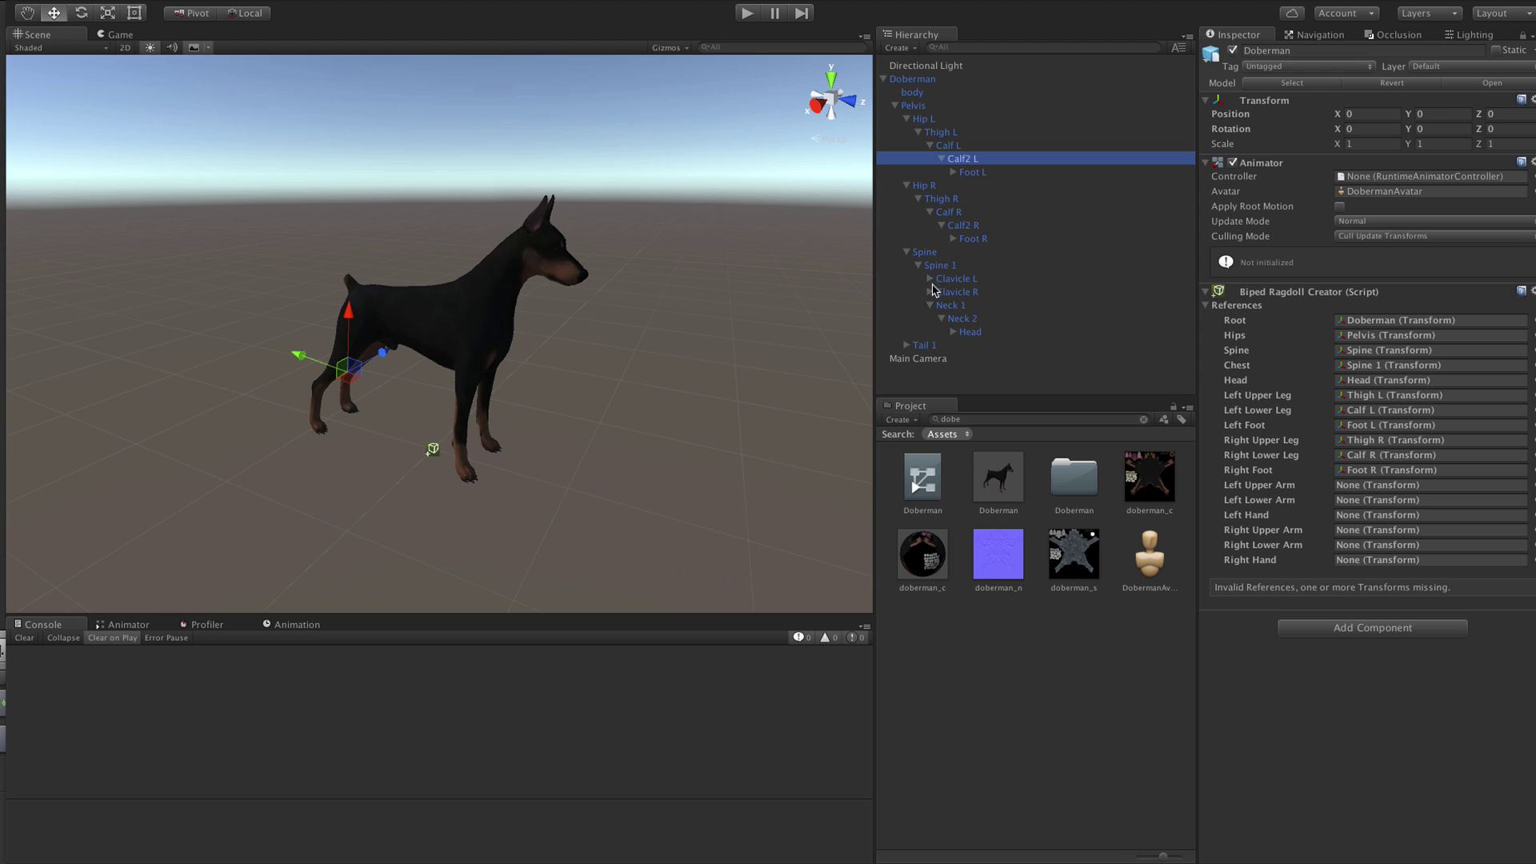
Assign UpperArm L, Forearm L and Hand L as the Doberman's left upper arm, lower arm and hand references
{"action": "left_click", "coordinate": [931, 279]}
{"action": "left_click_drag", "start_coordinate": [961, 295], "coordinate": [1376, 484]}
{"action": "left_click", "coordinate": [942, 292]}
{"action": "left_click_drag", "start_coordinate": [976, 306], "coordinate": [1376, 500]}
{"action": "left_click", "coordinate": [953, 305]}
{"action": "left_click_drag", "start_coordinate": [984, 319], "coordinate": [1358, 515]}
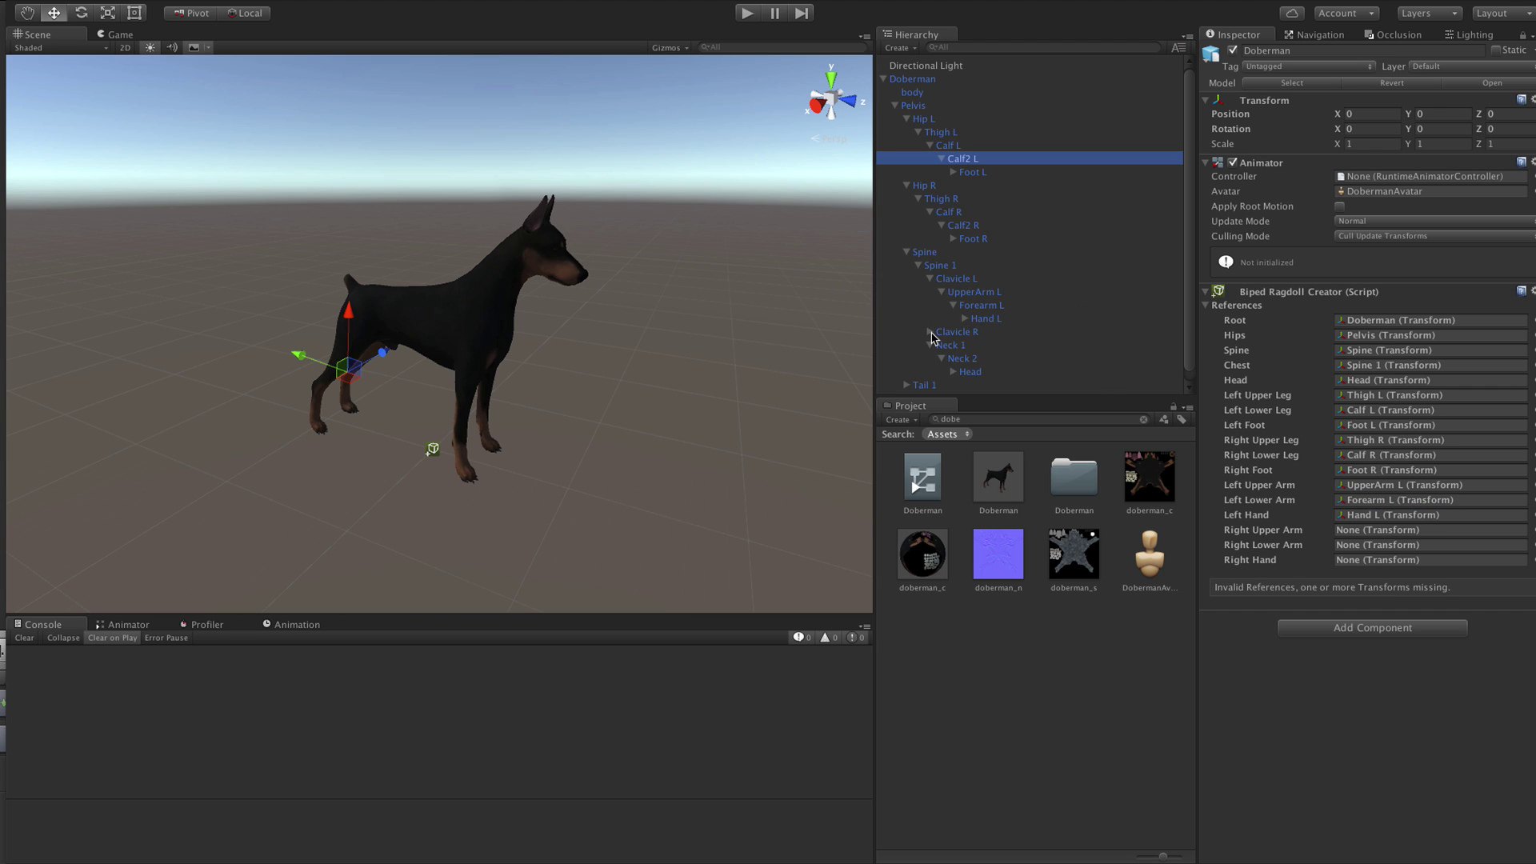
Assign UpperArm R, Forearm R and Hand R as the Doberman's right upper arm, lower arm and hand references
{"action": "left_click", "coordinate": [930, 332]}
{"action": "left_click", "coordinate": [942, 346]}
{"action": "scroll", "coordinate": [1011, 350], "scroll_direction": "down", "scroll_amount": 1}
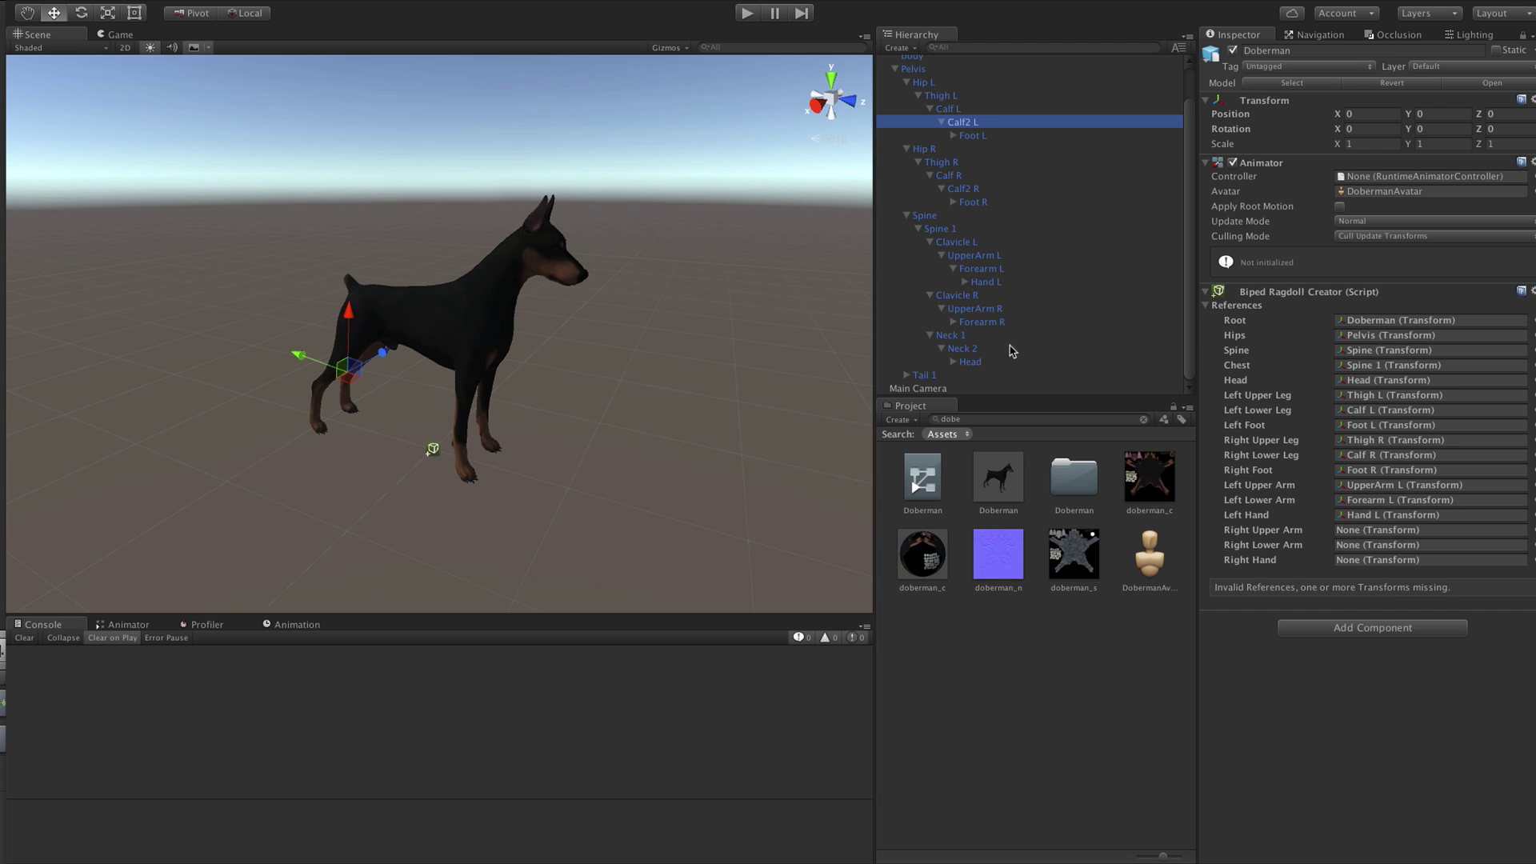
{"action": "left_click", "coordinate": [953, 322]}
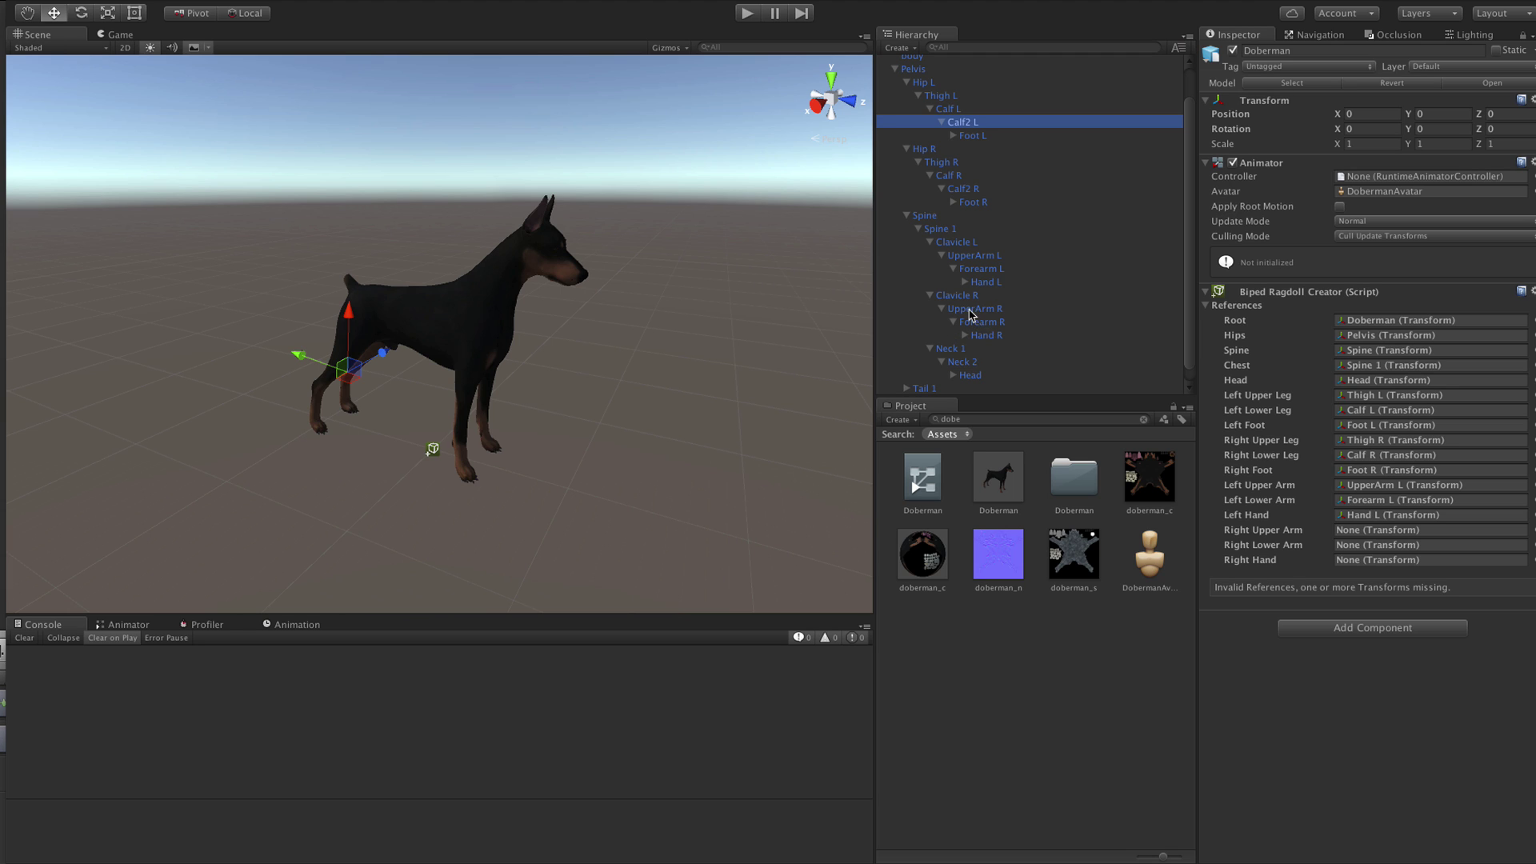
{"action": "left_click_drag", "start_coordinate": [971, 314], "coordinate": [1408, 531]}
{"action": "left_click_drag", "start_coordinate": [981, 321], "coordinate": [1392, 565]}
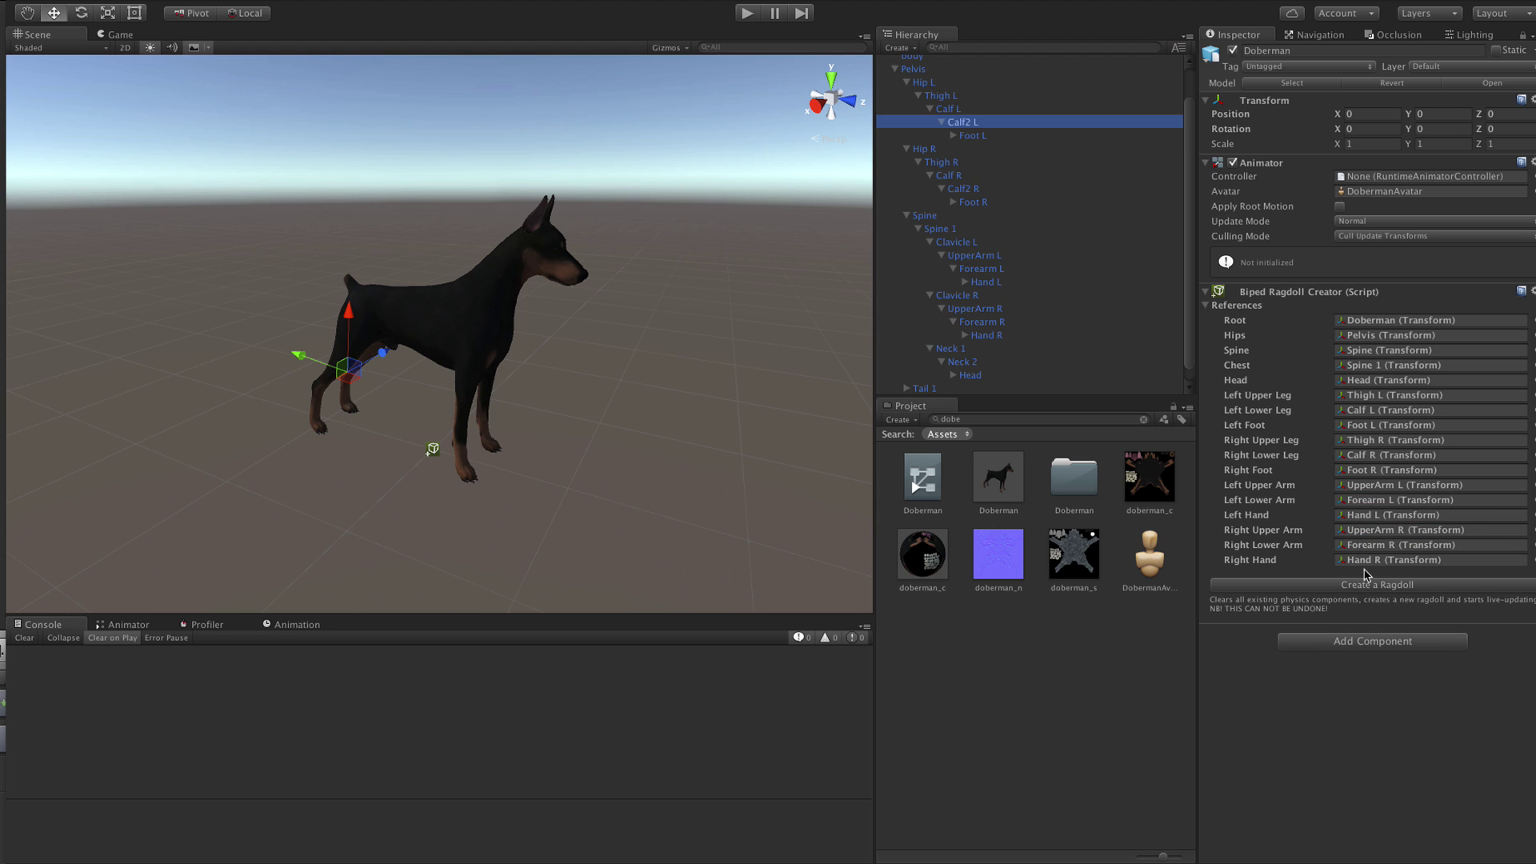
Create the Doberman's ragdoll, unlock the Inspector and select the Doberman root object to show all its colliders
{"action": "left_click", "coordinate": [1373, 585]}
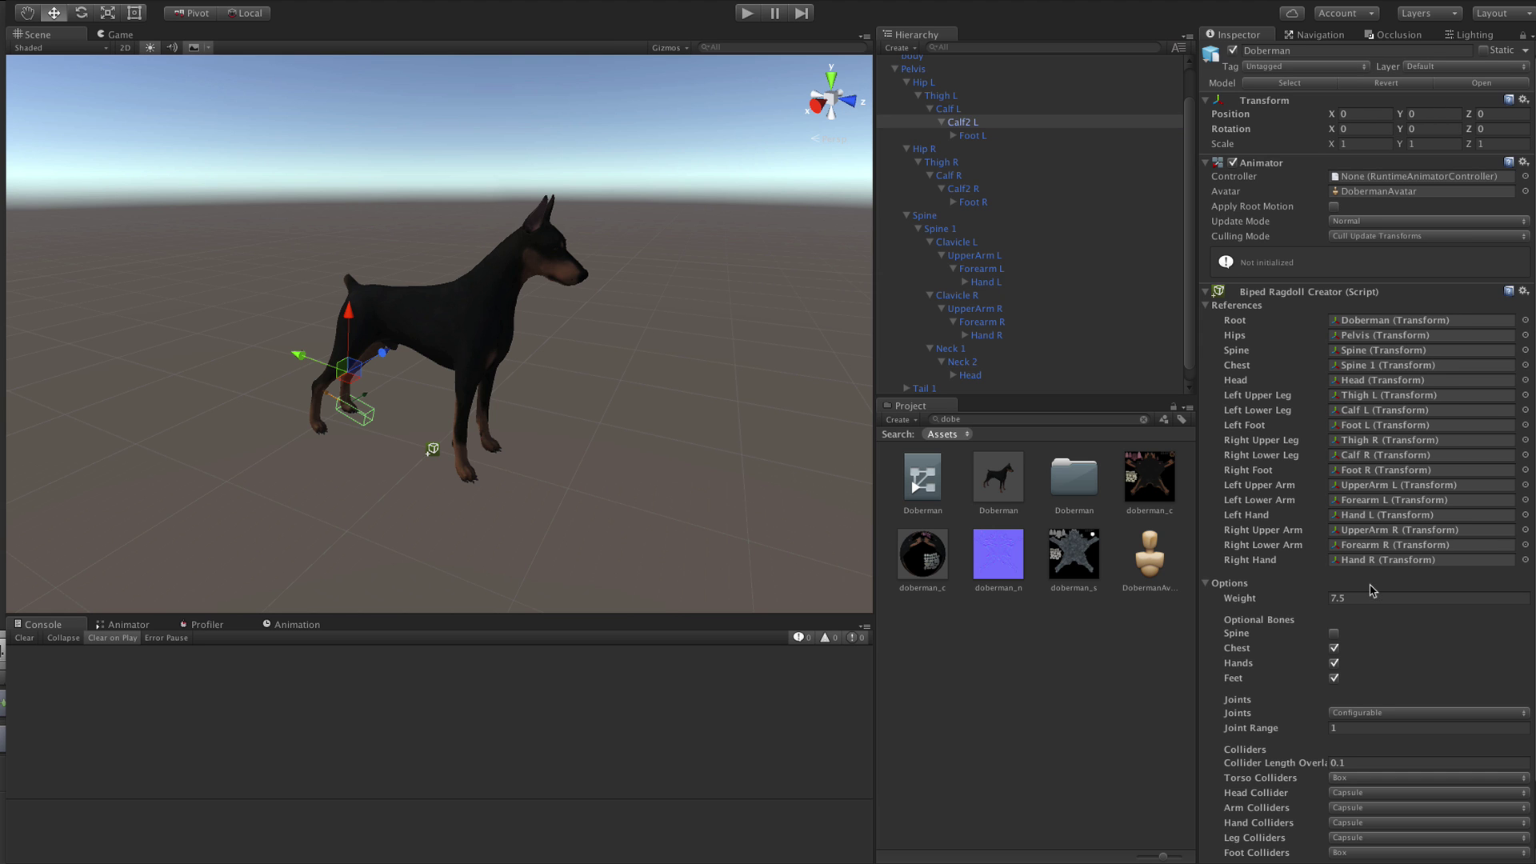
{"action": "scroll", "coordinate": [992, 108], "scroll_direction": "up", "scroll_amount": 2}
{"action": "left_click", "coordinate": [1523, 37]}
{"action": "left_click", "coordinate": [938, 82]}
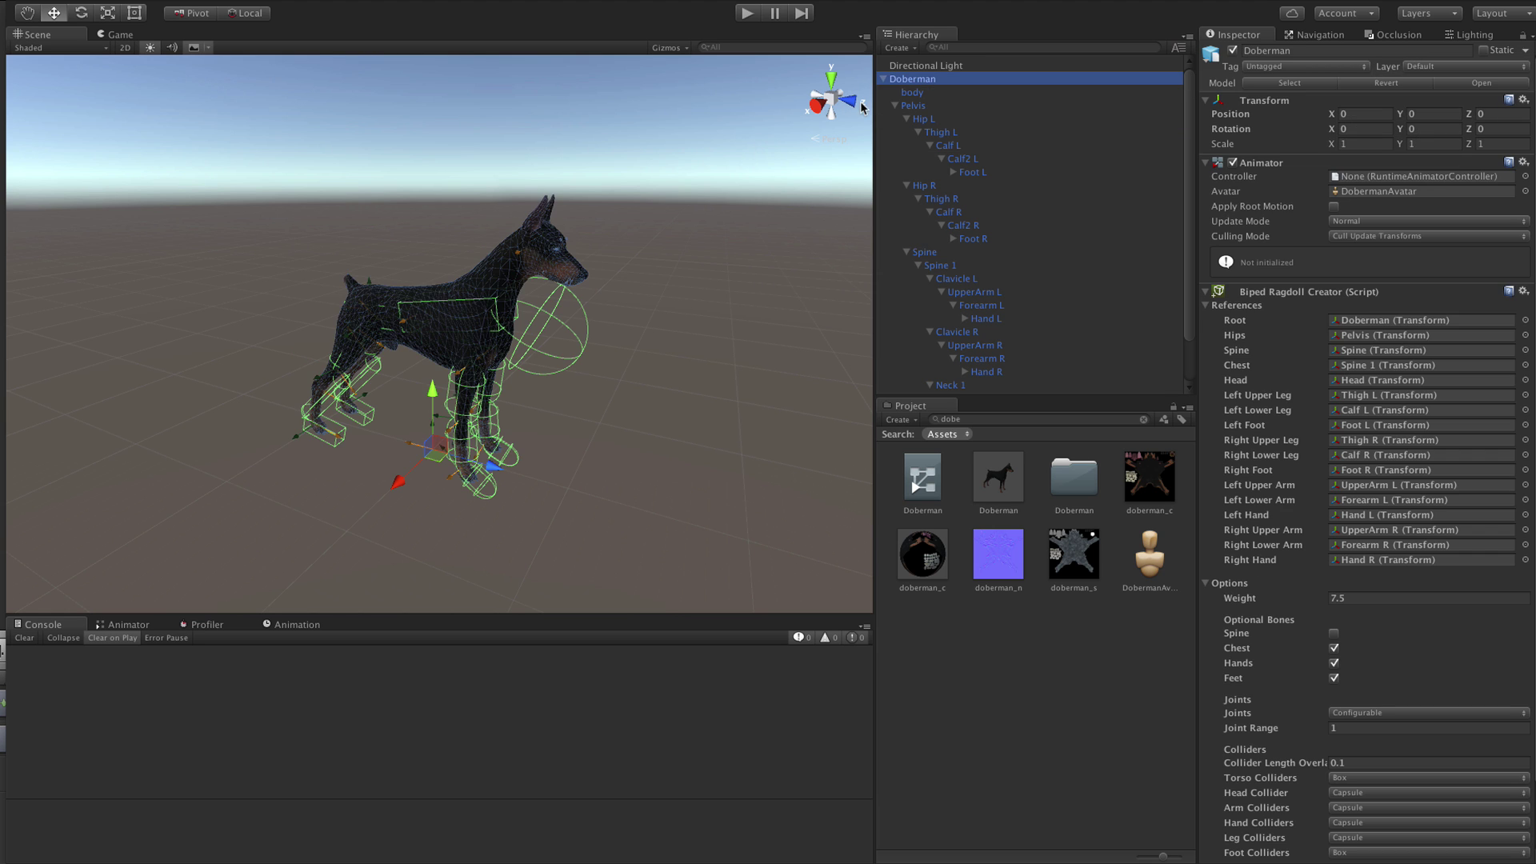
Reassign the Doberman's left and right lower leg references to Calf2 L and Calf2 R
{"action": "scroll", "coordinate": [748, 152], "scroll_direction": "up", "scroll_amount": 3}
{"action": "left_click_drag", "start_coordinate": [439, 408], "coordinate": [624, 333], "text": "alt"}
{"action": "middle_click_drag", "start_coordinate": [522, 349], "coordinate": [586, 300]}
{"action": "left_click_drag", "start_coordinate": [585, 300], "coordinate": [846, 363], "text": "alt"}
{"action": "scroll", "coordinate": [1465, 489], "scroll_direction": "down", "scroll_amount": 3}
{"action": "left_click_drag", "start_coordinate": [303, 433], "coordinate": [563, 374], "text": "alt"}
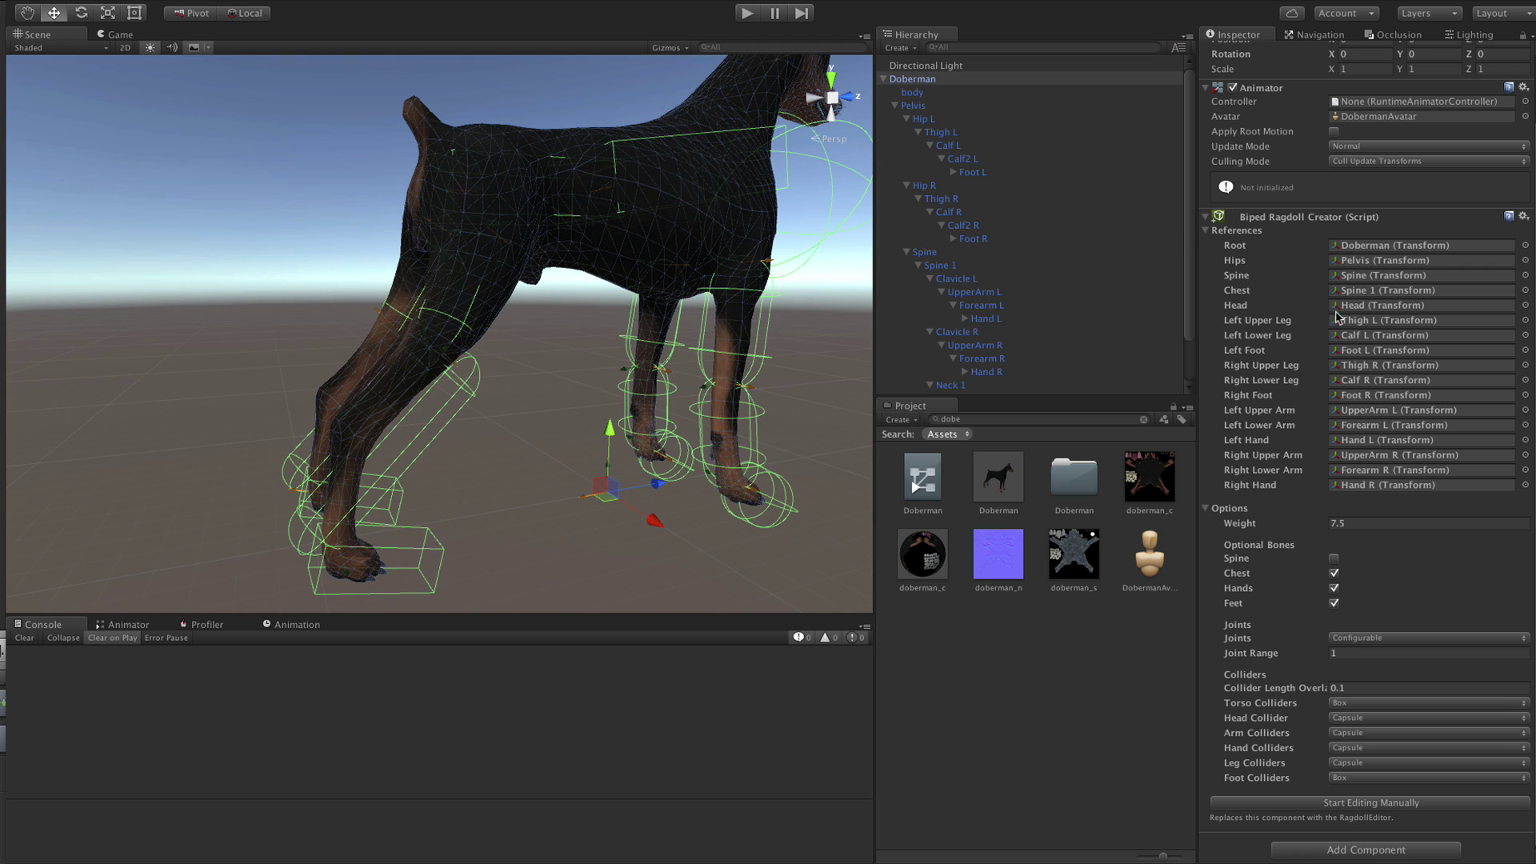
{"action": "mouse_move", "coordinate": [1360, 336]}
{"action": "left_mouse_down"}
{"action": "mouse_move", "coordinate": [1350, 314]}
{"action": "mouse_move", "coordinate": [1365, 337]}
{"action": "left_mouse_up"}
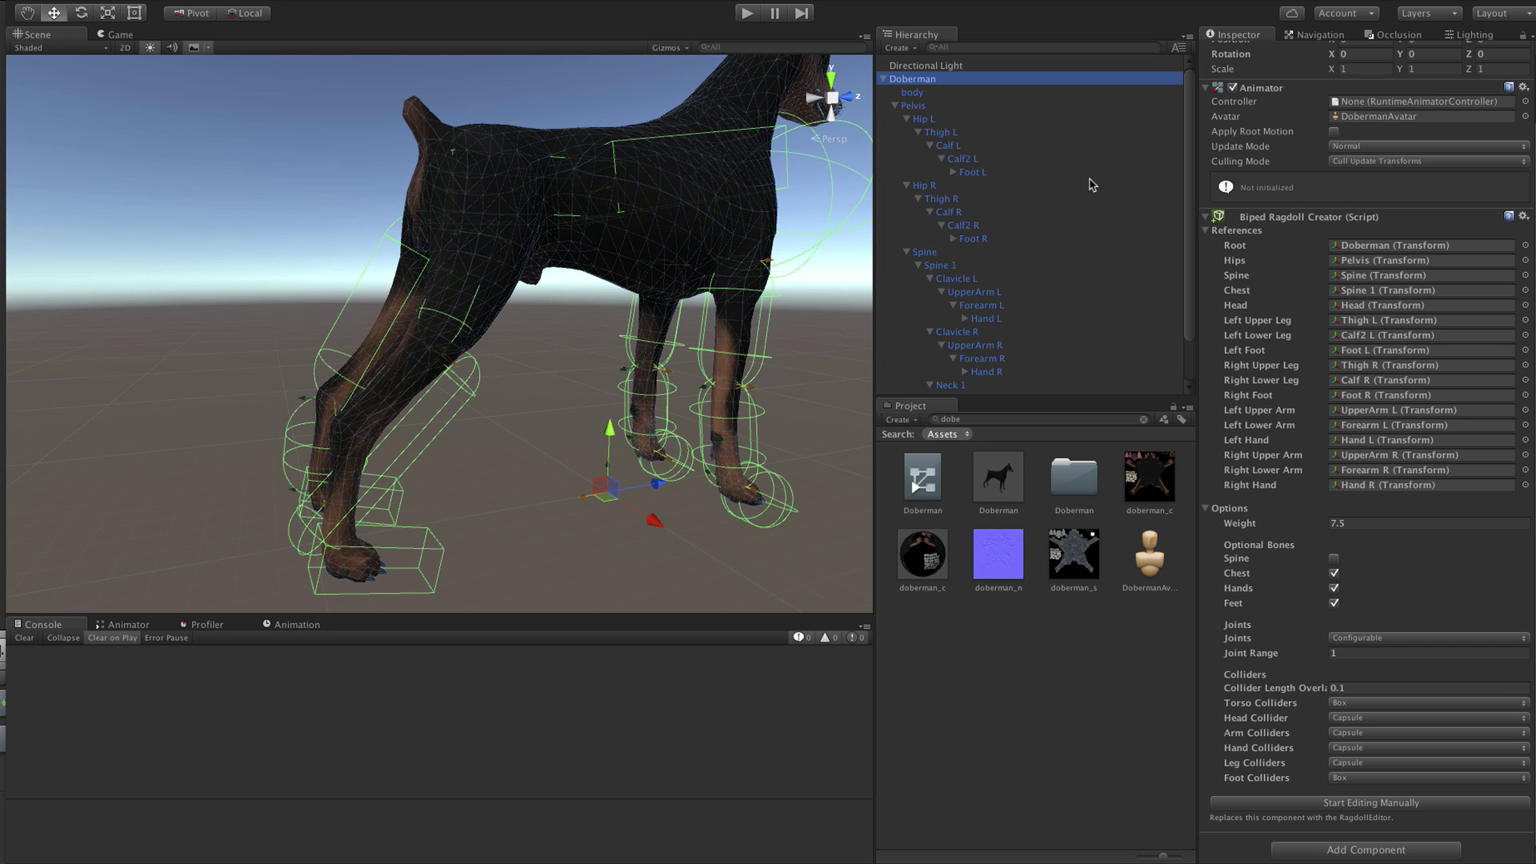
{"action": "left_click_drag", "start_coordinate": [966, 228], "coordinate": [1396, 380]}
Switch the Doberman's ragdoll to manual editing, replacing the Biped Ragdoll Creator with the Ragdoll Editor
{"action": "left_click_drag", "start_coordinate": [532, 314], "coordinate": [416, 356], "text": "alt"}
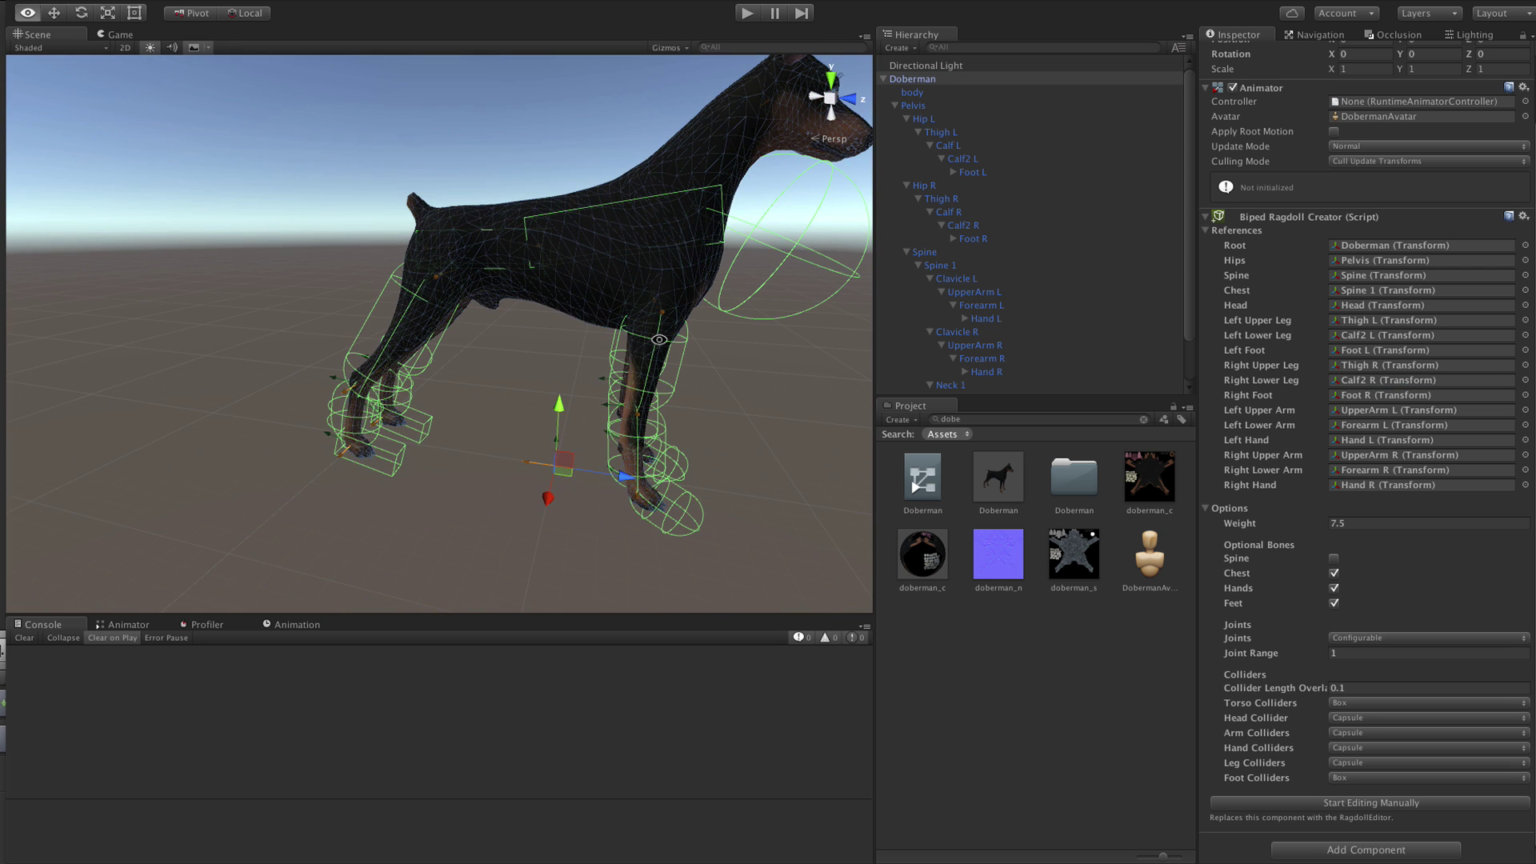
{"action": "left_click_drag", "start_coordinate": [659, 337], "coordinate": [656, 314], "text": "alt"}
{"action": "left_click", "coordinate": [1350, 804]}
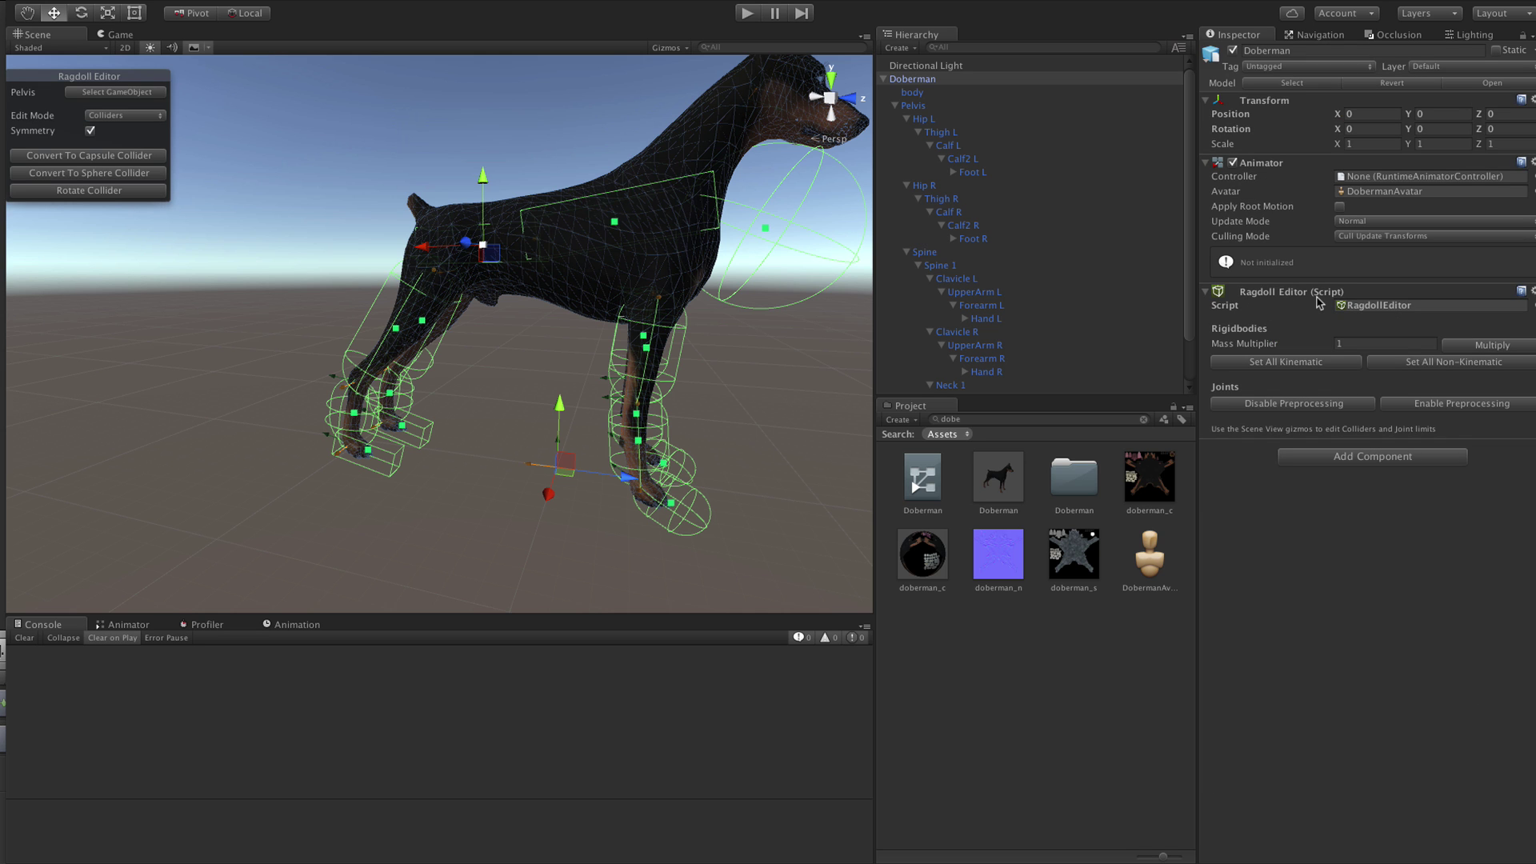
Move the head collider up from below the muzzle so it encloses the Doberman's head
{"action": "middle_click_drag", "start_coordinate": [693, 288], "coordinate": [634, 341]}
{"action": "scroll", "coordinate": [664, 428], "scroll_direction": "up", "scroll_amount": 2}
{"action": "mouse_move", "coordinate": [710, 432]}
{"action": "left_mouse_down", "text": "alt"}
{"action": "mouse_move", "coordinate": [652, 440]}
{"action": "mouse_move", "coordinate": [682, 445]}
{"action": "mouse_move", "coordinate": [665, 456]}
{"action": "mouse_move", "coordinate": [680, 436]}
{"action": "left_mouse_up", "text": "alt"}
{"action": "scroll", "coordinate": [603, 397], "scroll_direction": "up", "scroll_amount": 2}
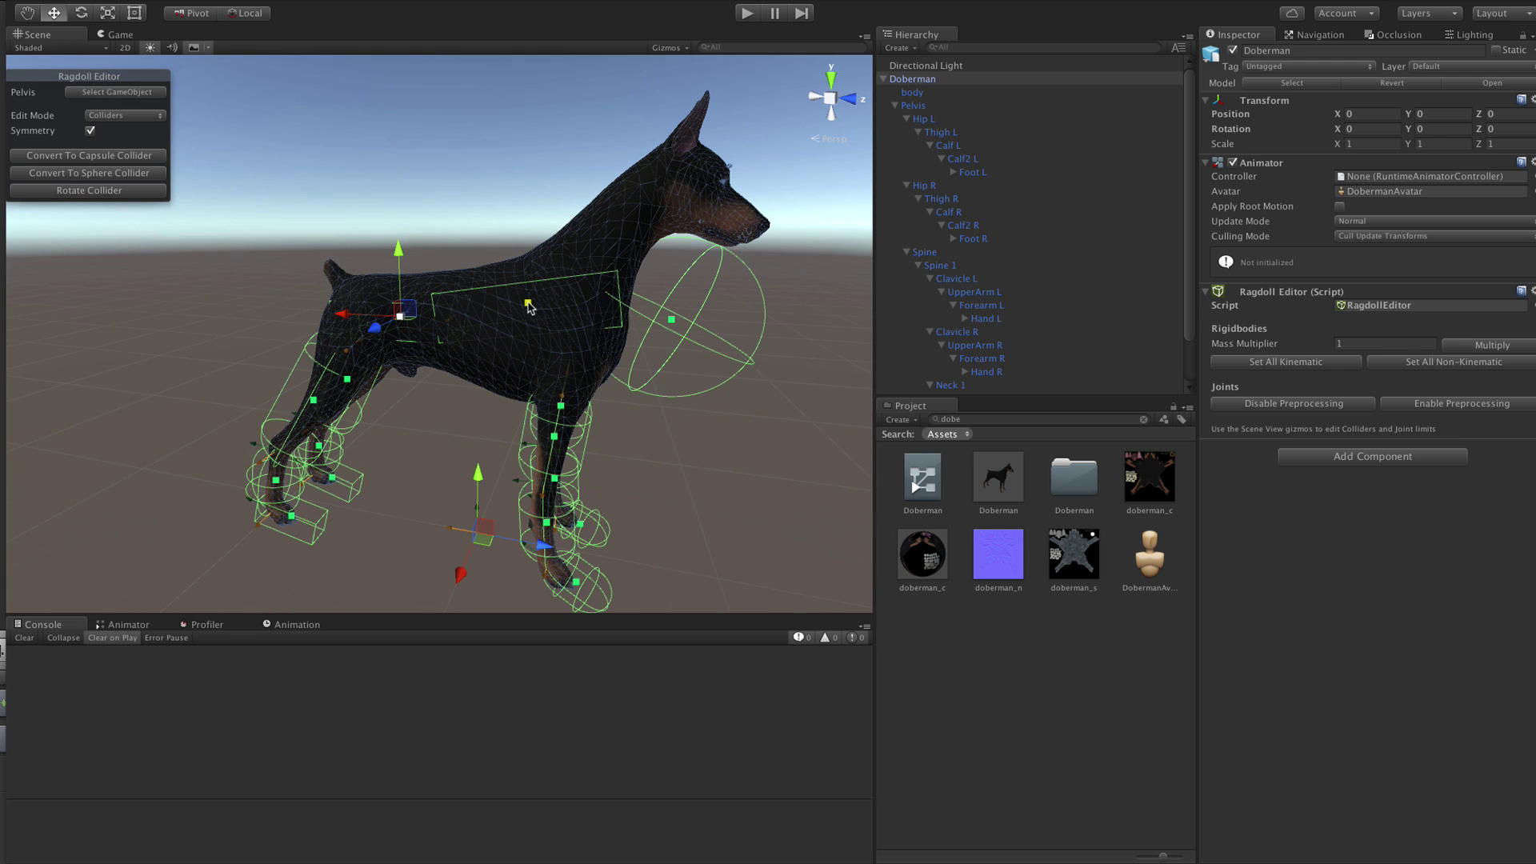
{"action": "left_click", "coordinate": [671, 320]}
{"action": "left_click_drag", "start_coordinate": [665, 308], "coordinate": [679, 199]}
Enlarge the Spine 1 and Pelvis box colliders vertically and shift the Spine 1 box to fit the Doberman's torso
{"action": "key", "text": "r"}
{"action": "left_click_drag", "start_coordinate": [474, 288], "coordinate": [518, 282], "text": "alt"}
{"action": "middle_click_drag", "start_coordinate": [518, 282], "coordinate": [504, 232]}
{"action": "left_click", "coordinate": [524, 240]}
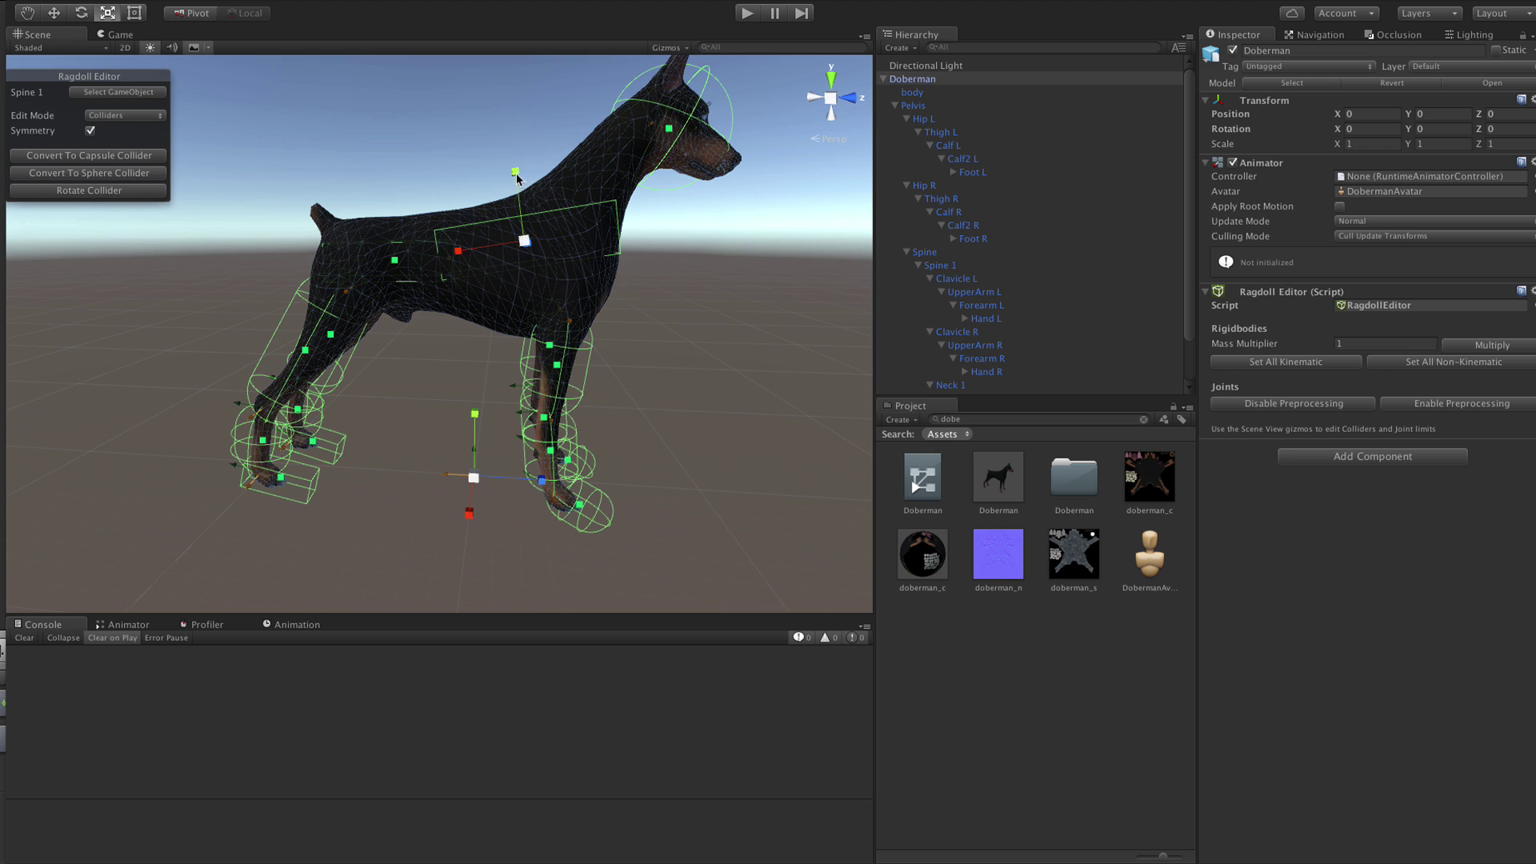
{"action": "left_click_drag", "start_coordinate": [517, 176], "coordinate": [504, 78]}
{"action": "key", "text": "w"}
{"action": "left_click_drag", "start_coordinate": [514, 231], "coordinate": [524, 243]}
{"action": "left_click", "coordinate": [394, 264]}
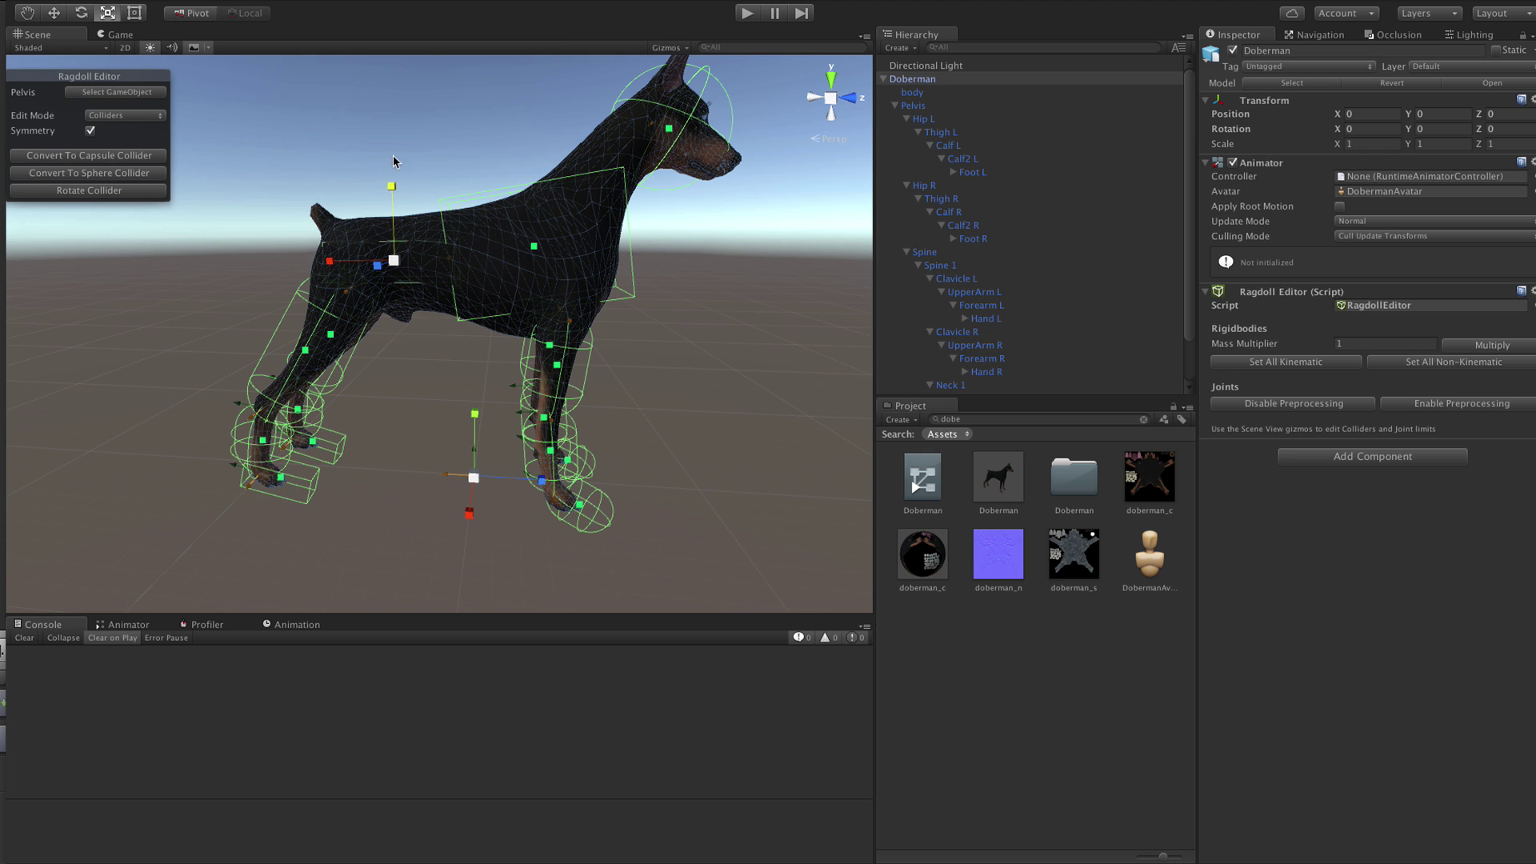
Convert the Foot R collider to a capsule, then resize and reposition it around the rear paw with symmetry on
{"action": "left_click_drag", "start_coordinate": [368, 515], "coordinate": [456, 384], "text": "alt"}
{"action": "left_click", "coordinate": [333, 390]}
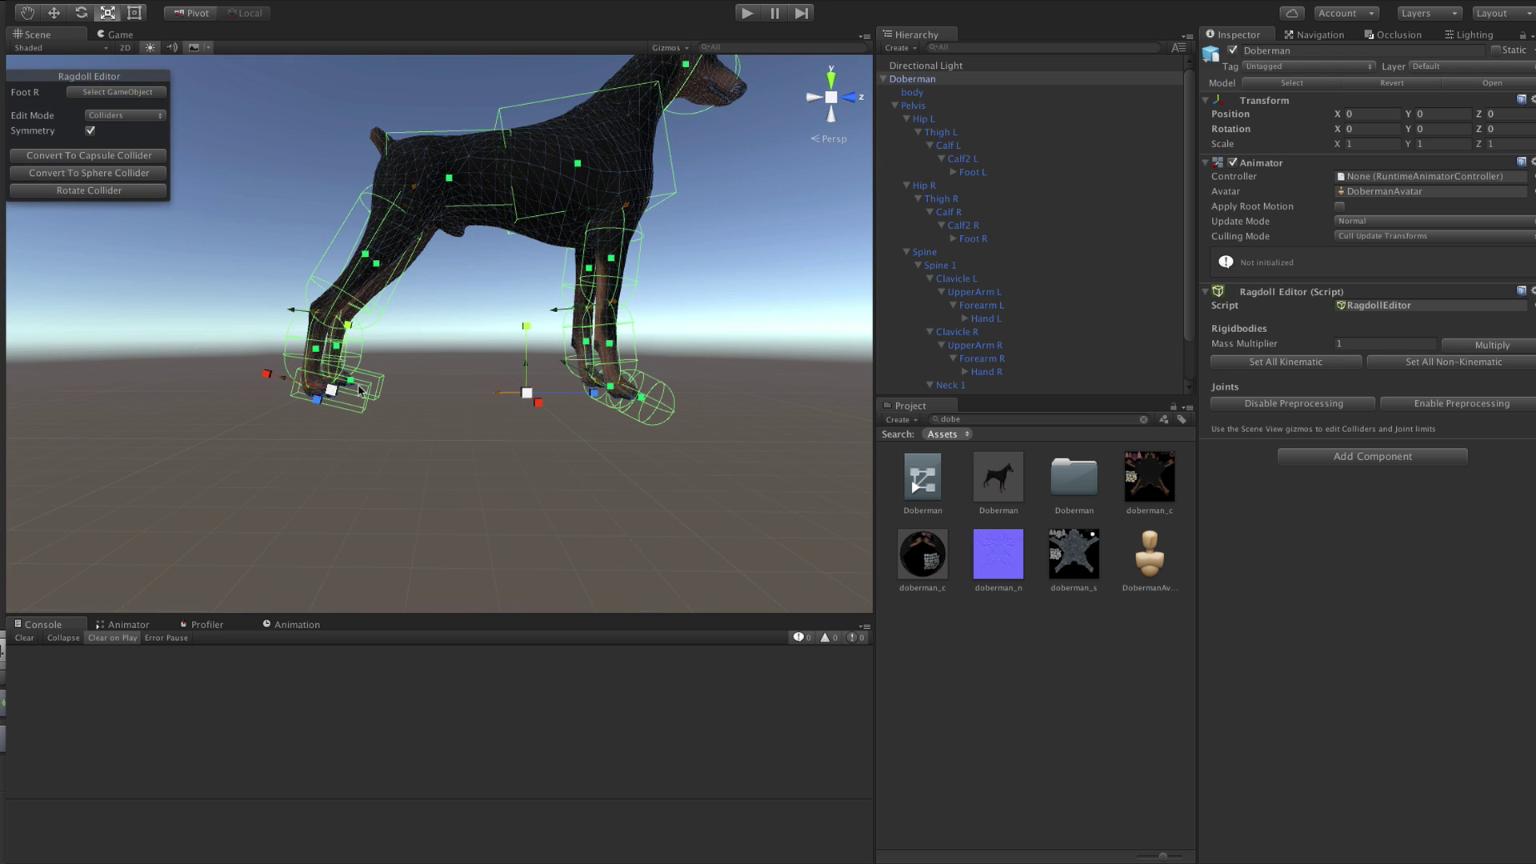
{"action": "left_click_drag", "start_coordinate": [329, 397], "coordinate": [402, 433], "text": "alt"}
{"action": "left_click", "coordinate": [79, 156]}
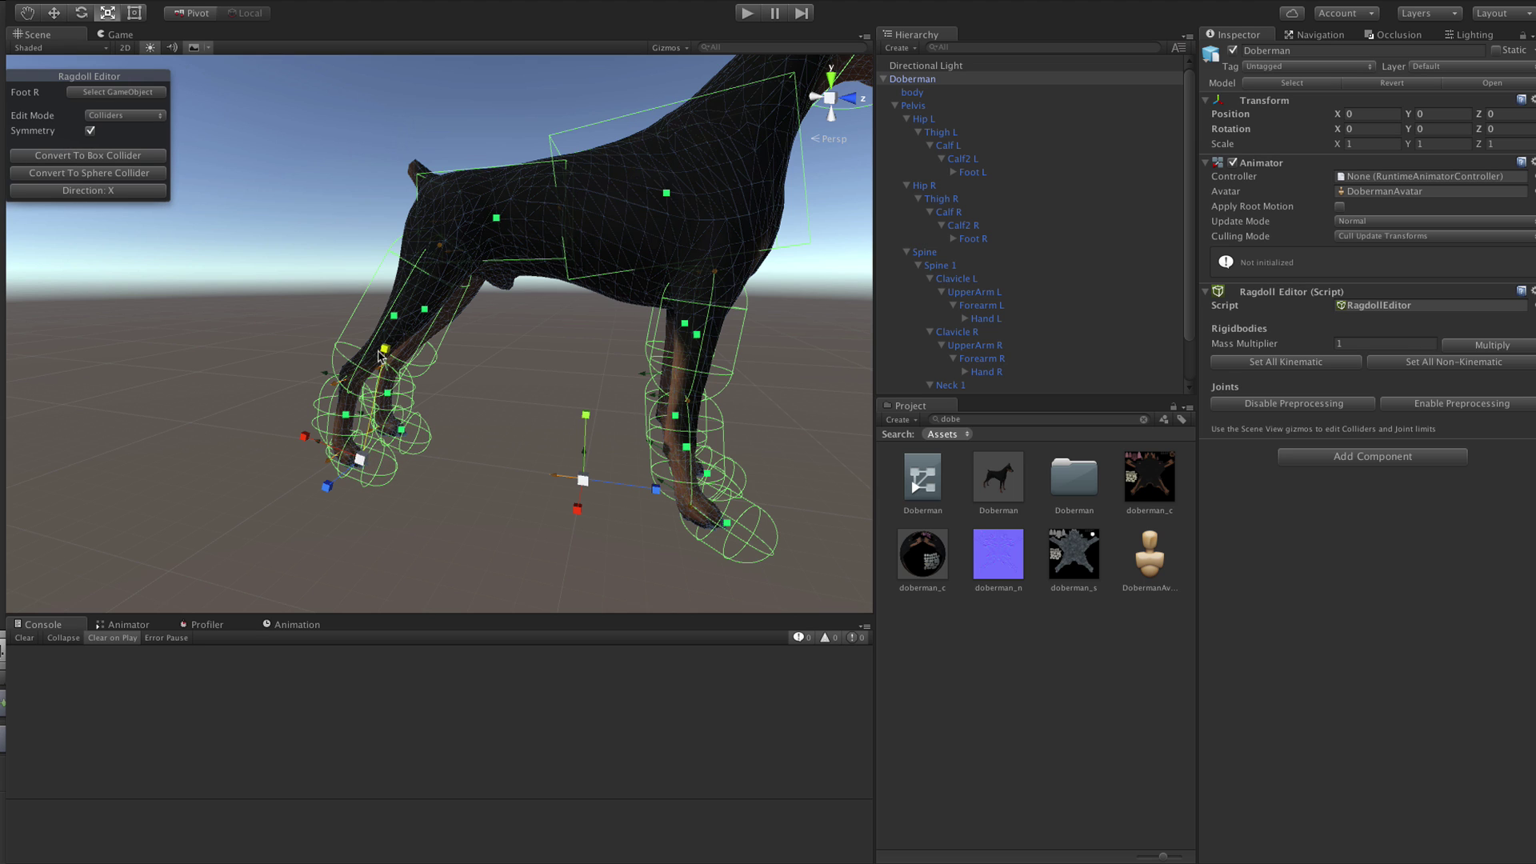
{"action": "key", "text": "w"}
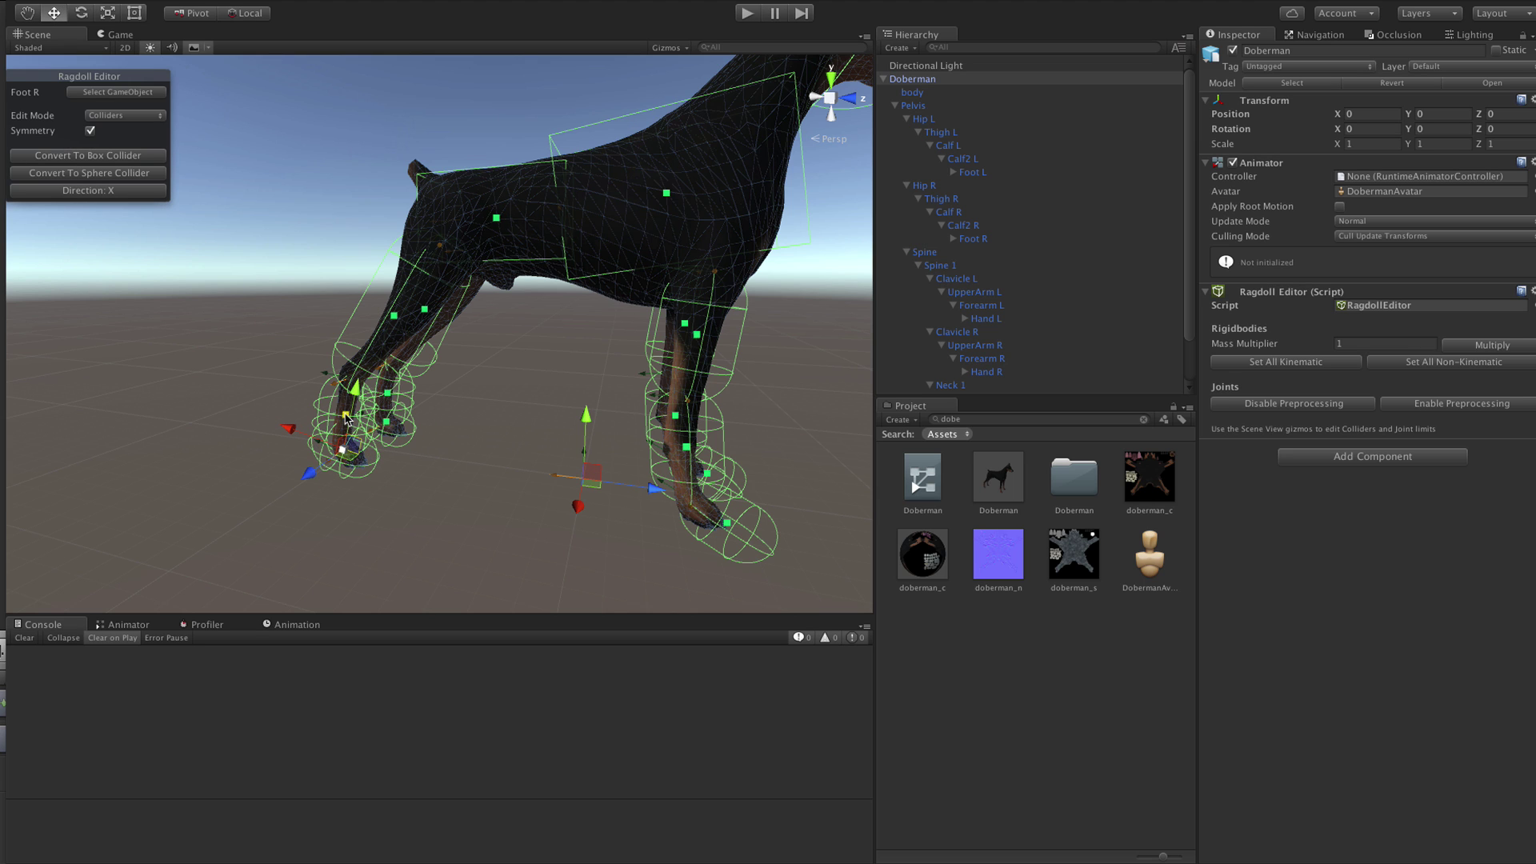
{"action": "left_click", "coordinate": [402, 434]}
{"action": "key", "text": "r"}
{"action": "left_click_drag", "start_coordinate": [402, 434], "coordinate": [401, 325]}
Slim the Thigh R, UpperArm R and Forearm R capsule colliders to match the Doberman's legs
{"action": "left_click", "coordinate": [396, 317]}
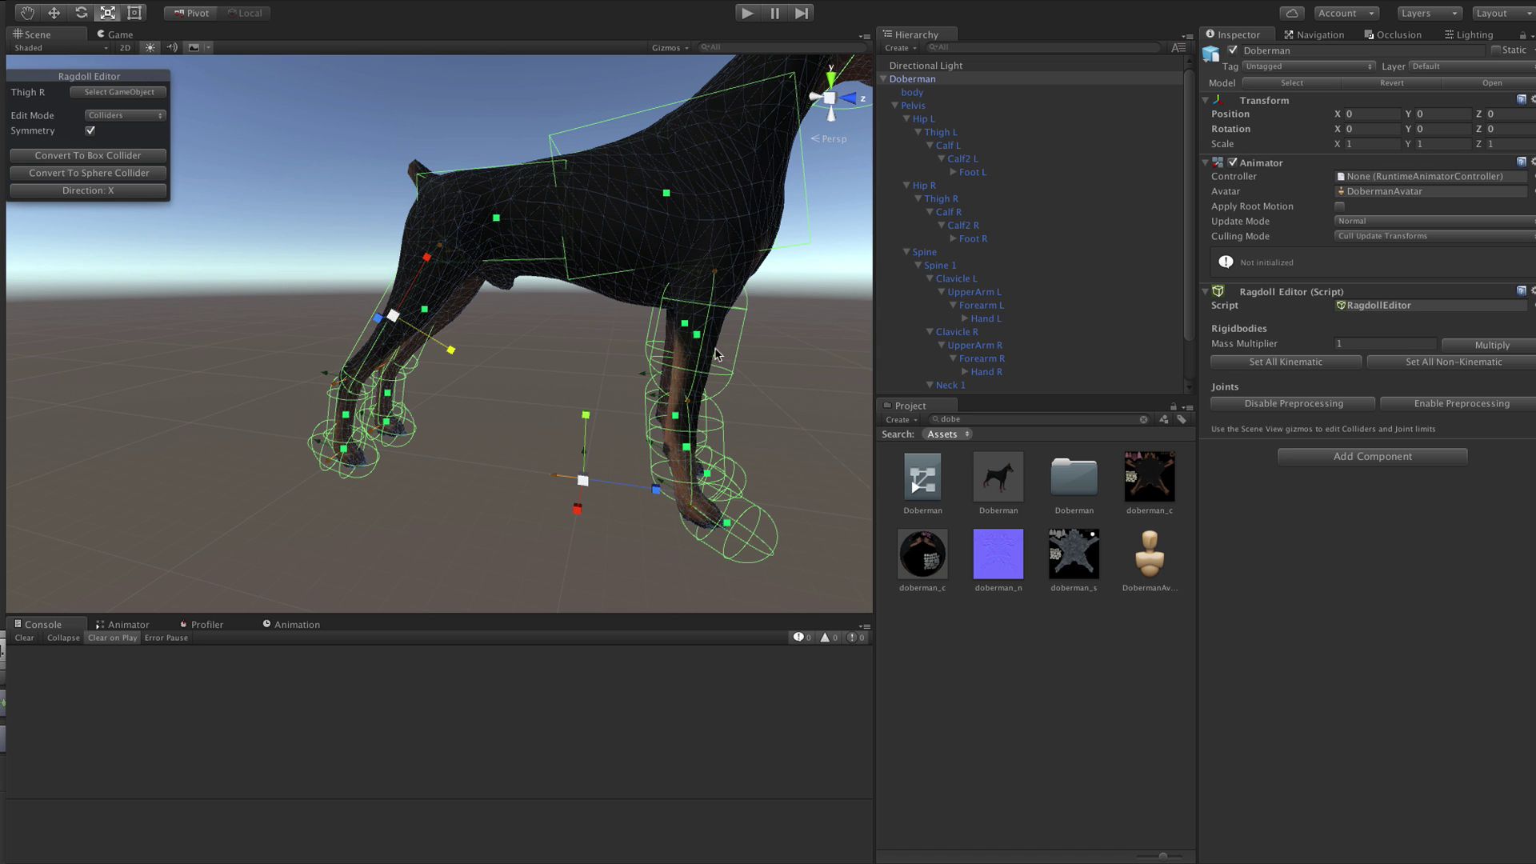
{"action": "left_click", "coordinate": [697, 336]}
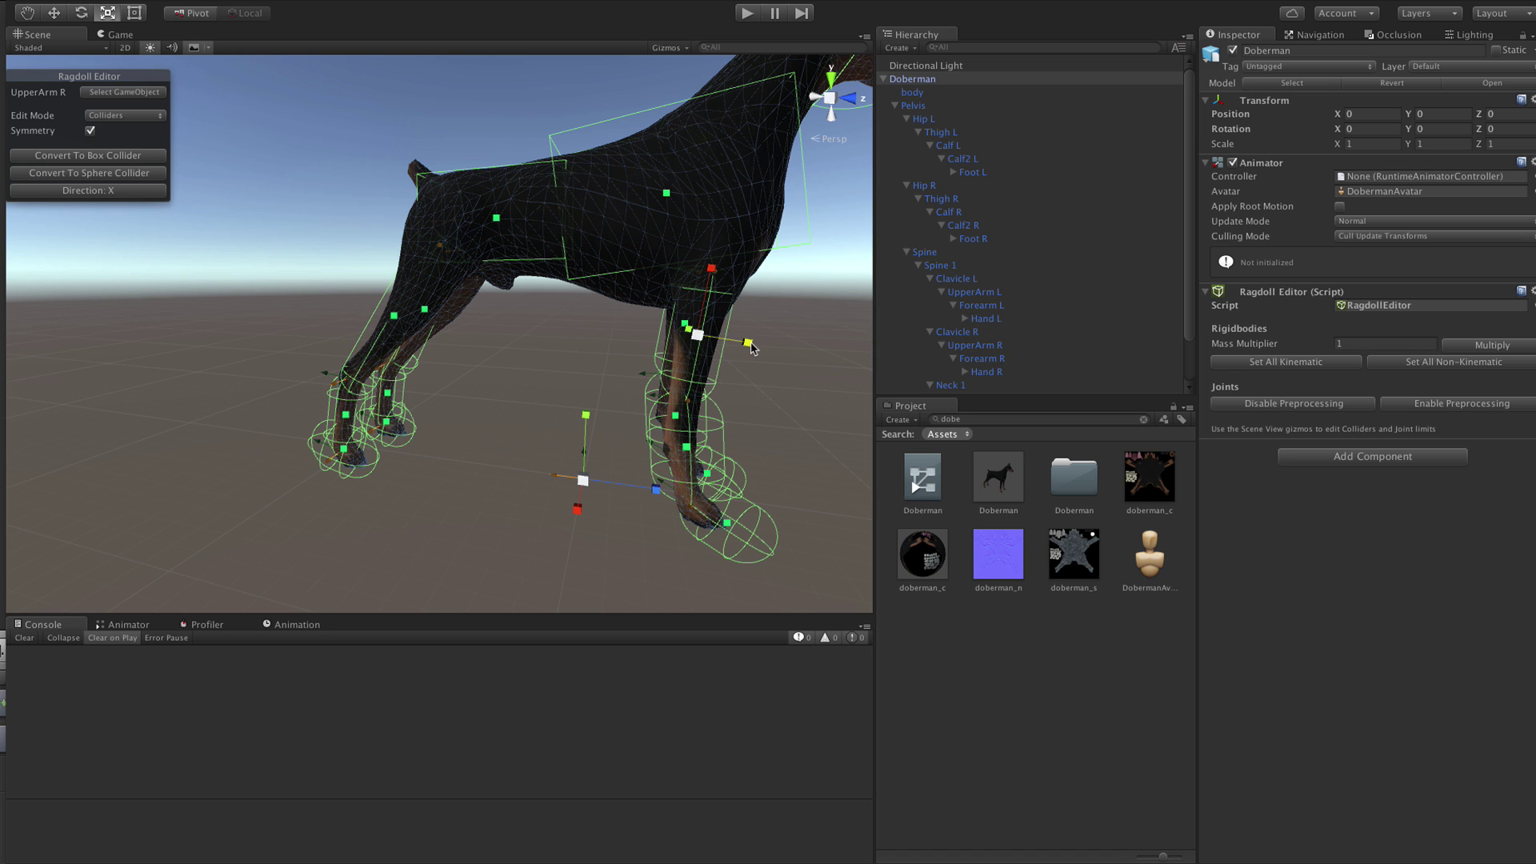
{"action": "left_click", "coordinate": [686, 448]}
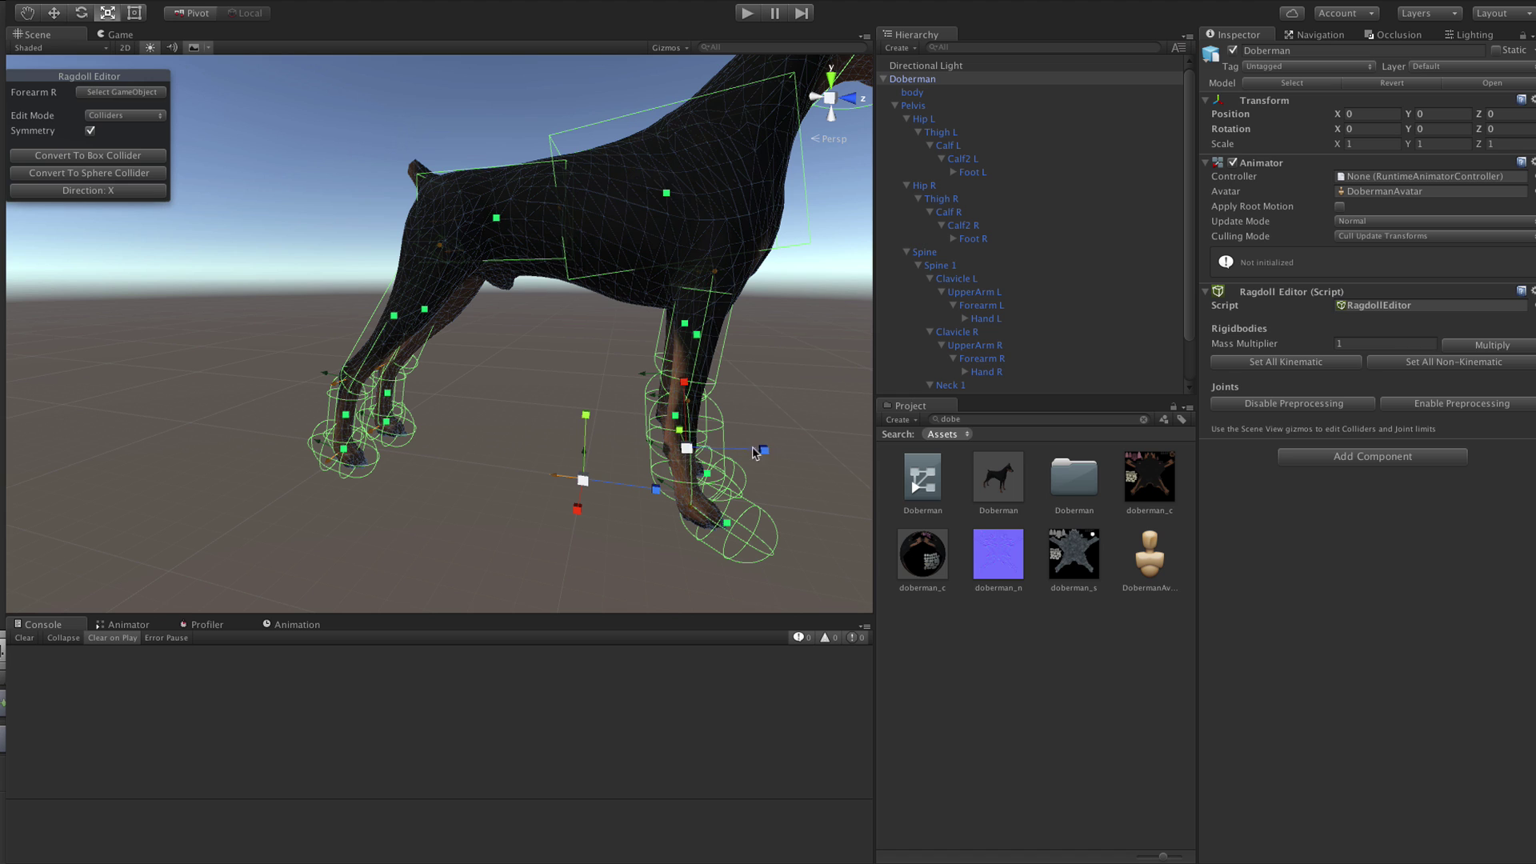
Move the Hand R capsule back over the front paw and shrink it to fit
{"action": "left_click", "coordinate": [726, 524]}
{"action": "key", "text": "w"}
{"action": "left_click_drag", "start_coordinate": [721, 515], "coordinate": [520, 368]}
{"action": "key", "text": "r"}
Increase the height of the Pelvis box collider to cover the Doberman's hindquarters
{"action": "left_click", "coordinate": [449, 305]}
{"action": "left_click_drag", "start_coordinate": [448, 237], "coordinate": [449, 213]}
{"action": "scroll", "coordinate": [630, 455], "scroll_direction": "down", "scroll_amount": 5}
{"action": "left_click_drag", "start_coordinate": [630, 432], "coordinate": [695, 453], "text": "alt"}
{"action": "scroll", "coordinate": [649, 452], "scroll_direction": "down", "scroll_amount": 5}
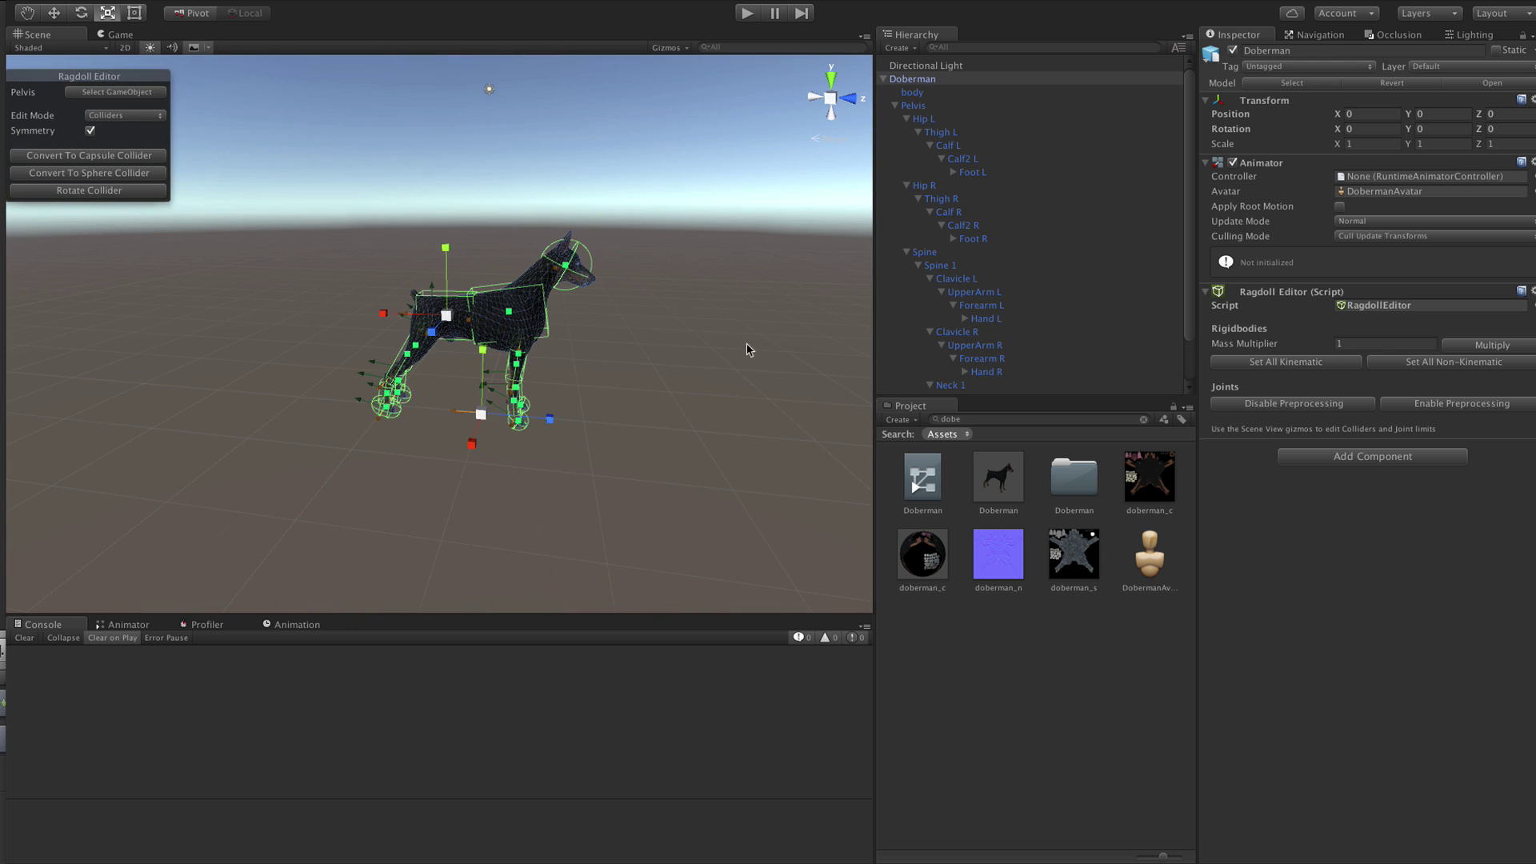
Remove the Ragdoll Editor component from the Doberman and add a Puppet Master component instead
{"action": "left_click", "coordinate": [883, 80]}
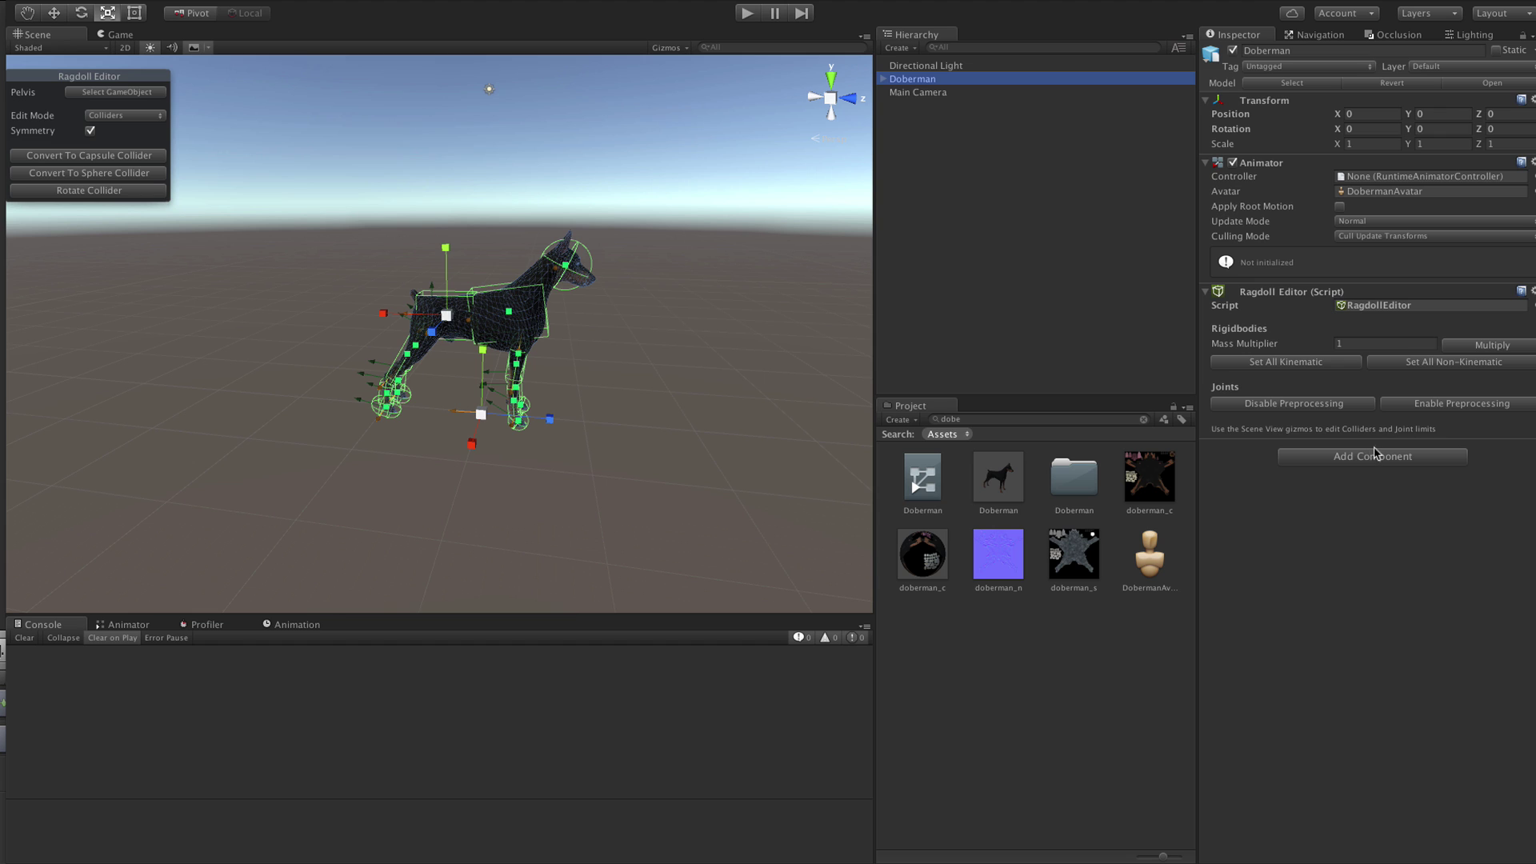
{"action": "right_click", "coordinate": [1291, 299]}
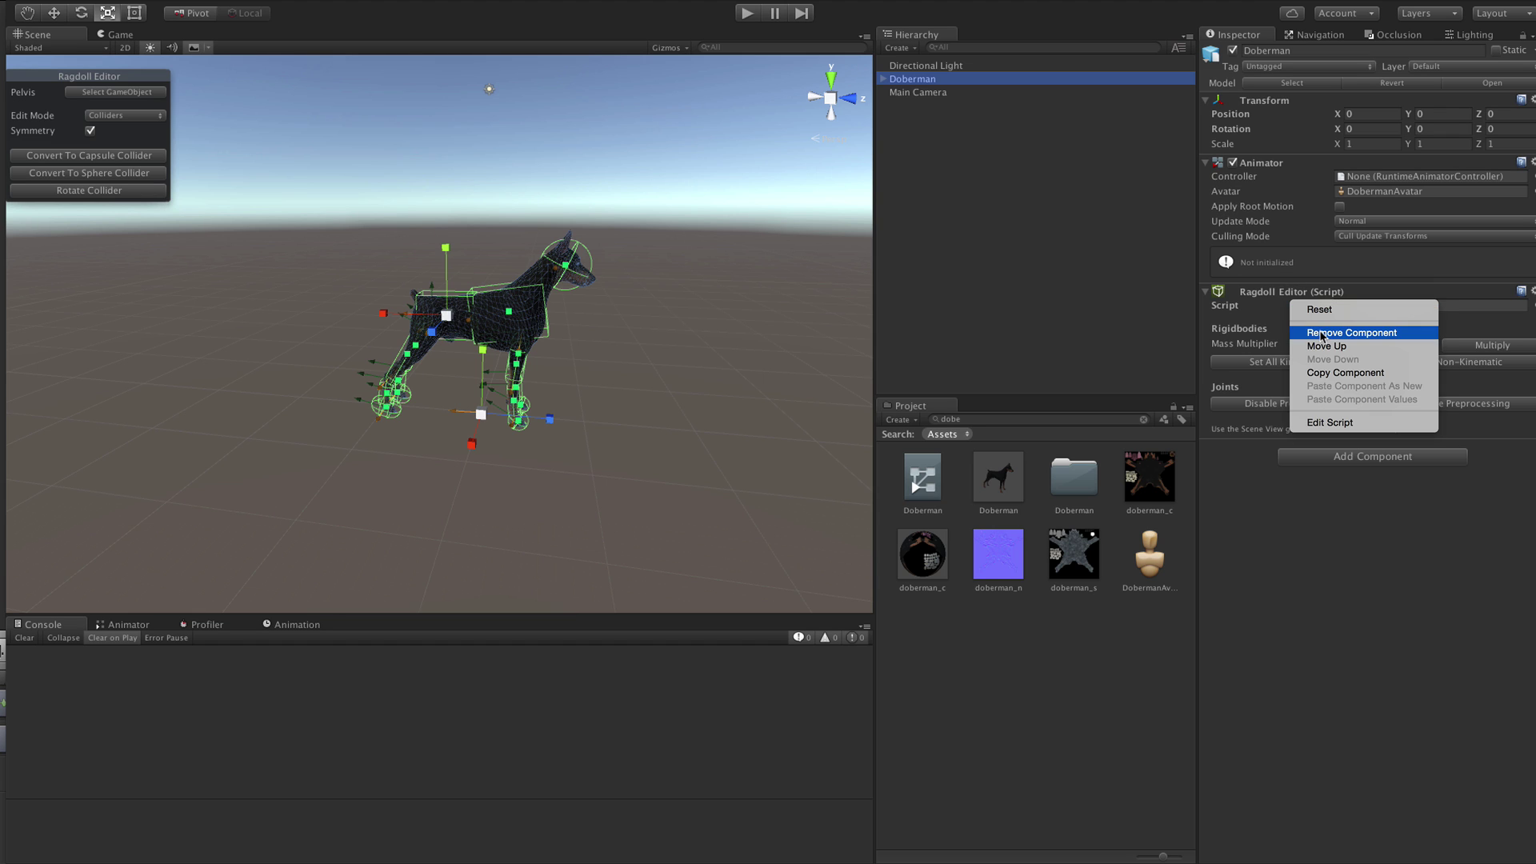
{"action": "left_click", "coordinate": [1321, 333]}
{"action": "left_click", "coordinate": [1332, 300]}
{"action": "type", "text": "pupp"}
{"action": "key", "text": "Return"}
Set up PuppetMaster on the Doberman with character controller layer 8 and ragdoll layer 9, and clear the console
{"action": "scroll", "coordinate": [540, 224], "scroll_direction": "up", "scroll_amount": 3}
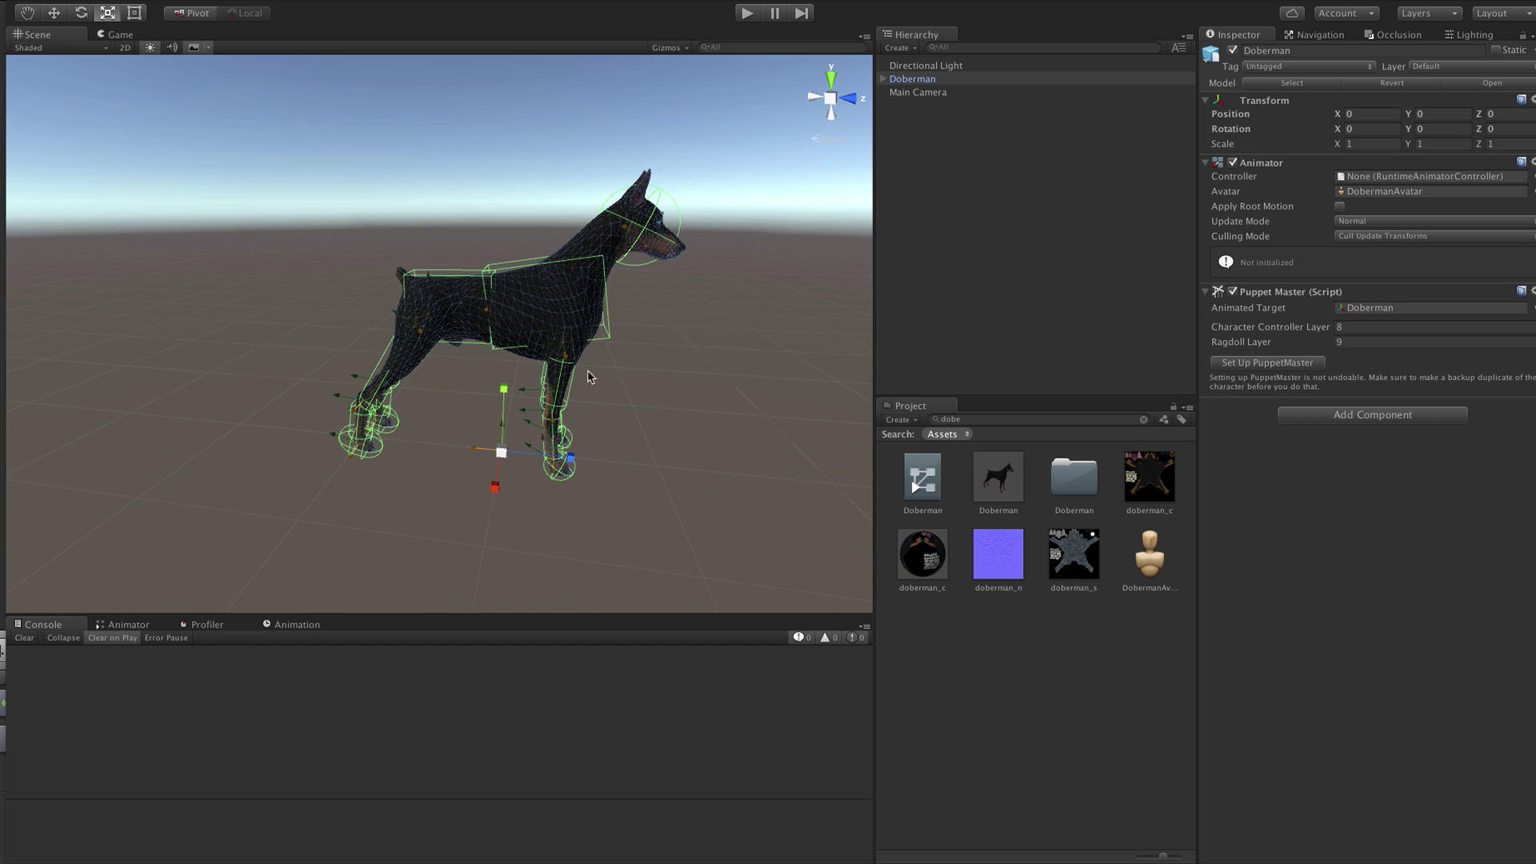
{"action": "left_click_drag", "start_coordinate": [634, 371], "coordinate": [723, 394], "text": "alt"}
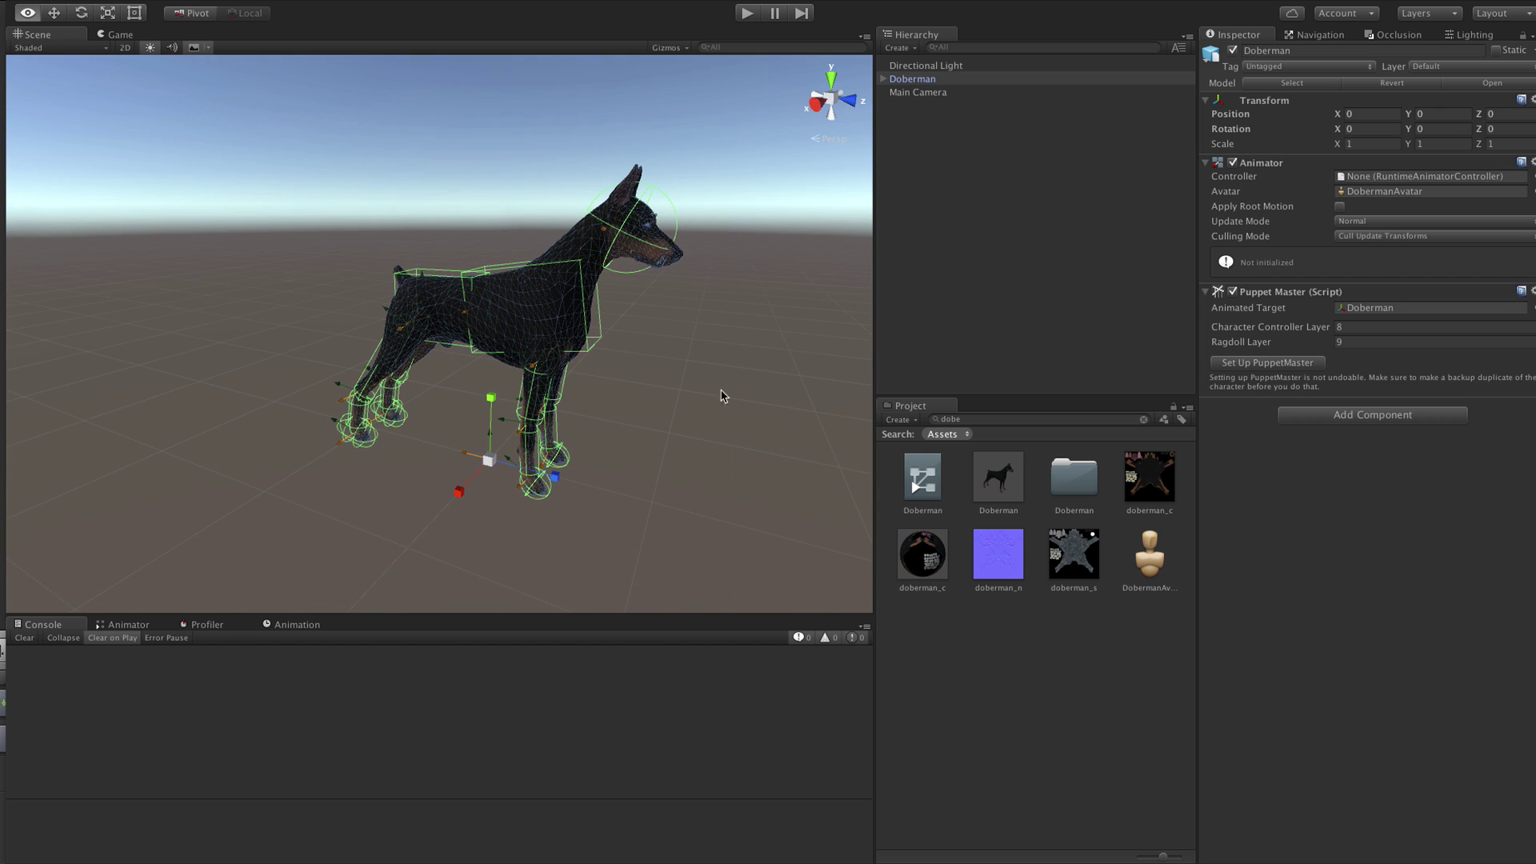
{"action": "left_click", "coordinate": [1267, 364]}
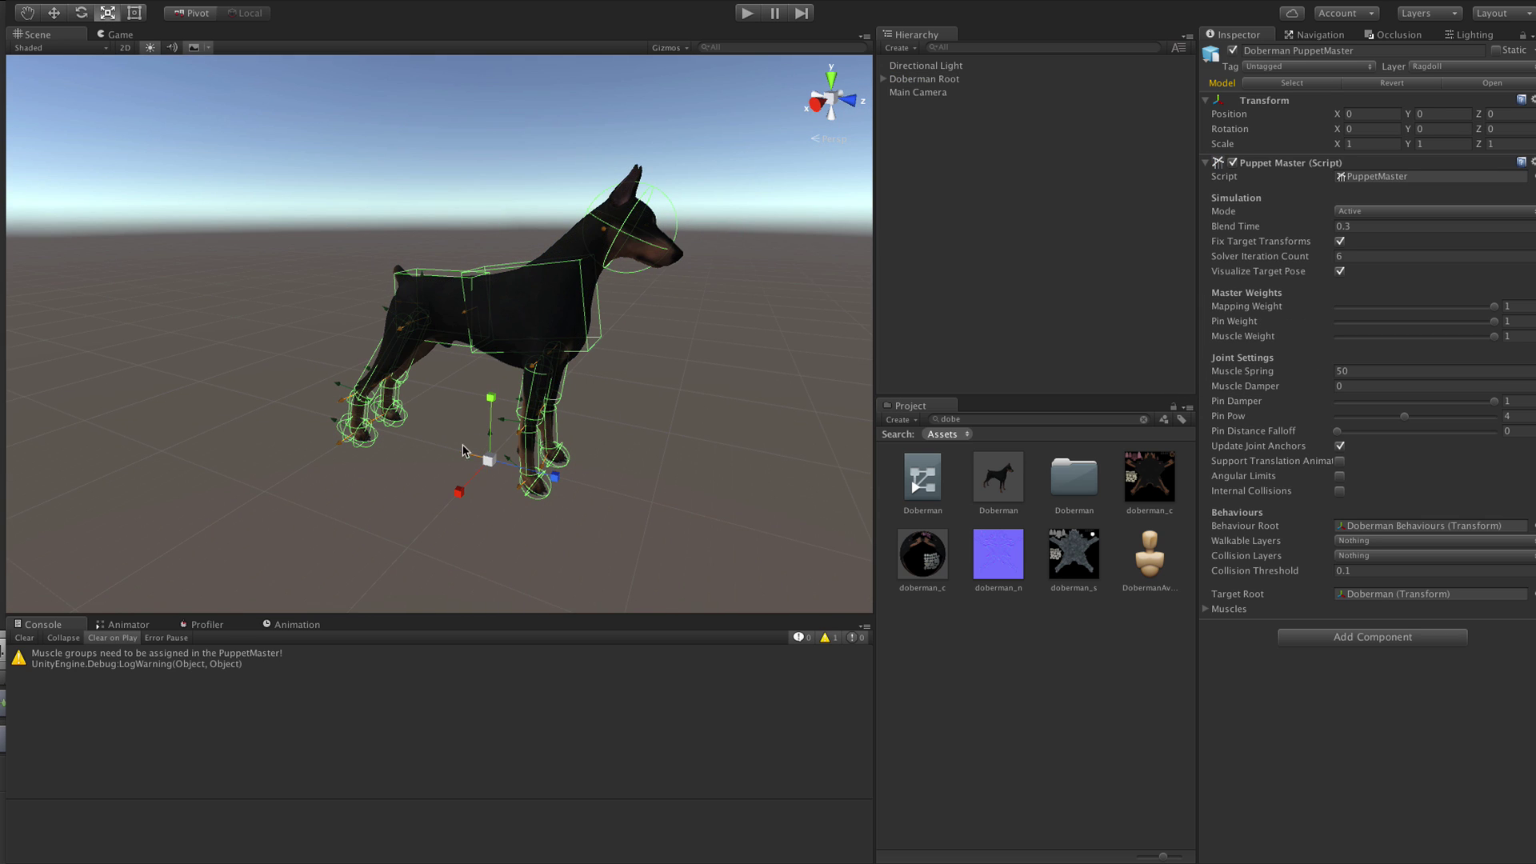
{"action": "left_click", "coordinate": [24, 637]}
Create a 3D cube and lower it to Y -0.76, just beneath the Doberman's feet
{"action": "scroll", "coordinate": [506, 334], "scroll_direction": "down", "scroll_amount": 2}
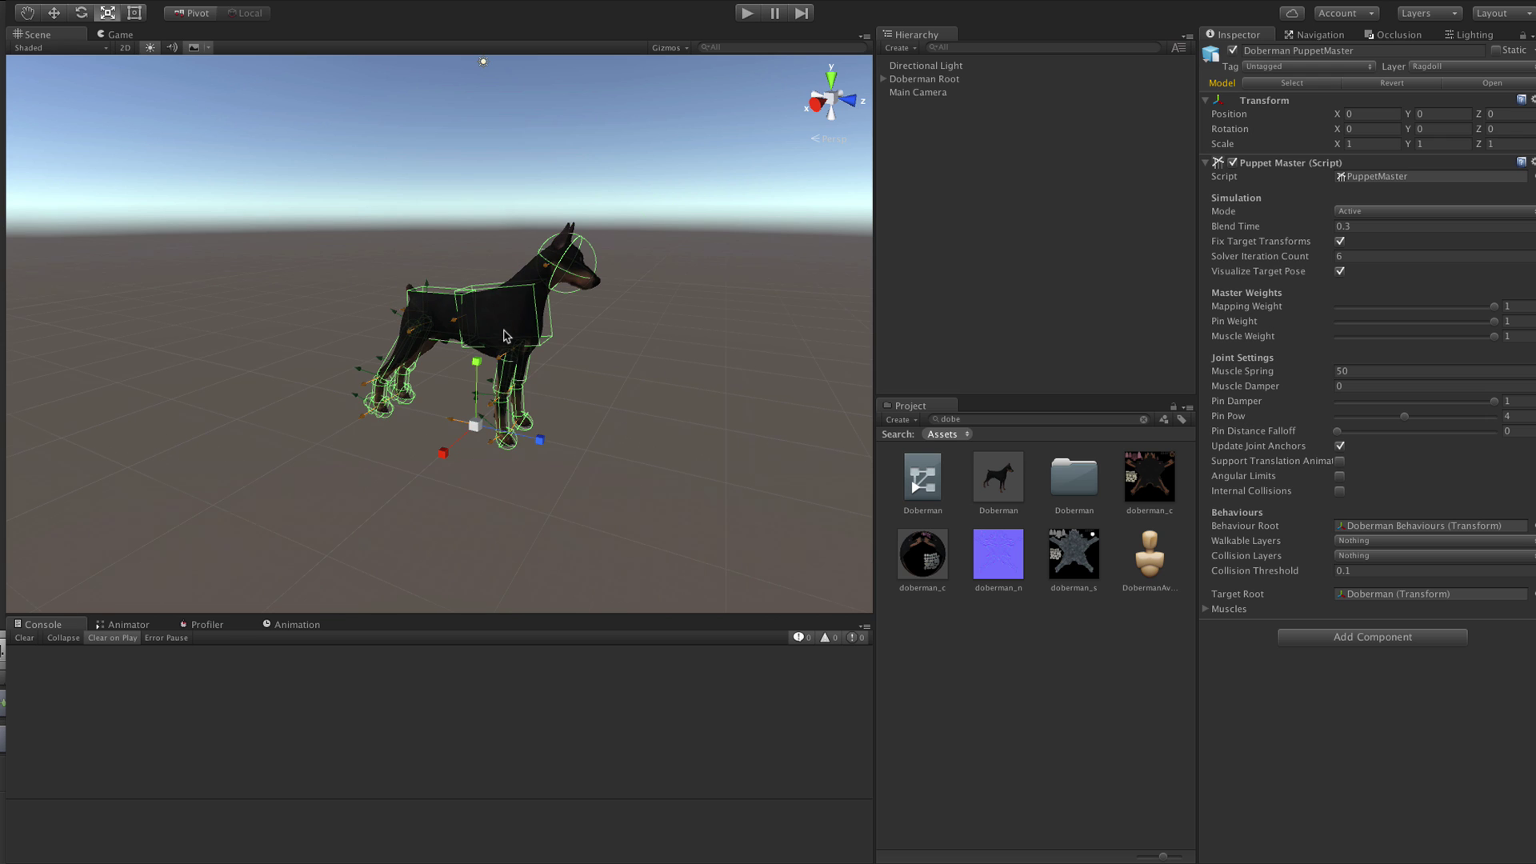
{"action": "left_click", "coordinate": [136, 0]}
{"action": "mouse_move", "coordinate": [210, 0]}
{"action": "mouse_move", "coordinate": [223, 25]}
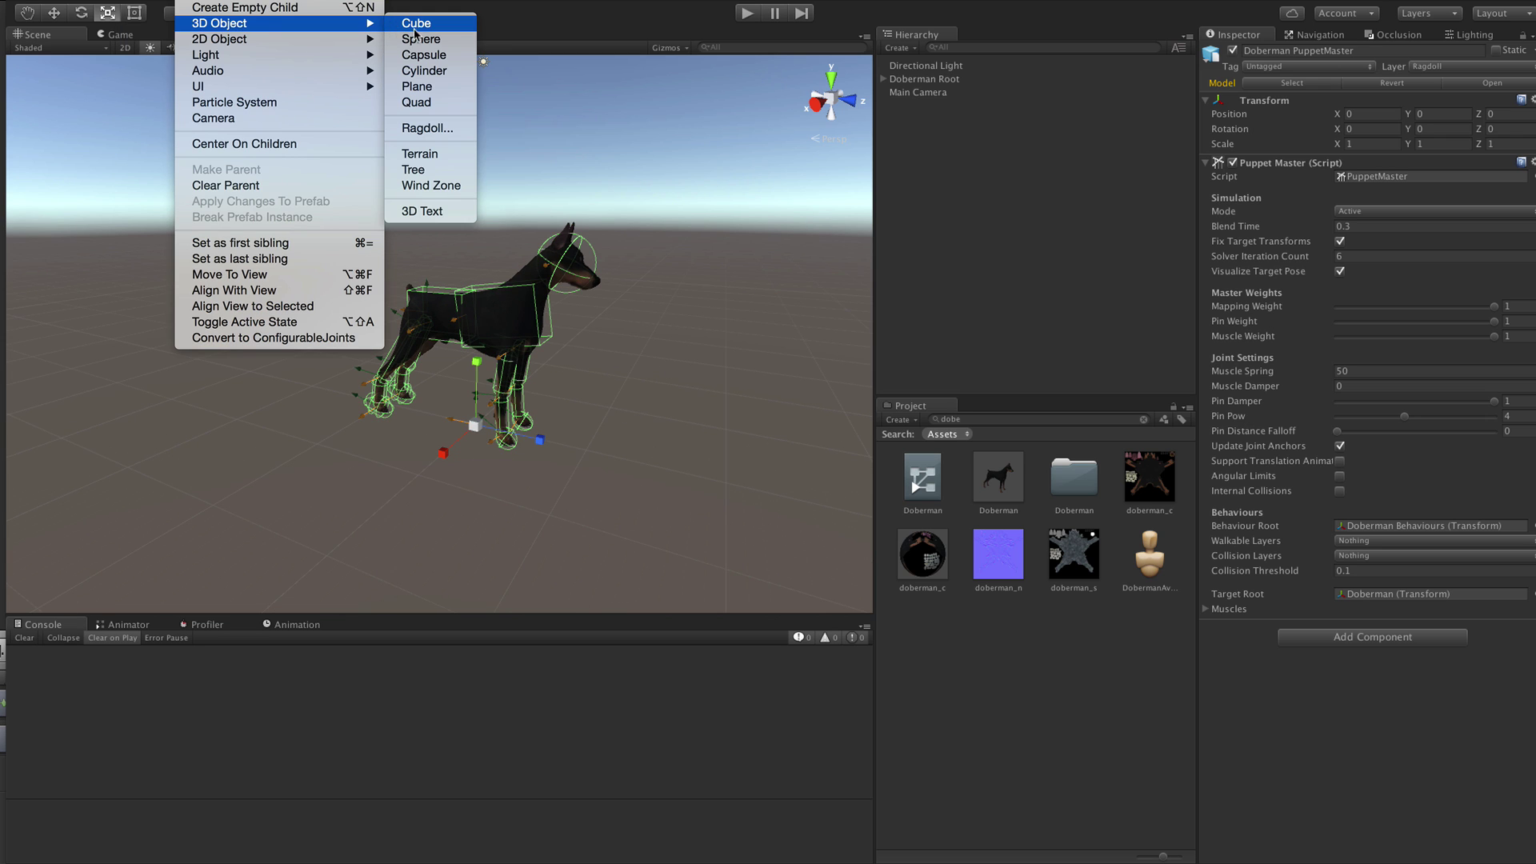
{"action": "left_click", "coordinate": [416, 26]}
{"action": "left_click", "coordinate": [416, 22]}
{"action": "key", "text": "w"}
{"action": "left_click_drag", "start_coordinate": [448, 336], "coordinate": [457, 471]}
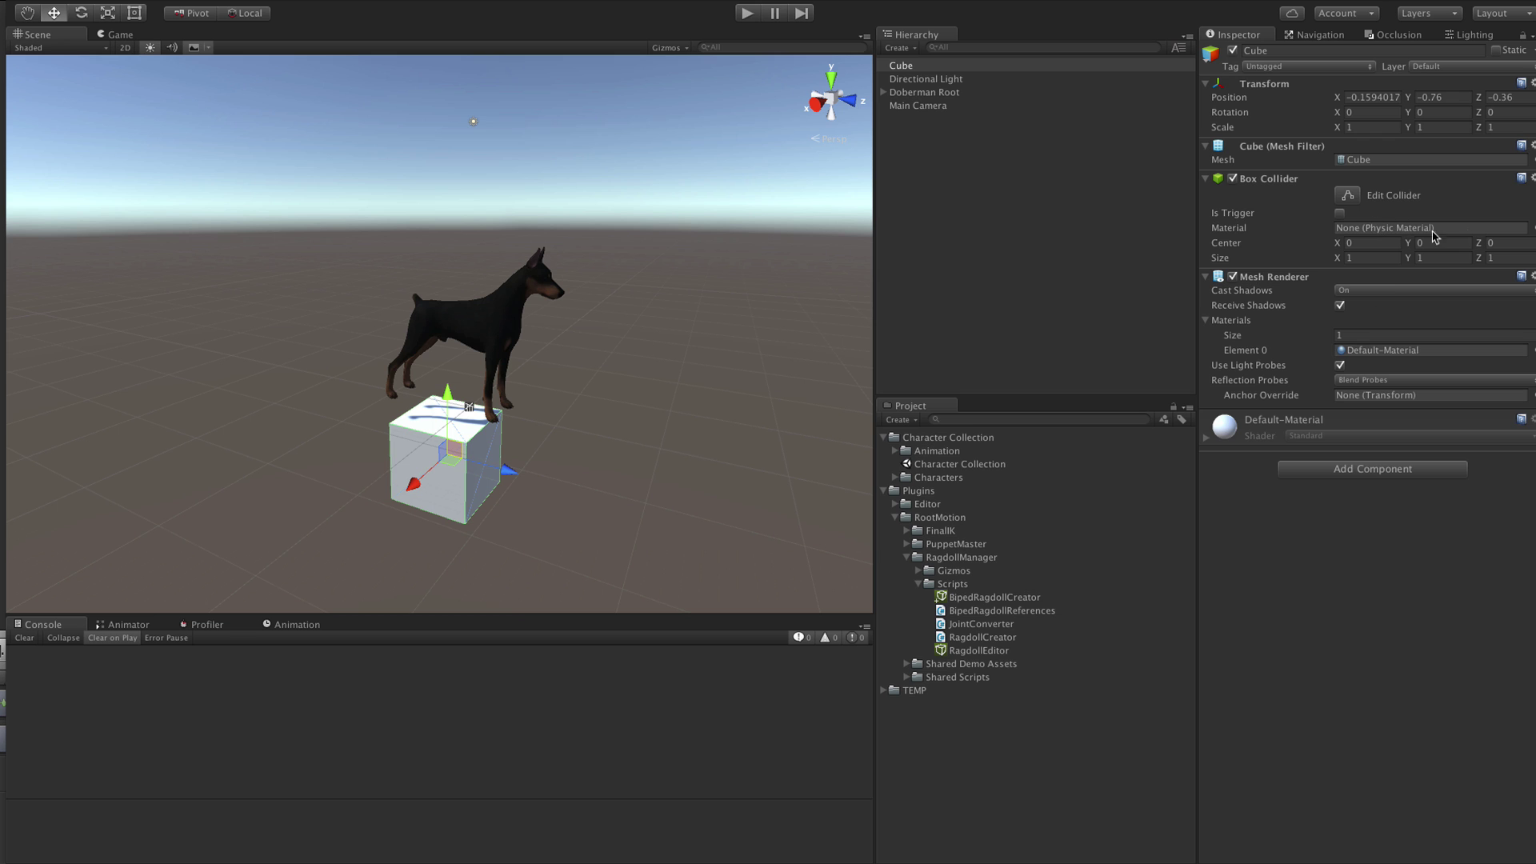
Search the materials for "pro" and assign Prototype Black Smooth to the cube
{"action": "left_click", "coordinate": [1532, 351]}
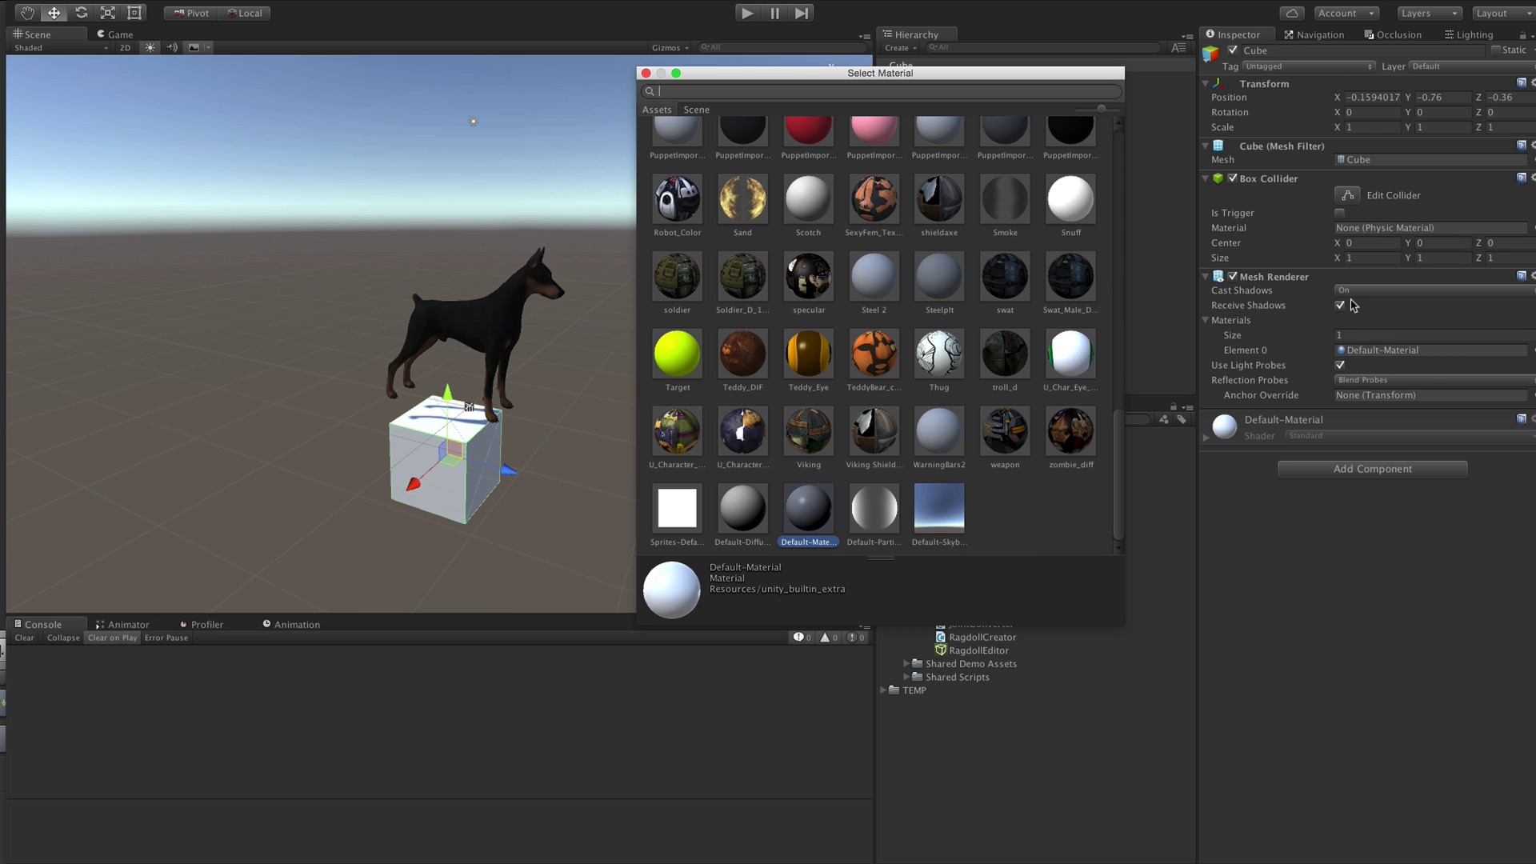
{"action": "type", "text": "pro"}
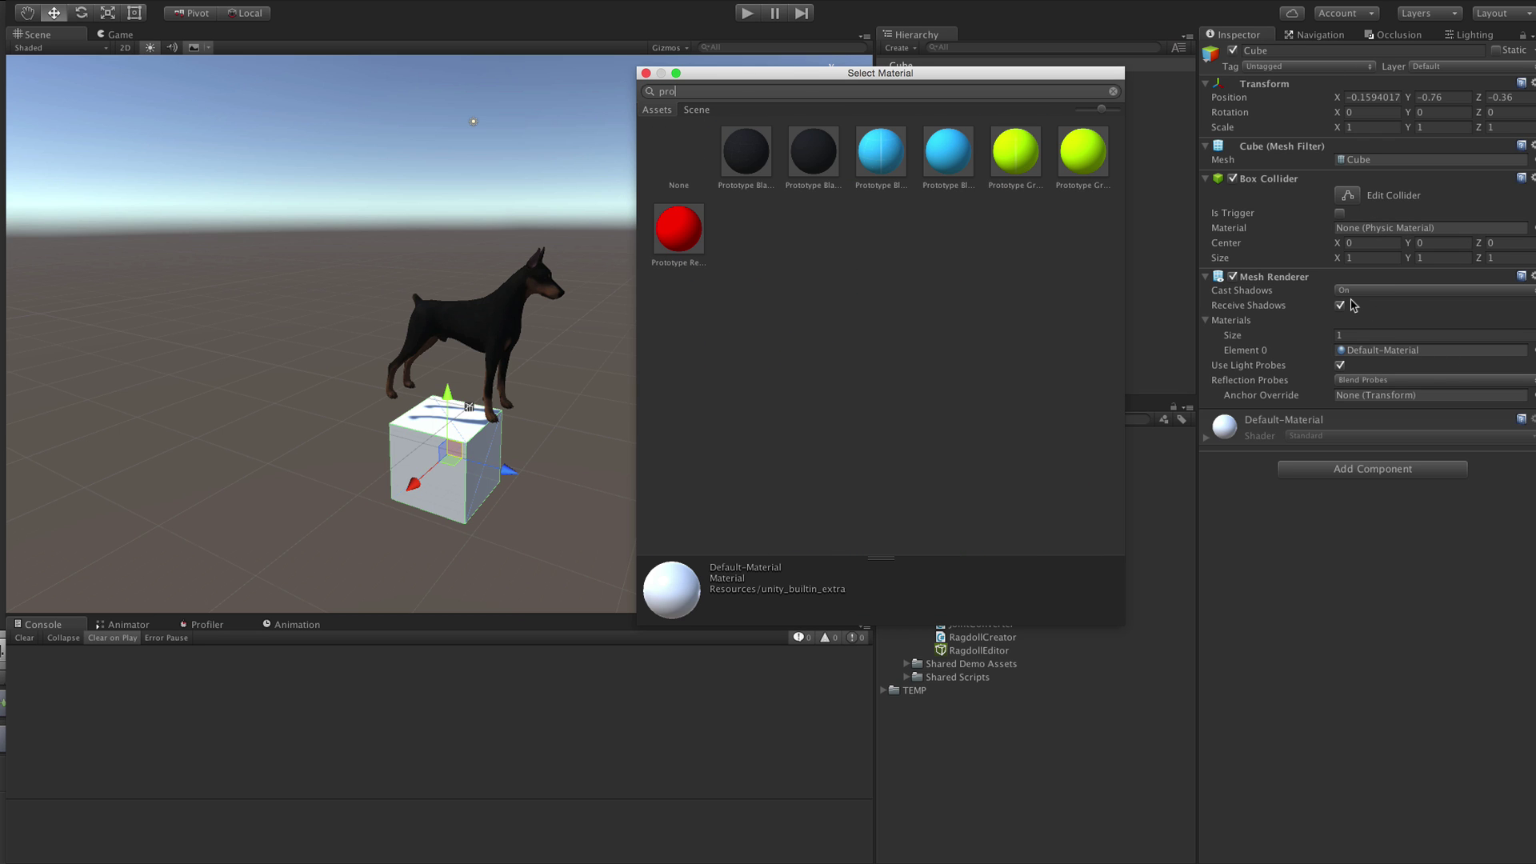
{"action": "left_click", "coordinate": [813, 155]}
{"action": "left_click", "coordinate": [646, 73]}
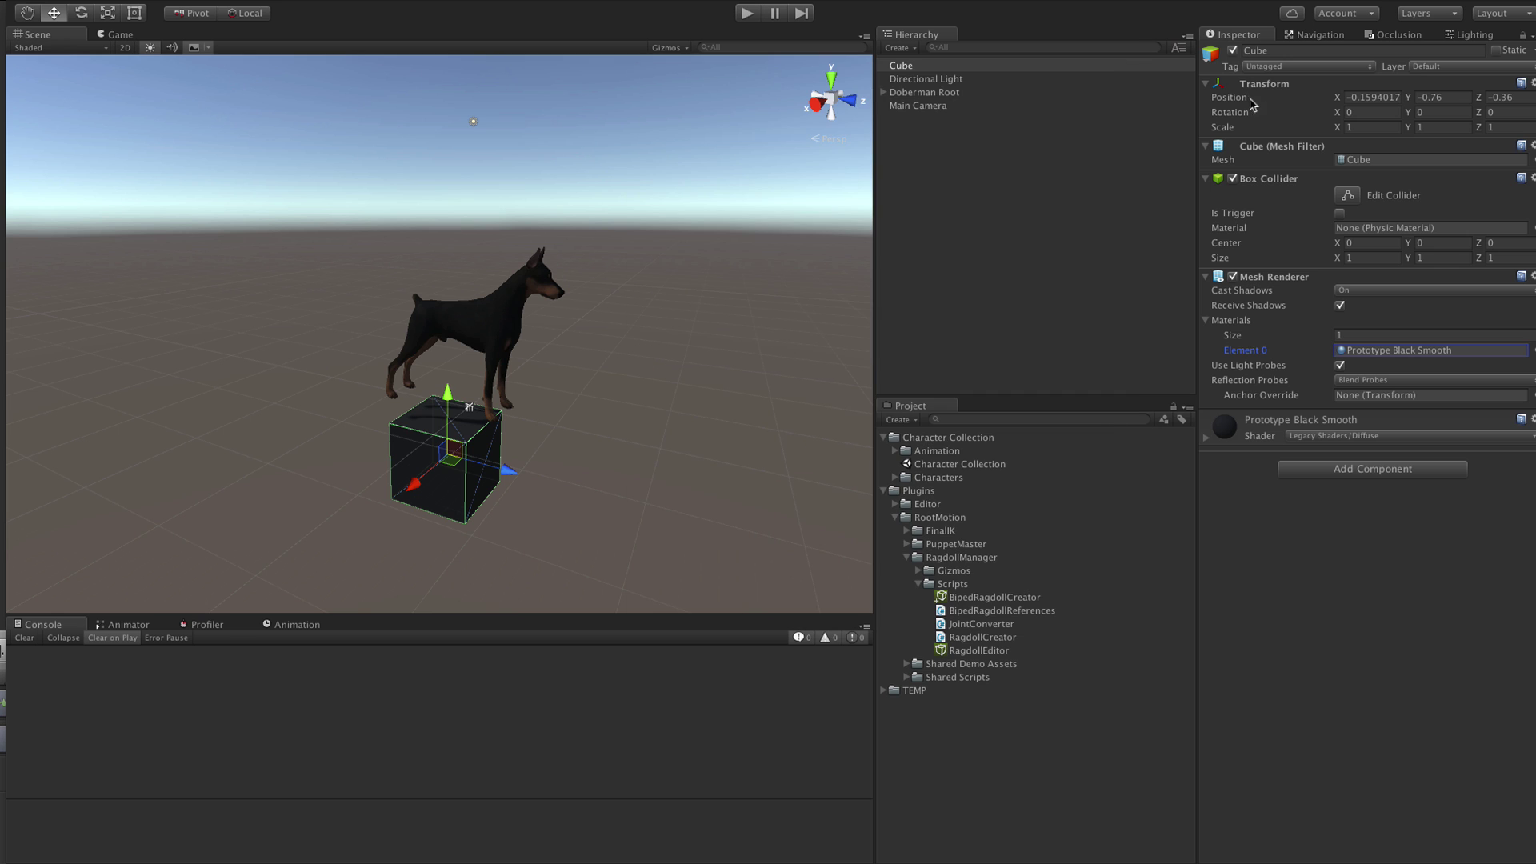
Set the cube's X and Z scale to 25 to make a wide floor
{"action": "left_click", "coordinate": [1367, 126]}
{"action": "type", "text": "25"}
{"action": "left_click", "coordinate": [1501, 127]}
{"action": "type", "text": "25"}
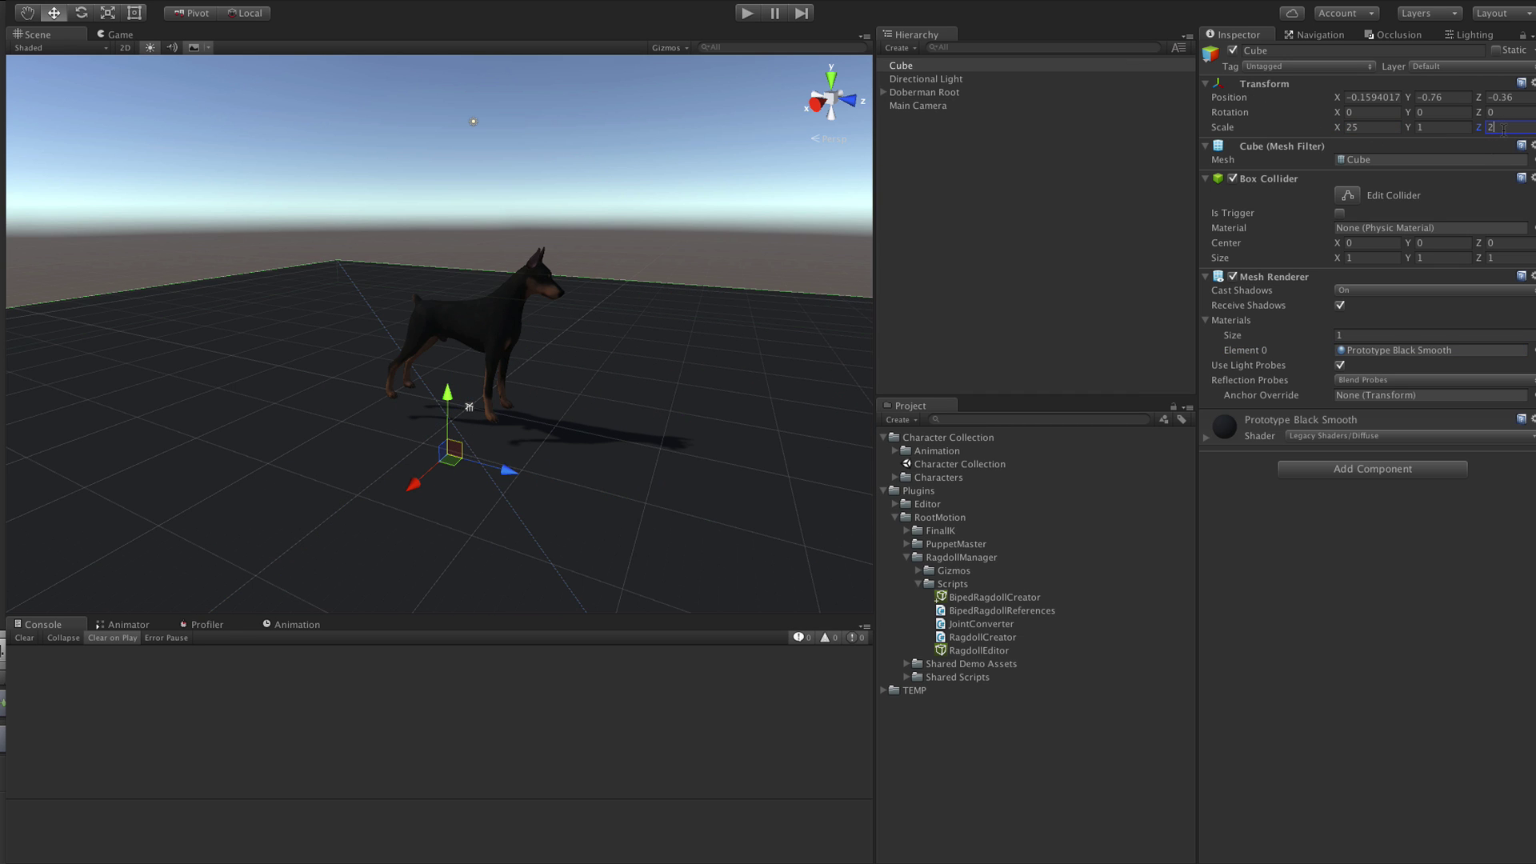
Select the Doberman PuppetMaster object inside Doberman Root, run the scene and return to the Scene view
{"action": "scroll", "coordinate": [673, 415], "scroll_direction": "up", "scroll_amount": 2}
{"action": "left_click_drag", "start_coordinate": [611, 410], "coordinate": [634, 365], "text": "alt"}
{"action": "left_click", "coordinate": [903, 92]}
{"action": "left_click", "coordinate": [884, 93]}
{"action": "left_click", "coordinate": [927, 132]}
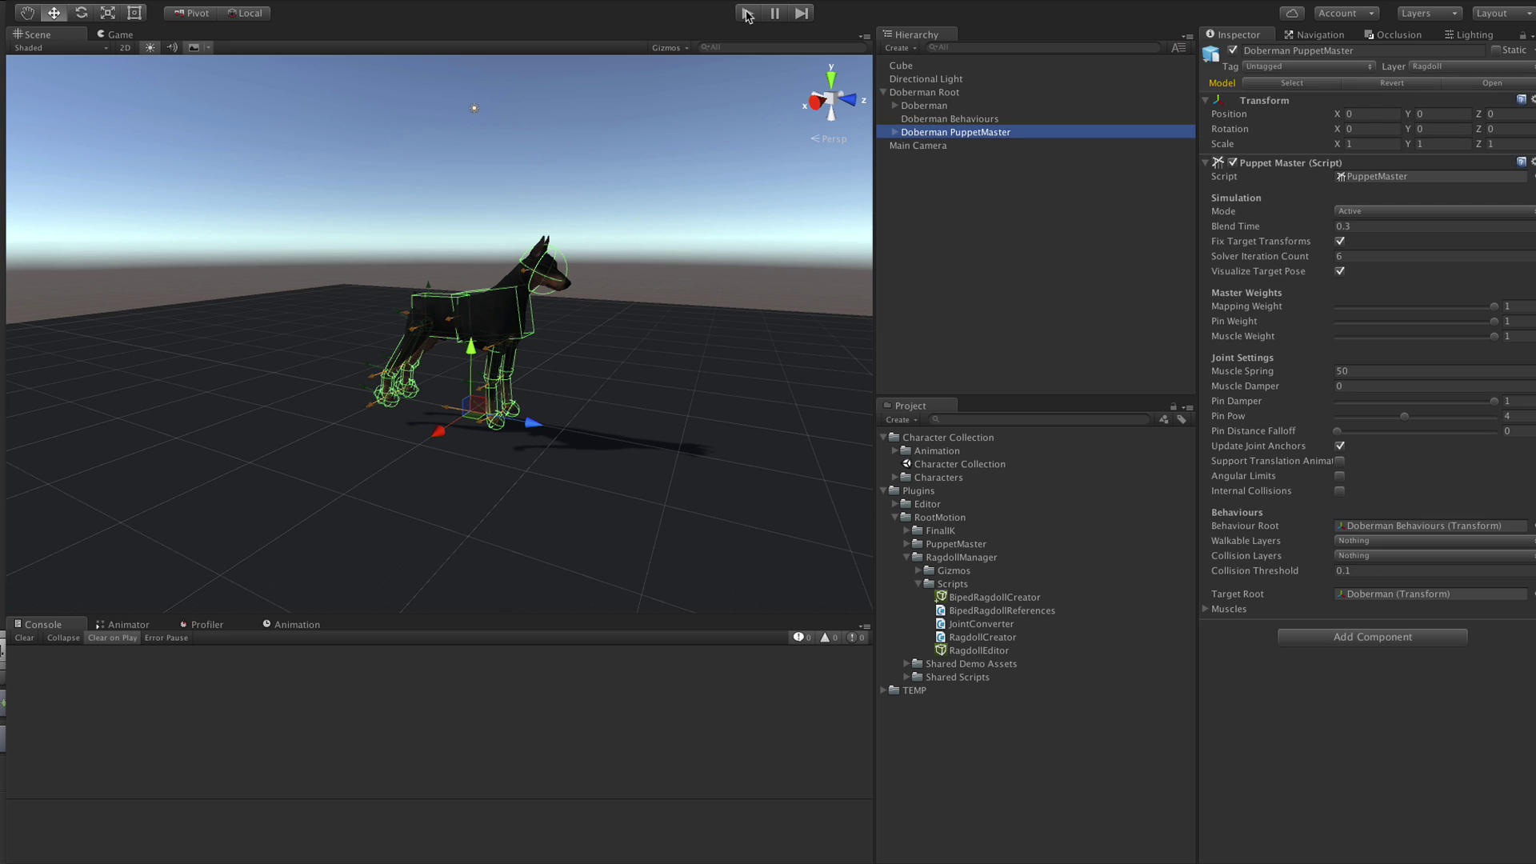
{"action": "key", "text": "ctrl+p"}
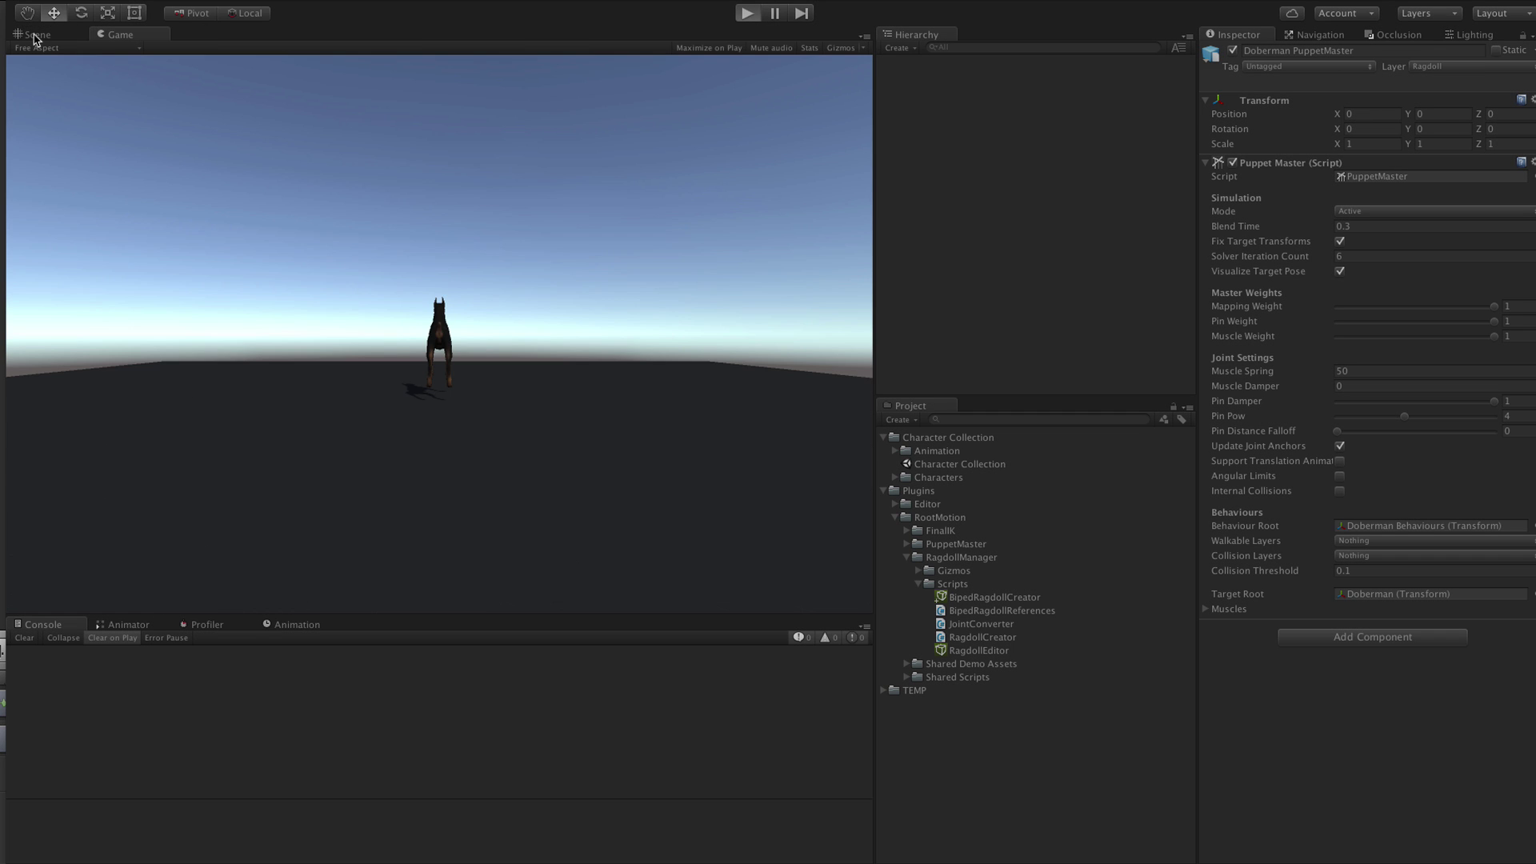
{"action": "left_click", "coordinate": [36, 34]}
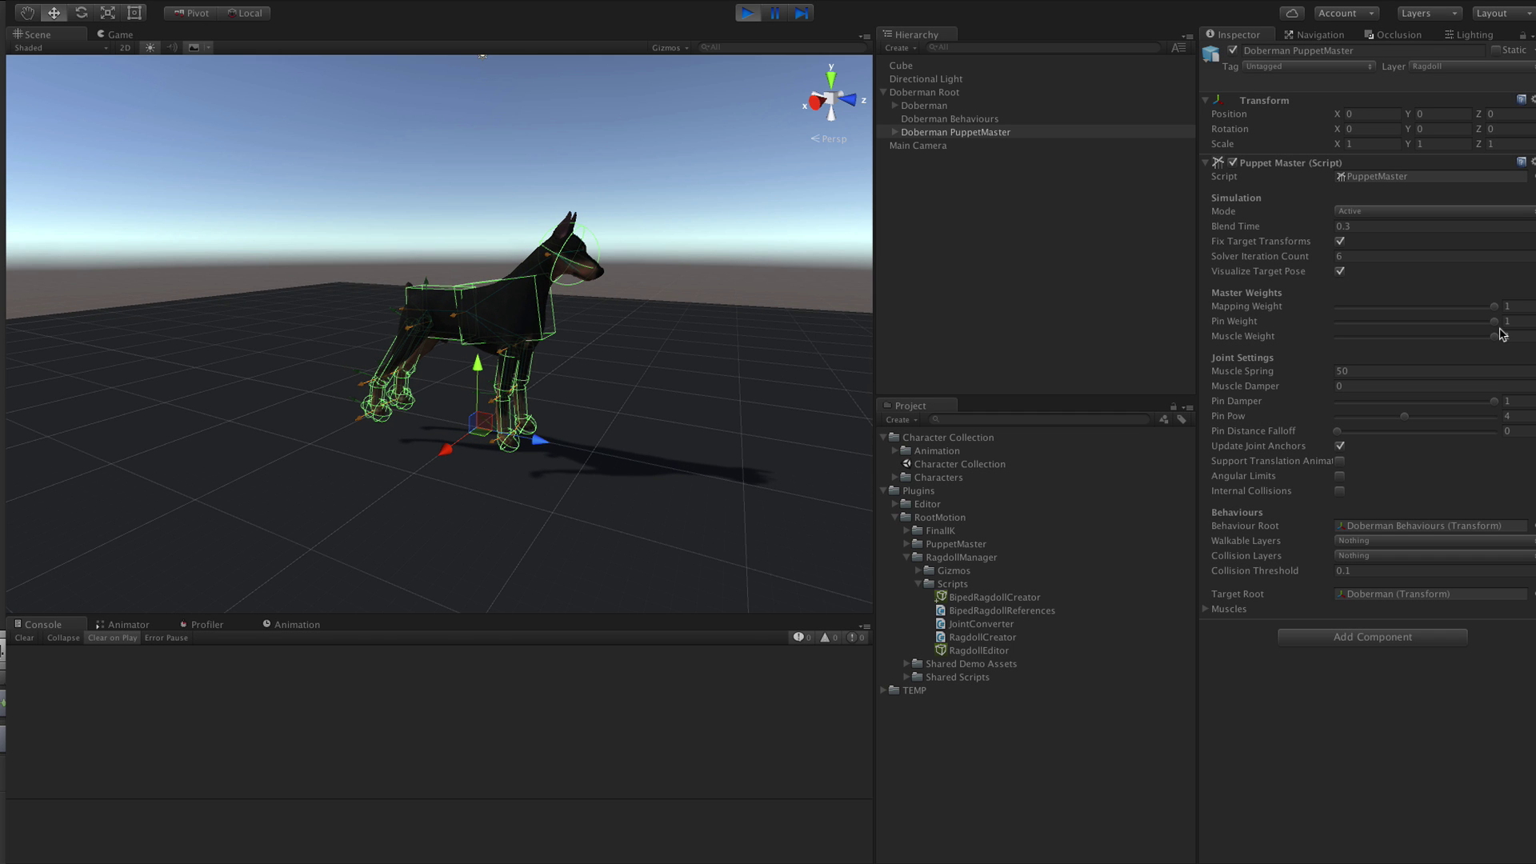
Reduce the running PuppetMaster's Pin Weight to 0 so the Doberman is held up by its muscles alone
{"action": "left_click_drag", "start_coordinate": [1494, 322], "coordinate": [1244, 322]}
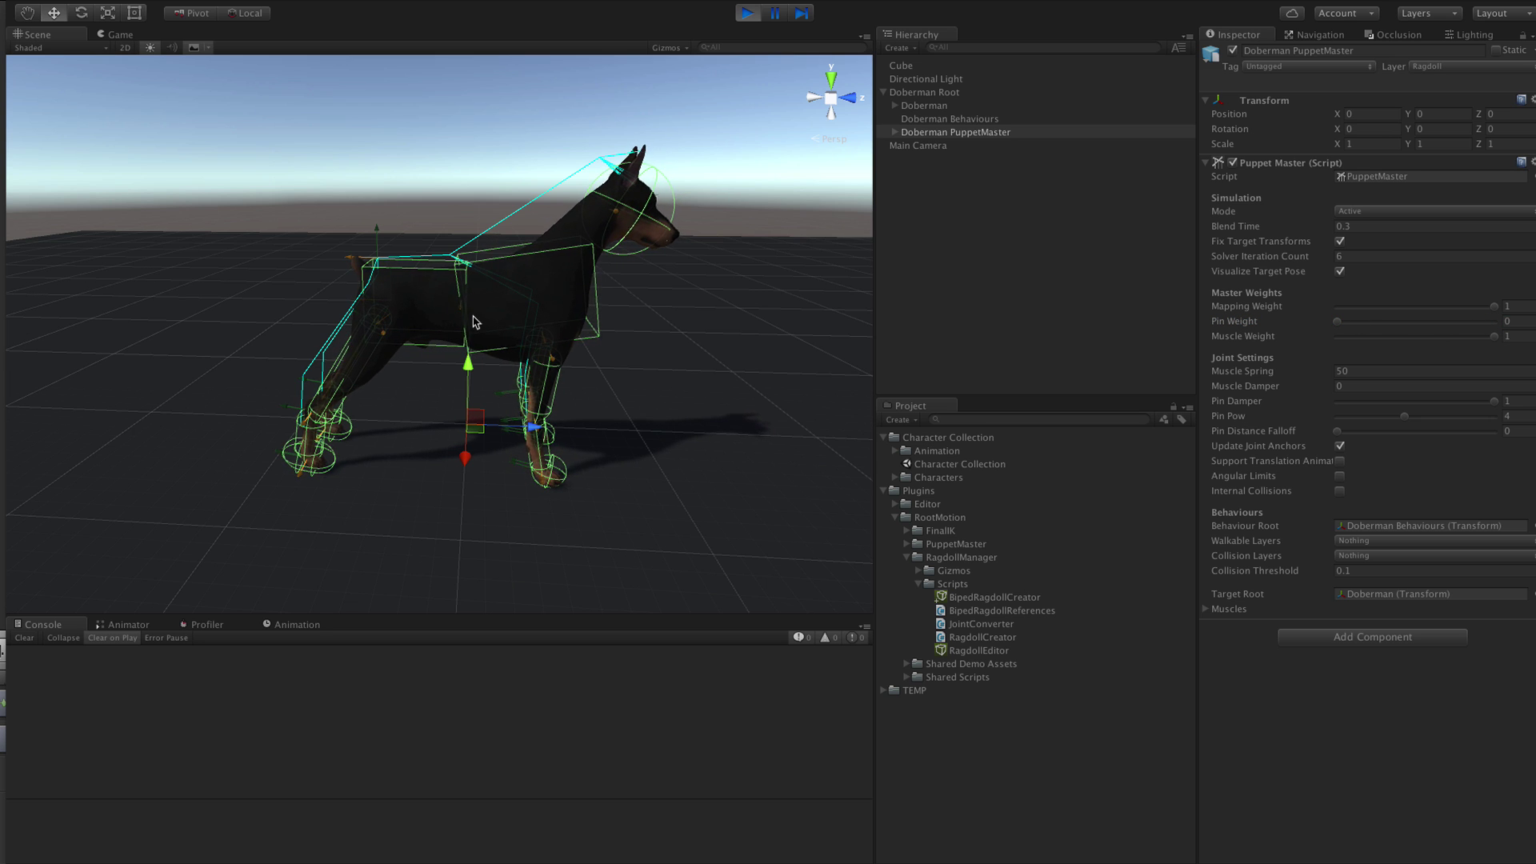
{"action": "mouse_move", "coordinate": [661, 355]}
{"action": "left_mouse_down", "text": "alt"}
{"action": "mouse_move", "coordinate": [480, 336]}
{"action": "mouse_move", "coordinate": [304, 288]}
{"action": "mouse_move", "coordinate": [298, 248]}
{"action": "mouse_move", "coordinate": [520, 336]}
{"action": "mouse_move", "coordinate": [663, 370]}
{"action": "left_mouse_up", "text": "alt"}
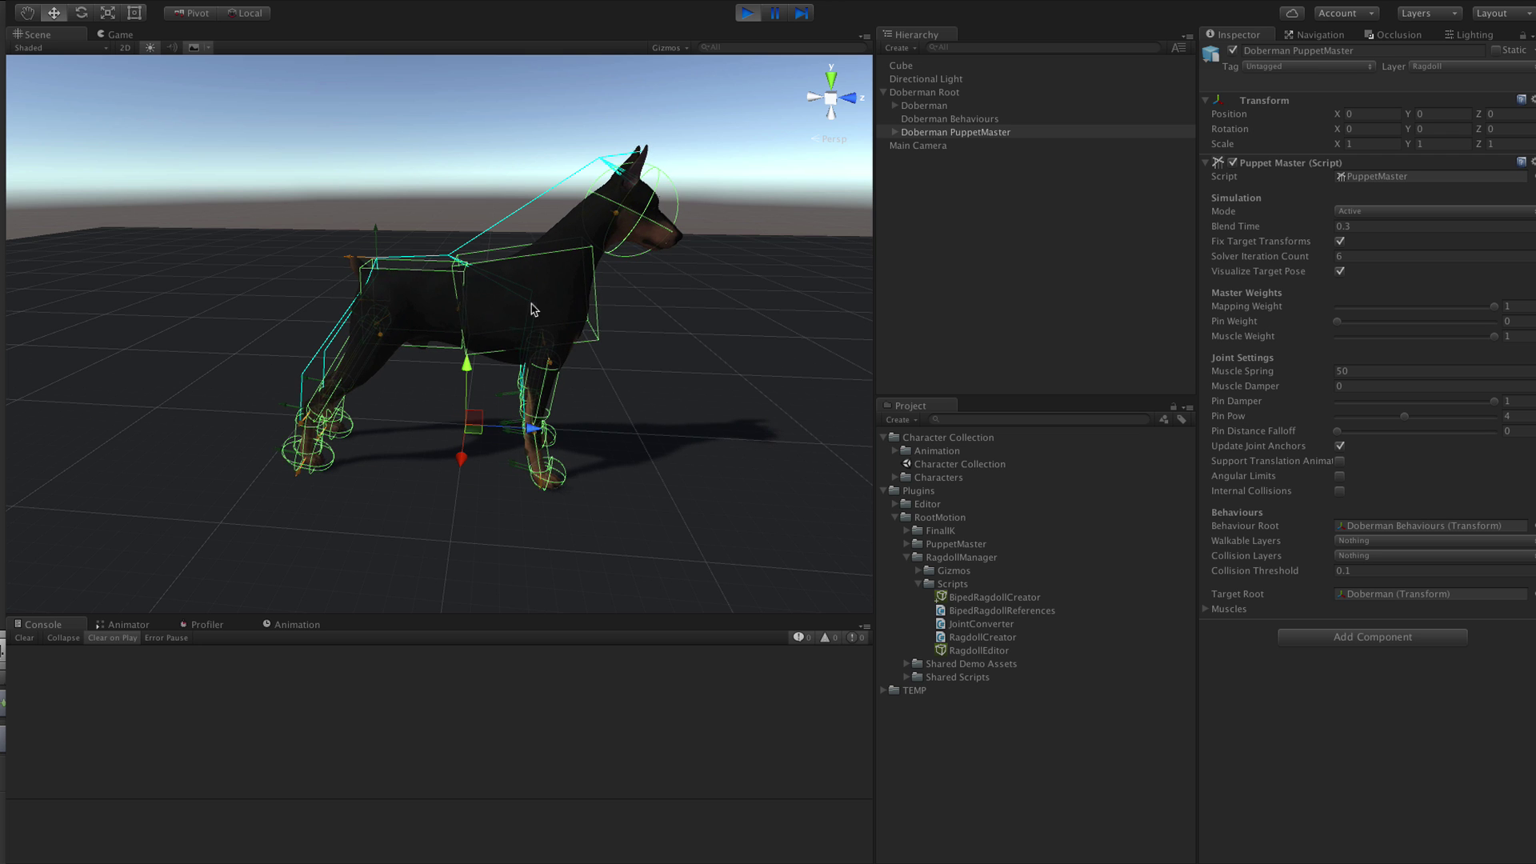
{"action": "left_click_drag", "start_coordinate": [658, 439], "coordinate": [663, 308], "text": "alt"}
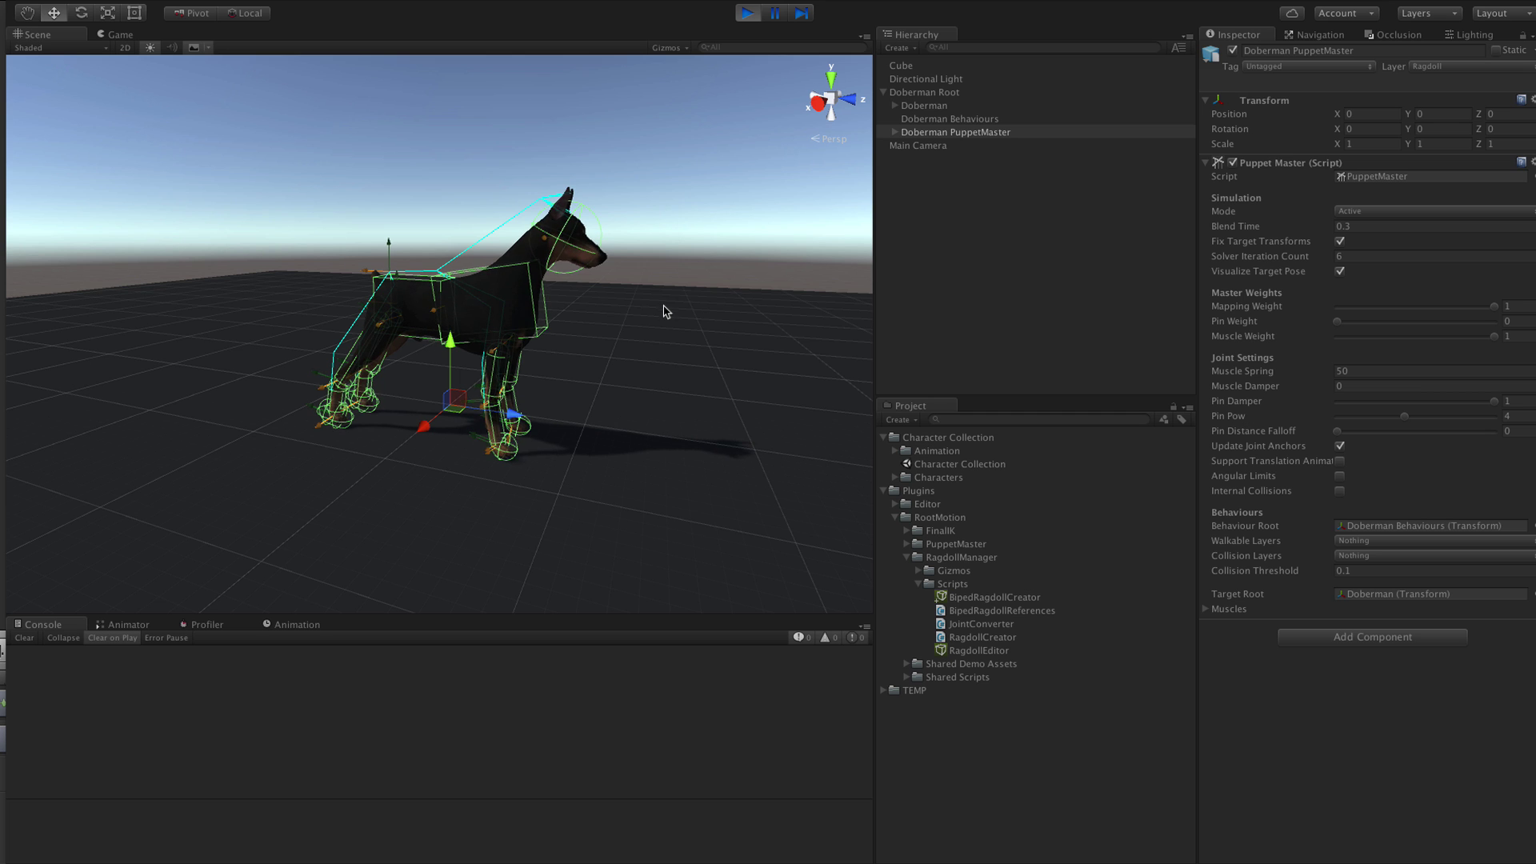
{"action": "left_click_drag", "start_coordinate": [663, 319], "coordinate": [470, 455], "text": "alt"}
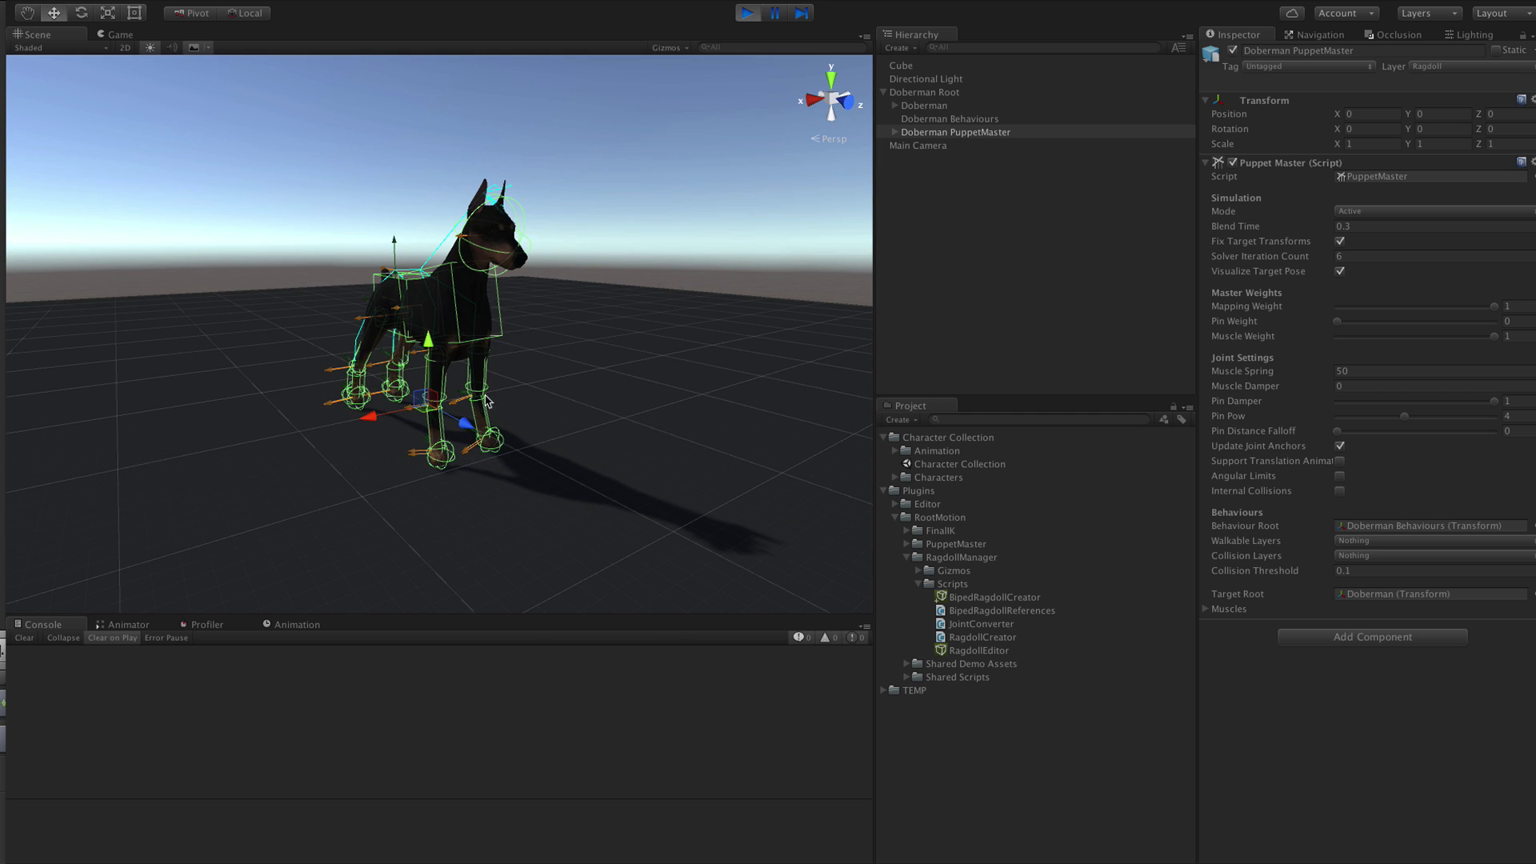
{"action": "left_click_drag", "start_coordinate": [607, 387], "coordinate": [957, 396], "text": "alt"}
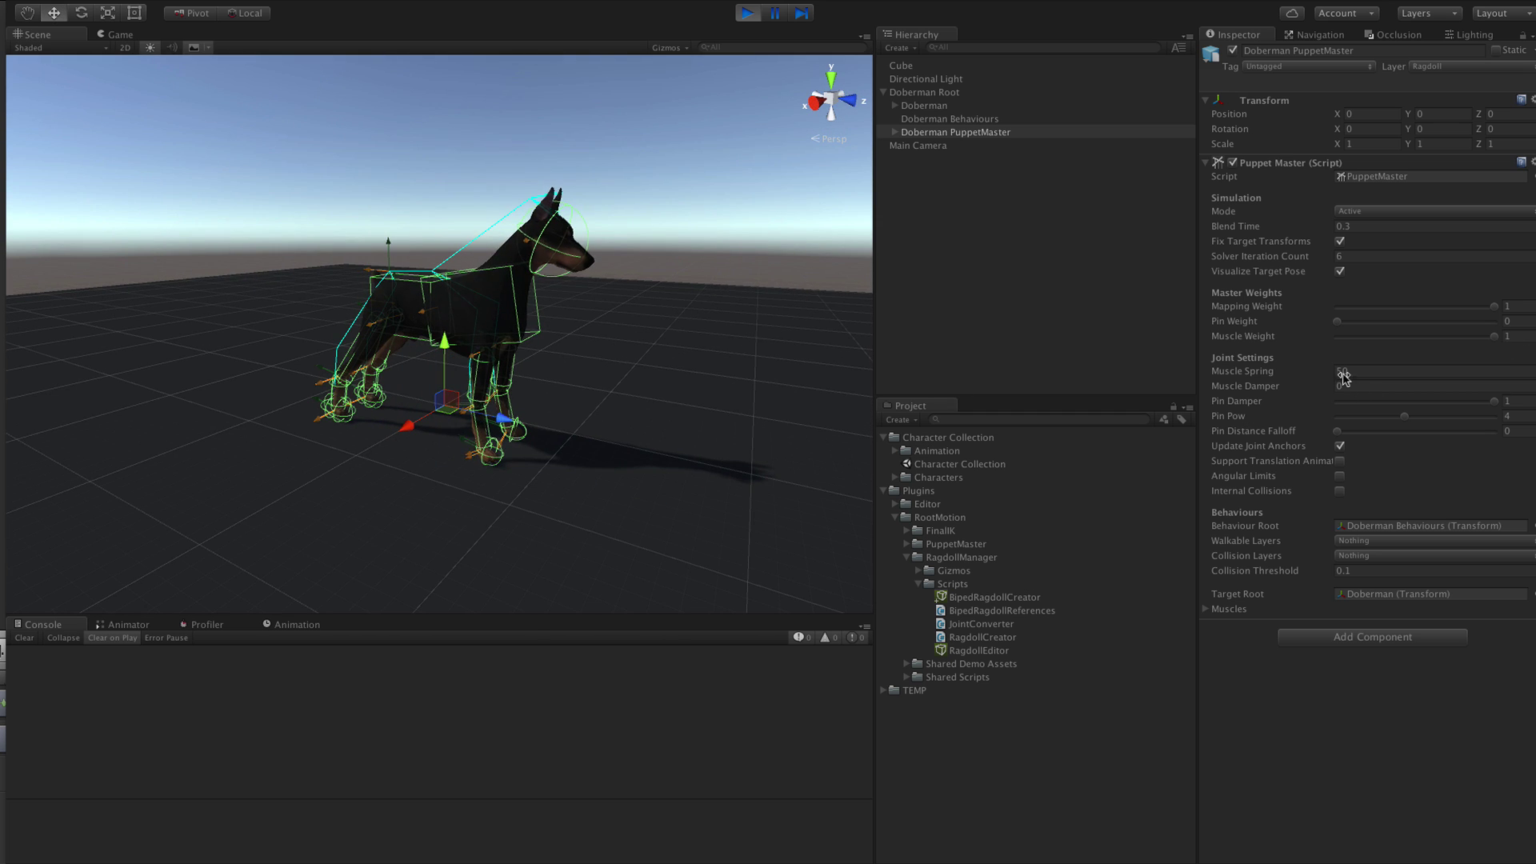
Lower the Muscle Weight and restore it to 1, and briefly raise the Pin Weight before returning it to 0
{"action": "left_click", "coordinate": [1454, 345]}
{"action": "left_click_drag", "start_coordinate": [1495, 338], "coordinate": [1421, 338]}
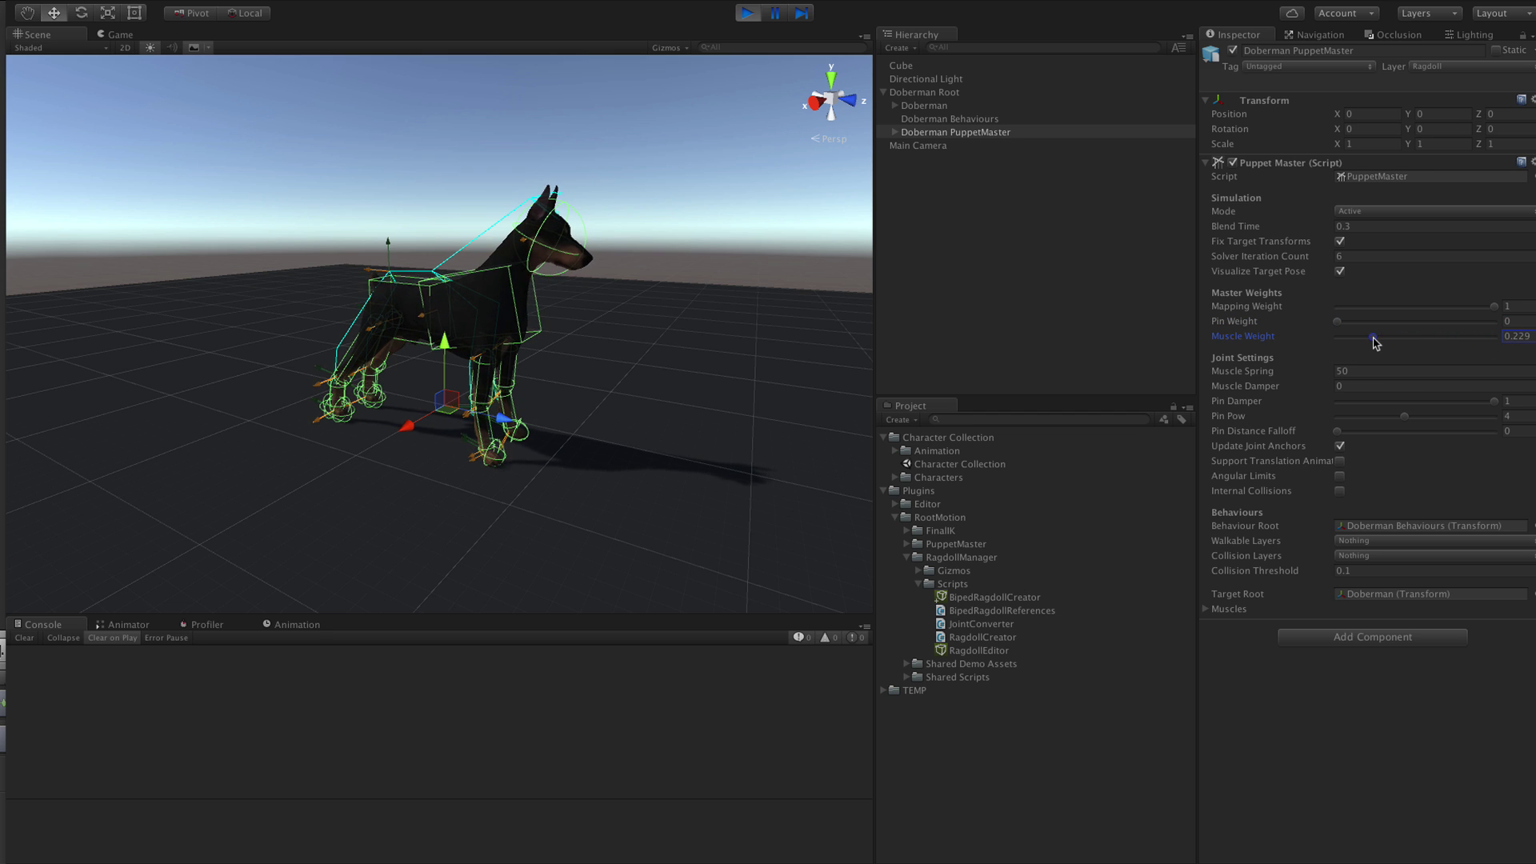
{"action": "left_click_drag", "start_coordinate": [1373, 342], "coordinate": [1516, 348]}
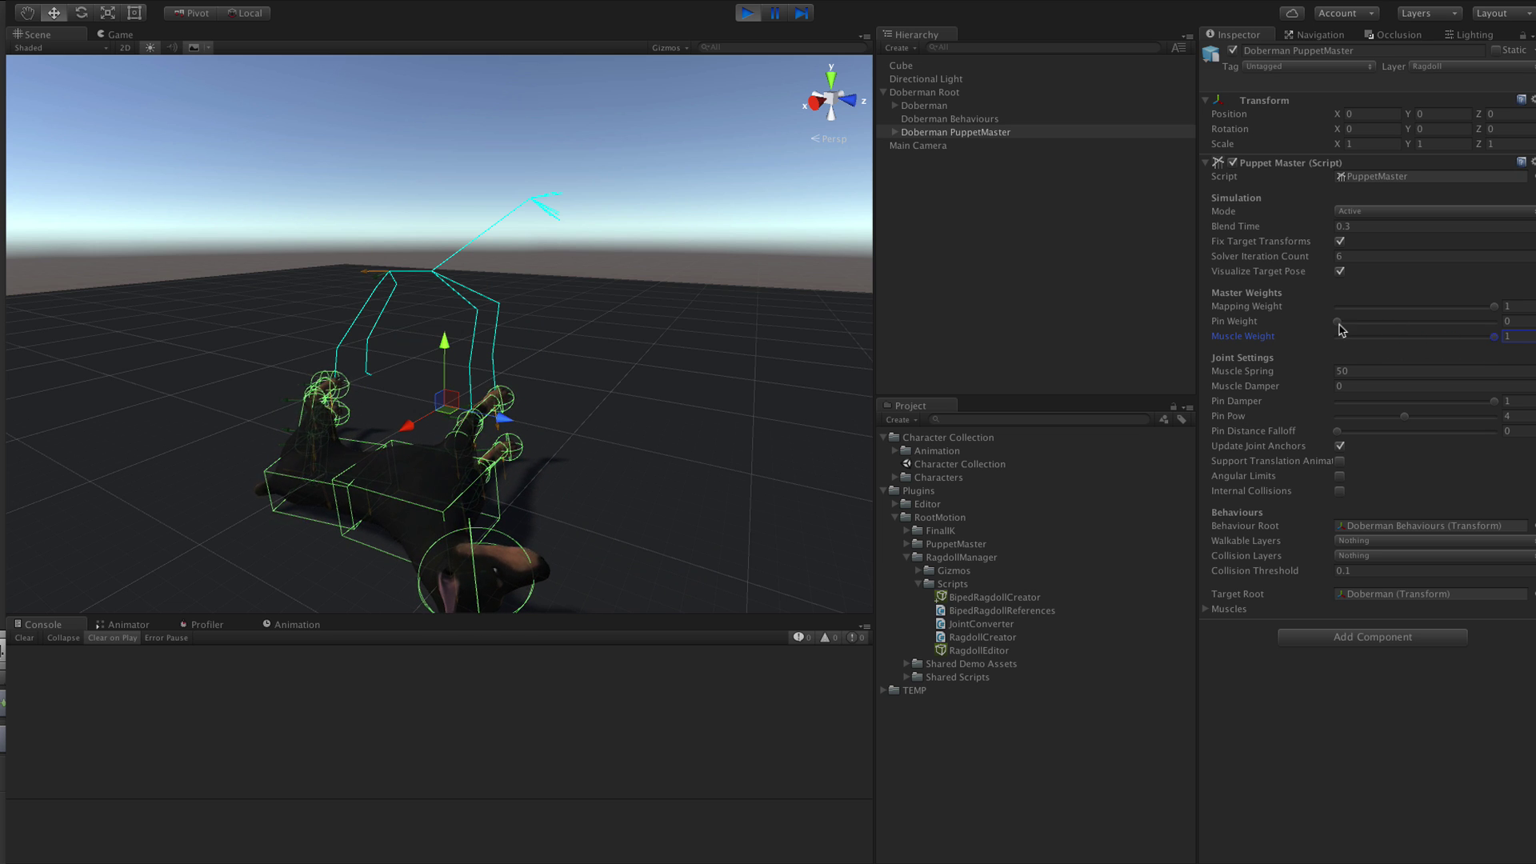
{"action": "left_click_drag", "start_coordinate": [1340, 324], "coordinate": [1131, 319]}
{"action": "scroll", "coordinate": [689, 391], "scroll_direction": "down", "scroll_amount": 3}
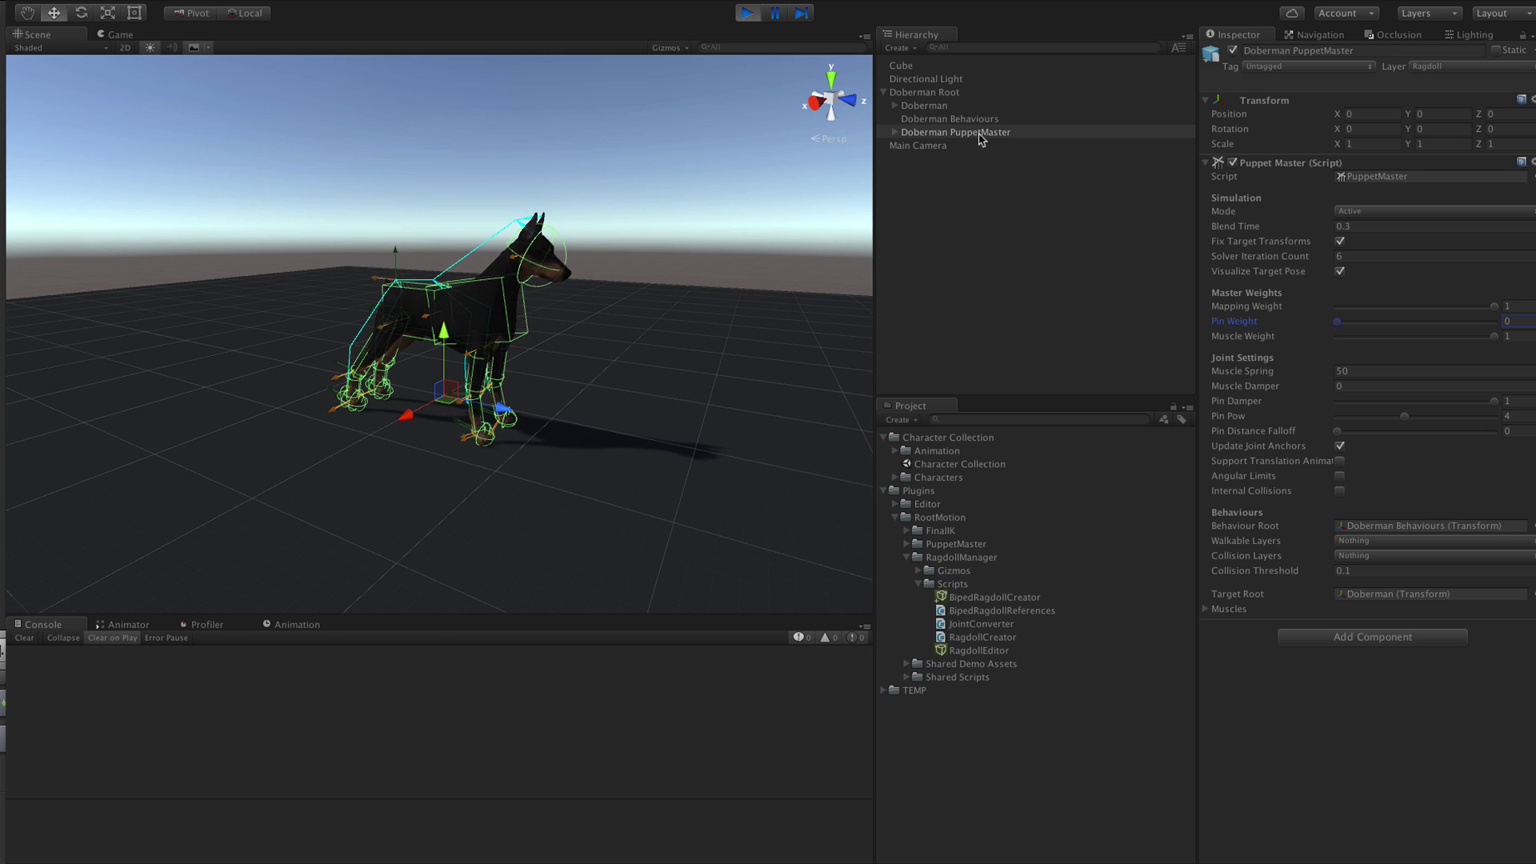
Jolt the floor cube vertically beneath the standing Doberman, ending at Y -0.72, to test the ragdoll's balance
{"action": "left_click", "coordinate": [902, 66]}
{"action": "left_click_drag", "start_coordinate": [429, 365], "coordinate": [429, 364]}
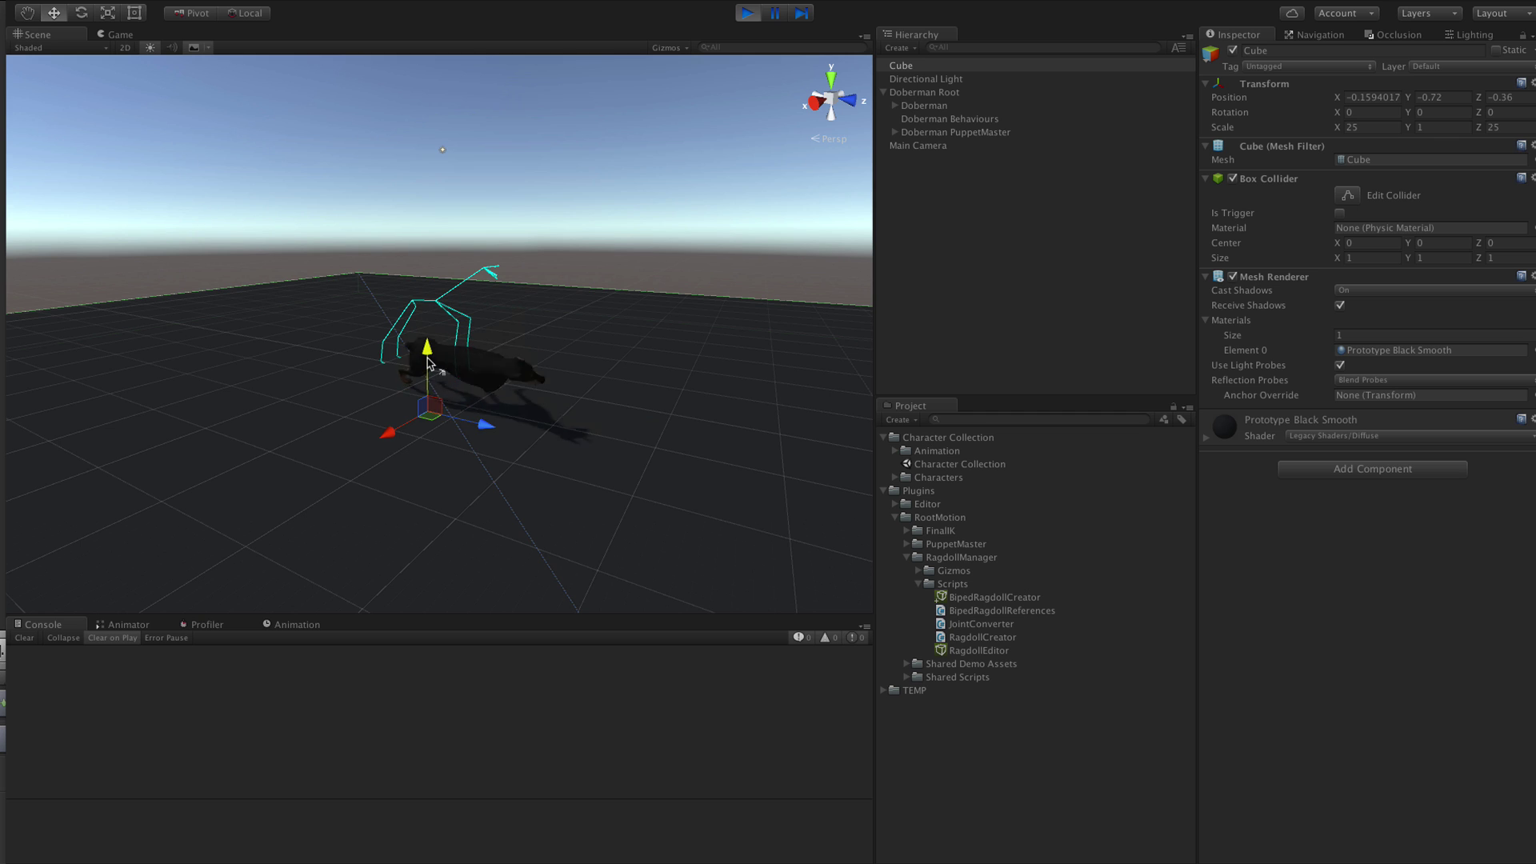
{"action": "scroll", "coordinate": [454, 445], "scroll_direction": "up", "scroll_amount": 3}
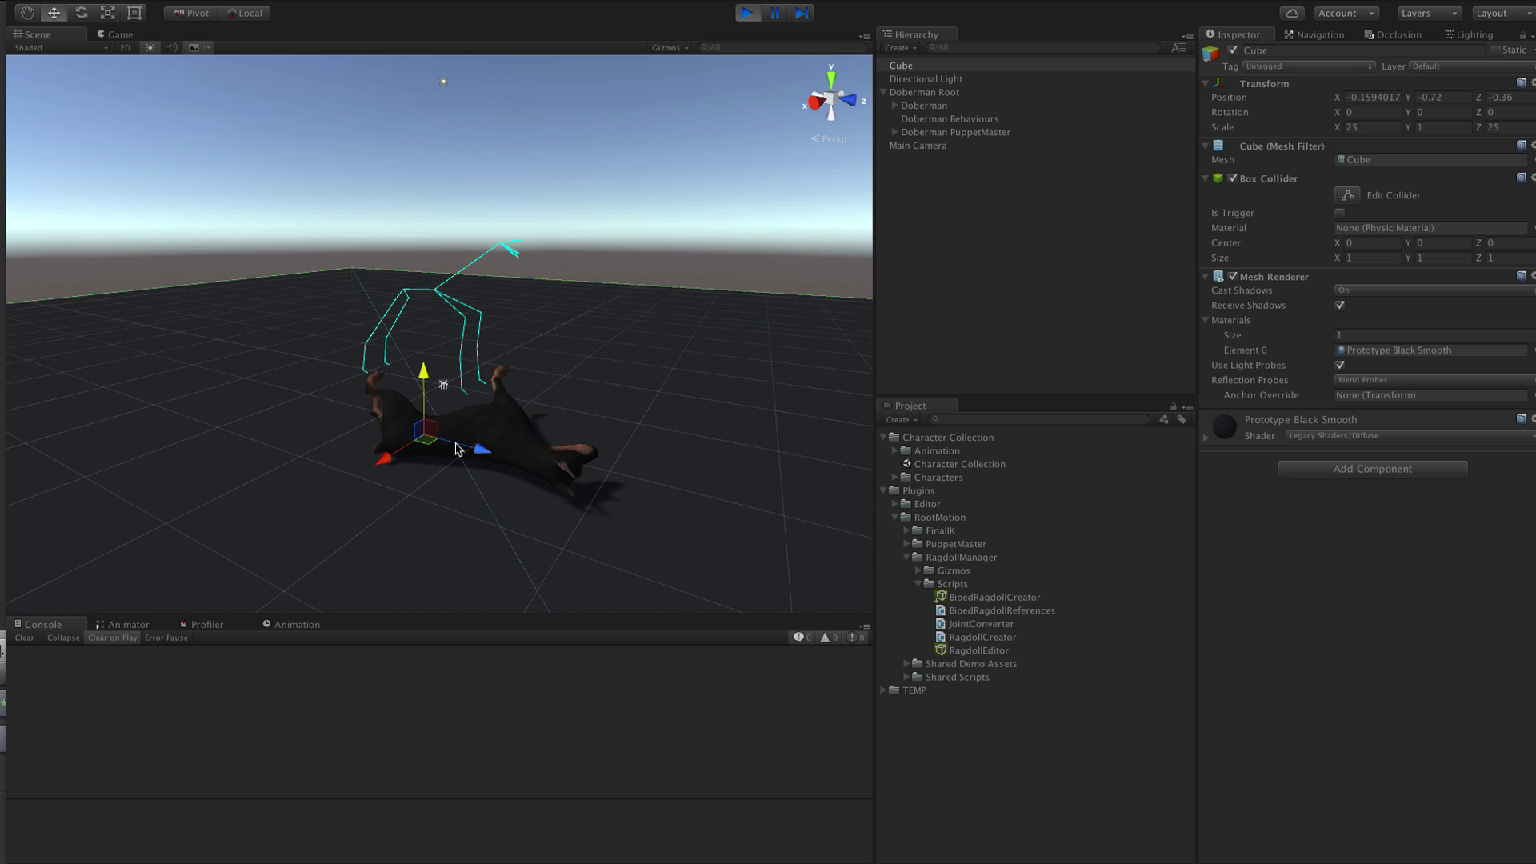